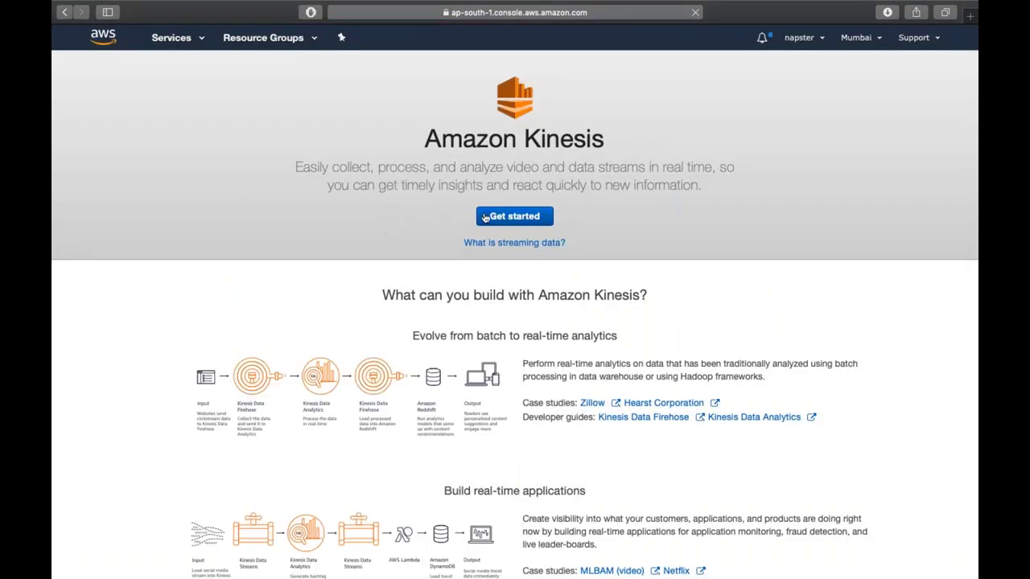
- Open the Amazon Kinesis get-started page and bring up the full AWS services list
click(486, 217)
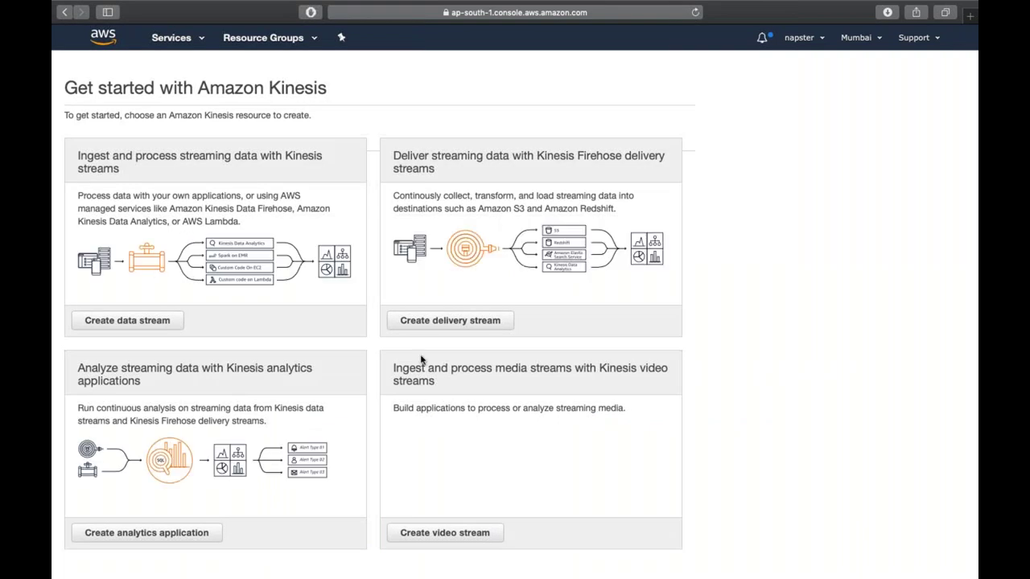
scroll(411, 398, down, 1)
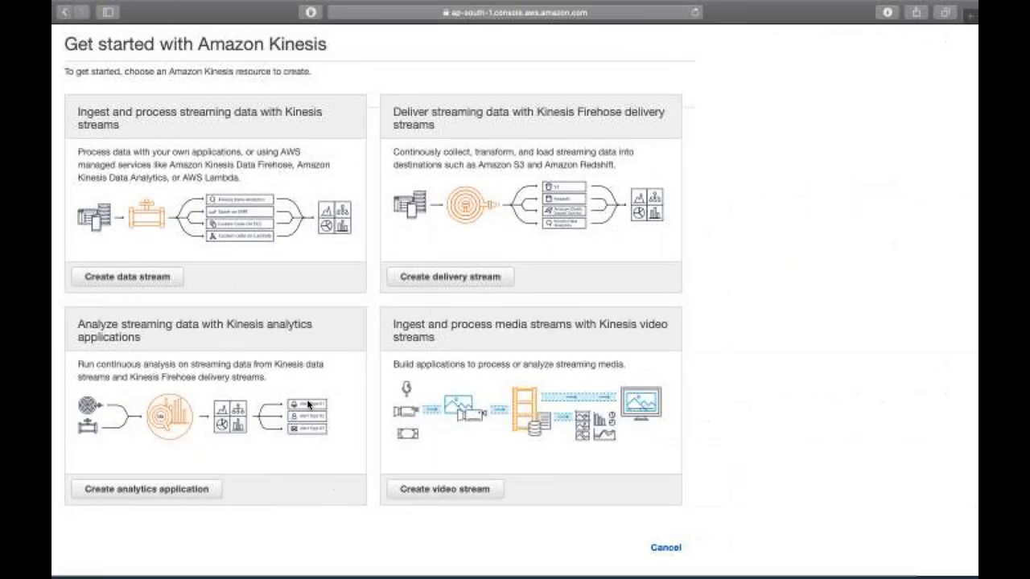
click(171, 38)
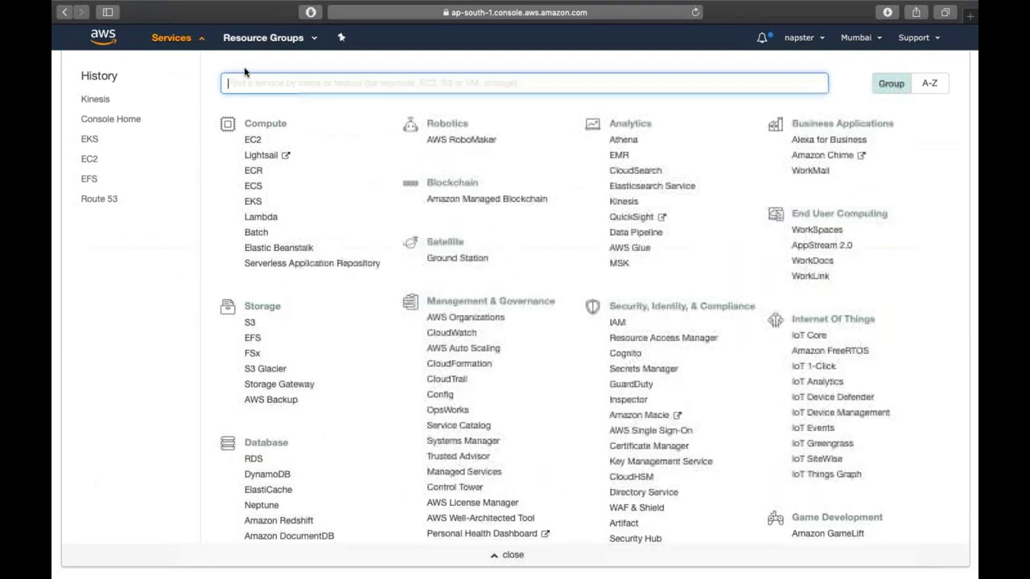
- Search the services for 'el' and go to Elastic Beanstalk
text(el)
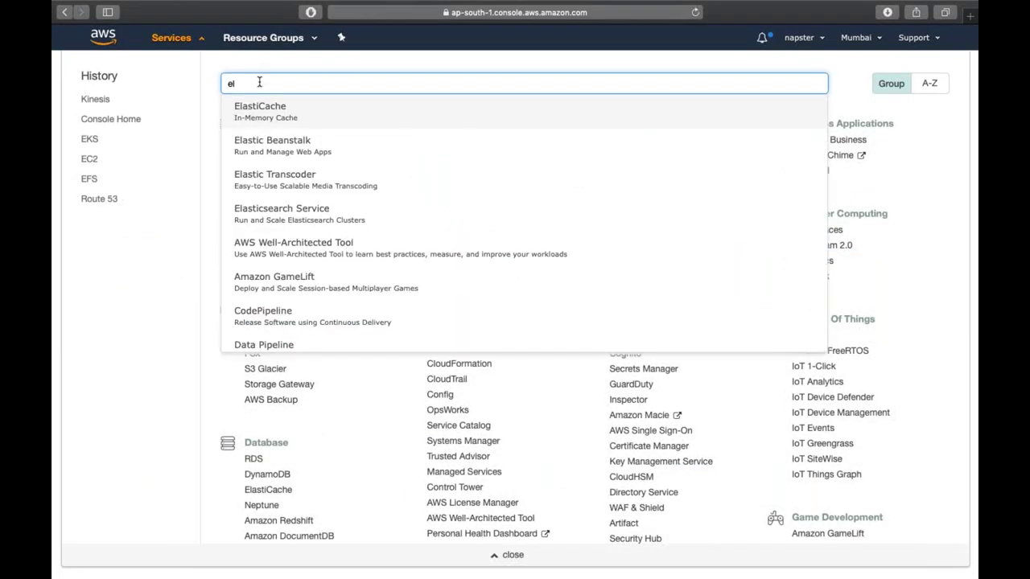
click(260, 145)
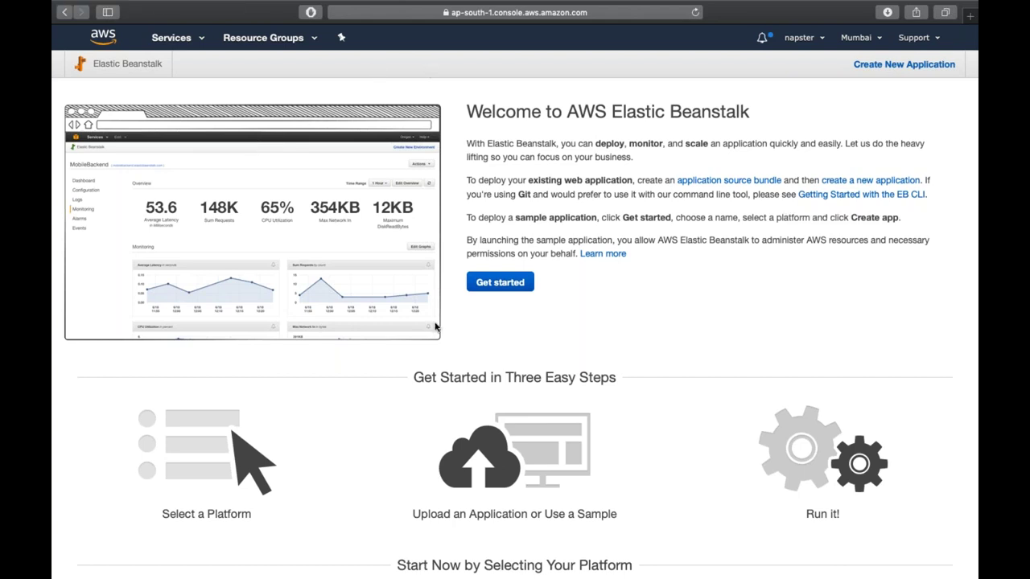
- Scroll through the Elastic Beanstalk welcome overview, then start creating a new web app
scroll(435, 326, down, 3)
scroll(435, 326, up, 3)
scroll(600, 322, down, 2)
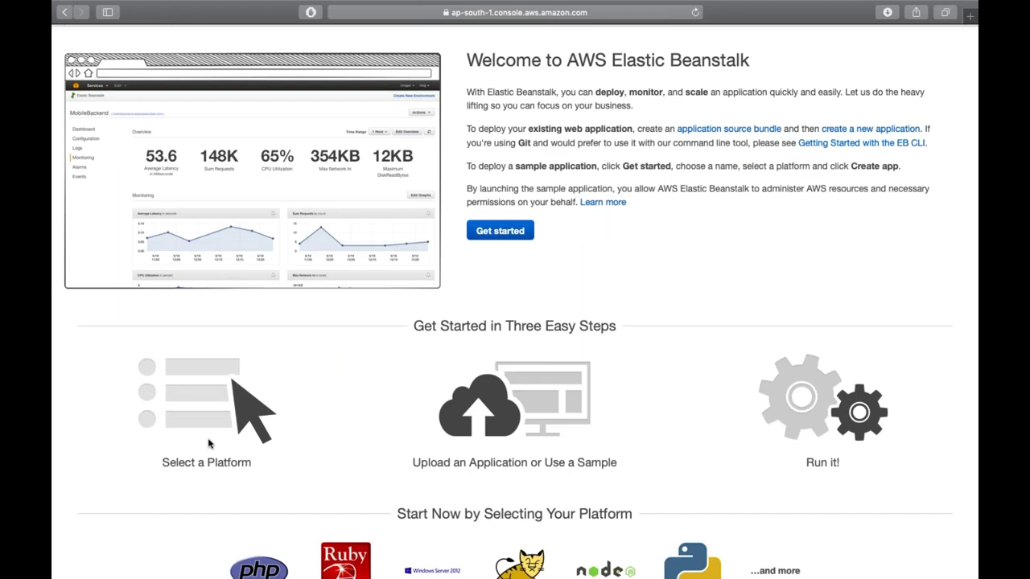
scroll(209, 443, down, 2)
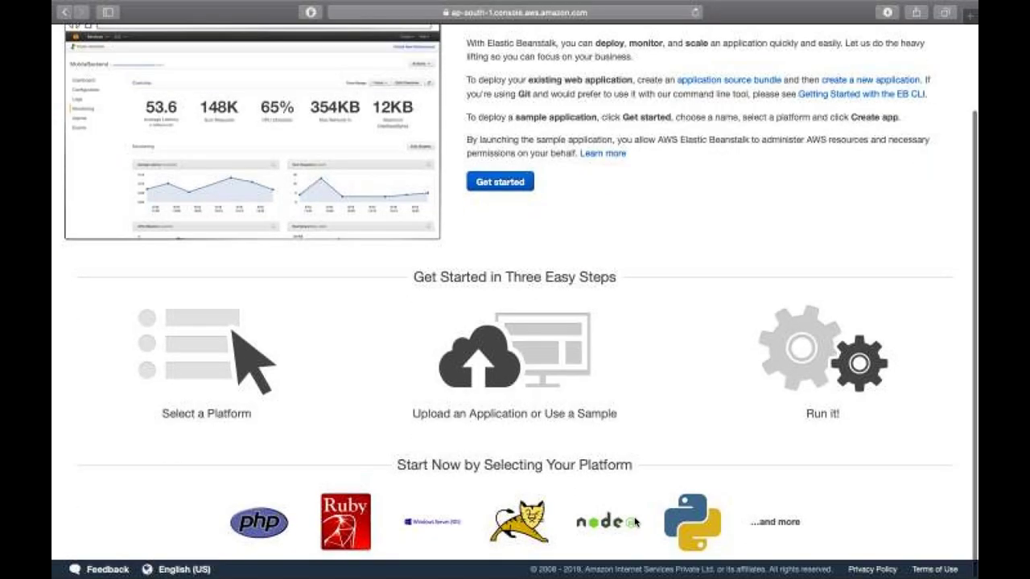
scroll(498, 435, up, 1)
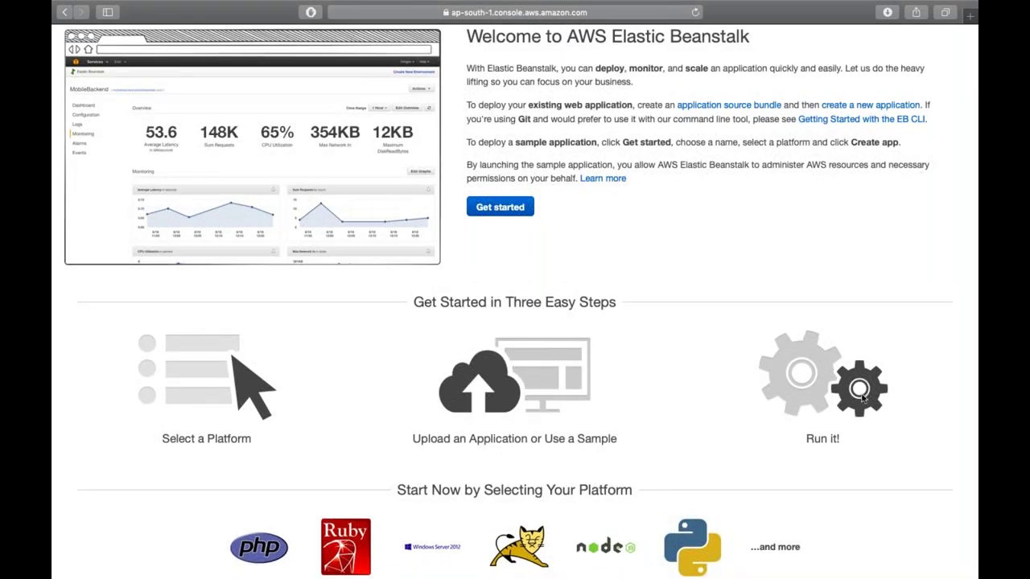
scroll(632, 337, up, 1)
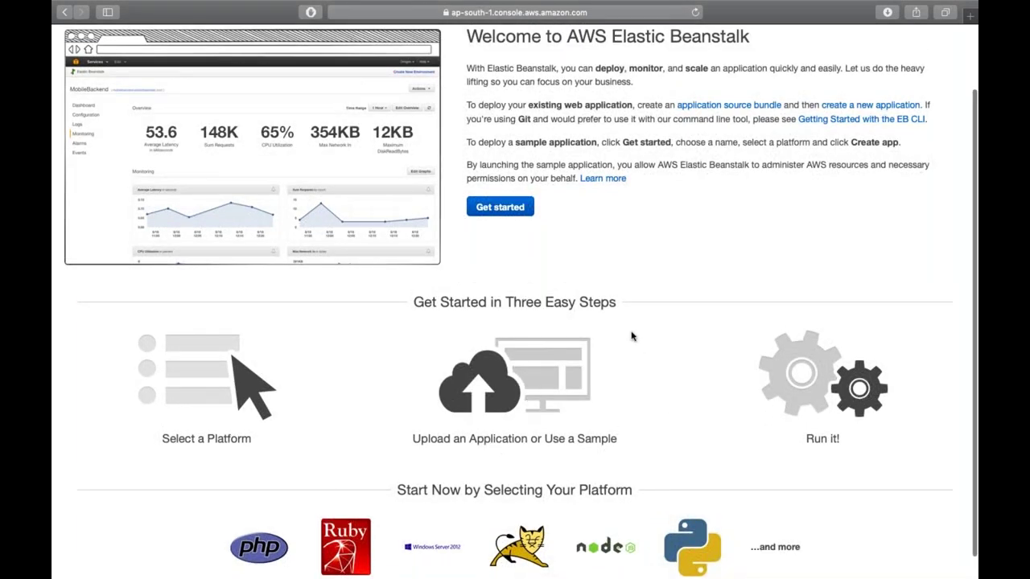
scroll(631, 336, up, 2)
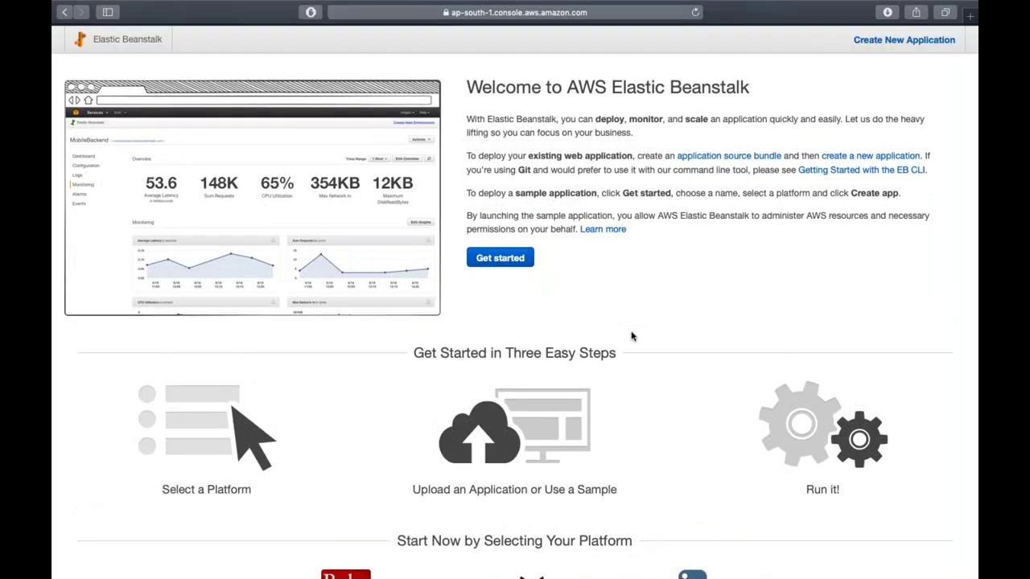
click(481, 262)
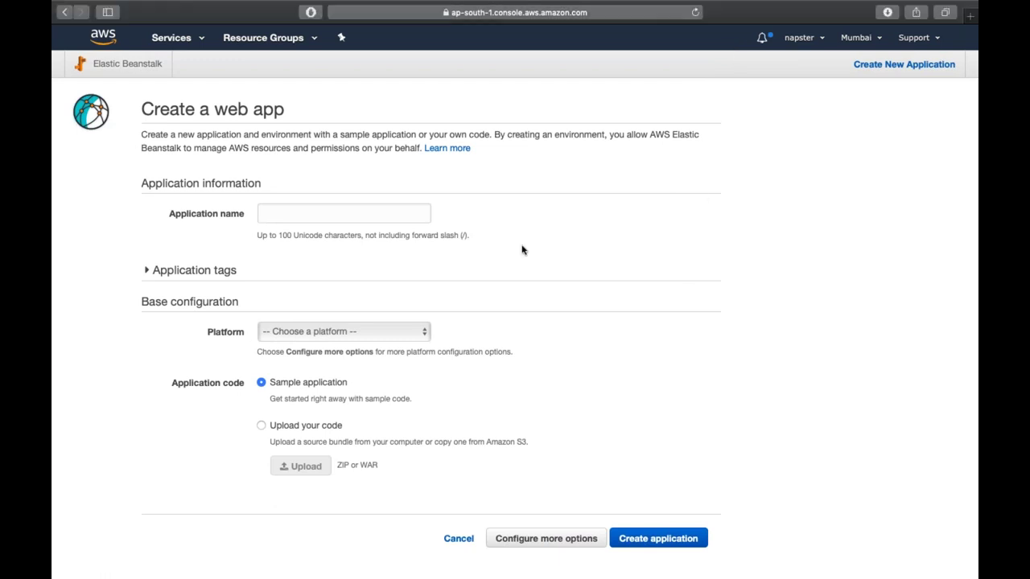
- Name the application Demo, pick the PHP platform with sample code, and configure more options
scroll(521, 247, down, 1)
click(417, 203)
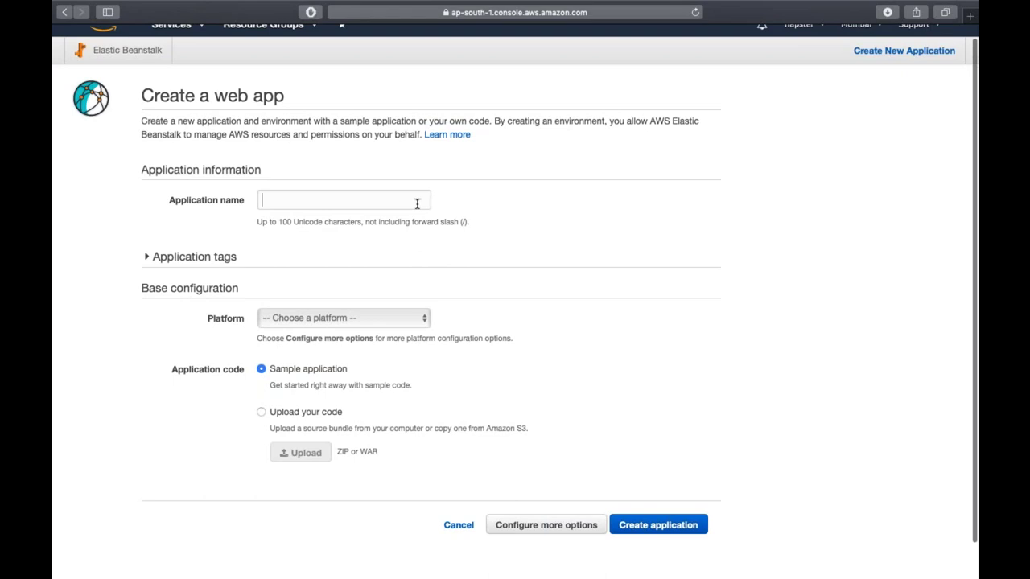
text(Demo)
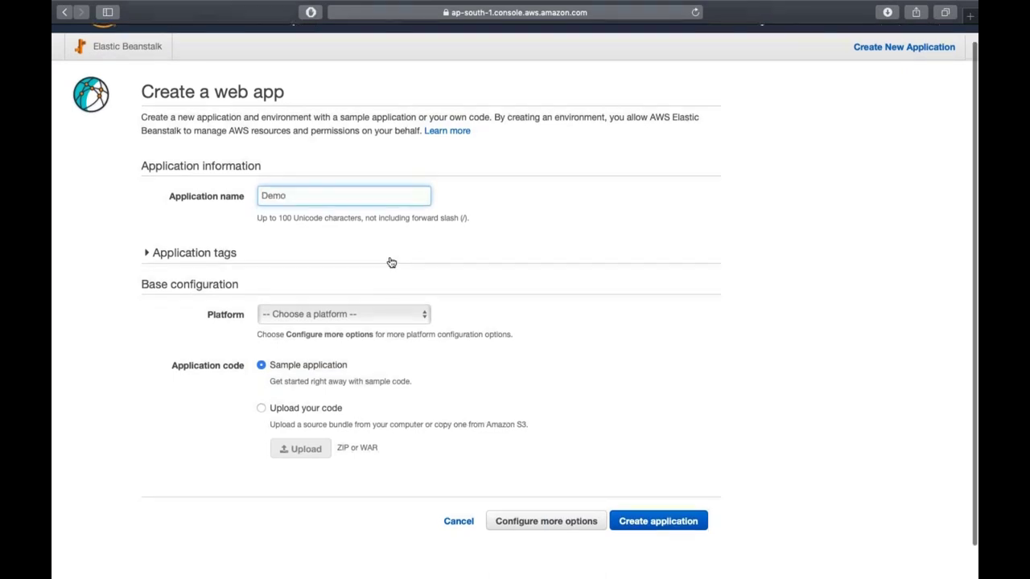
scroll(391, 261, down, 2)
click(346, 279)
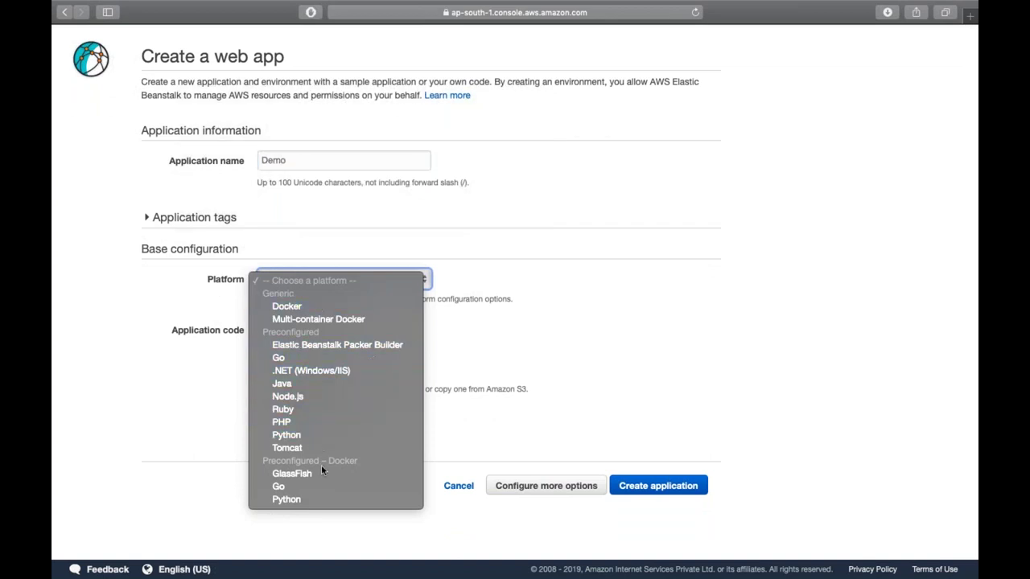
click(329, 421)
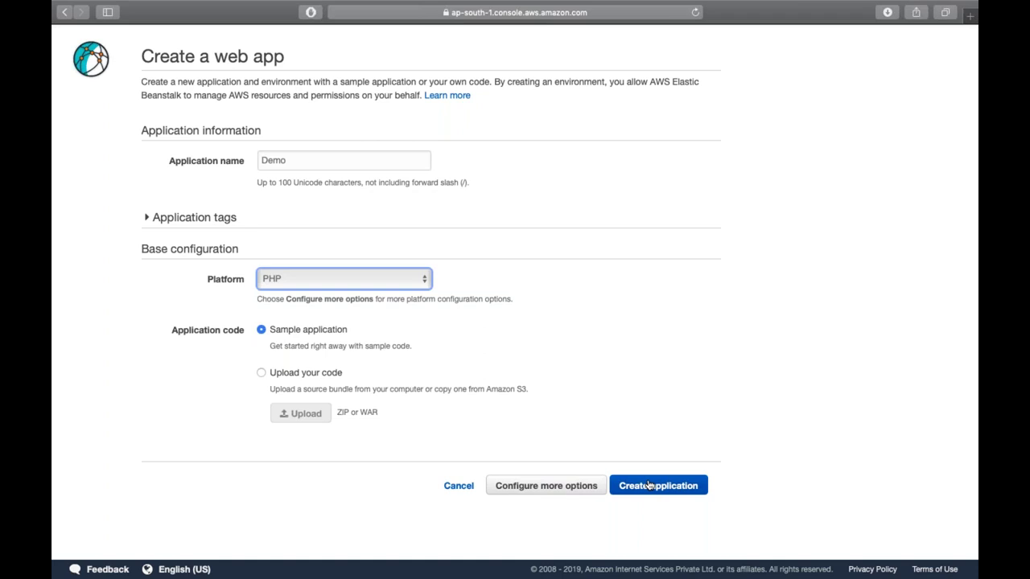
click(560, 486)
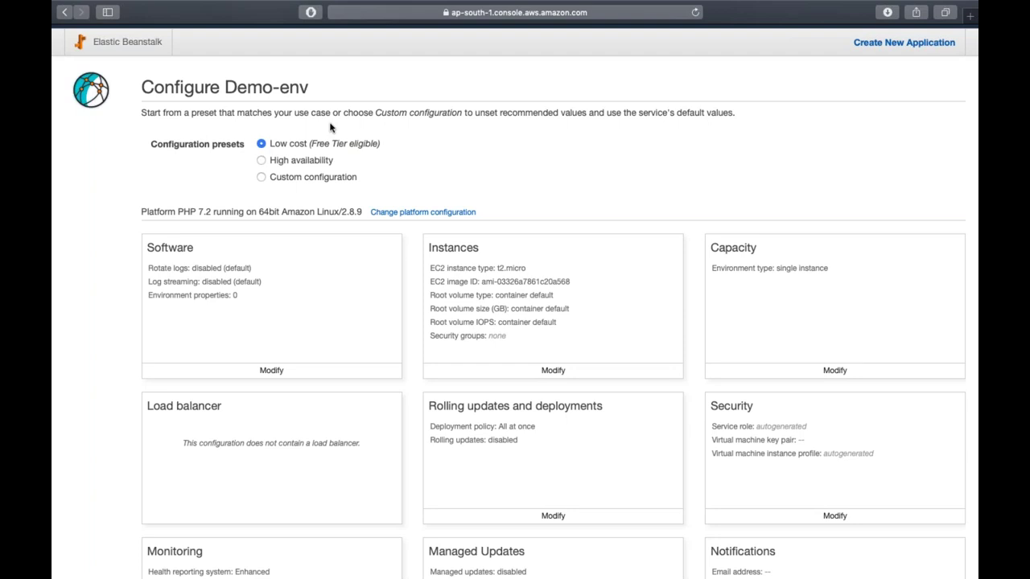
- Switch Demo-env from High availability to the Custom configuration preset and edit its Instances settings
click(315, 161)
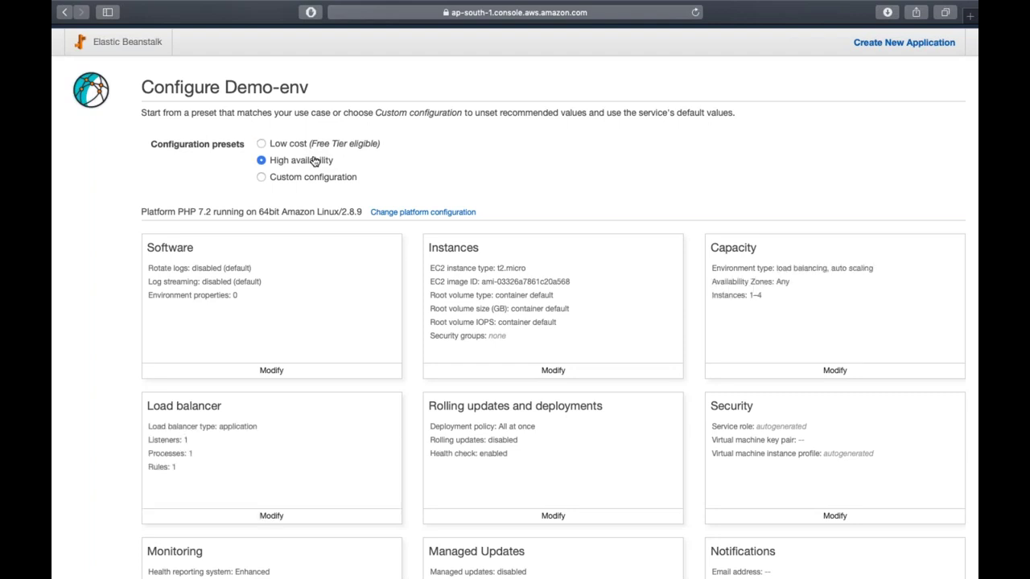
click(285, 179)
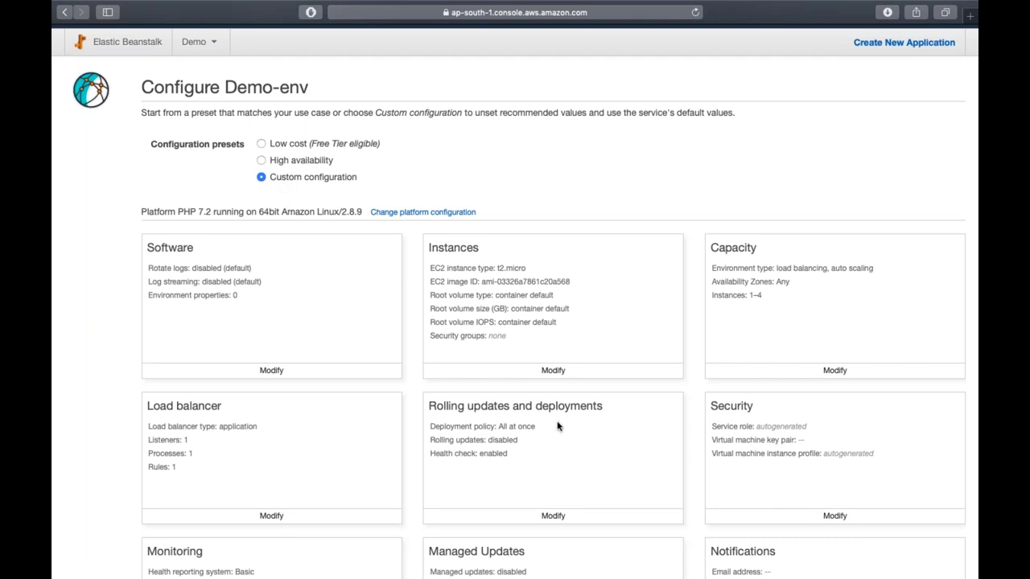
scroll(567, 370, down, 1)
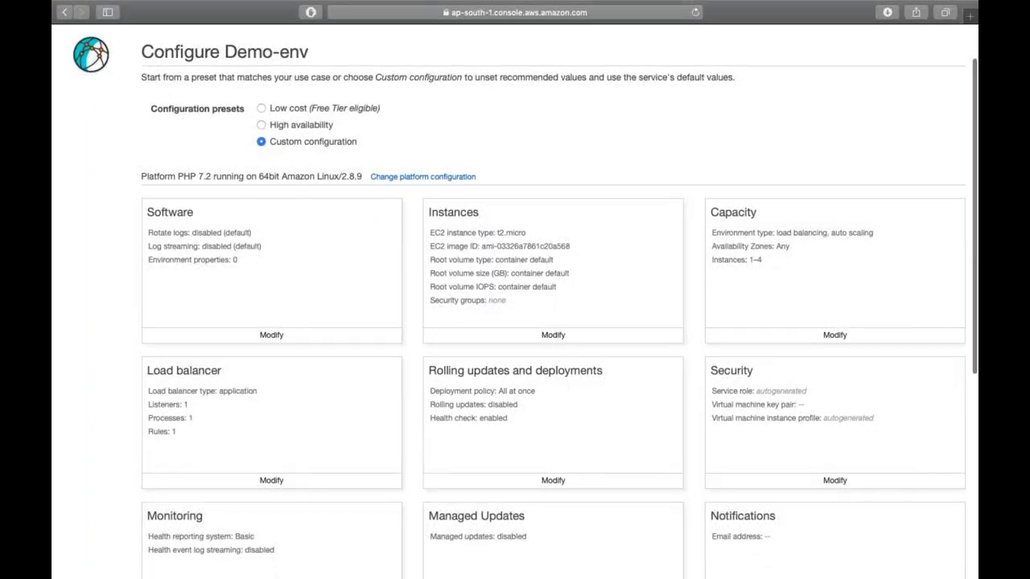
click(566, 341)
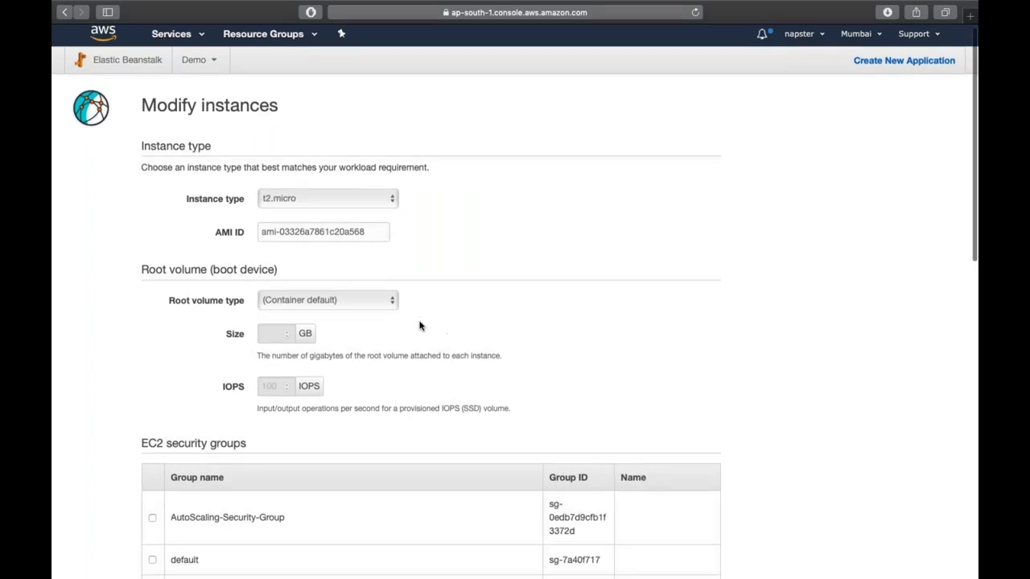
scroll(419, 325, down, 1)
- Keep t2.micro and the default AMI, with a 10 GB General Purpose (SSD) root volume
click(345, 182)
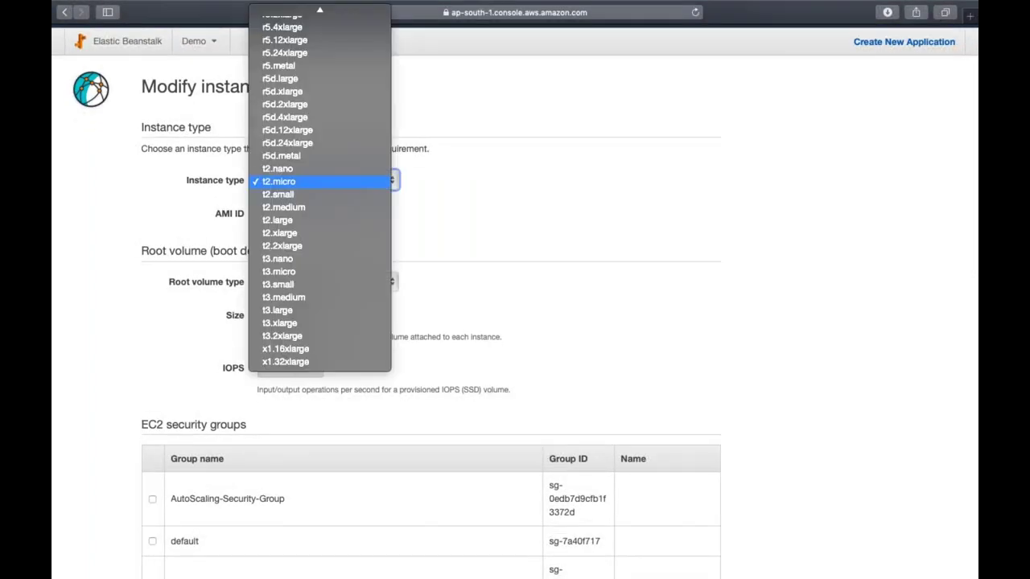
click(357, 213)
double_click(356, 213)
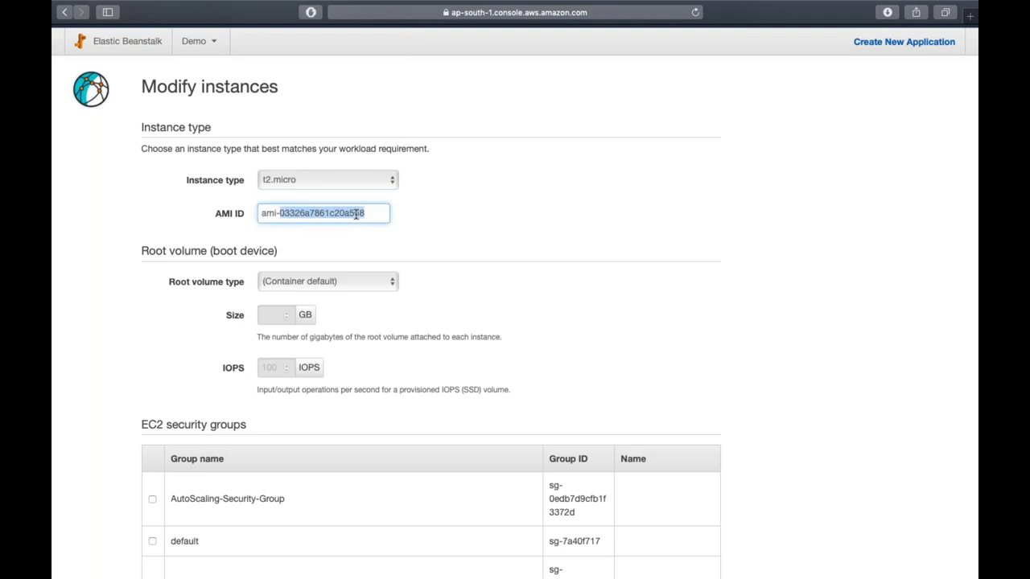
click(446, 241)
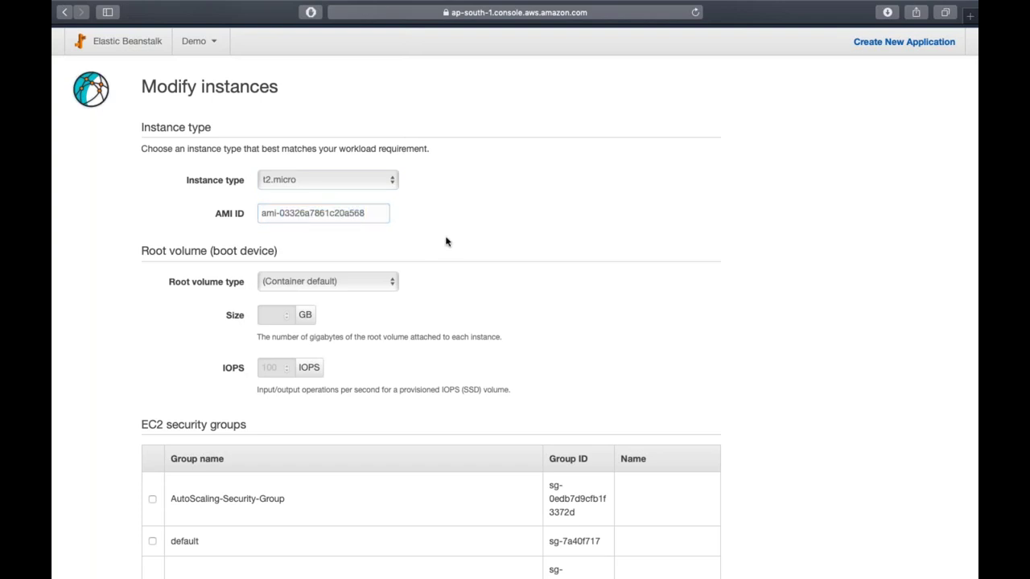
scroll(322, 214, down, 1)
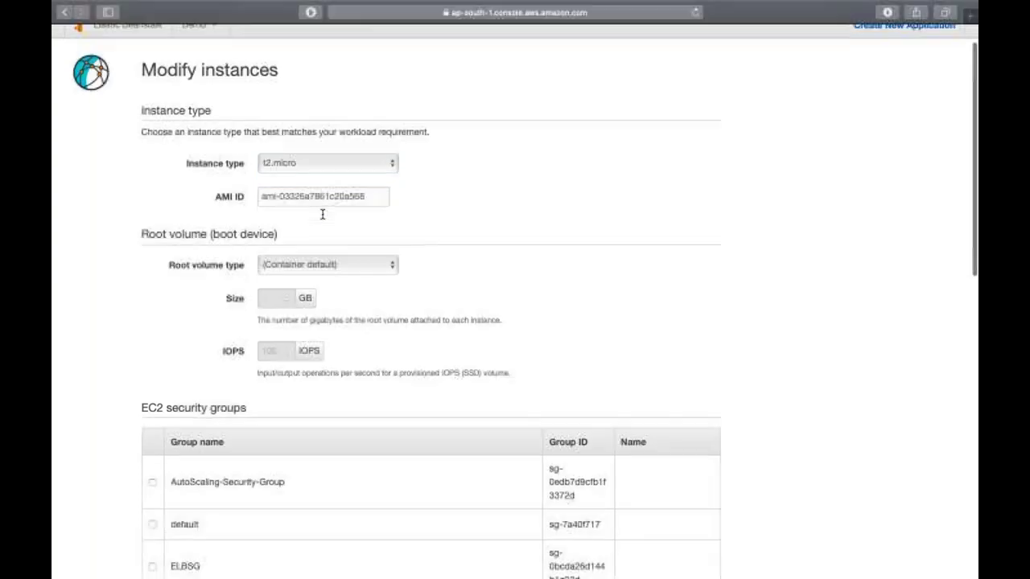
scroll(322, 214, down, 2)
click(373, 222)
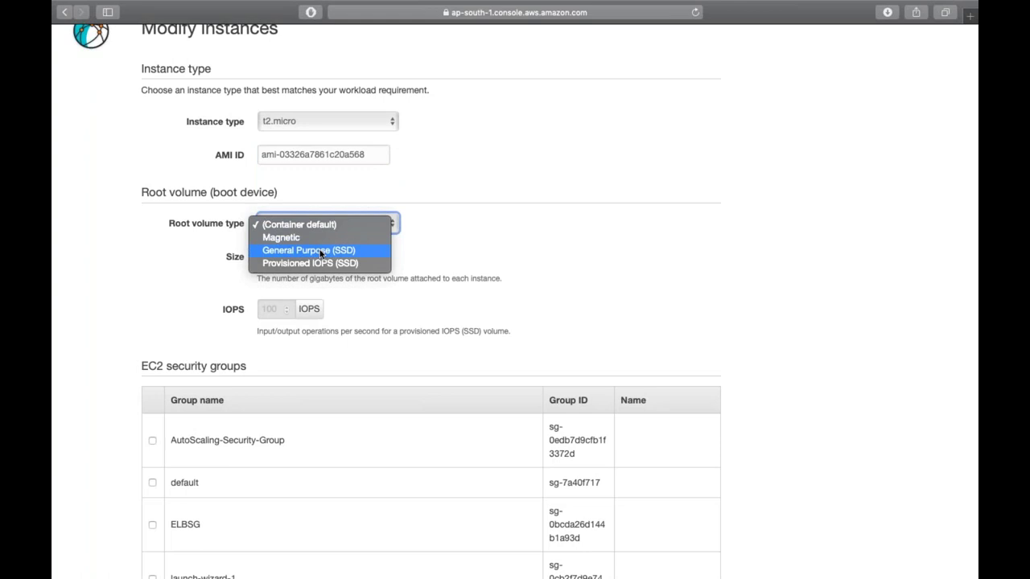
click(321, 250)
scroll(273, 241, down, 1)
click(261, 239)
text(10)
click(120, 280)
- Tick the LinuxSG security group for the instances and save
scroll(121, 280, down, 2)
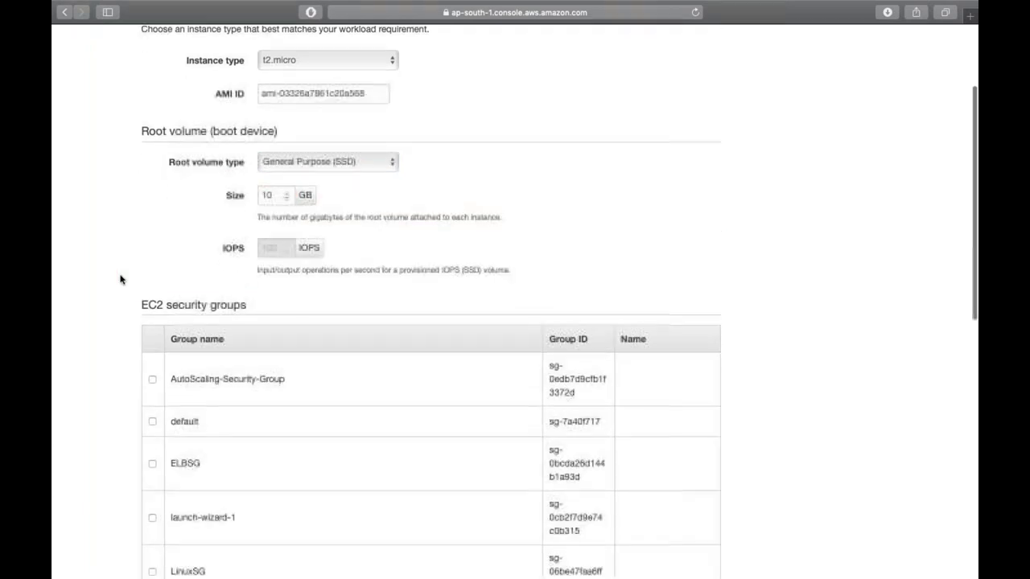
scroll(120, 280, down, 4)
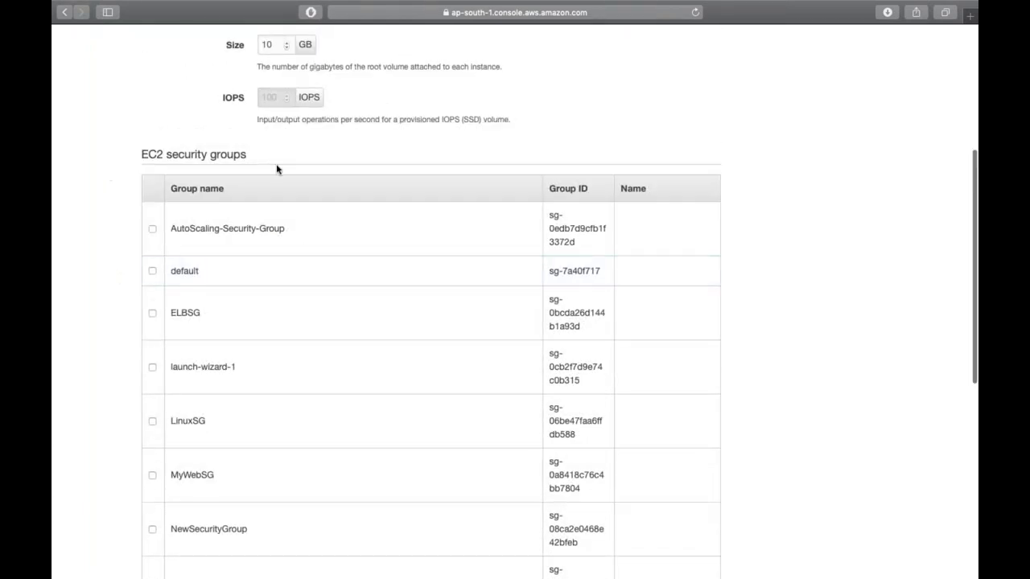
scroll(276, 165, down, 2)
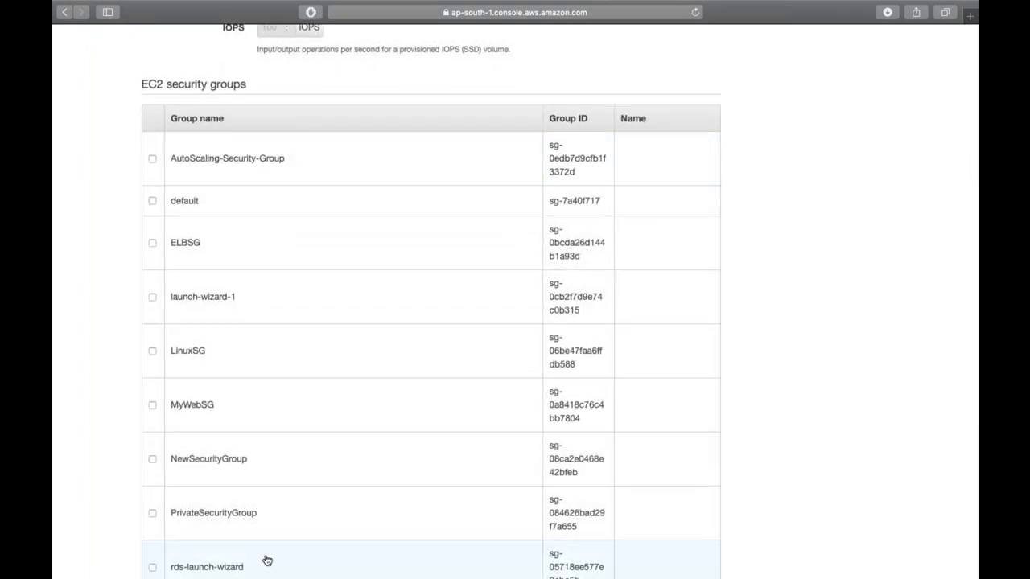
scroll(268, 560, up, 9)
scroll(713, 363, down, 12)
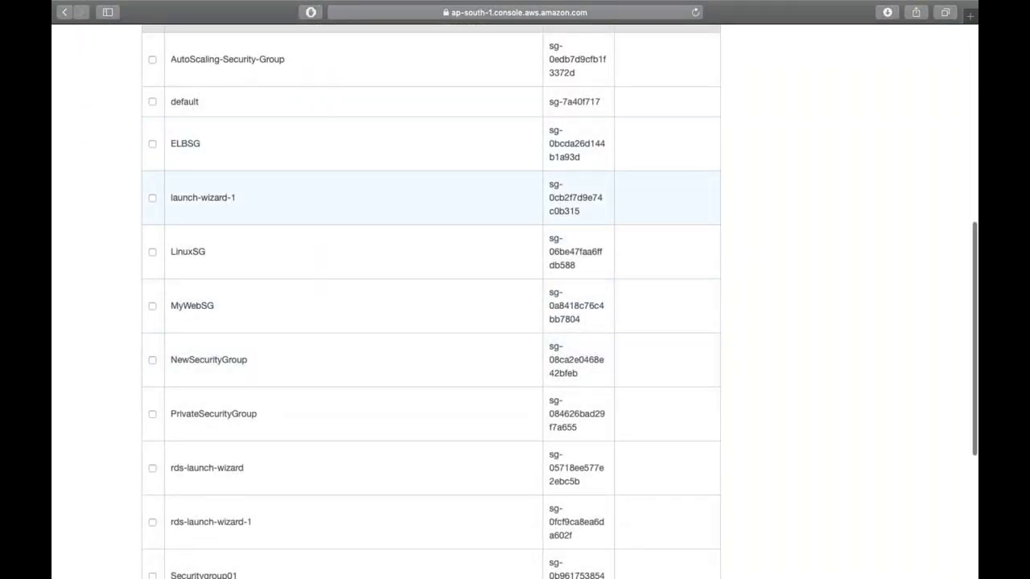
click(153, 252)
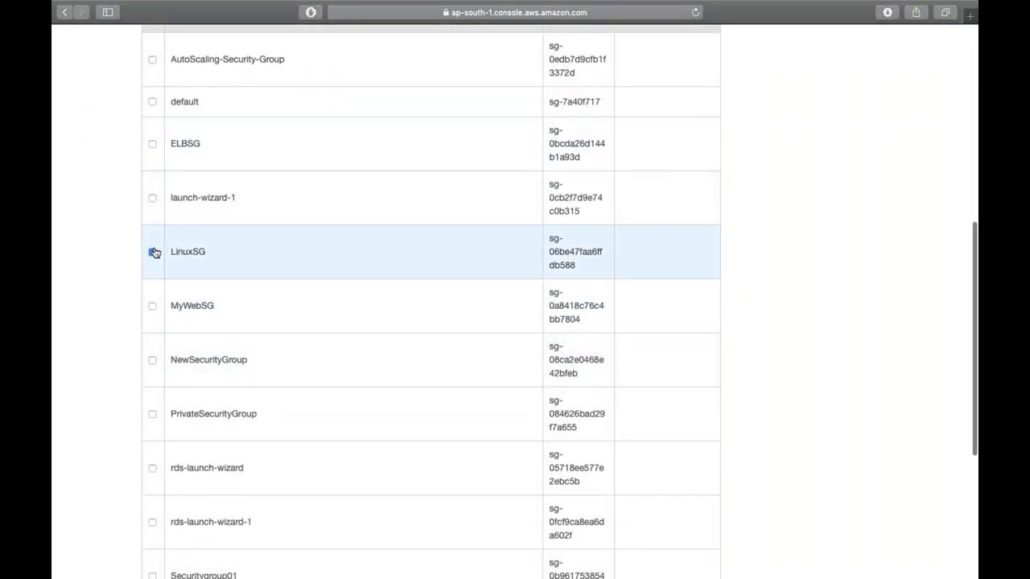
scroll(237, 245, down, 6)
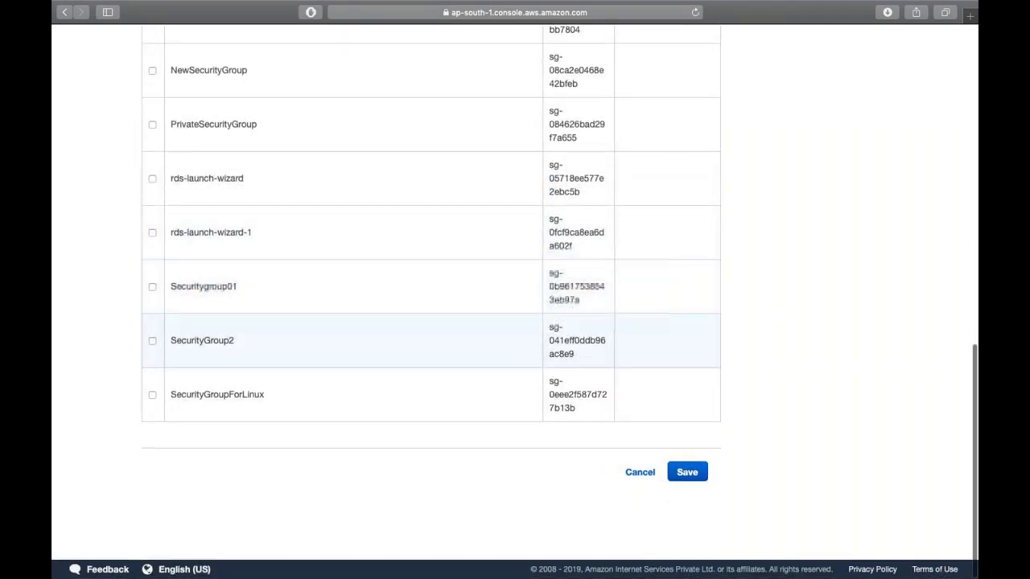
click(685, 471)
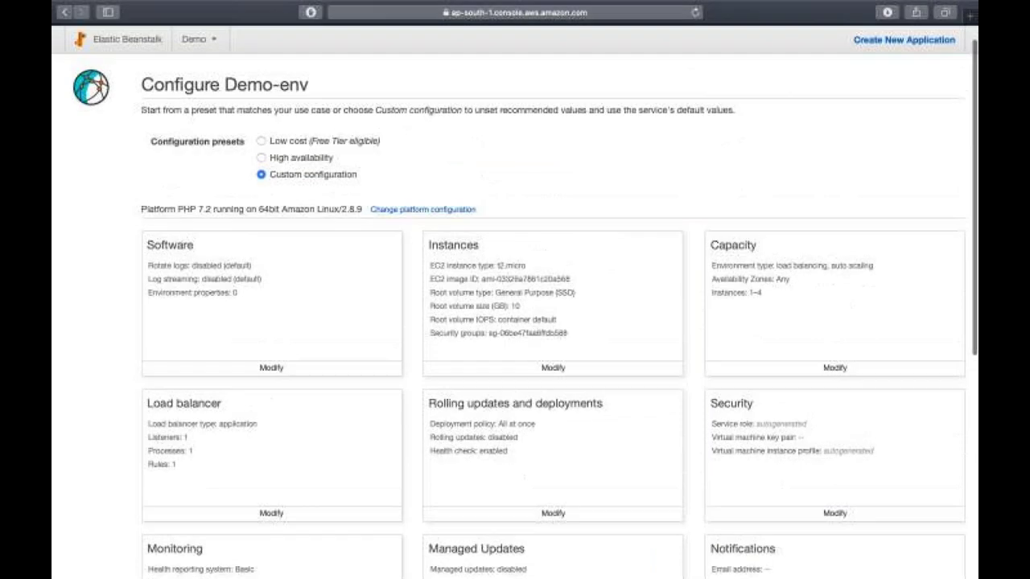
click(834, 372)
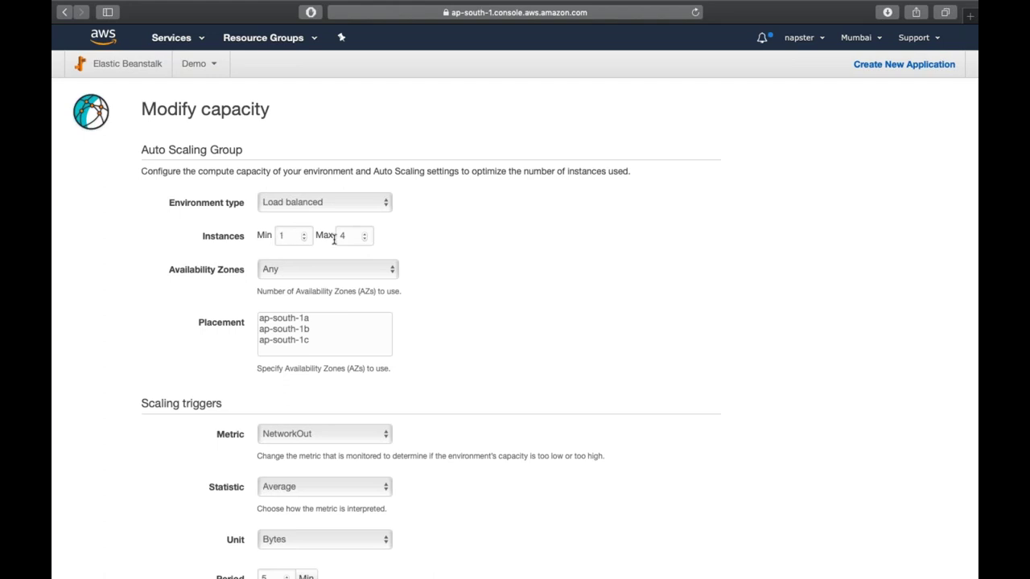
- Keep availability zones at Any and trigger scaling on CPUUtilization, Minimum statistic, Percent unit
click(317, 270)
click(317, 271)
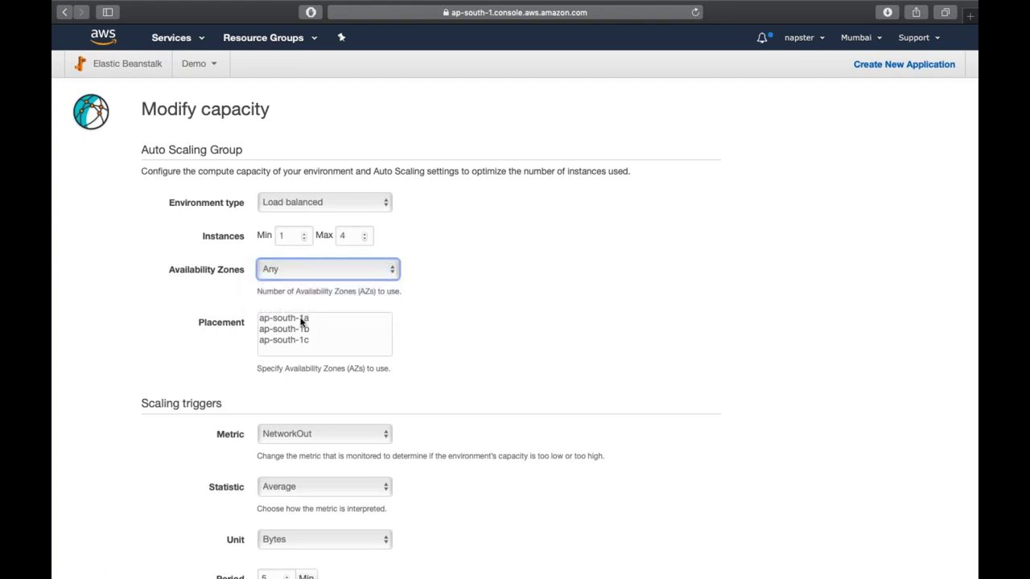
scroll(302, 324, down, 3)
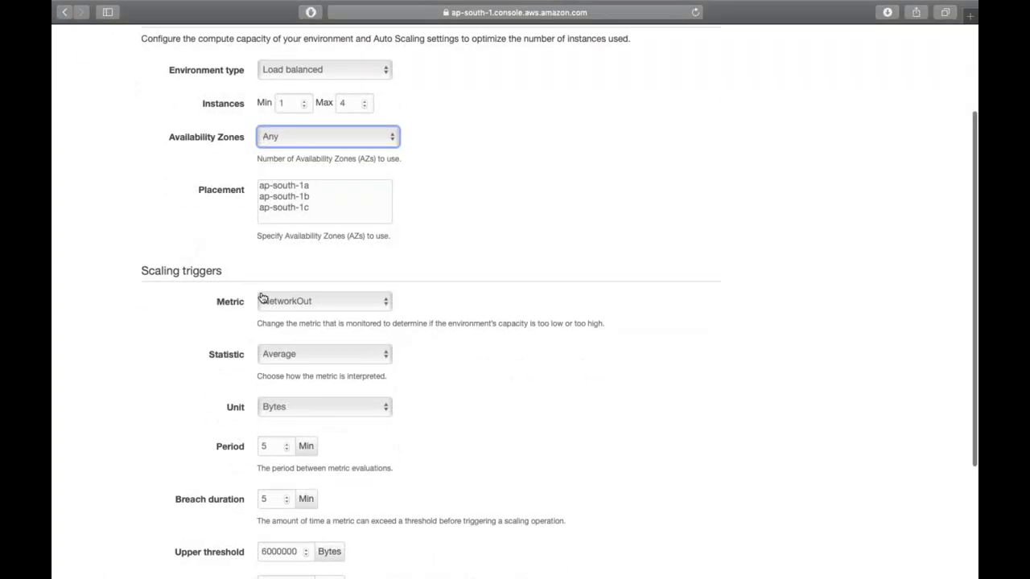
scroll(262, 299, down, 2)
click(294, 214)
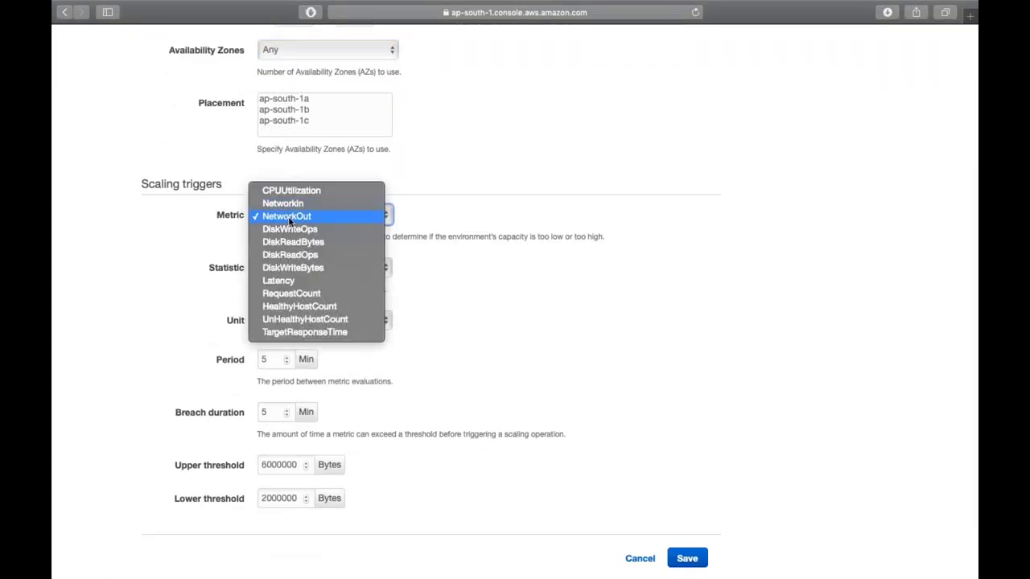
click(296, 193)
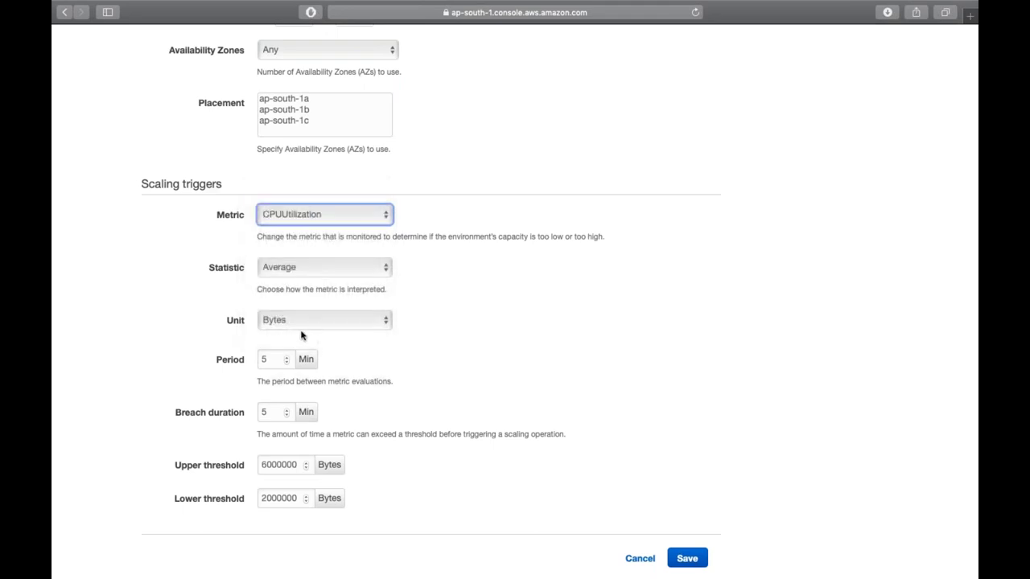
click(311, 269)
click(284, 256)
click(300, 270)
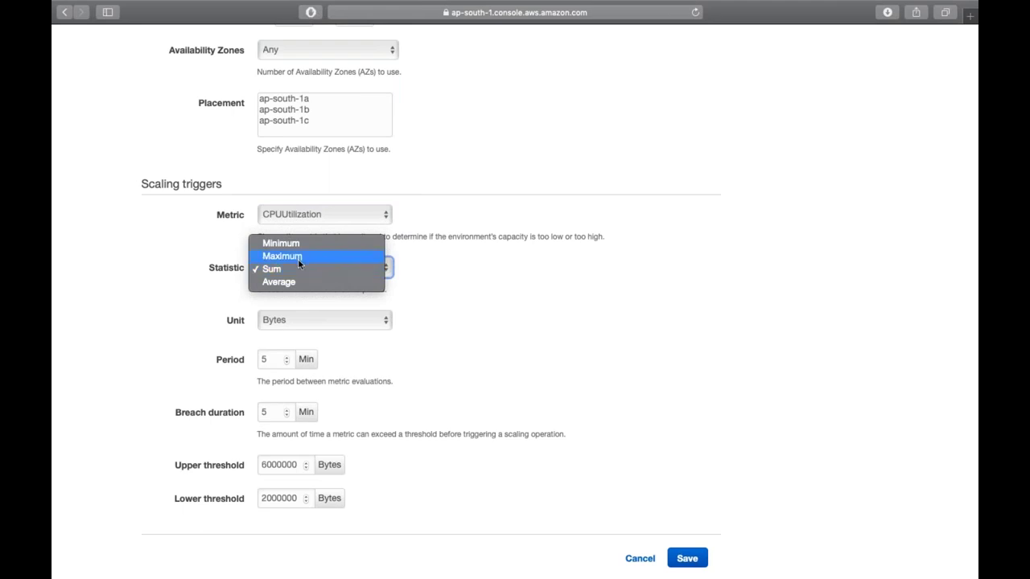
key(Escape)
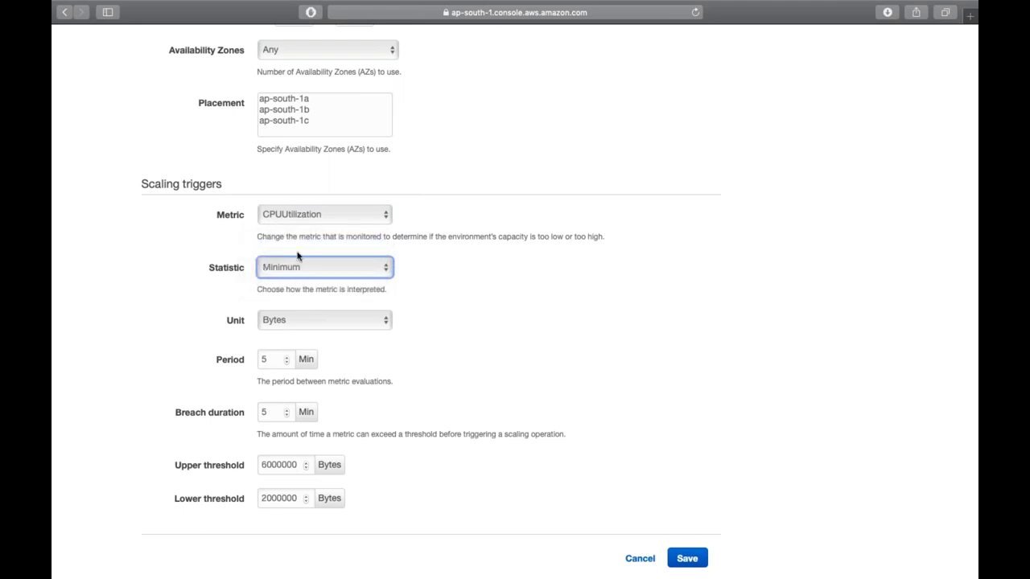
click(281, 322)
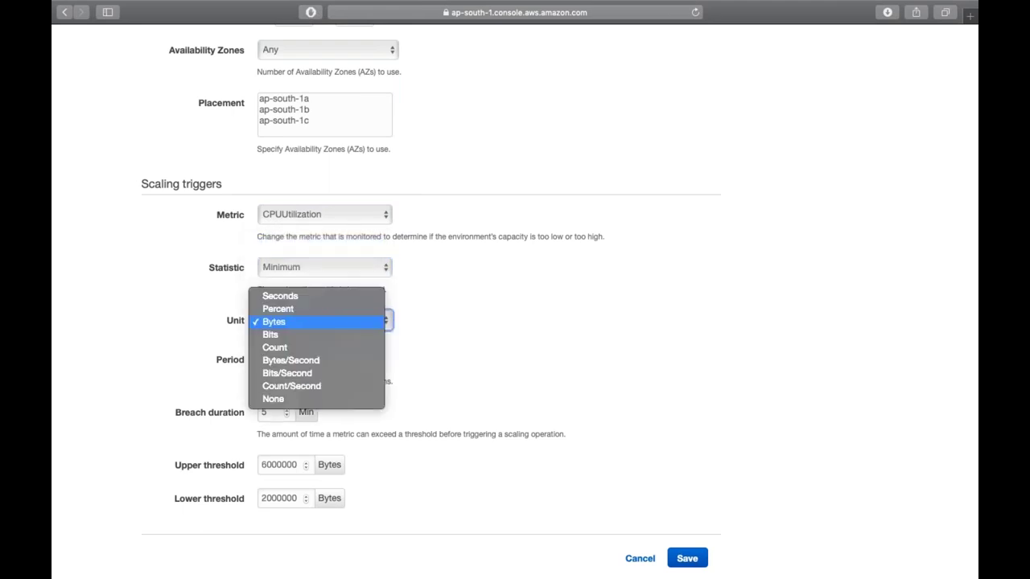
click(281, 310)
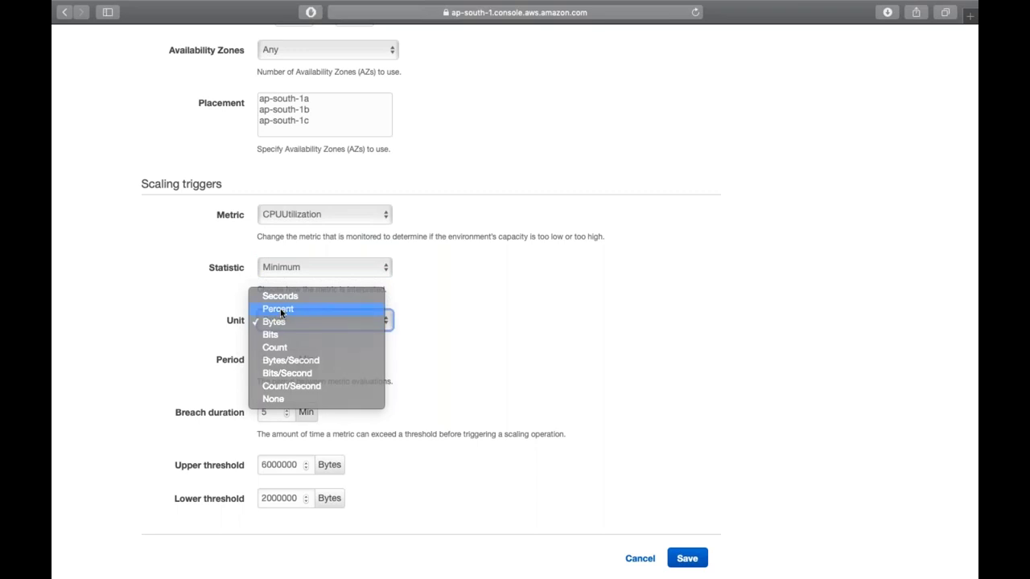
- Set the upper threshold to 50 and lower threshold to 30, then save capacity
scroll(302, 354, down, 3)
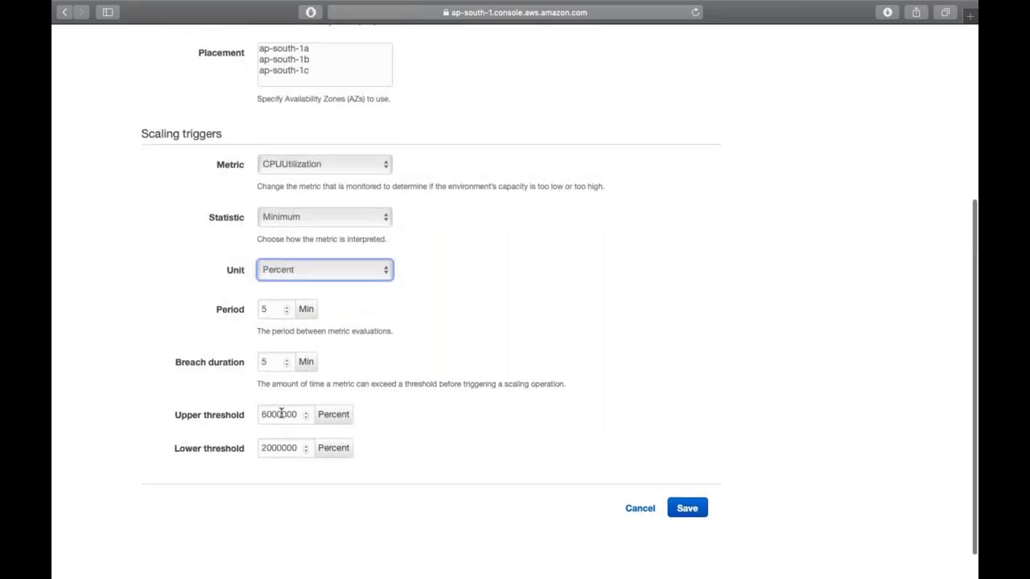
drag(262, 415, 279, 415)
text(50)
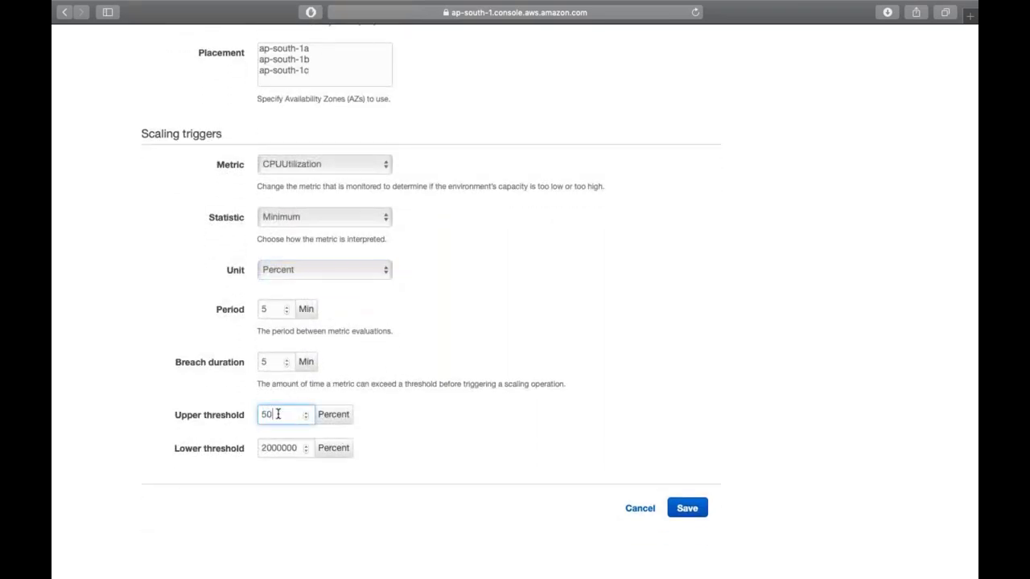
double_click(274, 453)
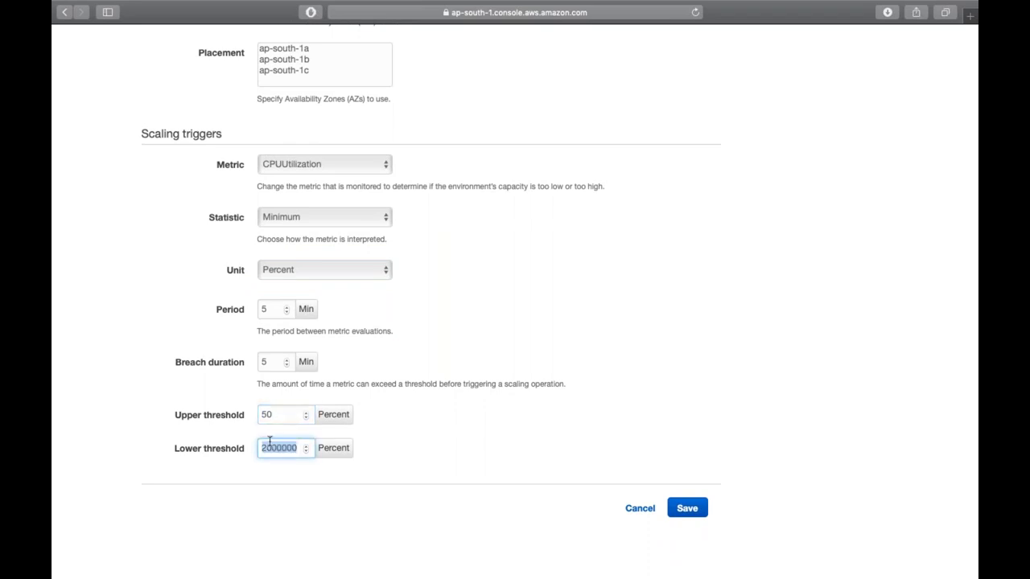
text(30)
click(480, 377)
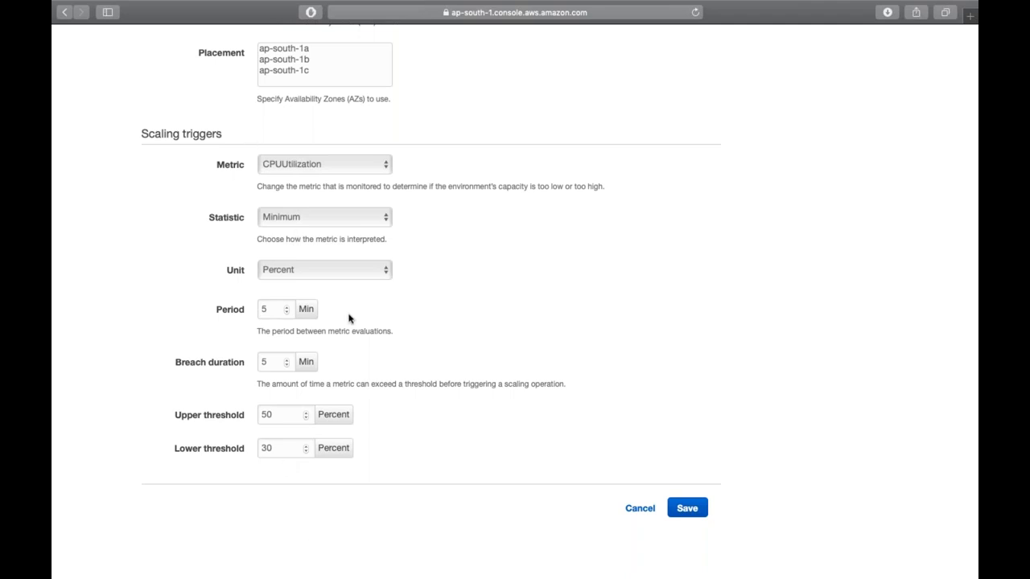
click(693, 509)
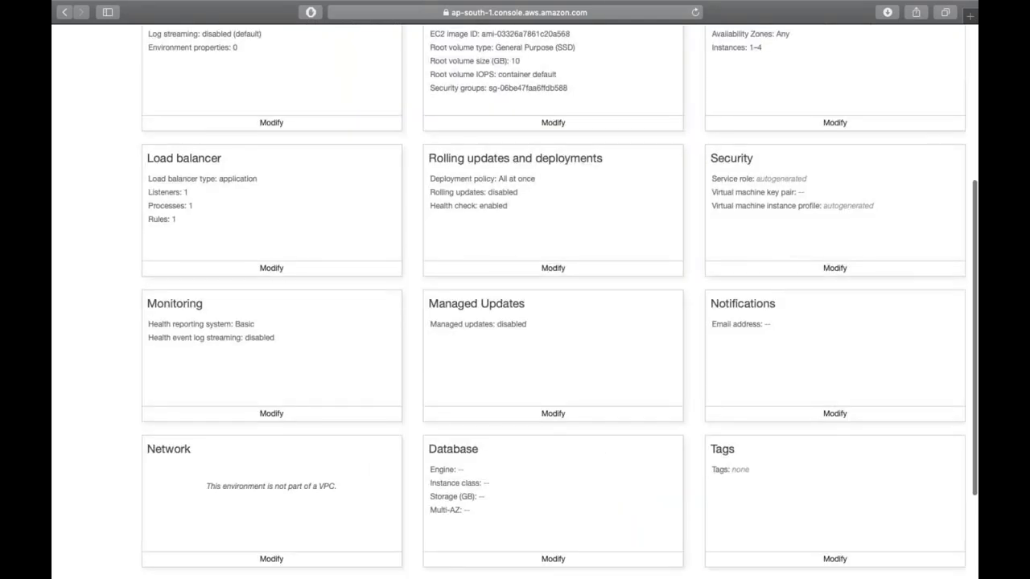
scroll(209, 339, up, 3)
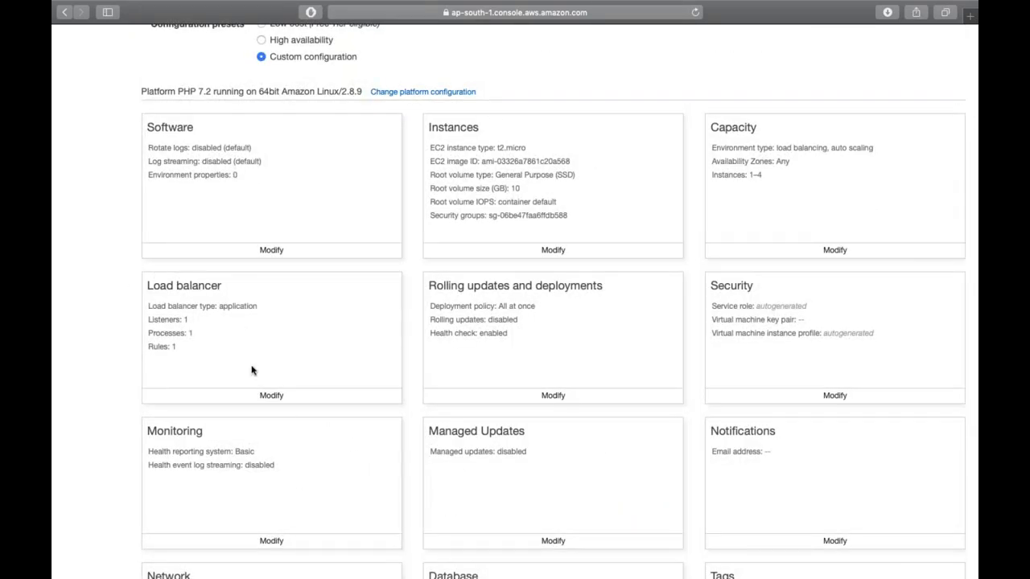
click(271, 395)
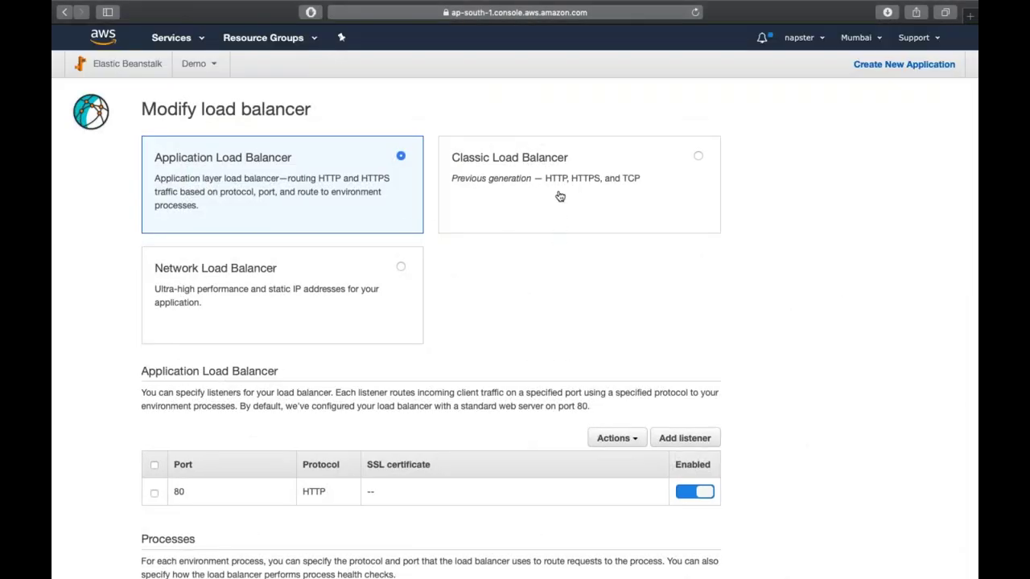
scroll(467, 345, down, 3)
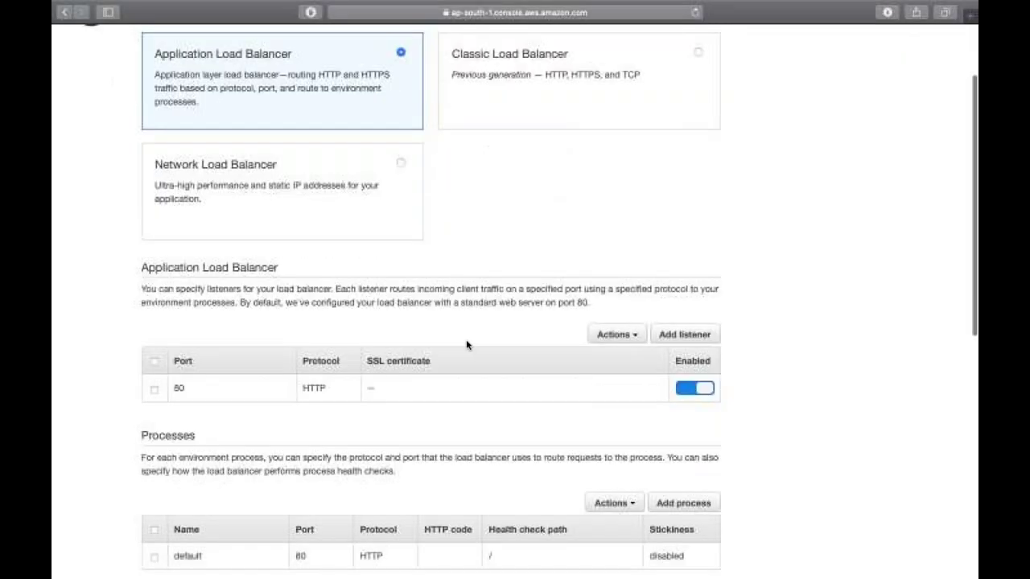
click(154, 390)
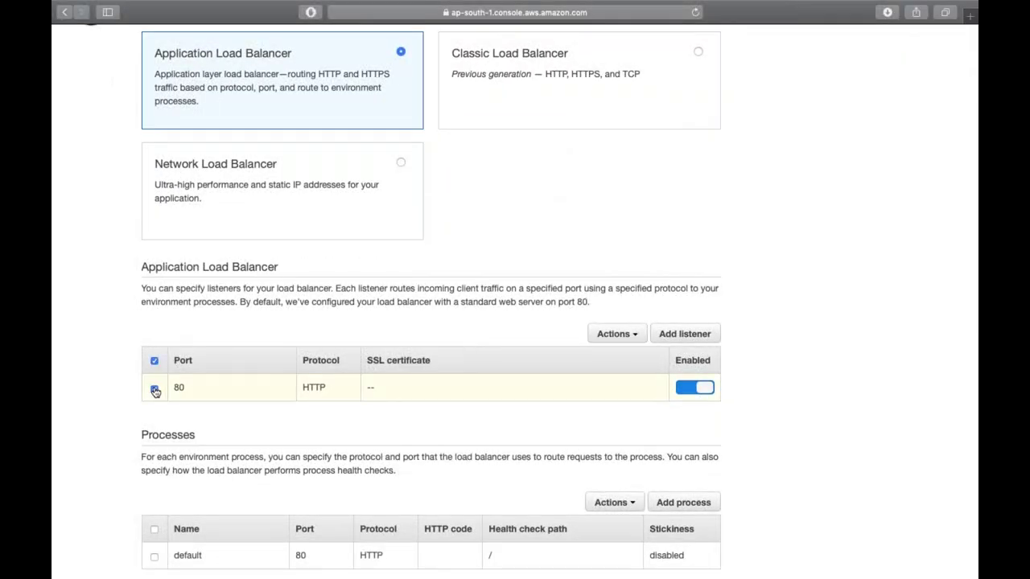
scroll(156, 391, down, 5)
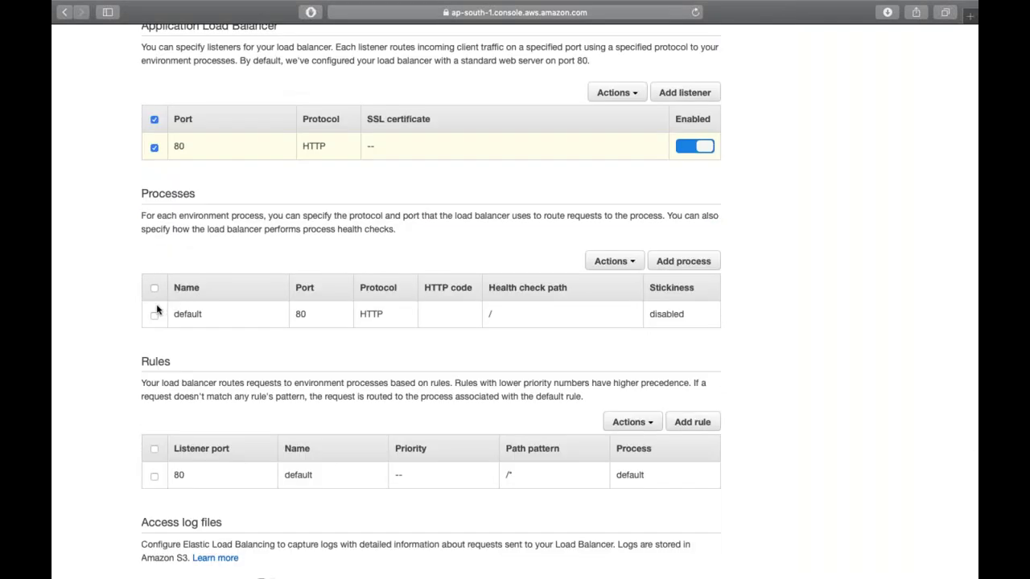
double_click(492, 313)
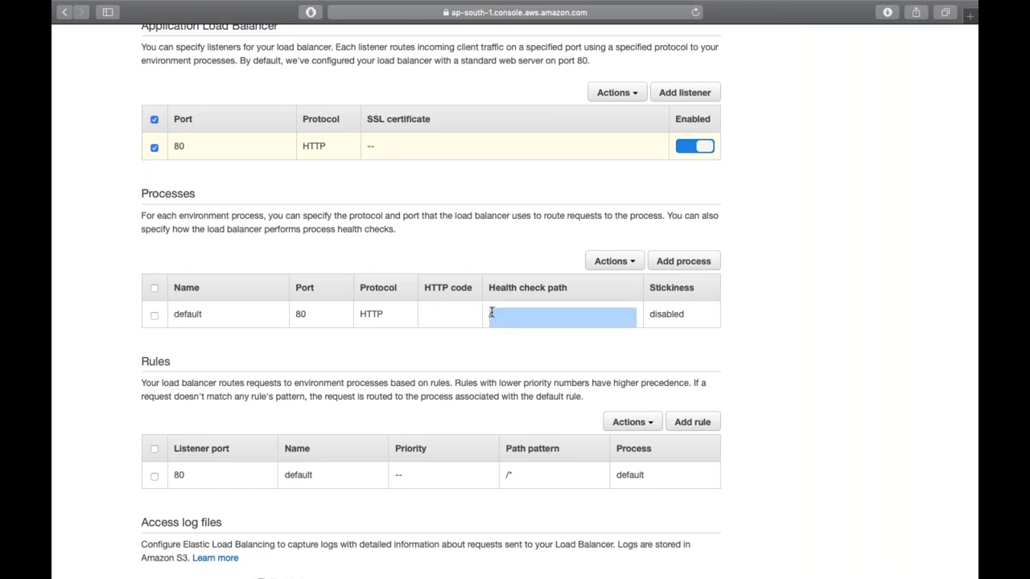
scroll(491, 308, down, 2)
click(156, 267)
scroll(200, 317, down, 3)
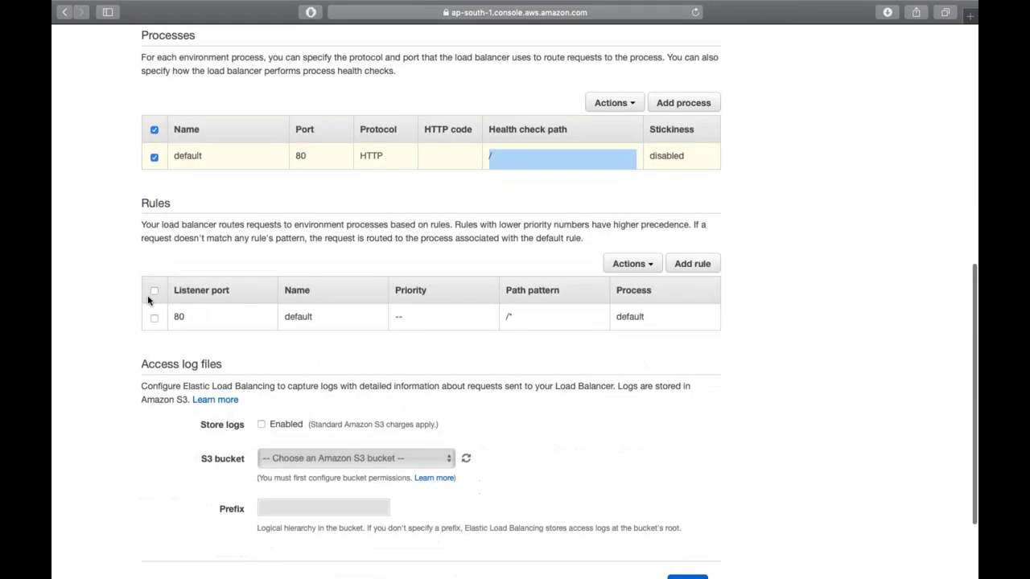
scroll(148, 300, down, 3)
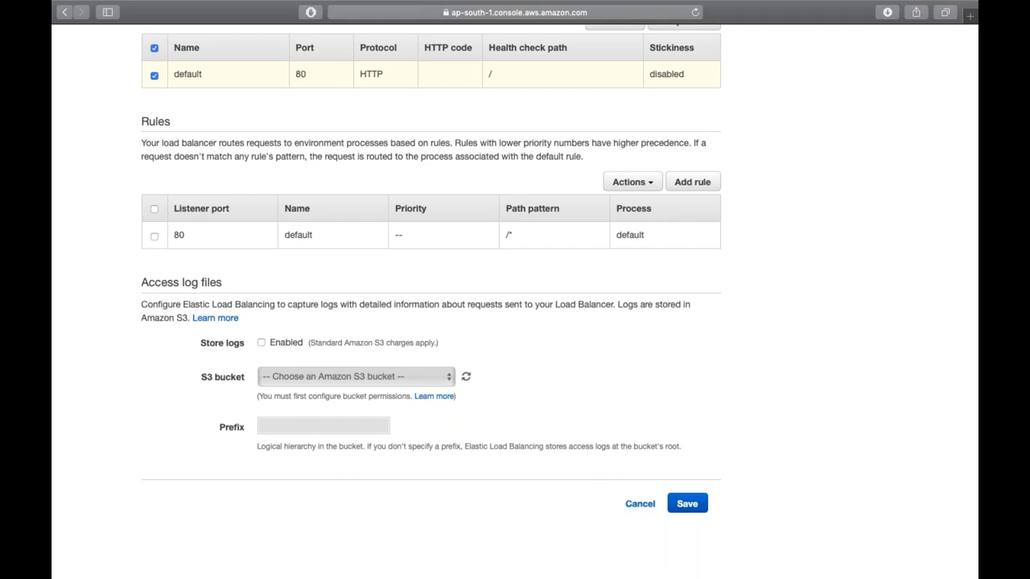
click(688, 505)
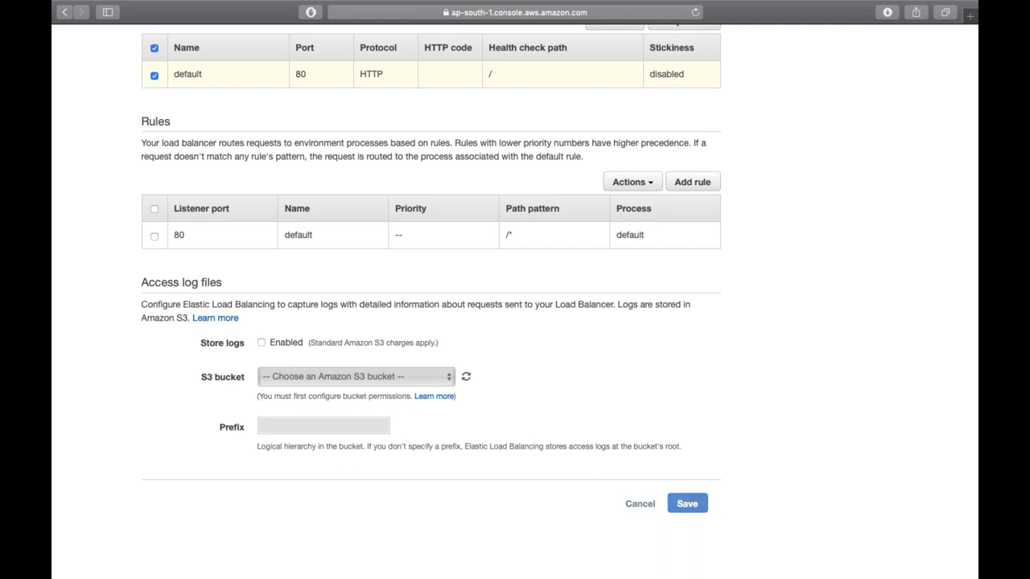
scroll(589, 235, up, 3)
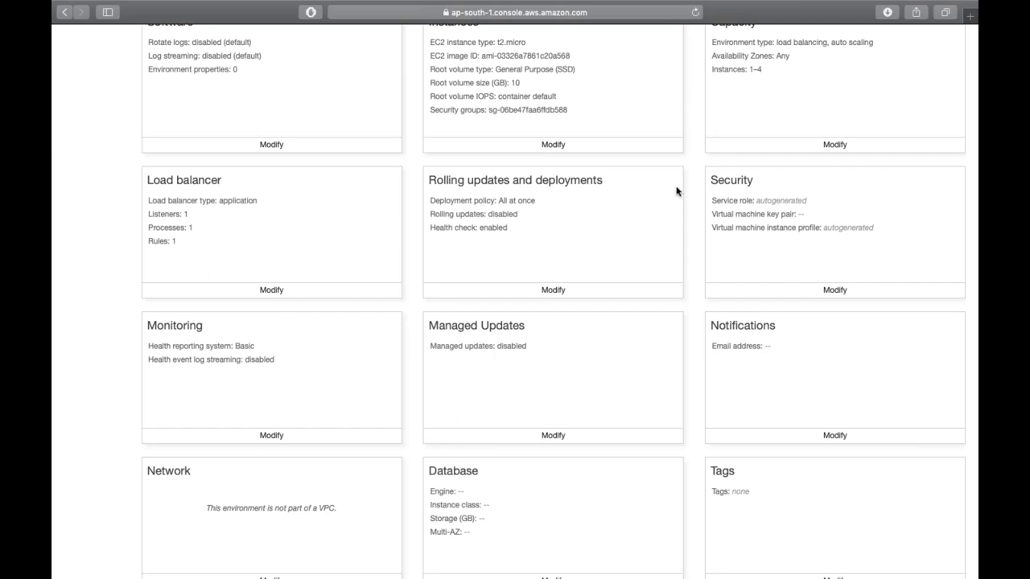
- In Security settings, choose EC2 key pair MumbaiKeyPair and IAM instance profile EC2PullS3, then save
click(835, 289)
click(329, 181)
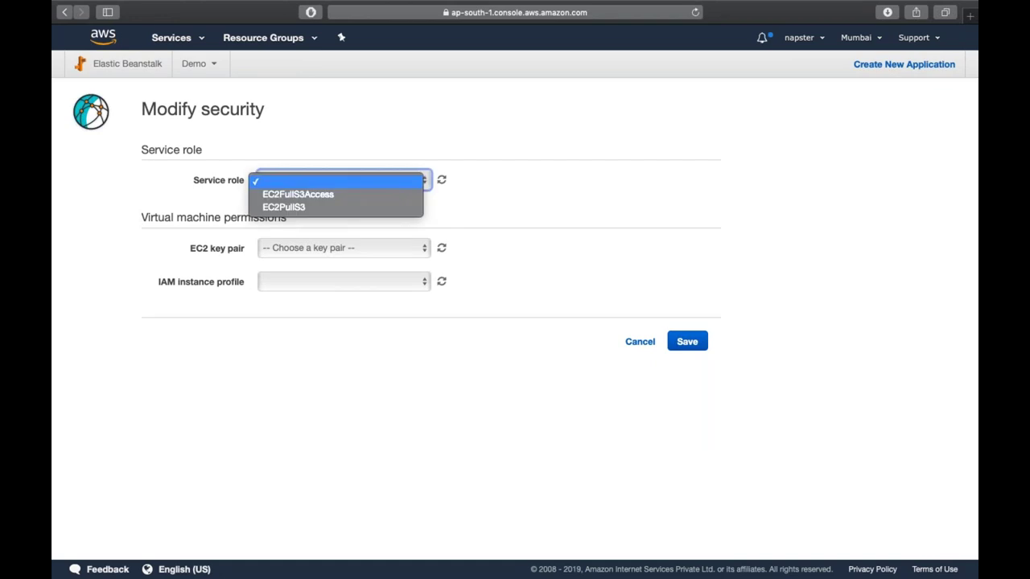
click(319, 157)
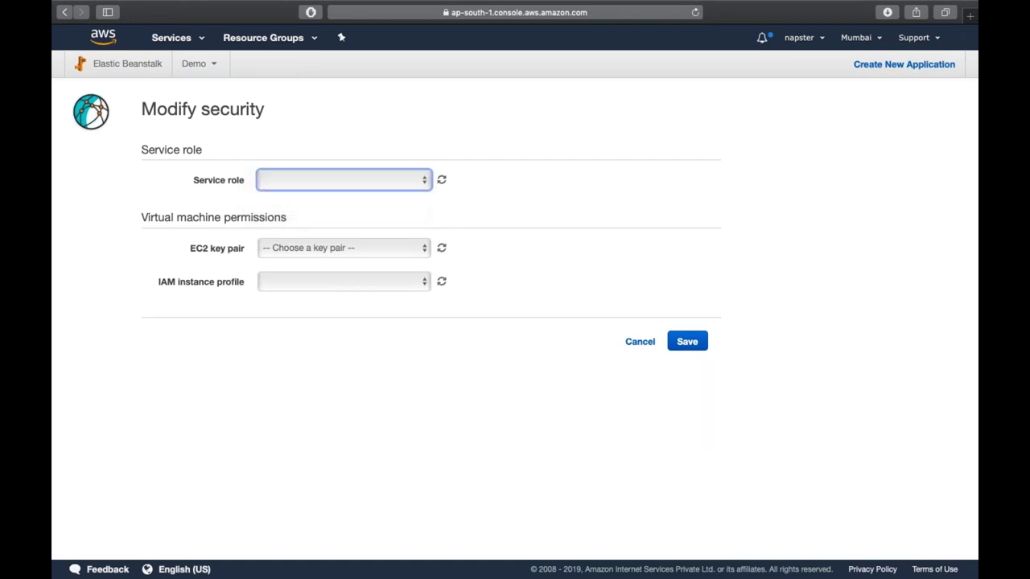
click(328, 249)
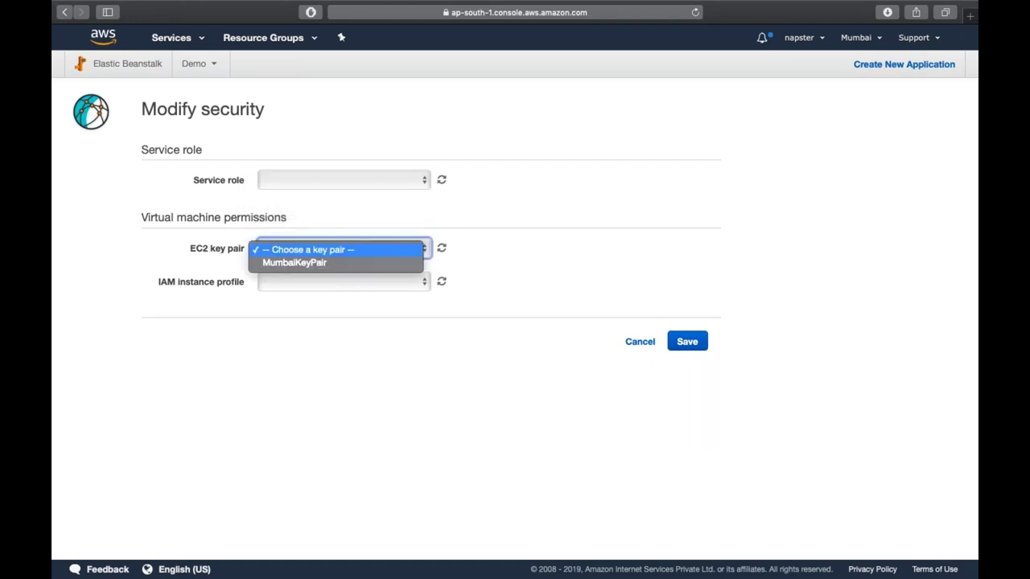
click(325, 260)
click(345, 284)
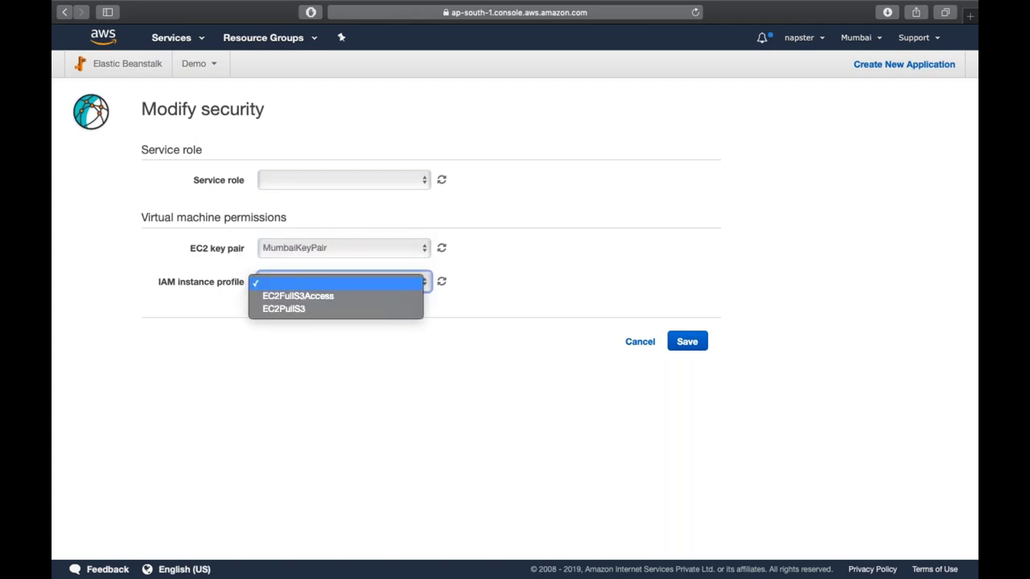
click(348, 311)
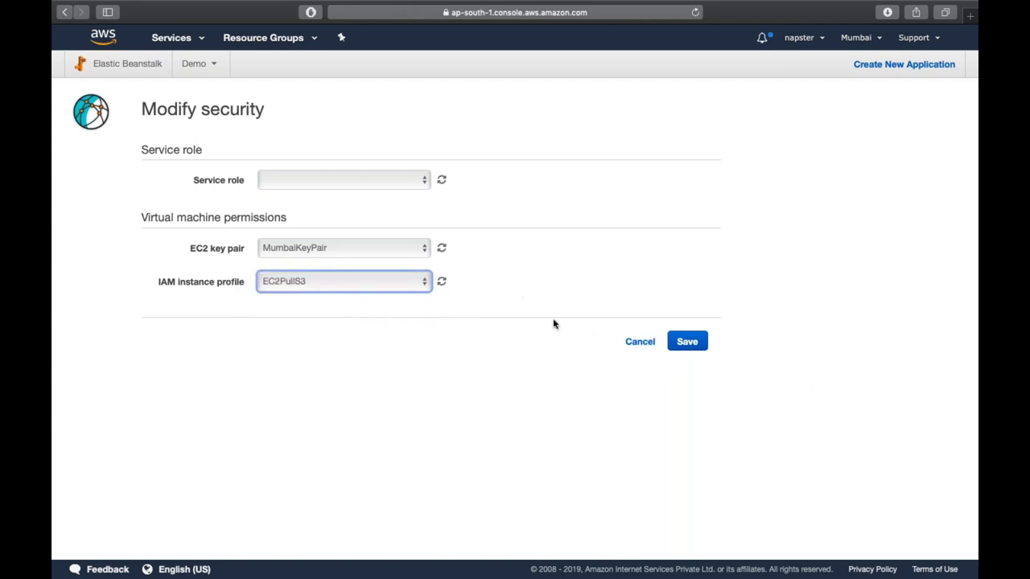
click(701, 344)
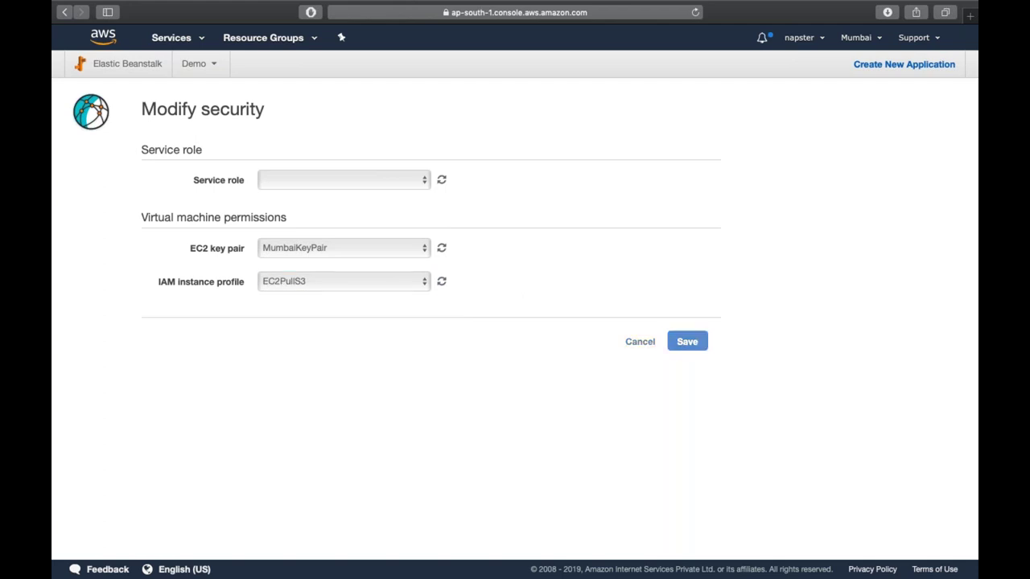
scroll(701, 340, down, 8)
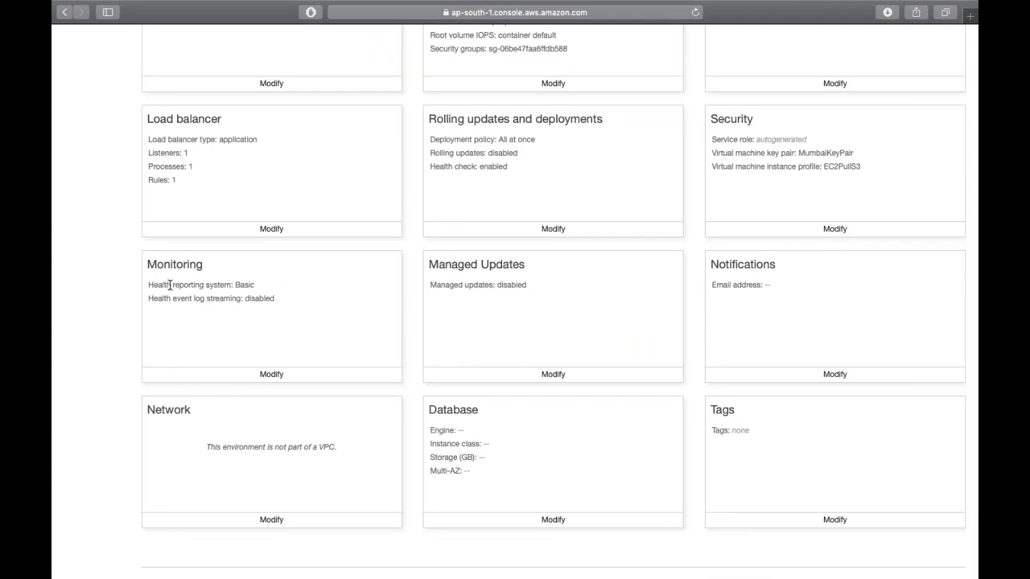
- Keep the default VPC and tick ap-south-1a and ap-south-1b as load balancer subnets
double_click(238, 285)
scroll(310, 321, down, 3)
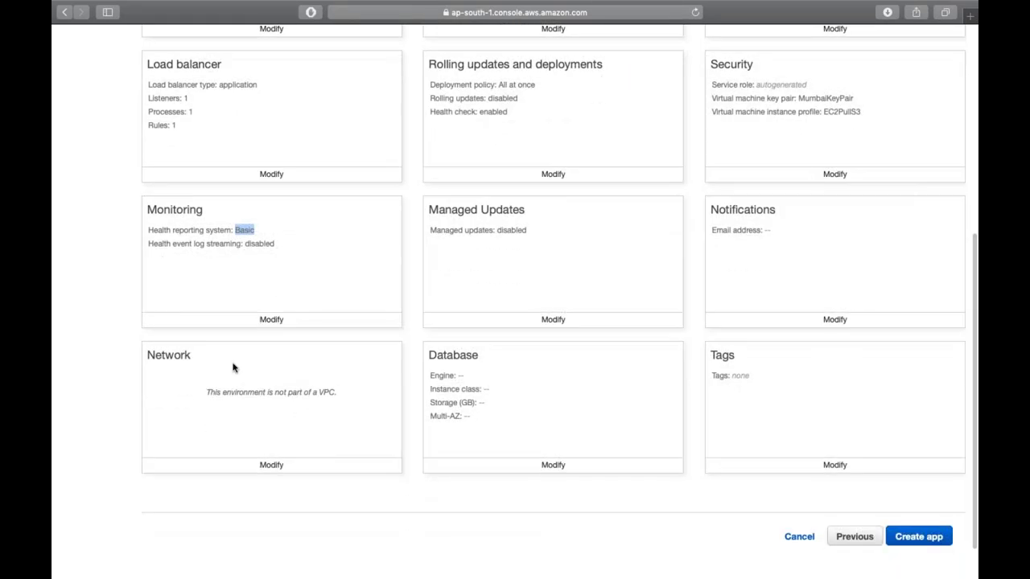
click(270, 467)
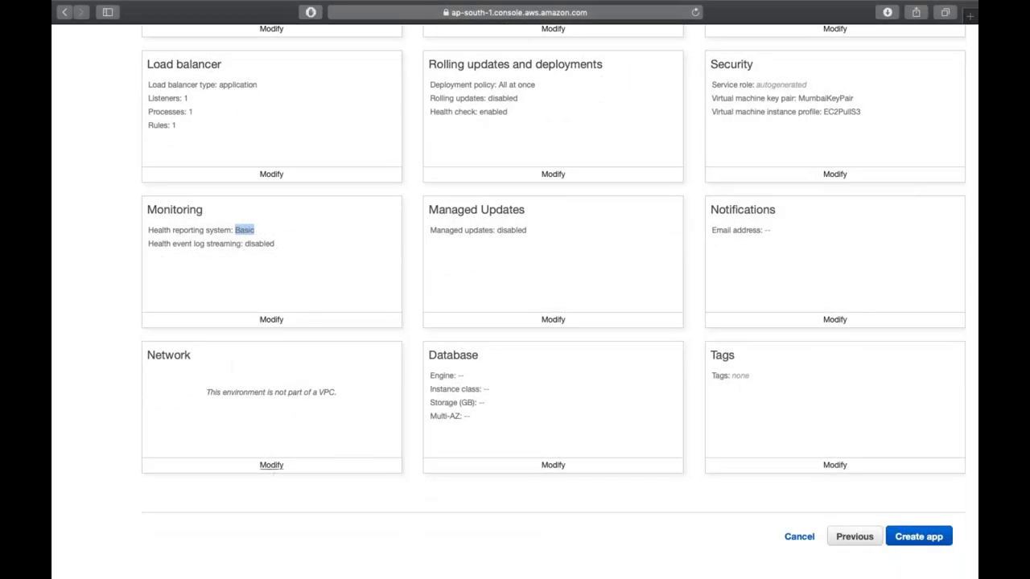
click(289, 221)
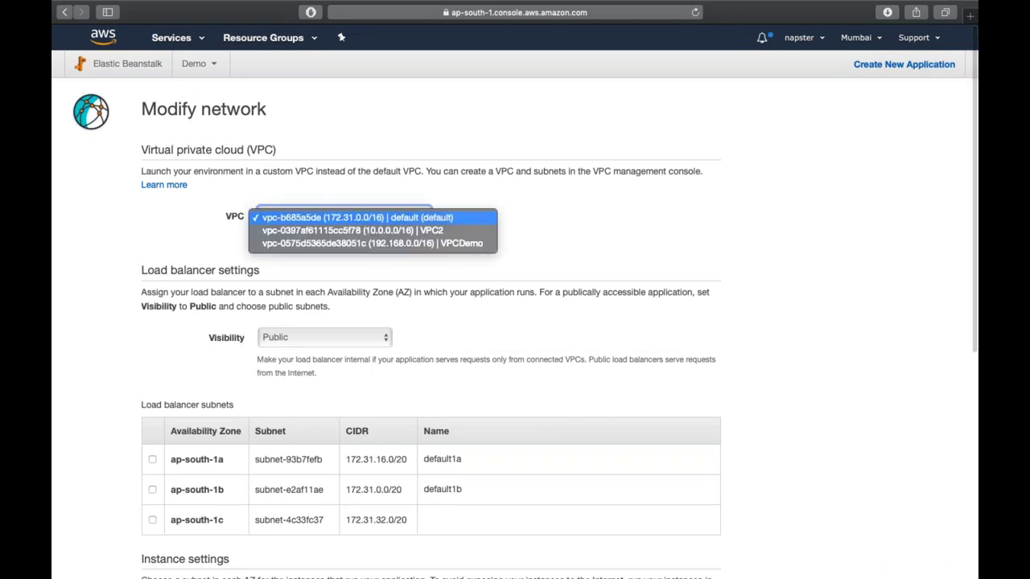
click(334, 202)
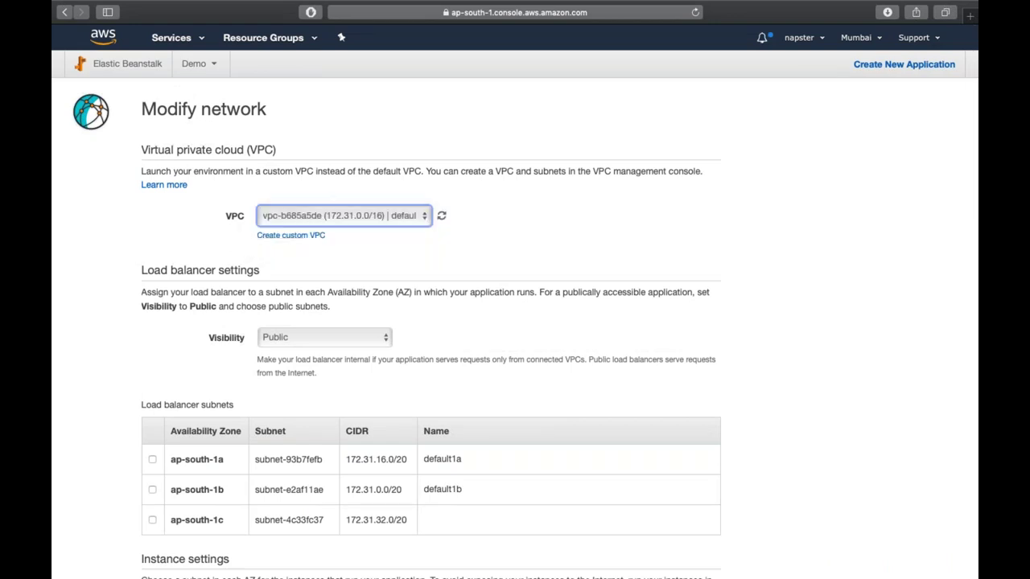
scroll(157, 376, down, 2)
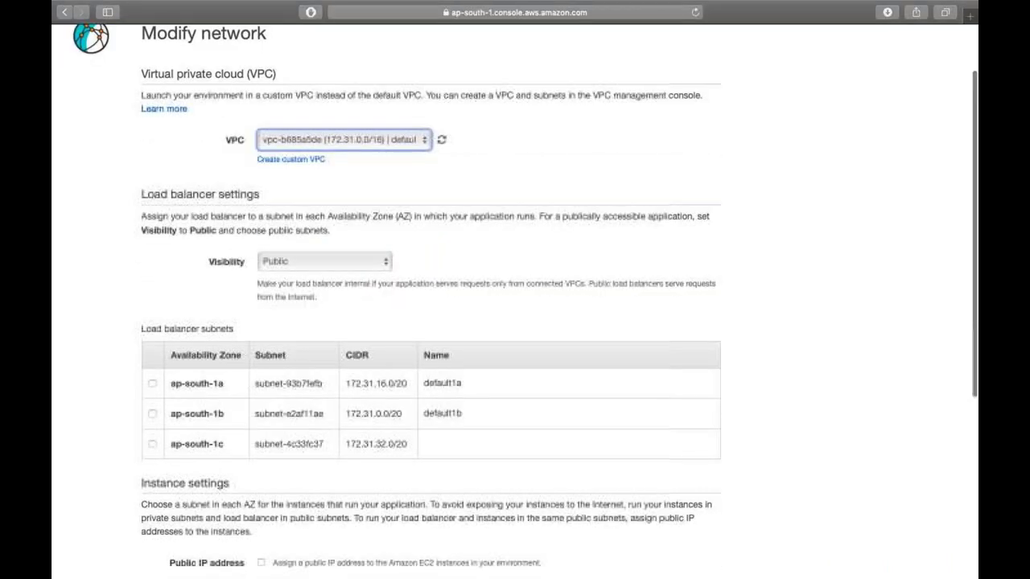
click(152, 384)
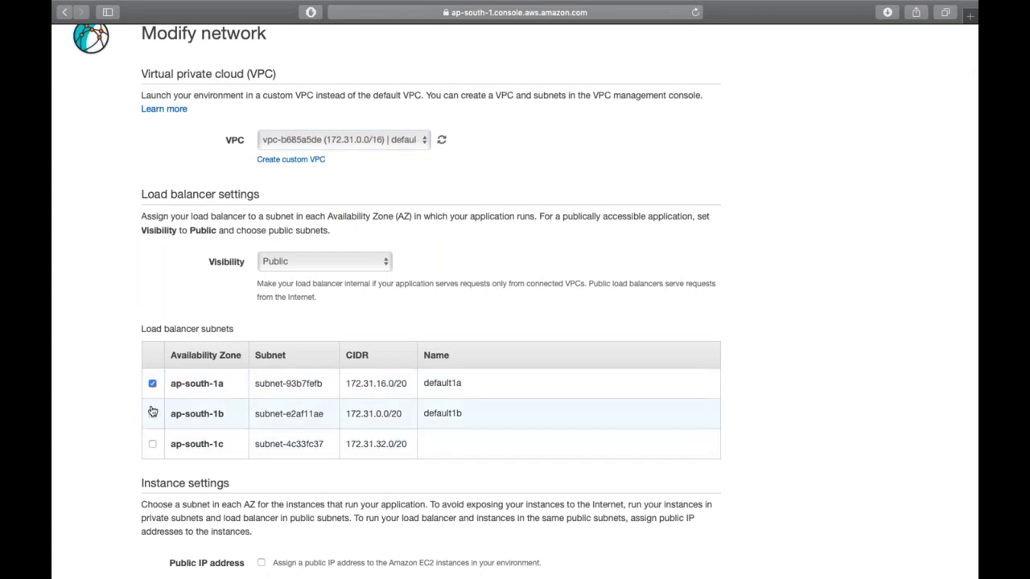
click(152, 413)
scroll(266, 386, down, 4)
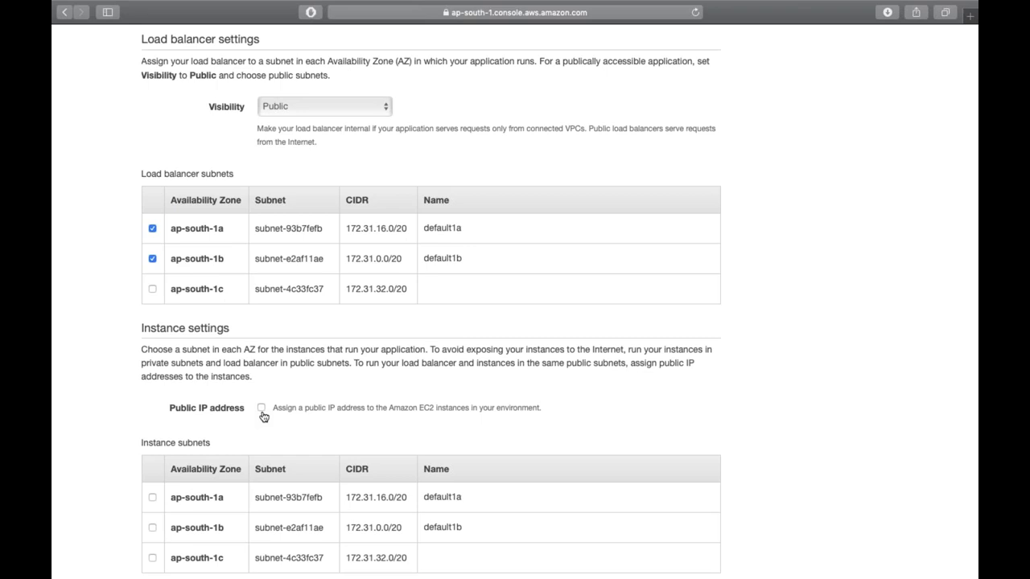
scroll(265, 414, down, 4)
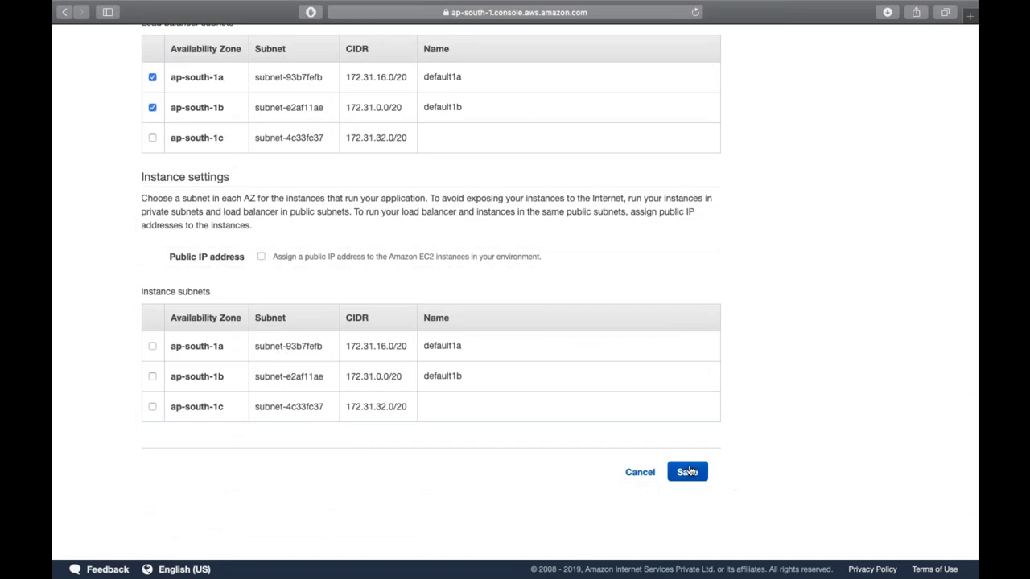
click(688, 472)
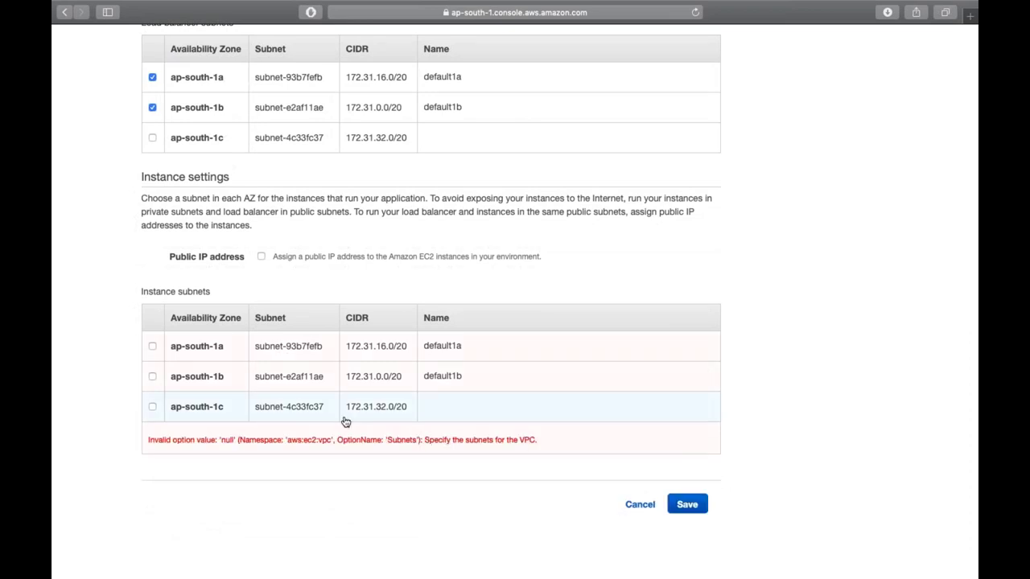
- Drop ap-south-1b from load balancer subnets, add instance subnets ap-south-1a and ap-south-1b, save
scroll(185, 346, up, 2)
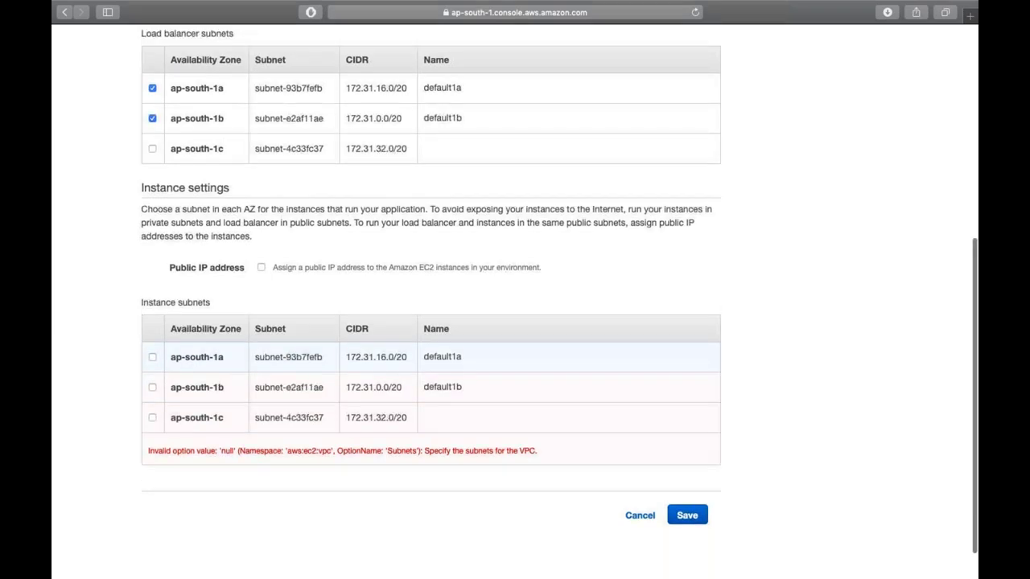
click(152, 159)
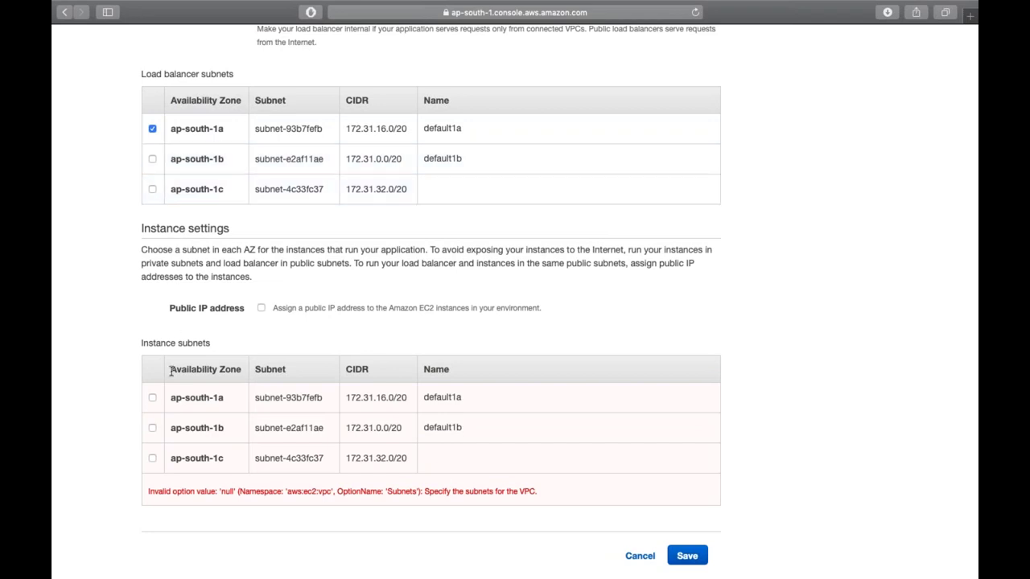
click(152, 398)
click(152, 428)
click(684, 555)
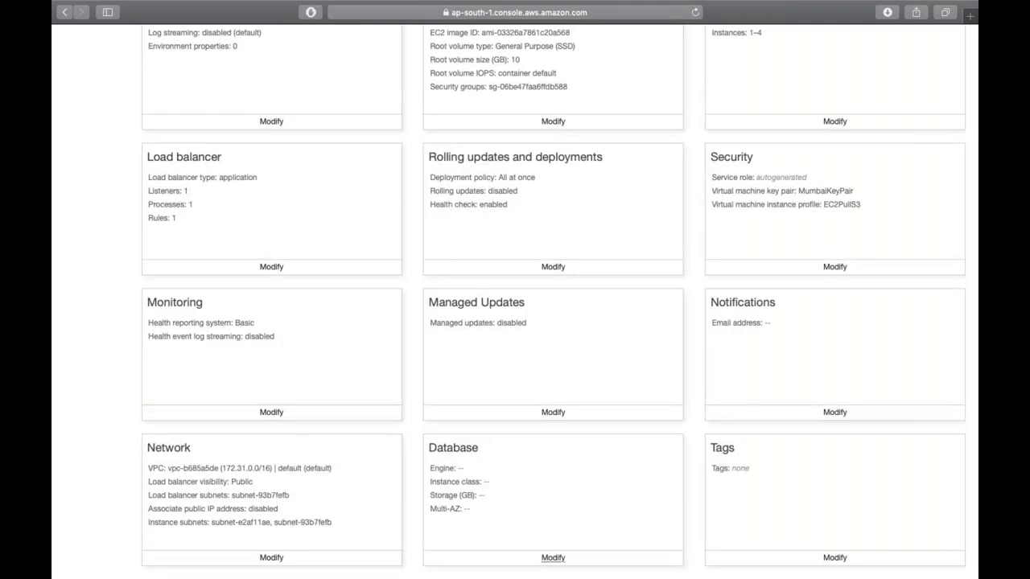
- Review the Configure Demo-env page and create the app to launch its environment
scroll(553, 556, down, 3)
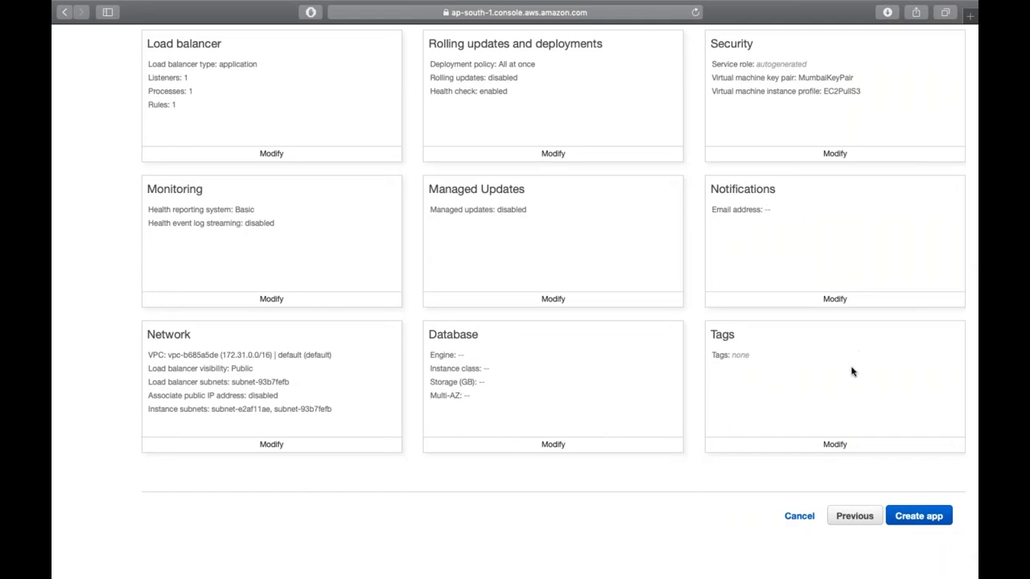
scroll(852, 372, up, 10)
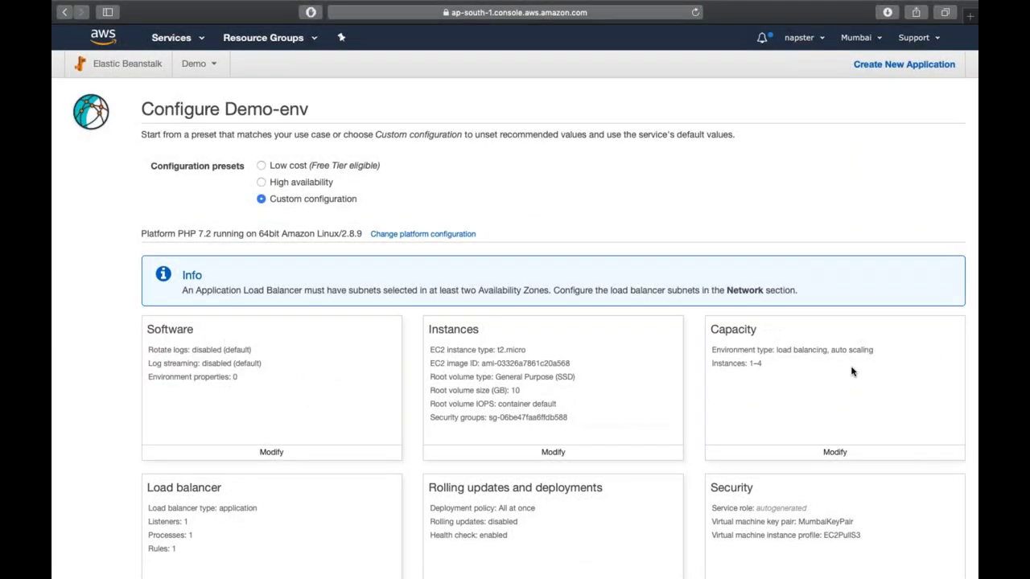
scroll(853, 372, down, 10)
click(920, 487)
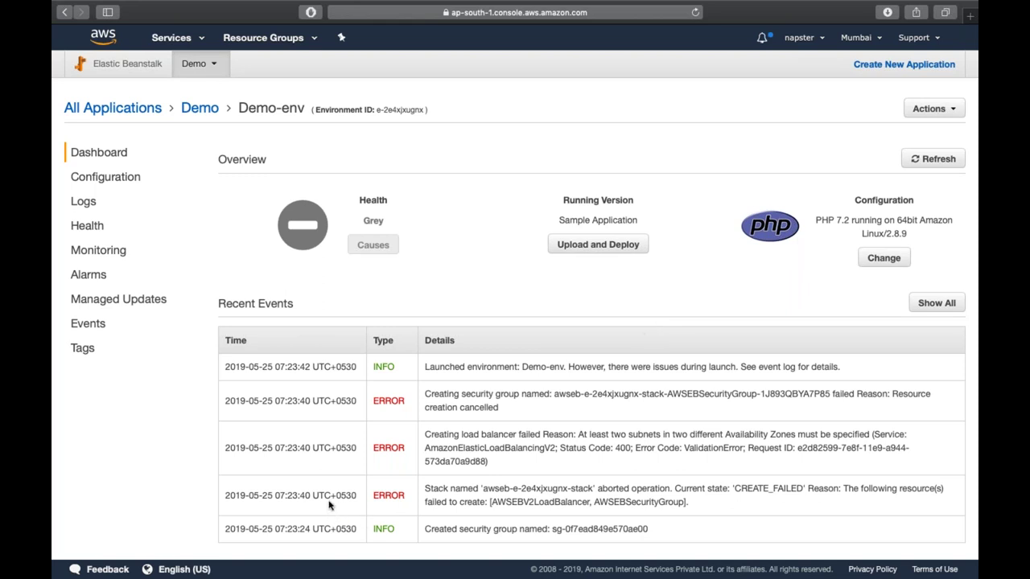
- Review the AWSEBV2LoadBalancer and AWSEBSecurityGroup ERROR events, then go to Demo-env's Configuration
double_click(395, 495)
click(812, 489)
double_click(556, 502)
double_click(615, 502)
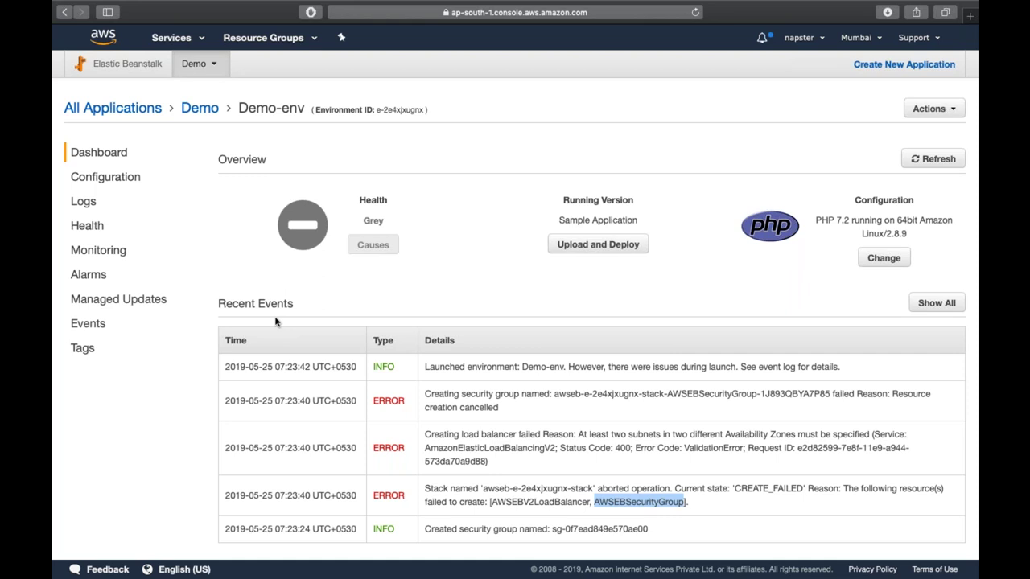
click(117, 181)
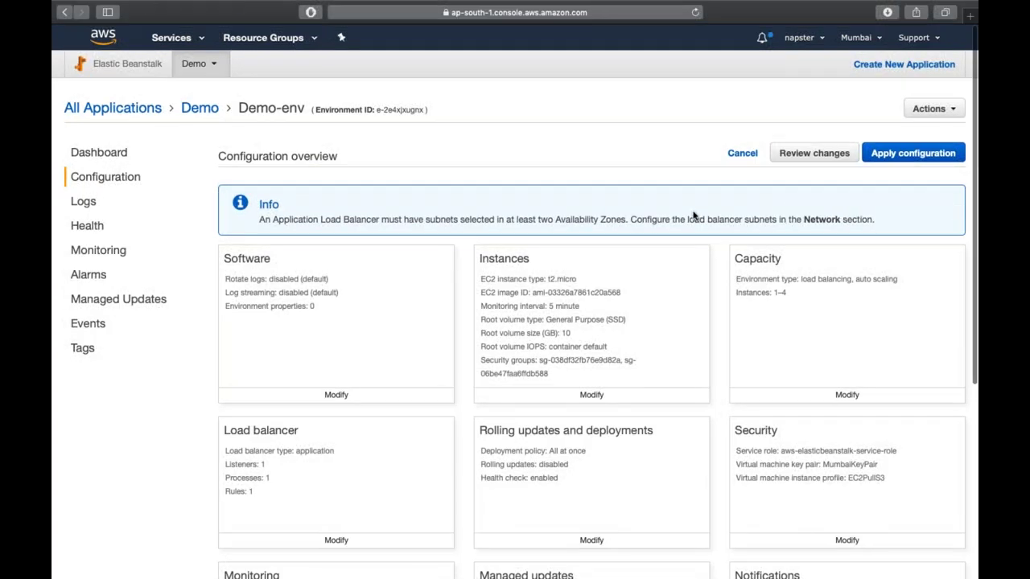
- Remove AWSEBSecurityGroup from the instance security groups and apply the change
click(644, 400)
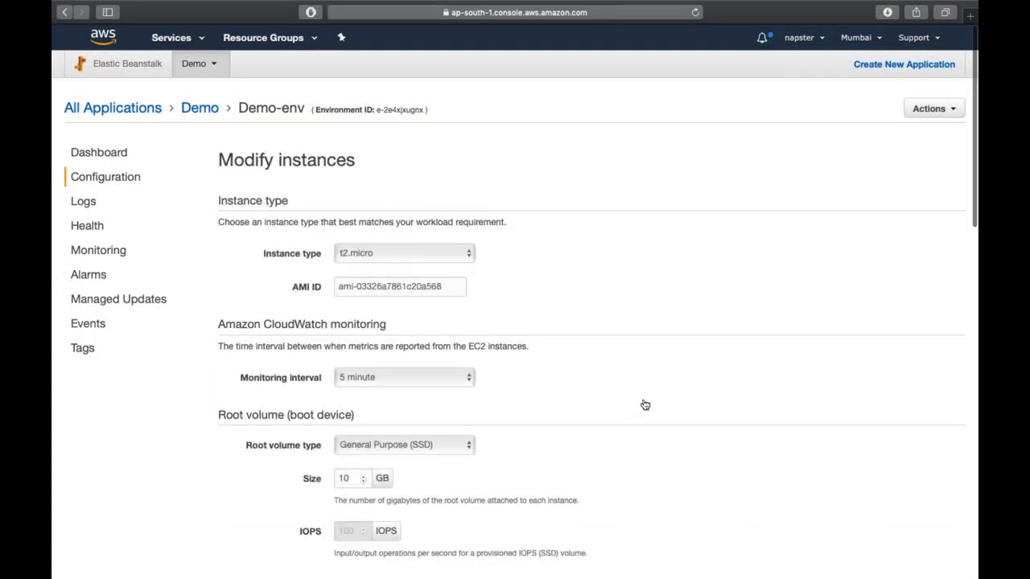
scroll(644, 407, down, 5)
scroll(591, 302, down, 2)
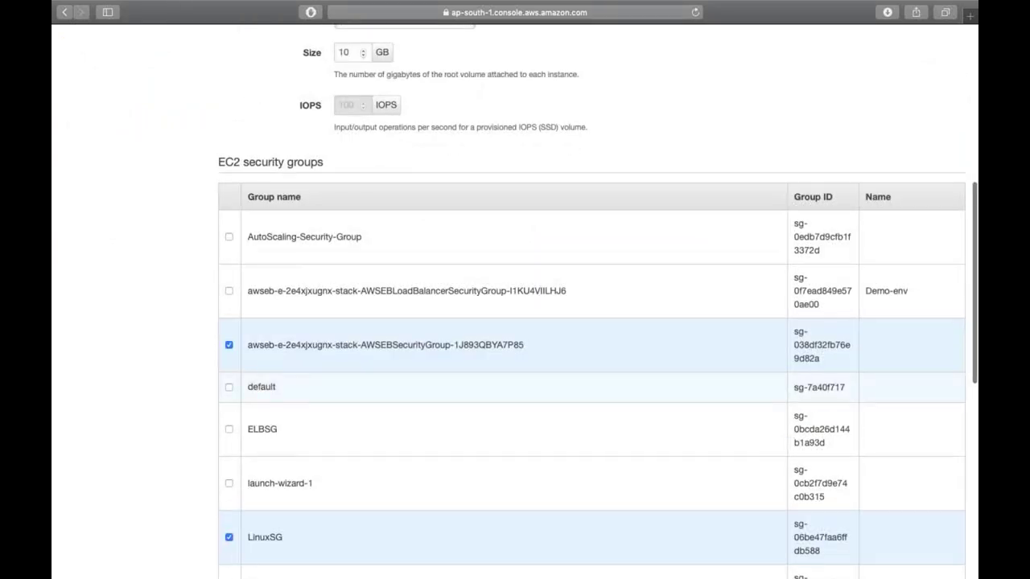
scroll(592, 302, up, 1)
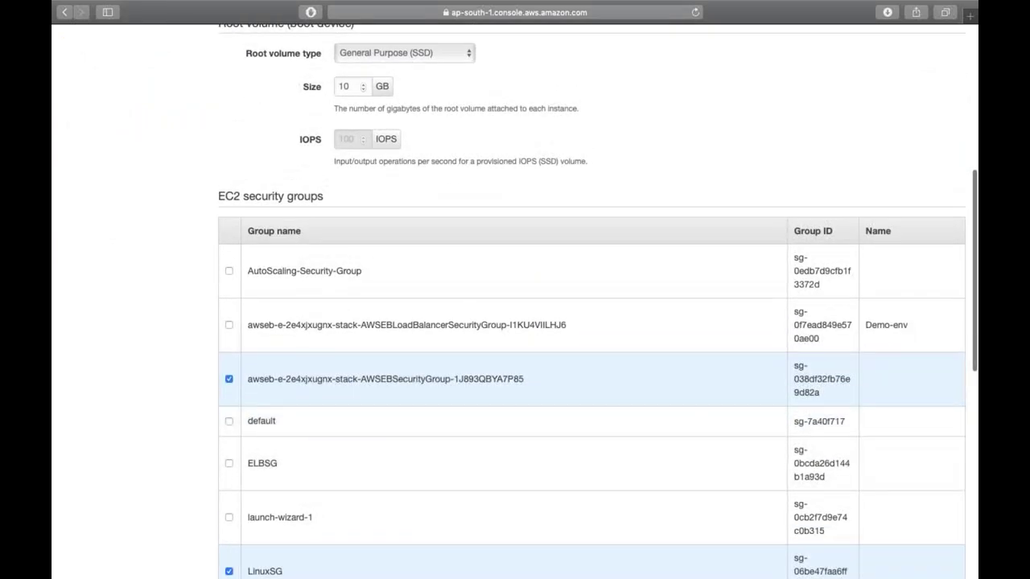
scroll(592, 301, up, 2)
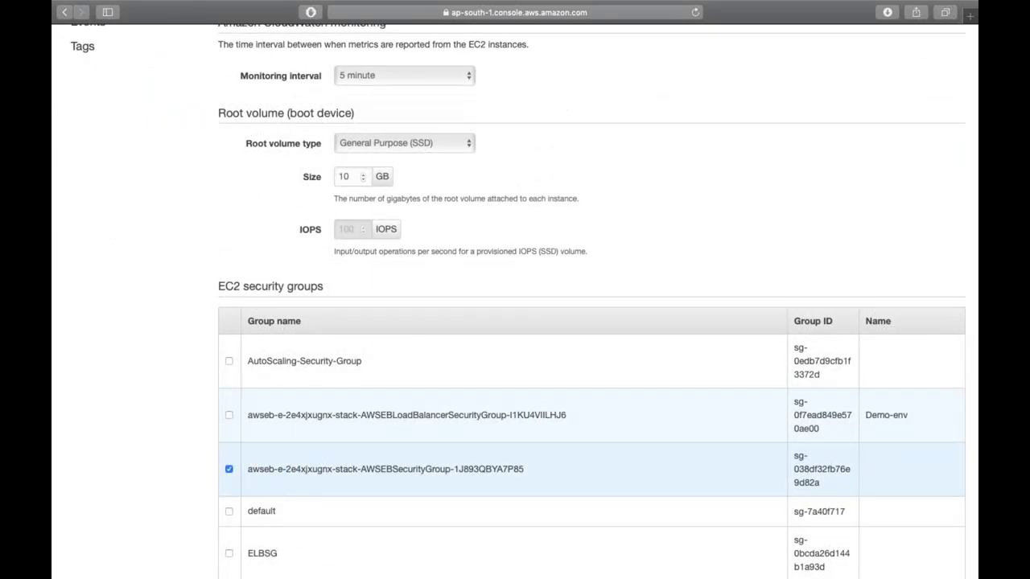
click(229, 469)
scroll(229, 475, down, 1)
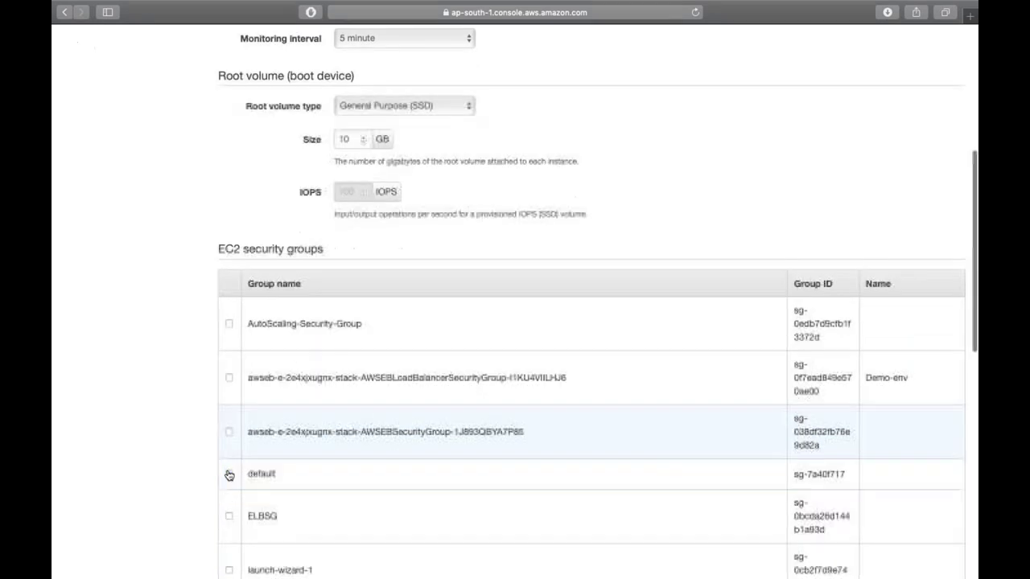
scroll(229, 475, down, 10)
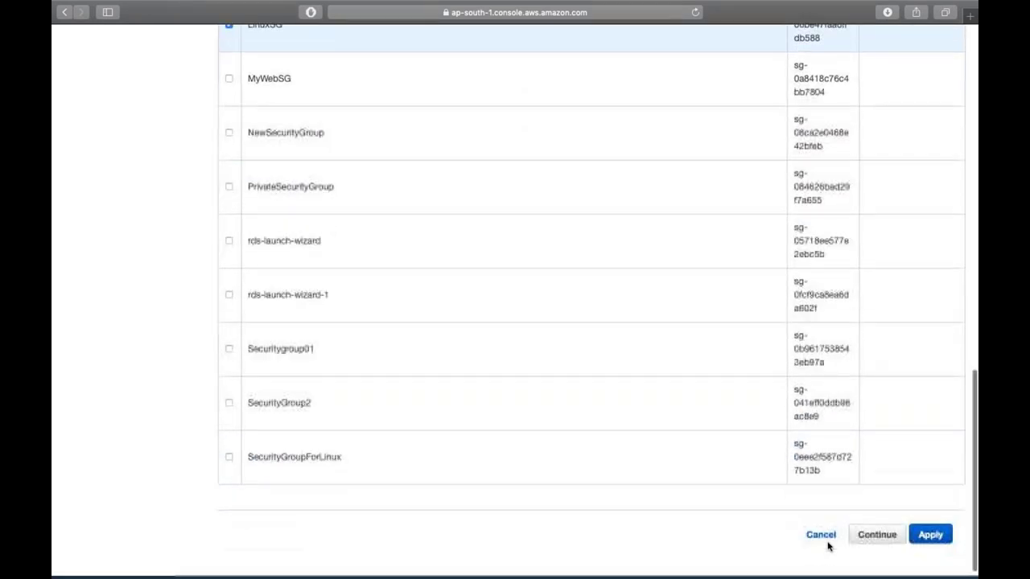
click(930, 520)
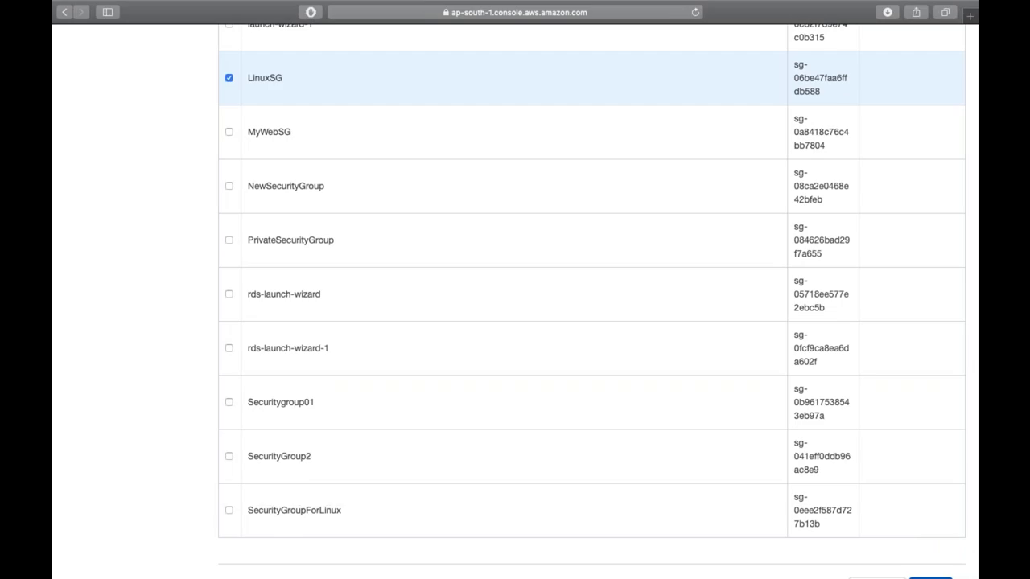
- Swap LinuxSG for ELBSG as the instance security group, apply, and return via the Demo breadcrumb
scroll(591, 302, up, 10)
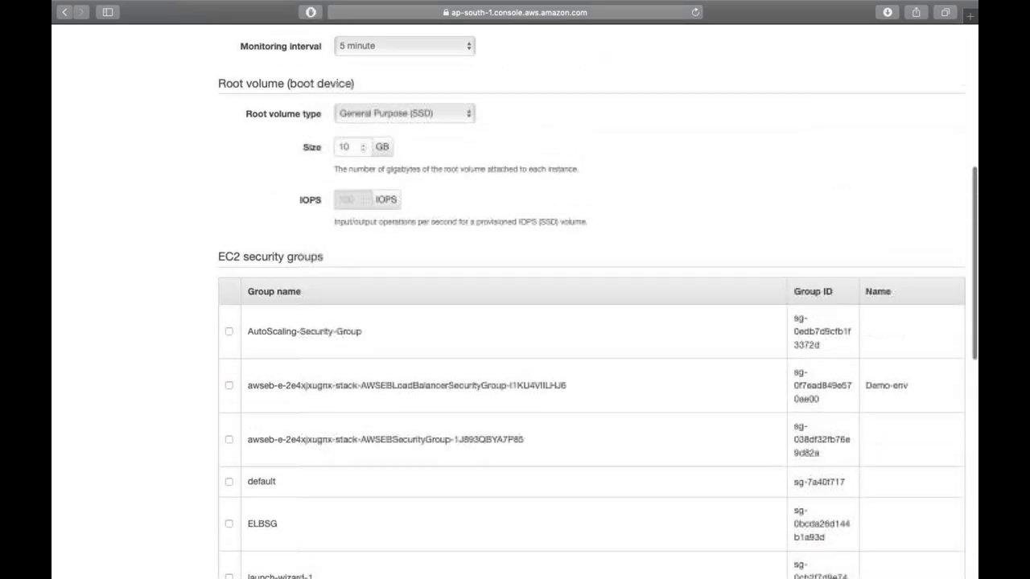
scroll(591, 531, up, 1)
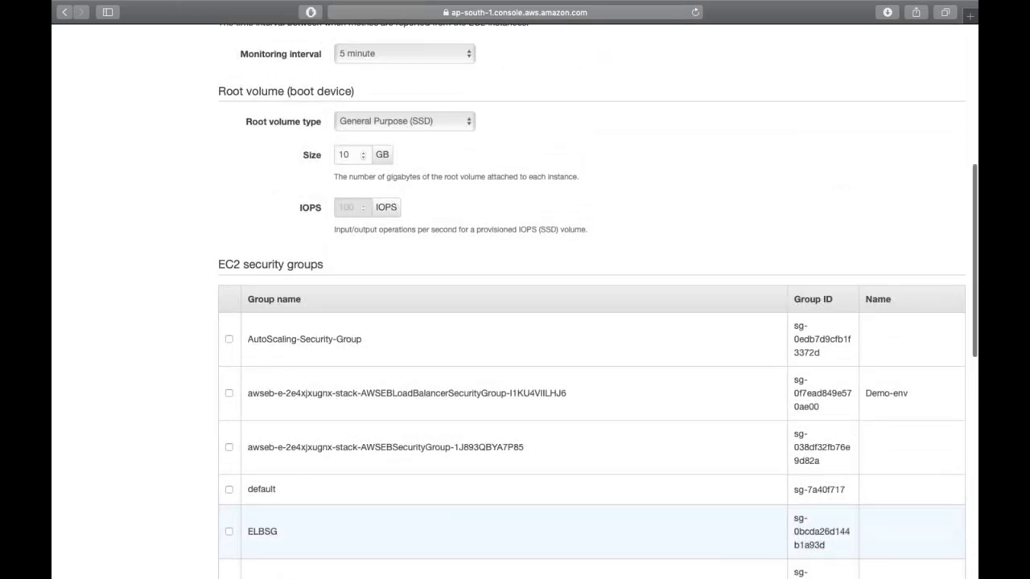
scroll(515, 531, down, 3)
scroll(515, 531, up, 3)
scroll(515, 322, up, 10)
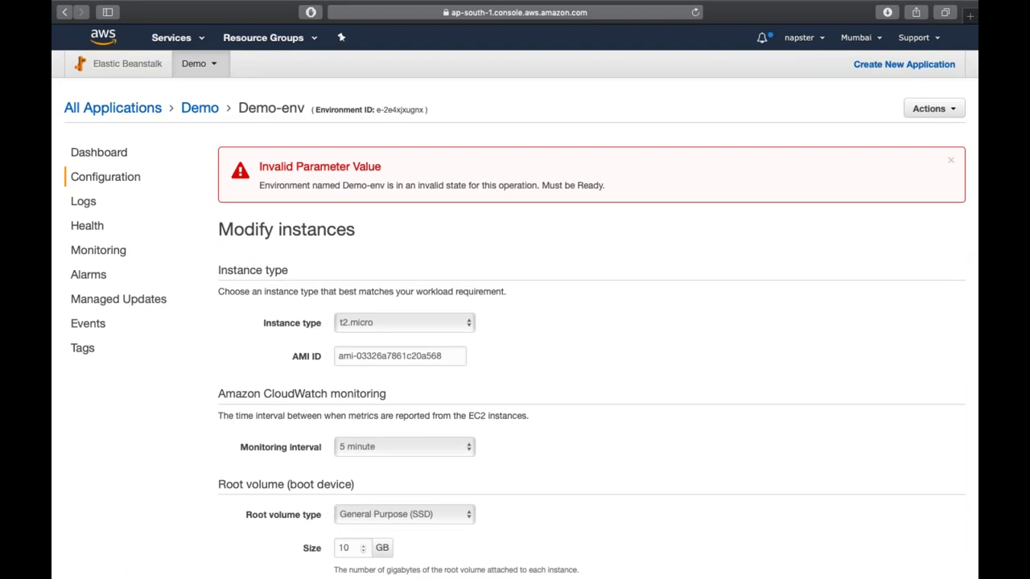
scroll(230, 460, down, 10)
click(229, 455)
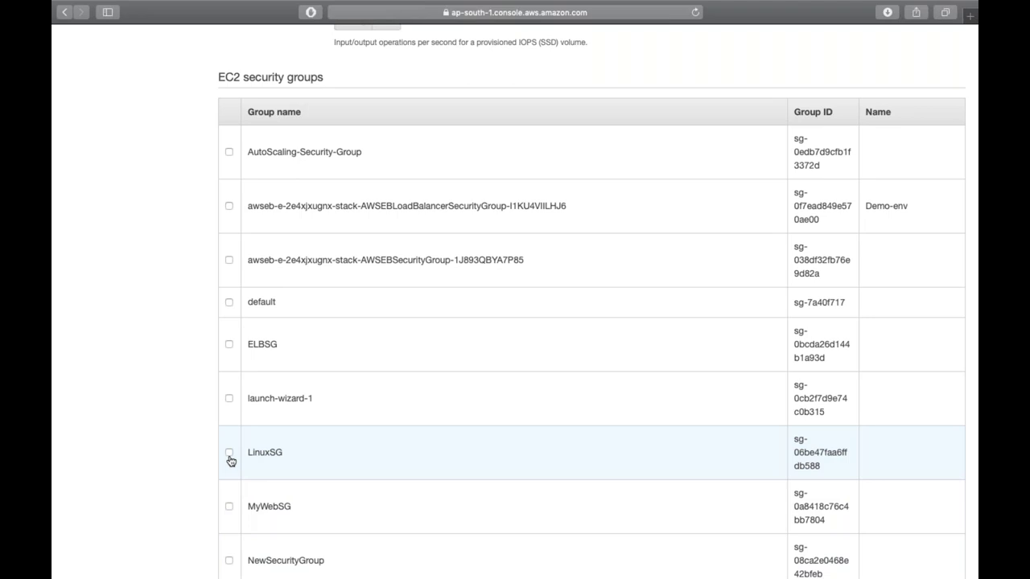
click(228, 344)
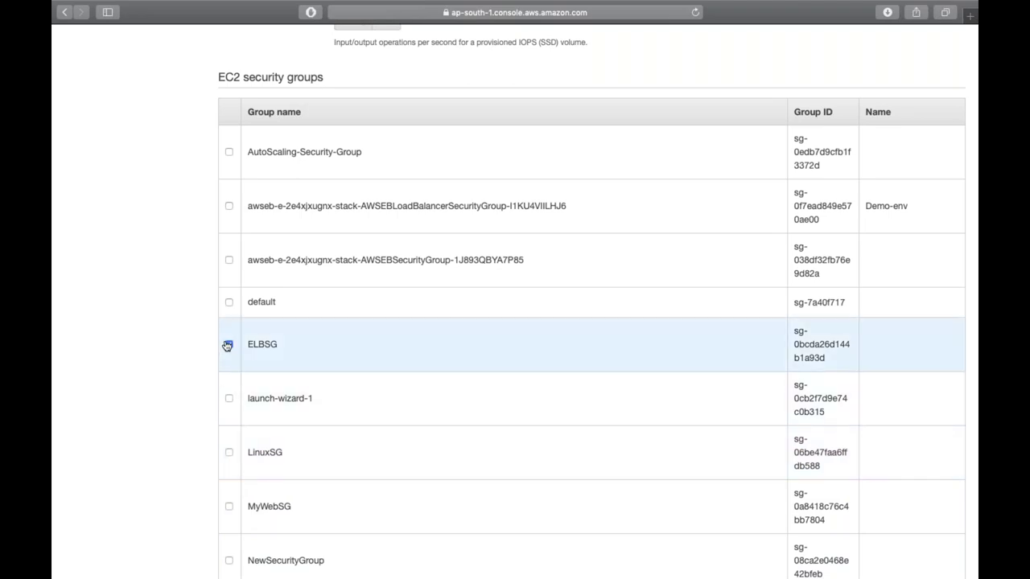
scroll(357, 414, down, 10)
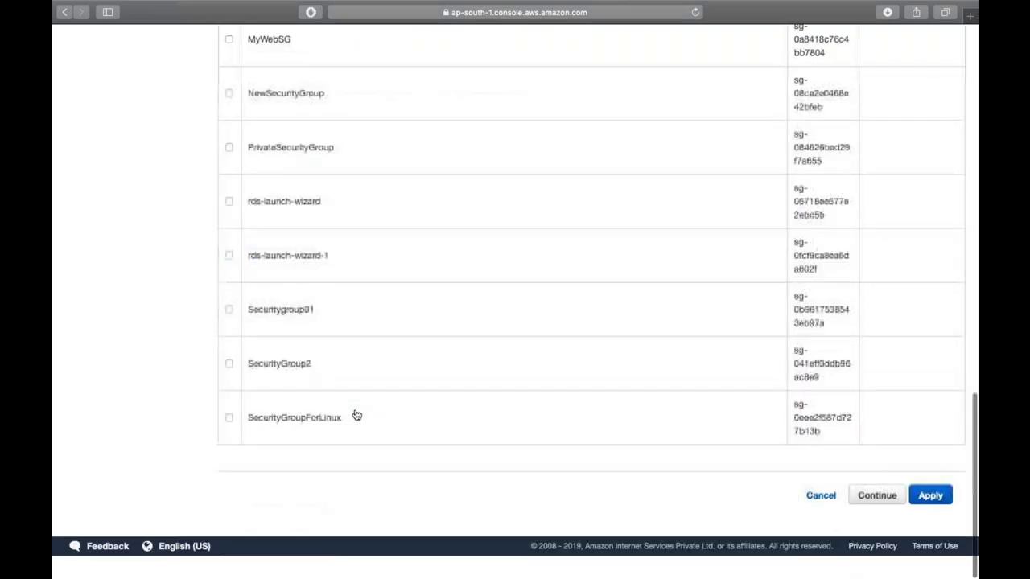
scroll(934, 520, up, 2)
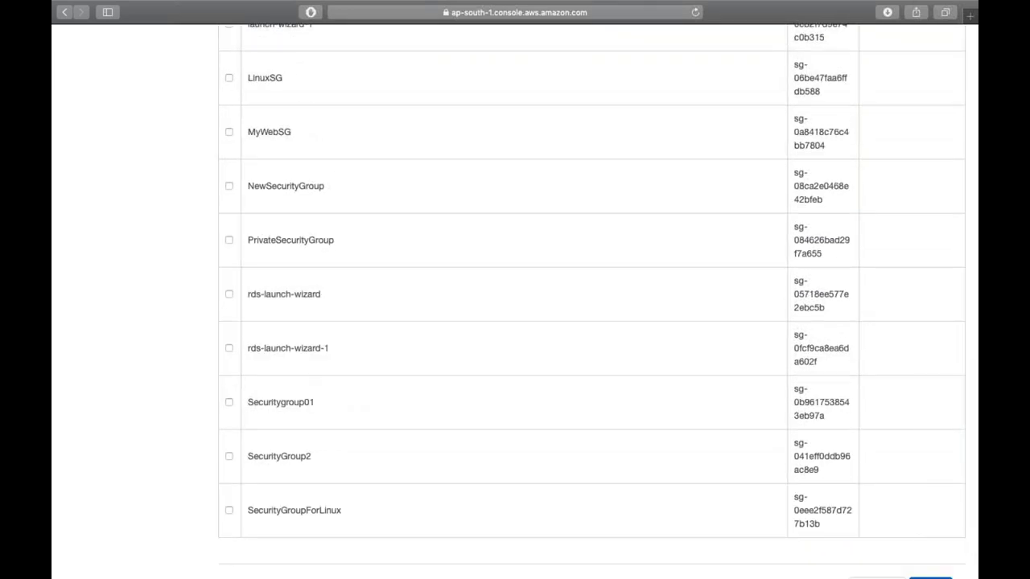
scroll(930, 523, down, 1)
click(931, 576)
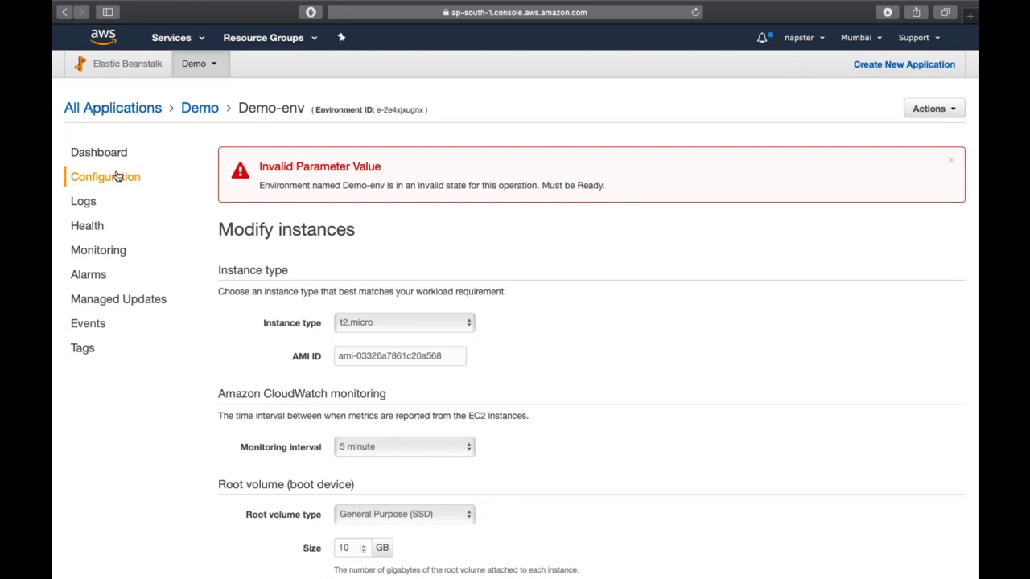
click(200, 109)
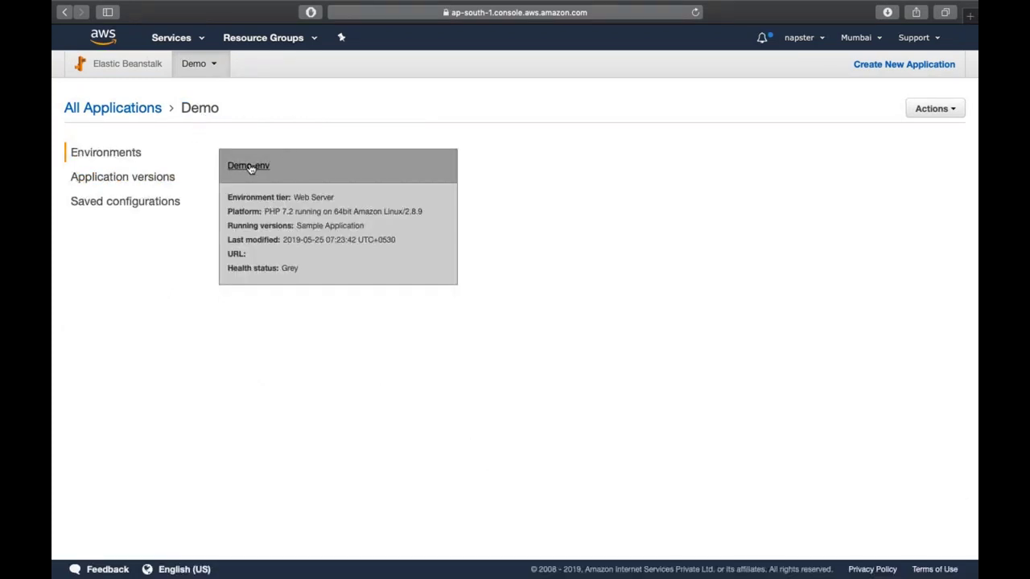
click(249, 166)
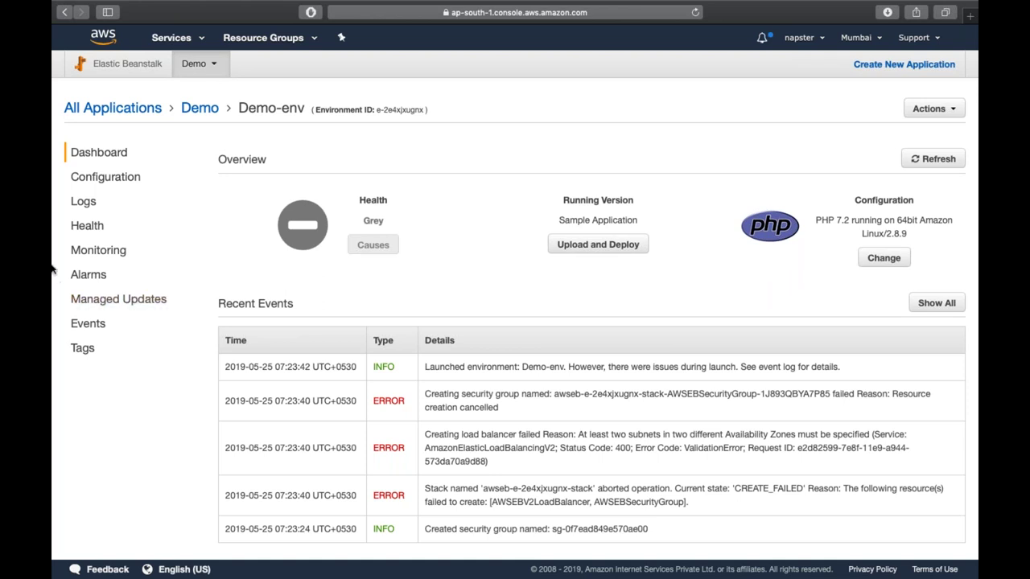
- Note the resources that failed to create, then show Demo-env's configuration overview and Actions menu
scroll(515, 306, down, 1)
drag(496, 503, 672, 504)
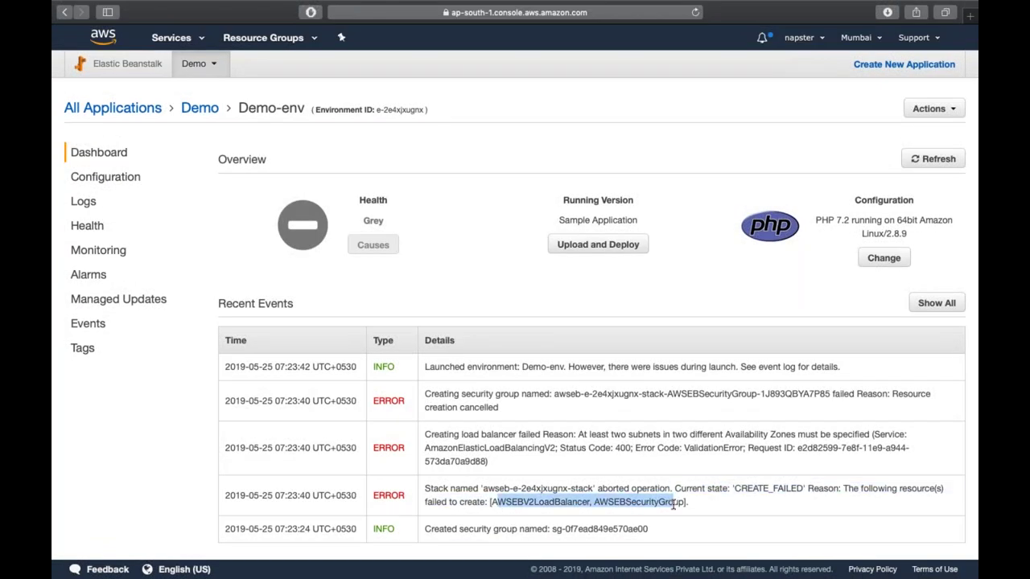
click(84, 179)
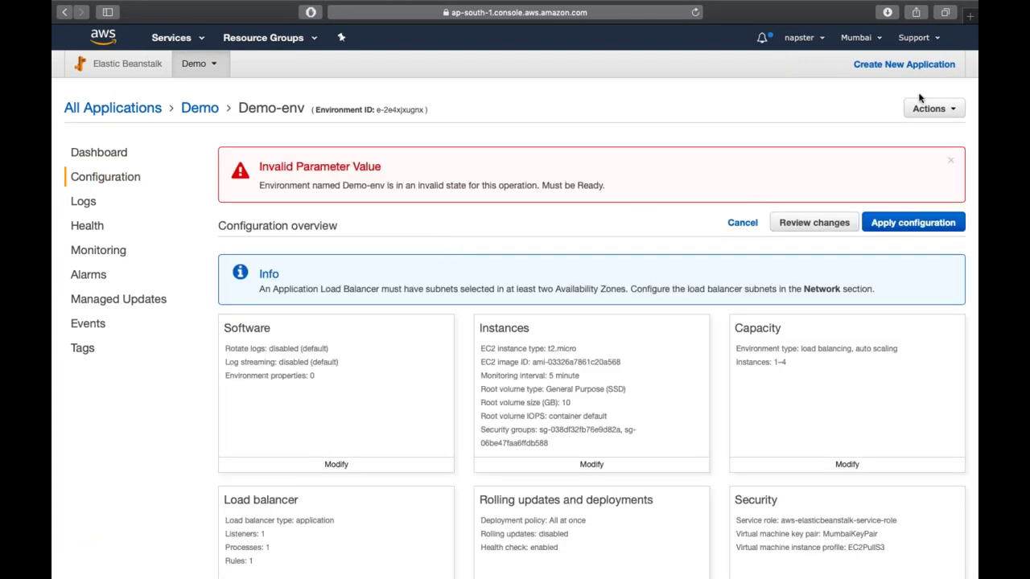
click(929, 109)
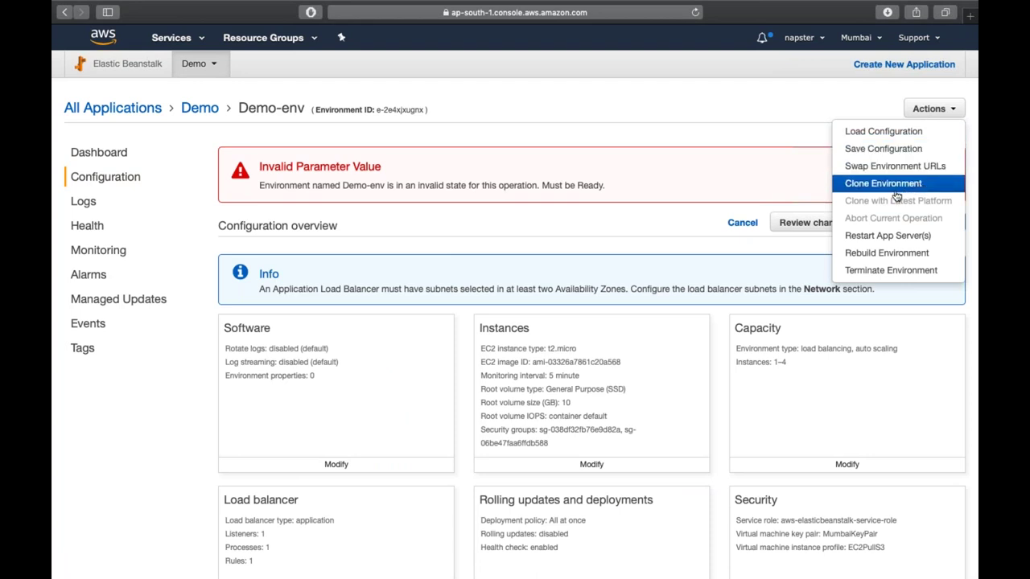
- Rebuild Demo-env and refresh its events until the load balancer subnet errors appear
click(852, 256)
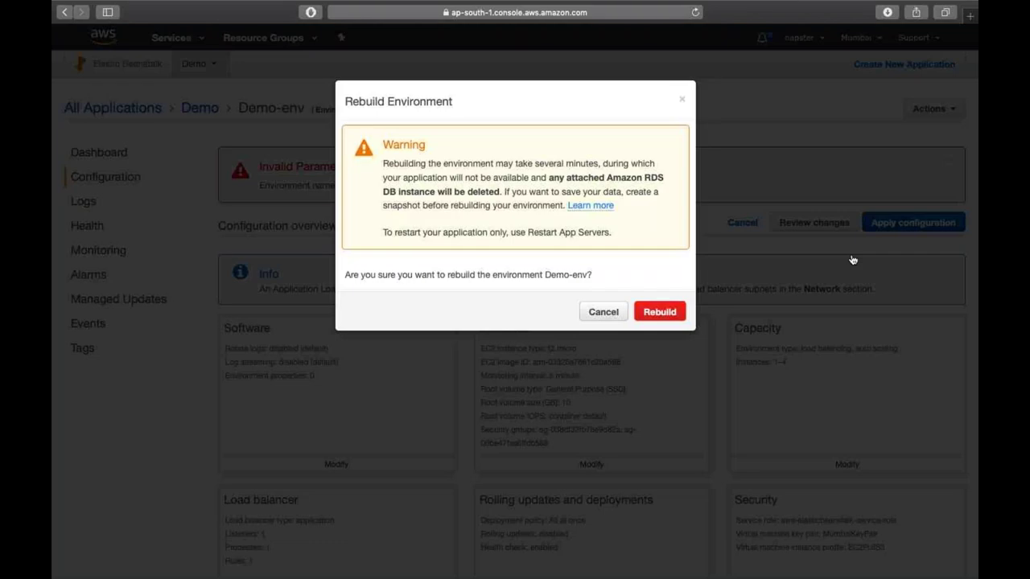
click(659, 312)
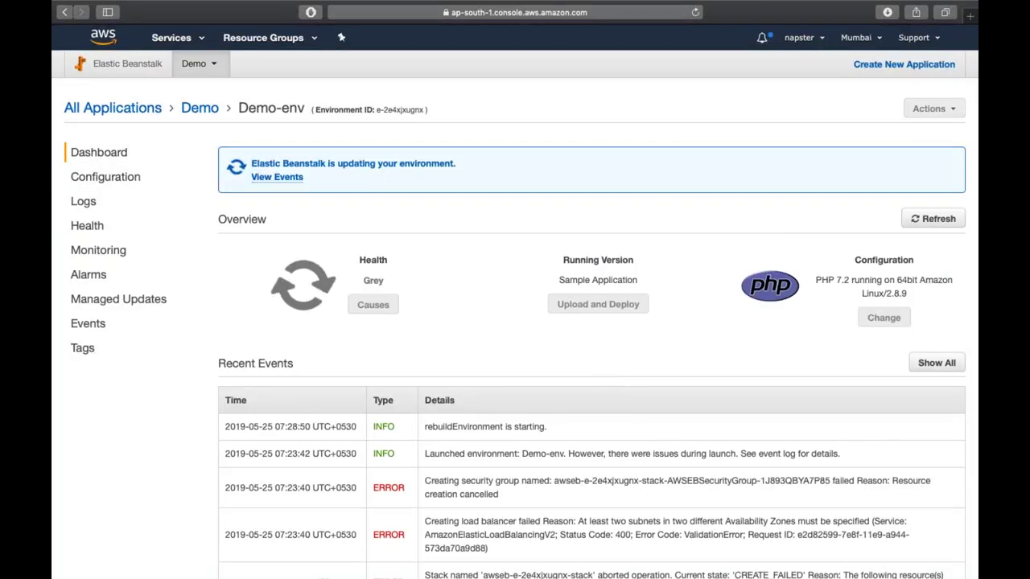
scroll(655, 314, down, 2)
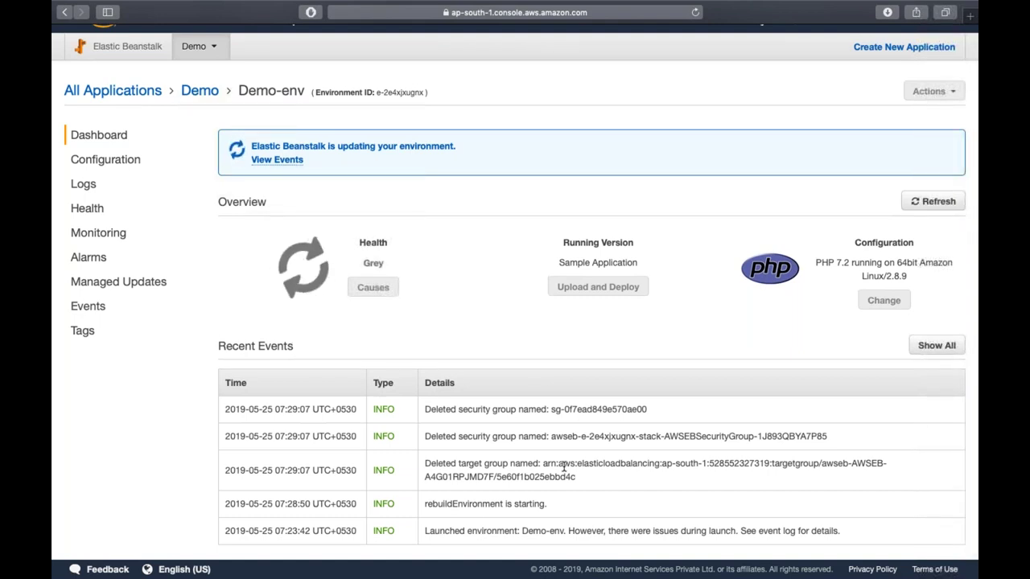
click(926, 208)
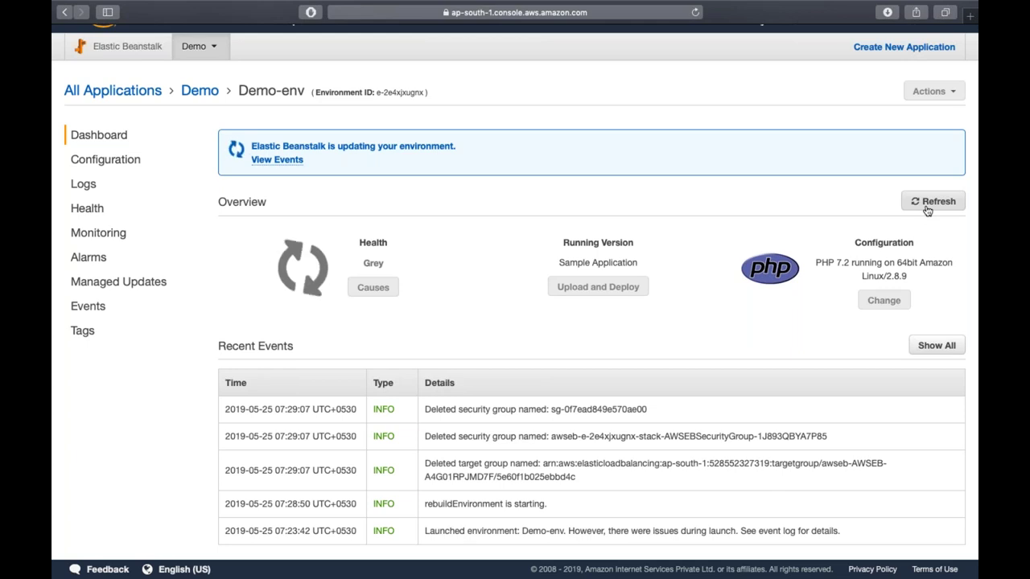
click(928, 210)
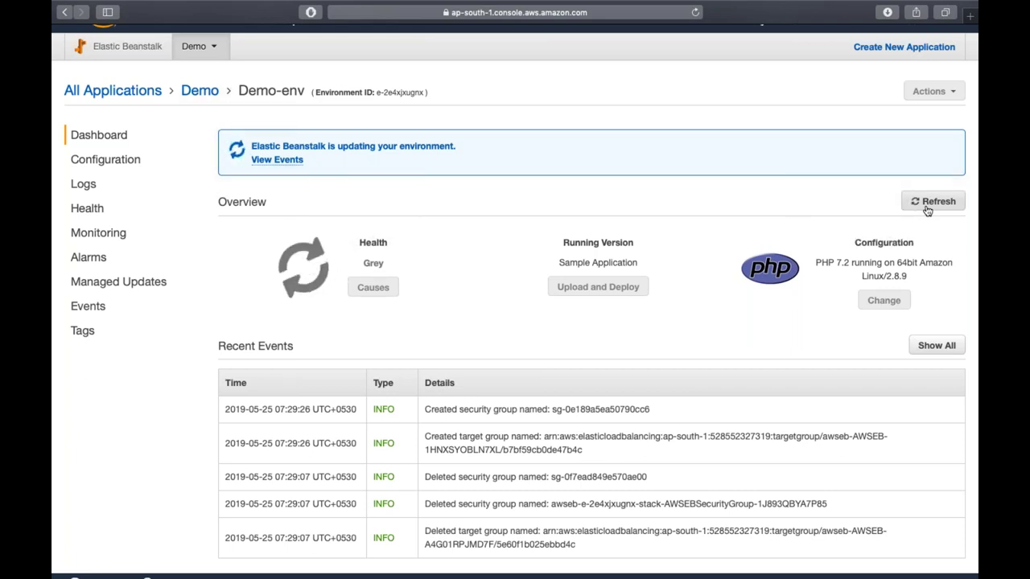
click(926, 206)
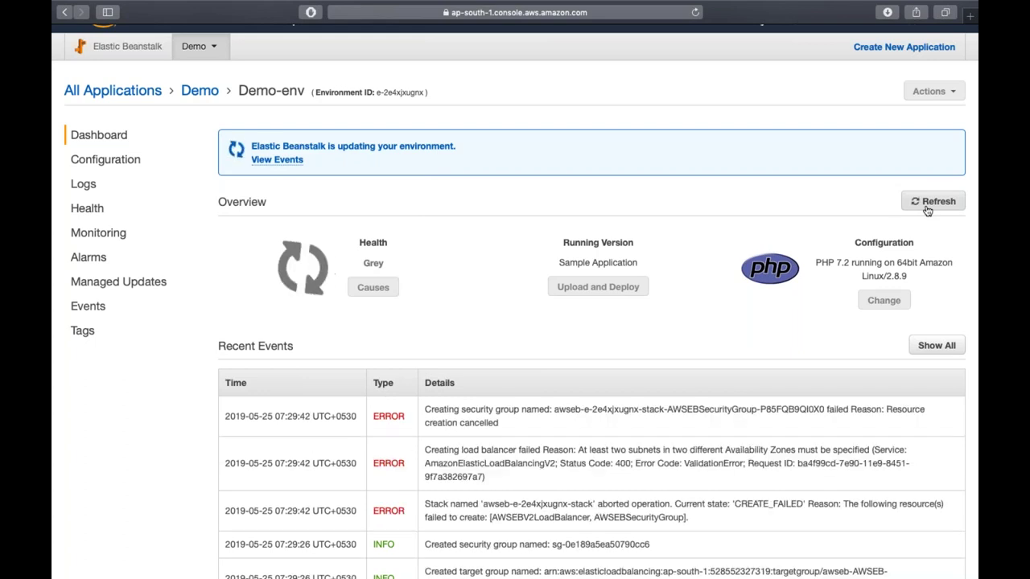
- Go to Demo-env's configuration and review the load balancer settings, leaving them unchanged
click(113, 159)
click(167, 177)
scroll(388, 276, down, 3)
scroll(388, 275, down, 2)
scroll(362, 346, down, 3)
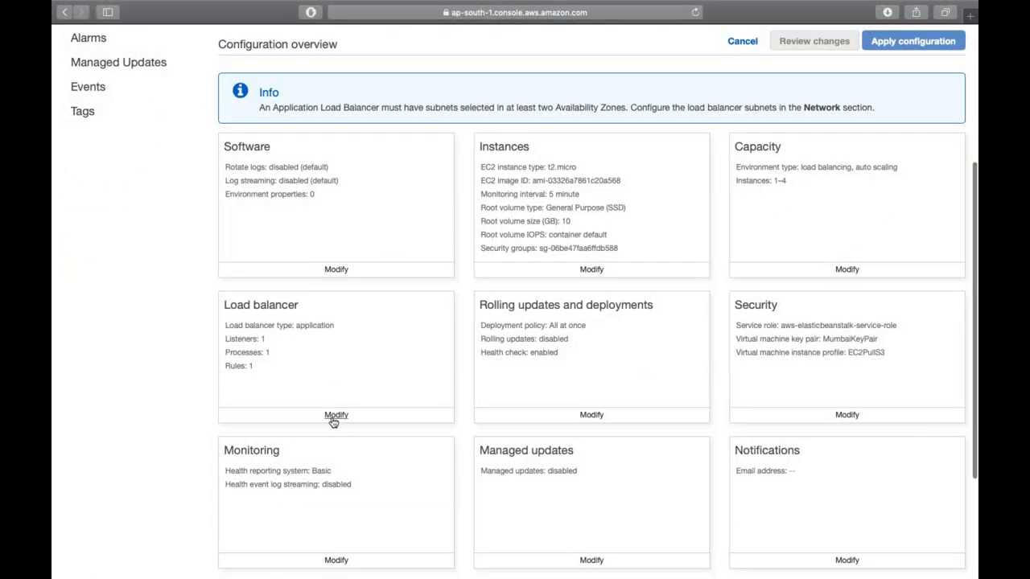
click(336, 415)
scroll(334, 422, down, 5)
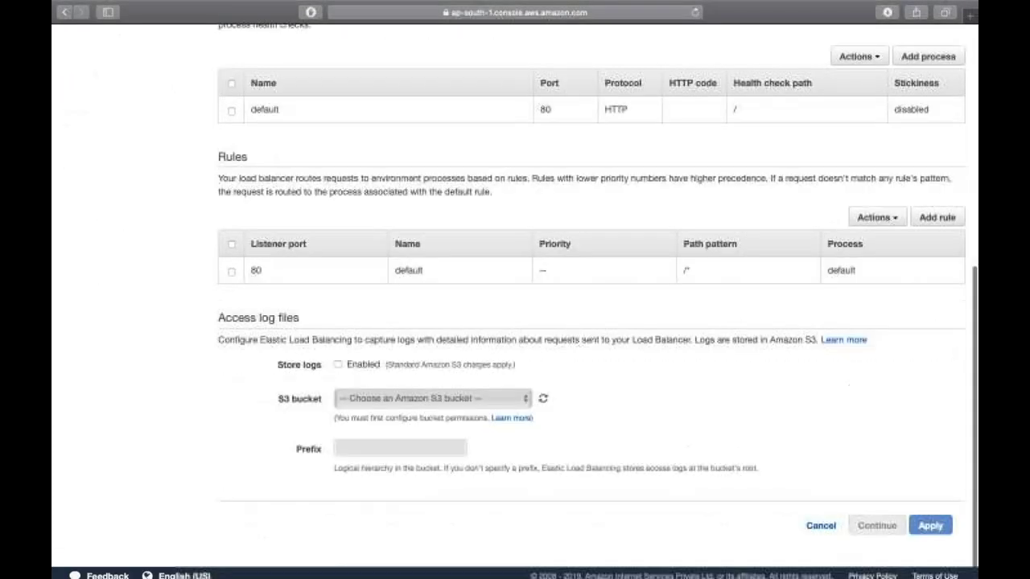
scroll(341, 402, up, 3)
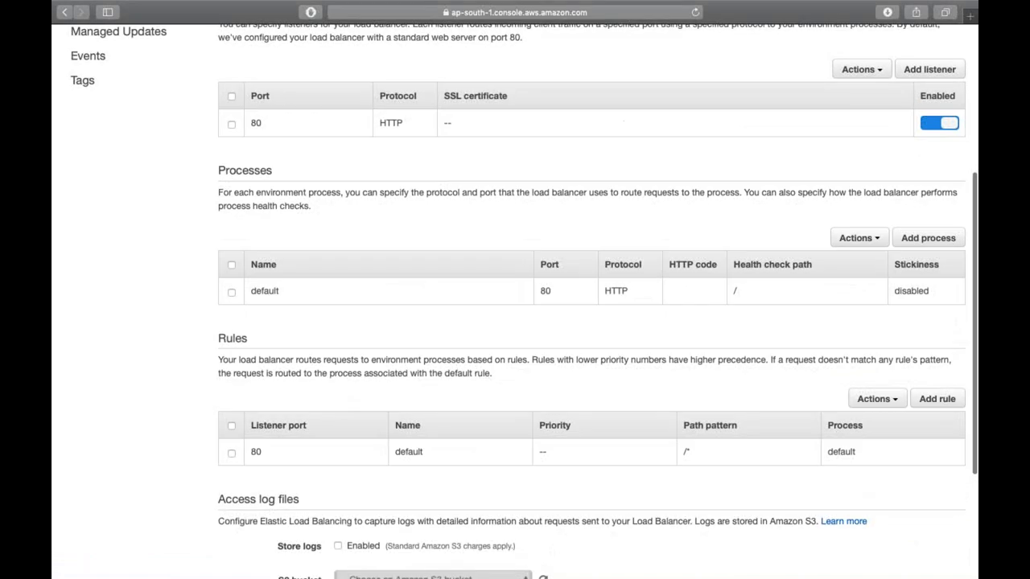
scroll(340, 417, up, 3)
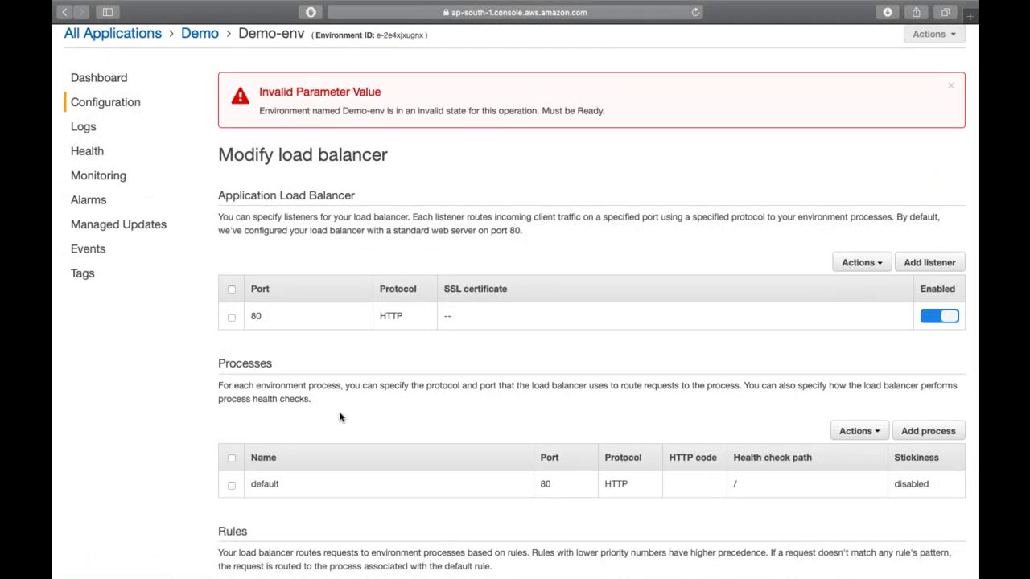
scroll(339, 417, down, 6)
click(819, 503)
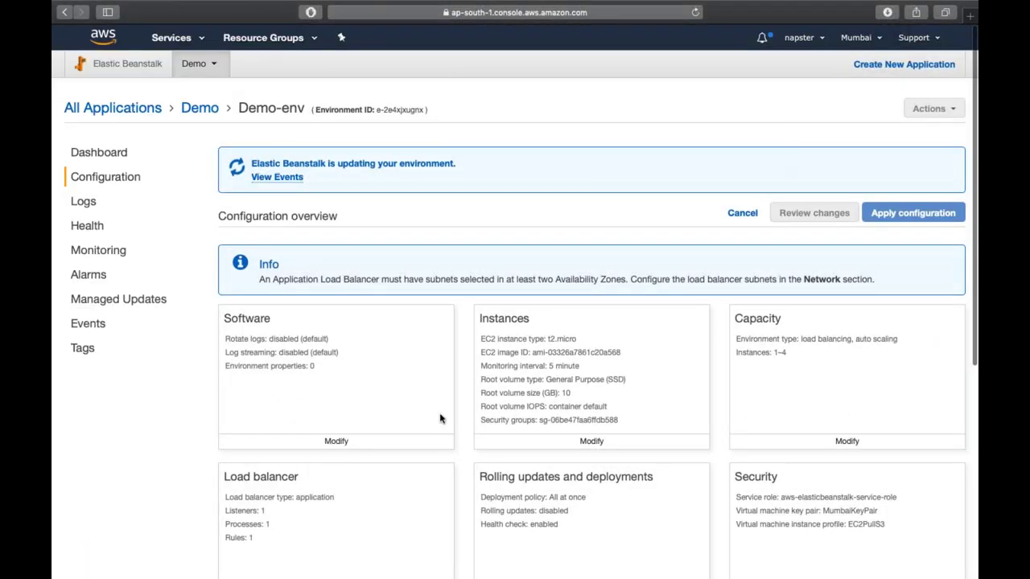
- Add ap-south-1b as a load balancer subnet in the network settings and return to the dashboard
scroll(441, 418, down, 5)
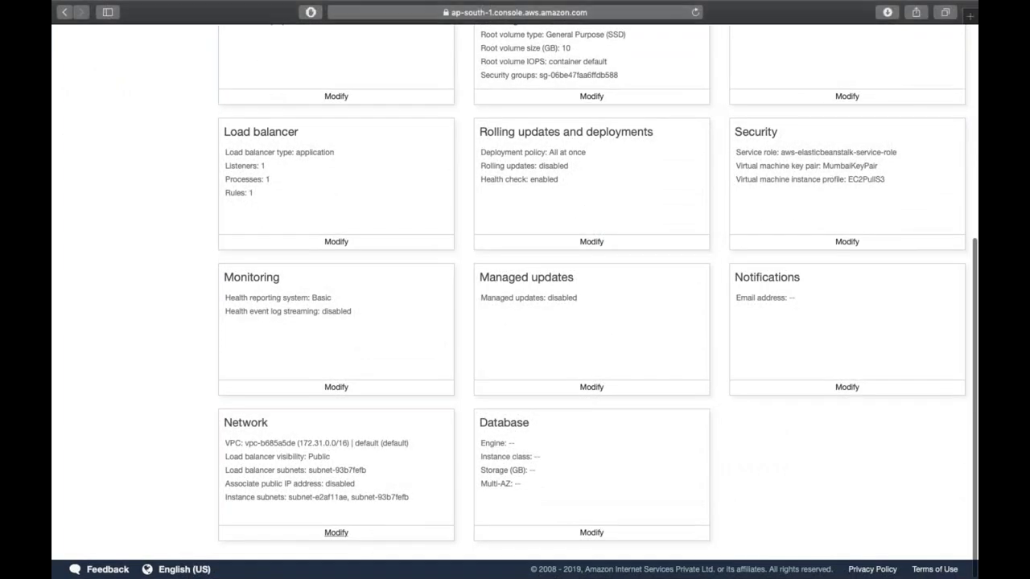
click(337, 532)
scroll(293, 430, down, 1)
click(229, 405)
scroll(385, 409, down, 4)
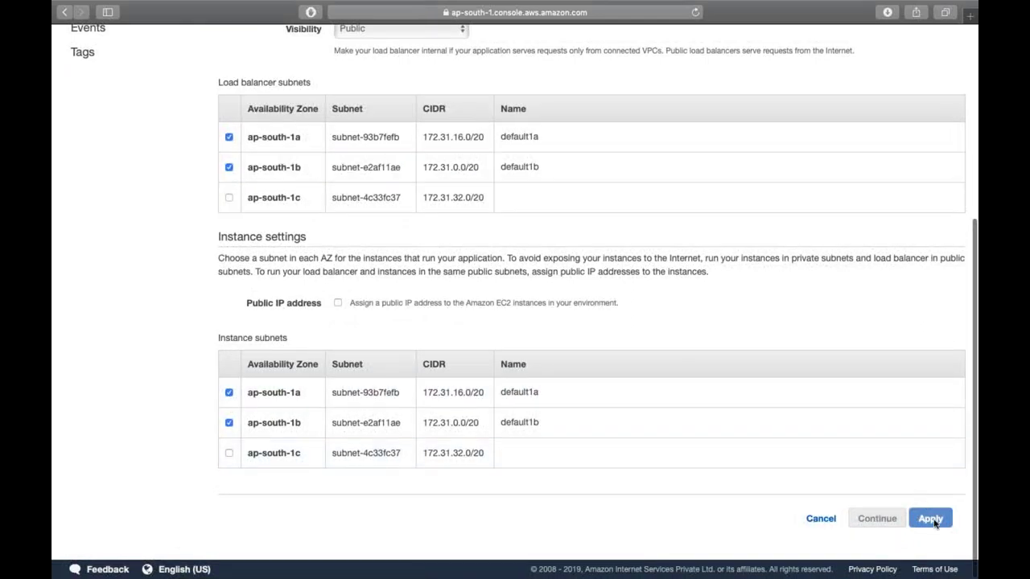
scroll(701, 357, up, 5)
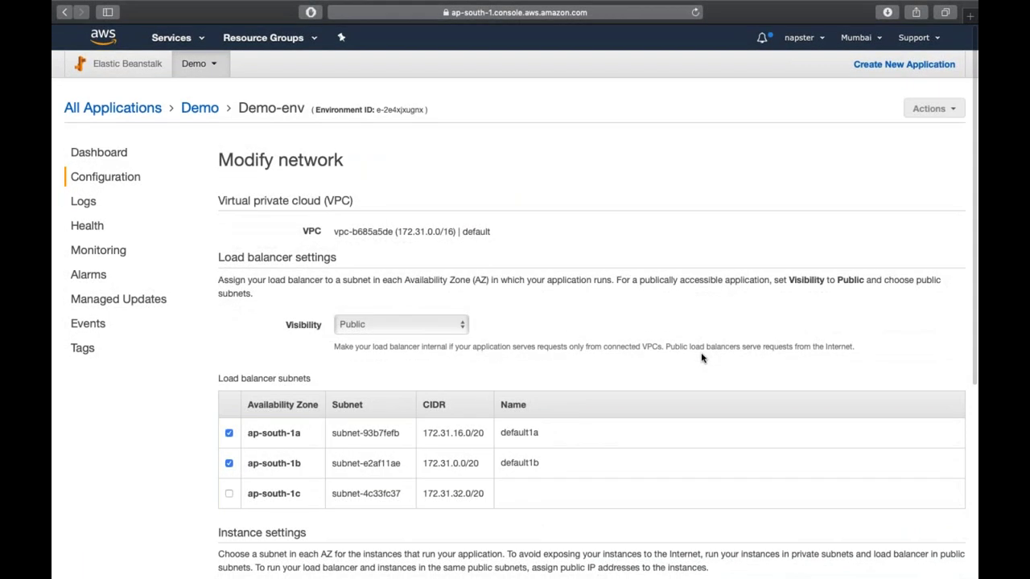
scroll(701, 356, down, 10)
scroll(701, 356, up, 10)
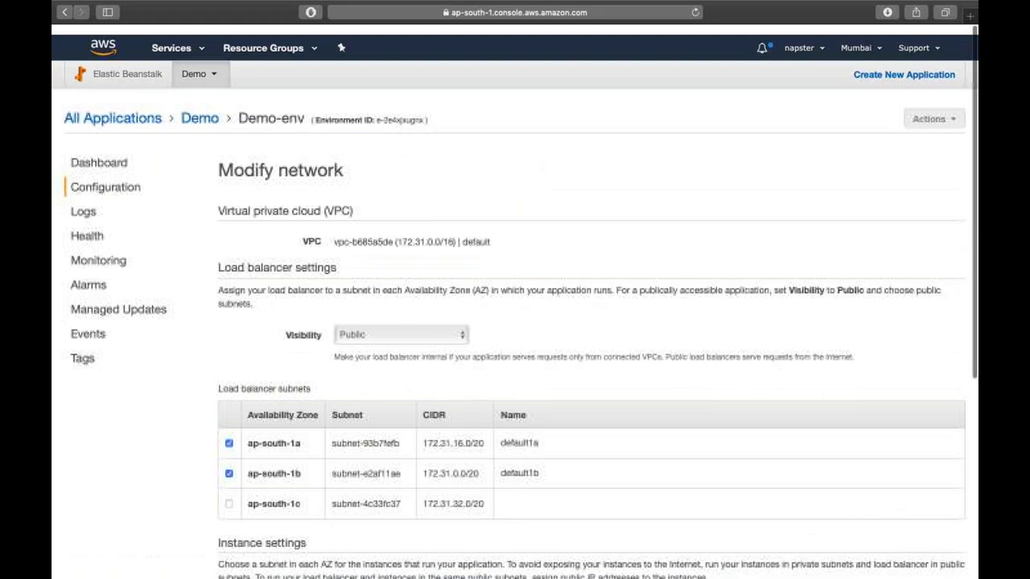
click(120, 155)
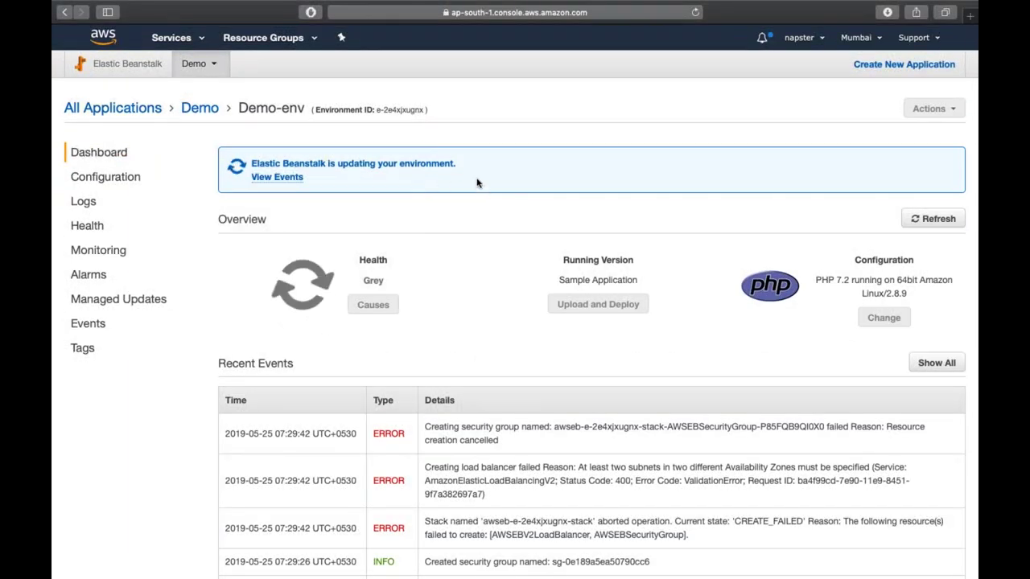
- Refresh Demo-env's status twice and bring up the AWS services list
click(946, 219)
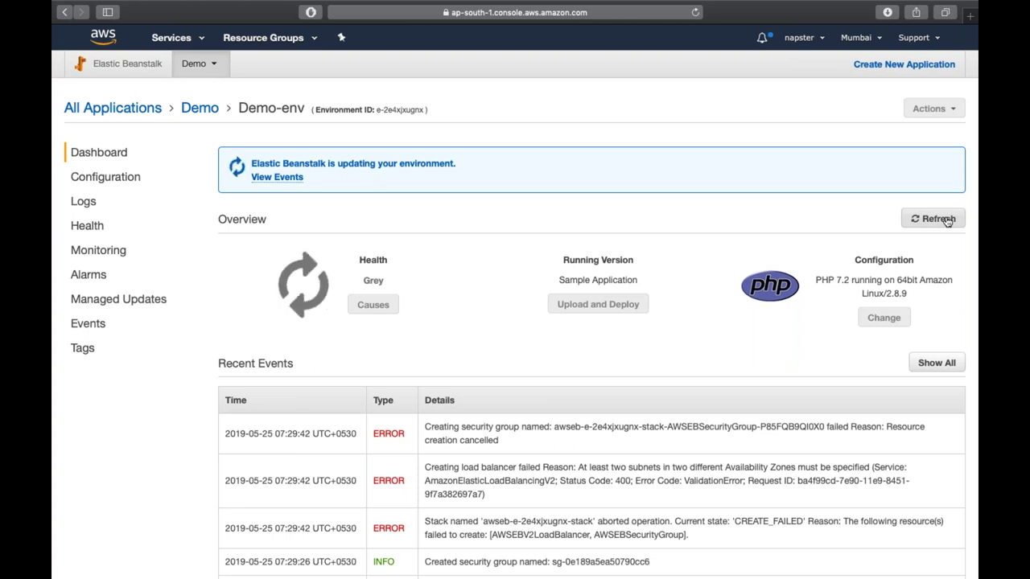
click(947, 219)
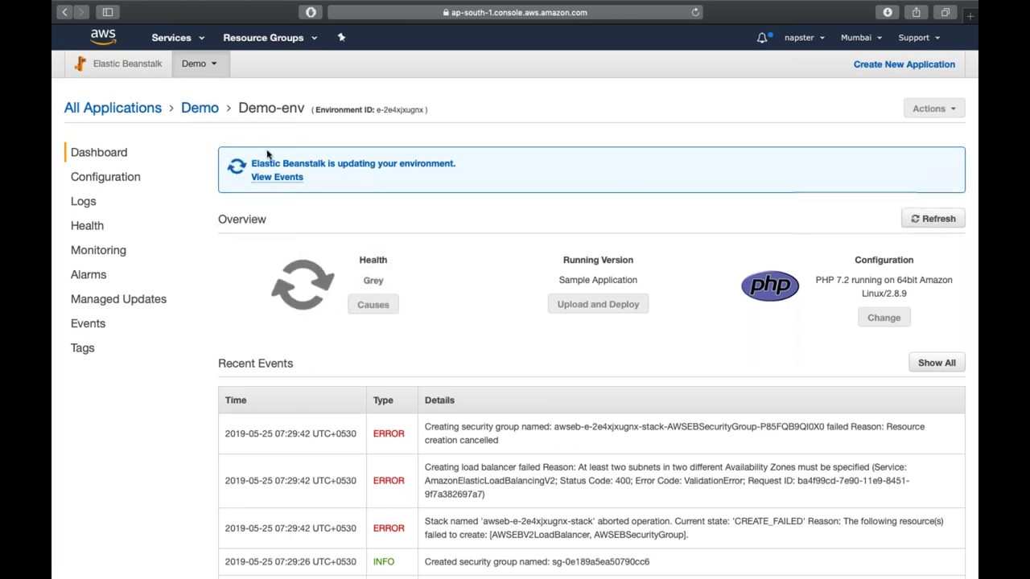
click(173, 38)
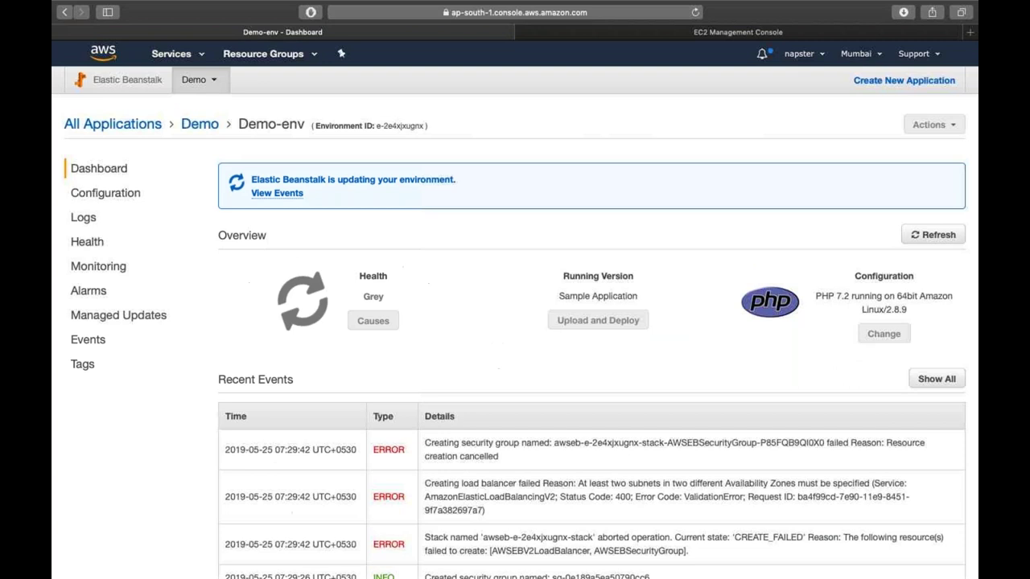
- In the EC2 tab, check Instances (none running) and Load Balancers, then return to the Demo-env tab
click(641, 32)
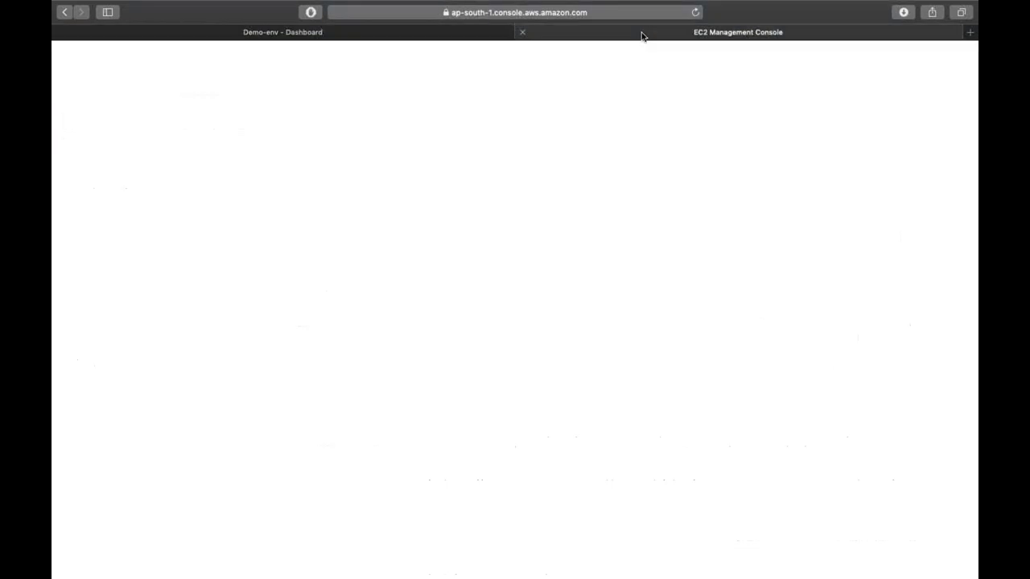
click(299, 132)
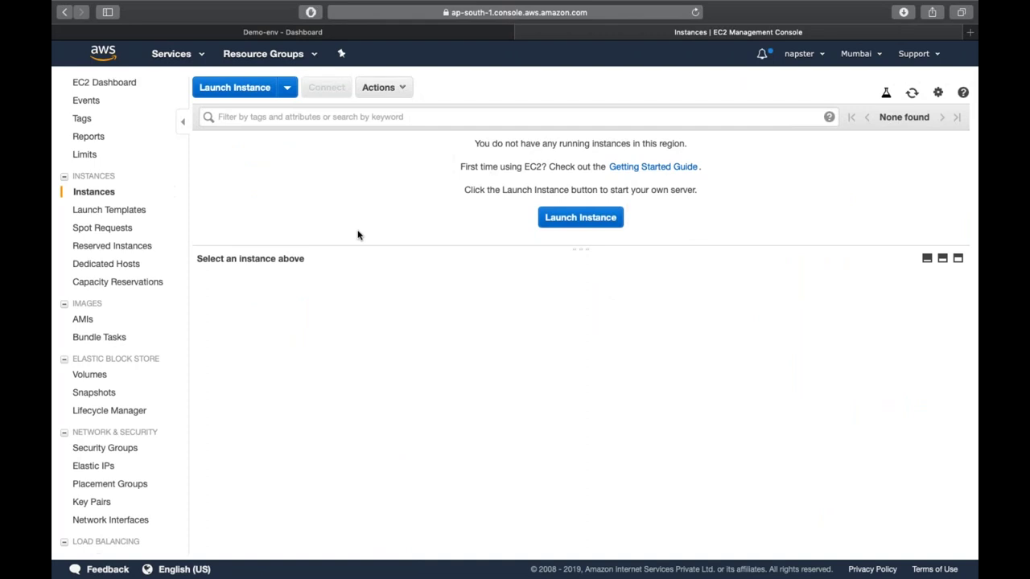
scroll(142, 437, down, 5)
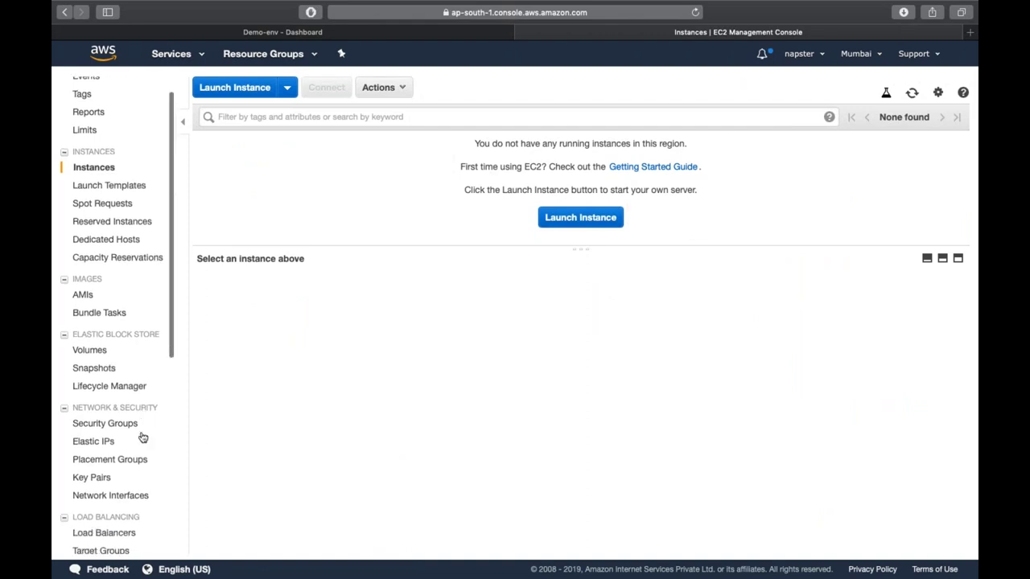
click(96, 338)
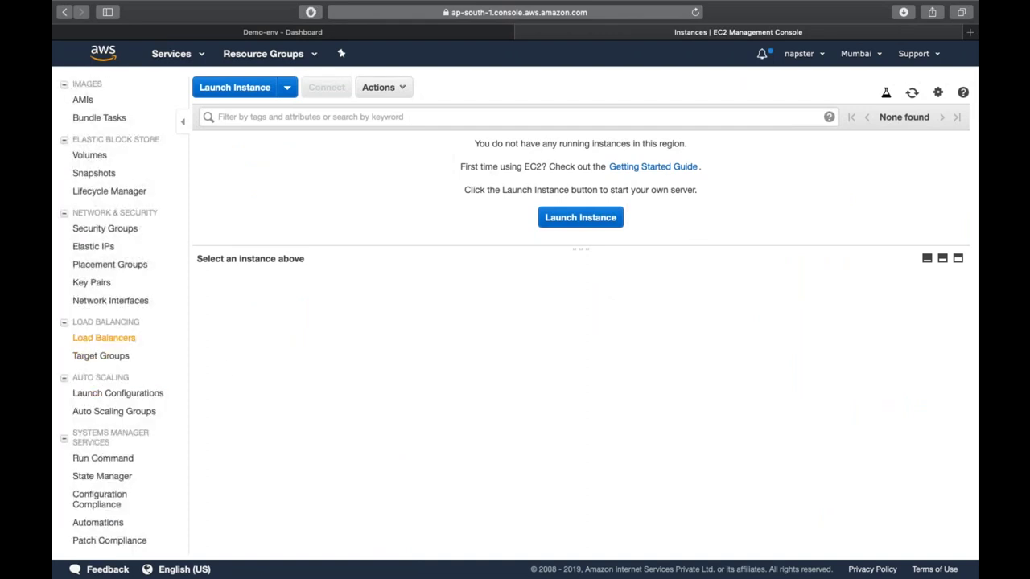
click(254, 33)
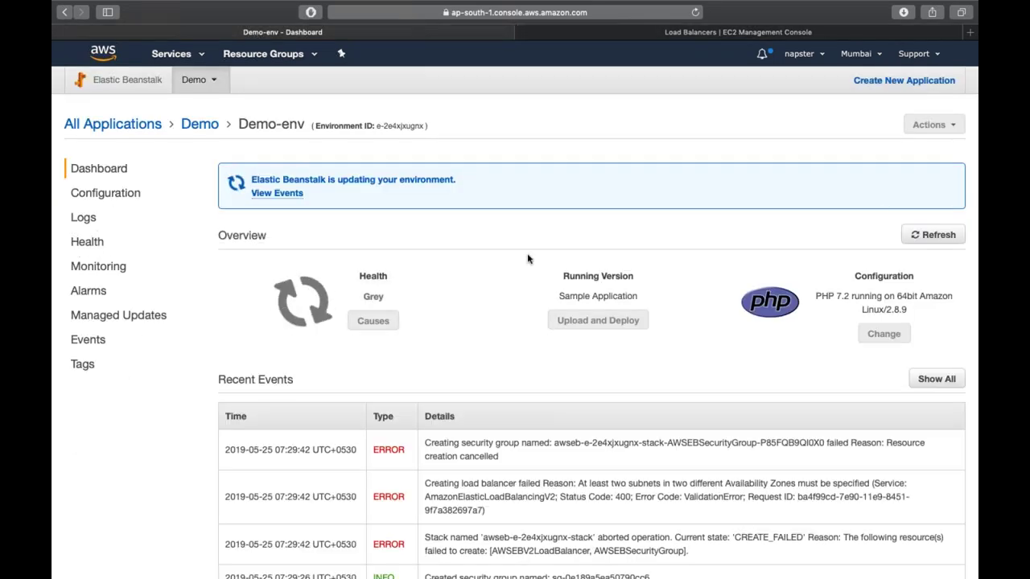
- Refresh and reload the Demo-env dashboard repeatedly; its health stays Grey
click(936, 236)
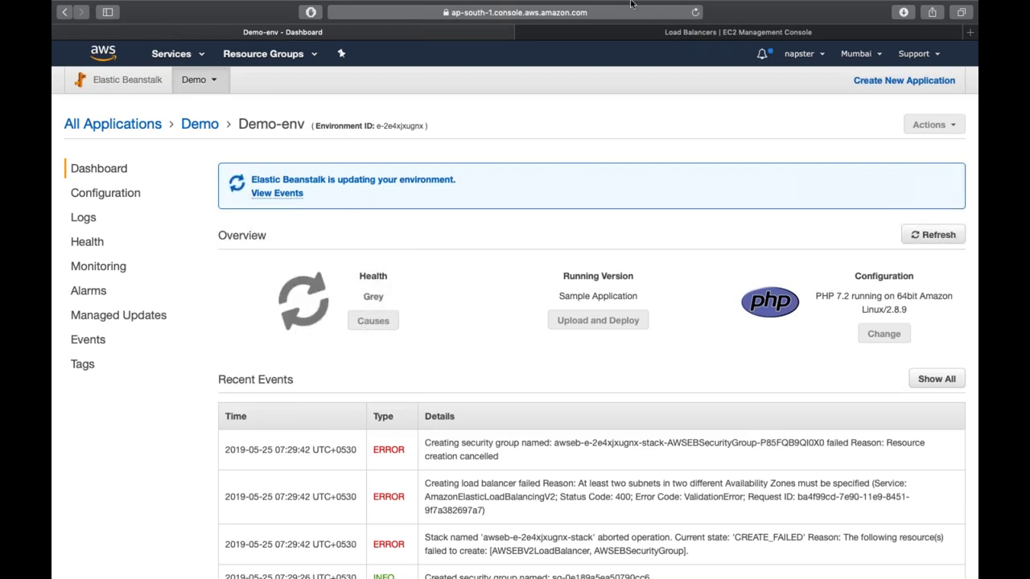
click(696, 13)
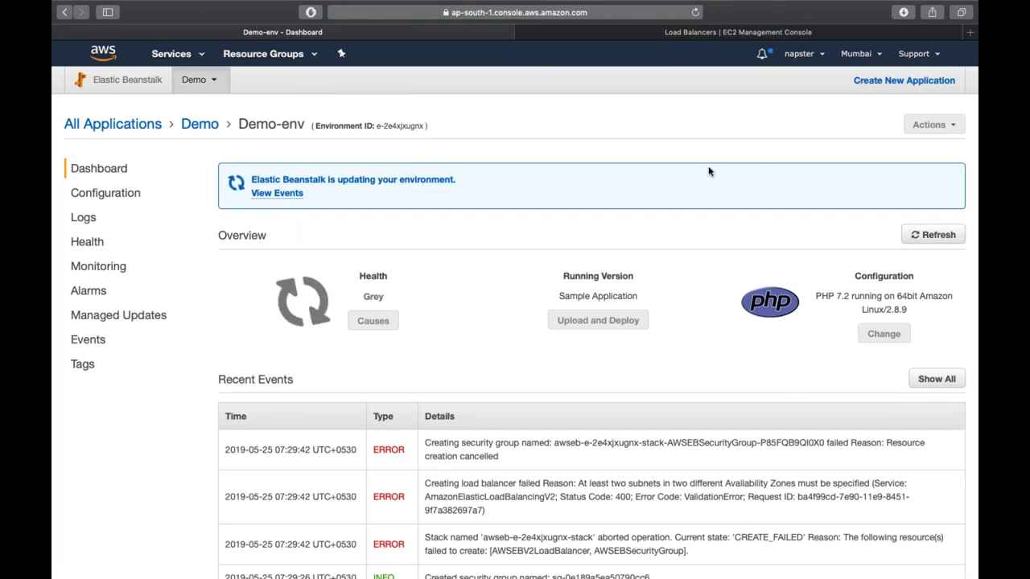
click(196, 125)
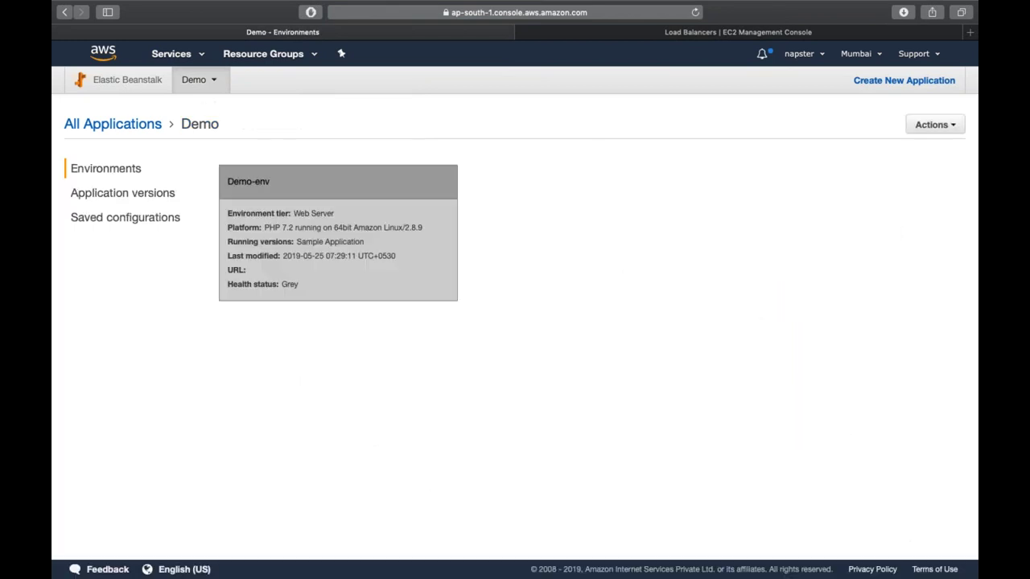
click(249, 182)
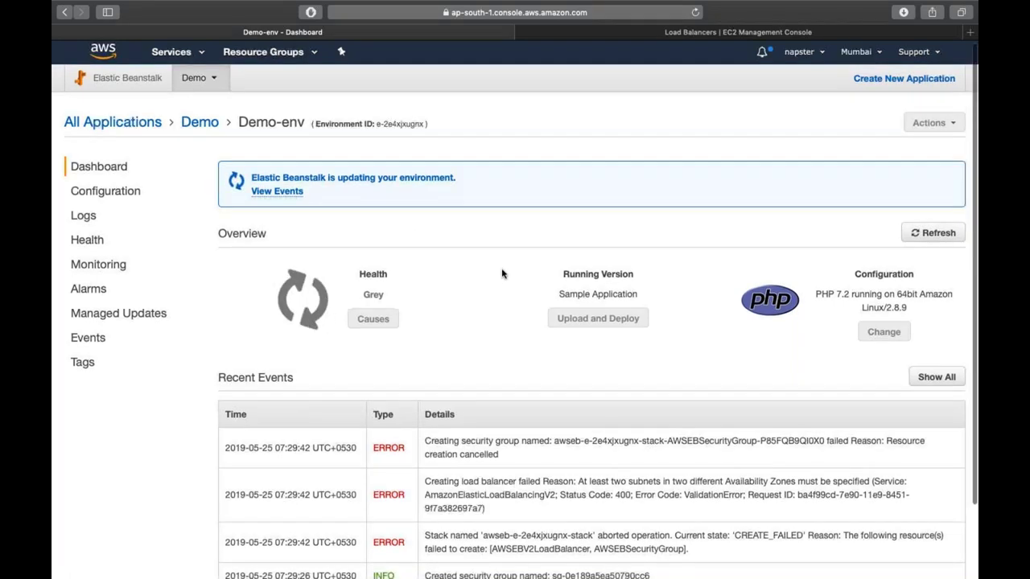
scroll(502, 273, down, 3)
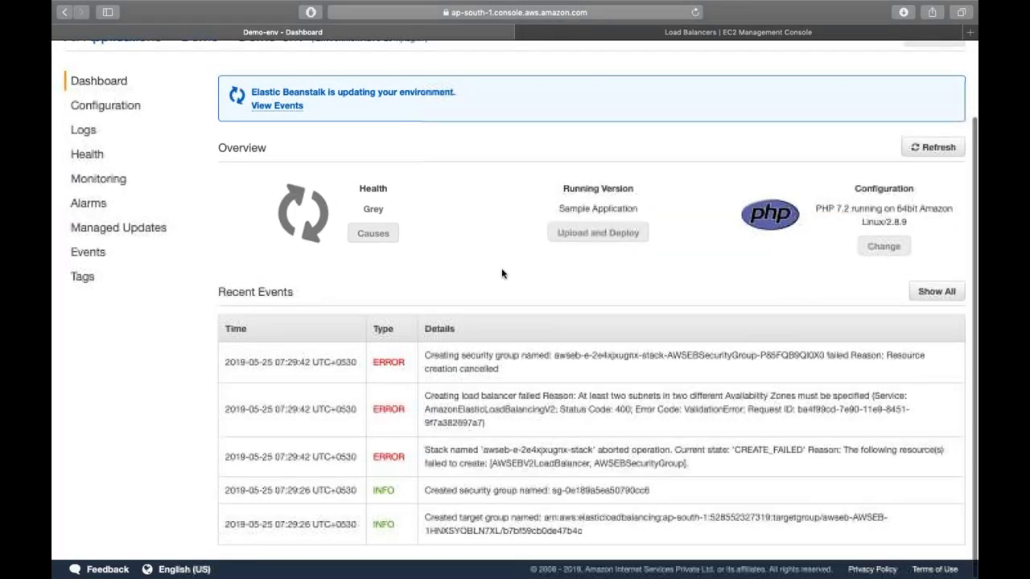
scroll(502, 273, up, 3)
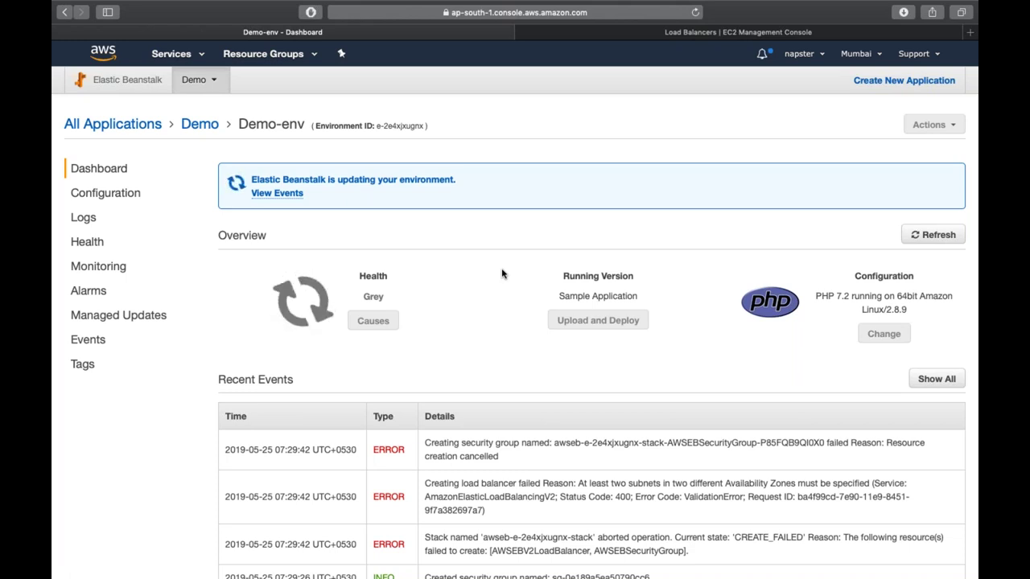
click(925, 234)
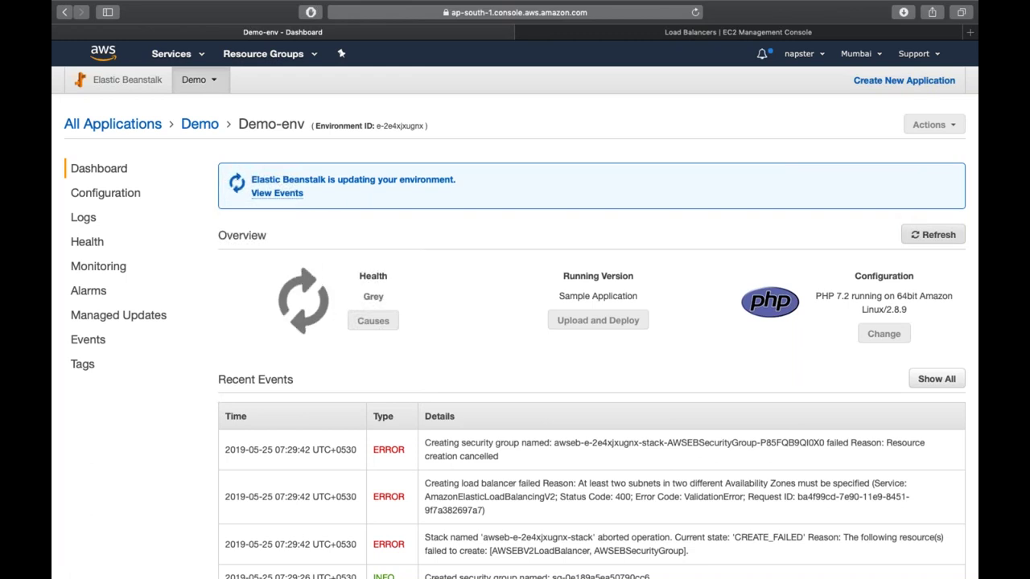
click(696, 12)
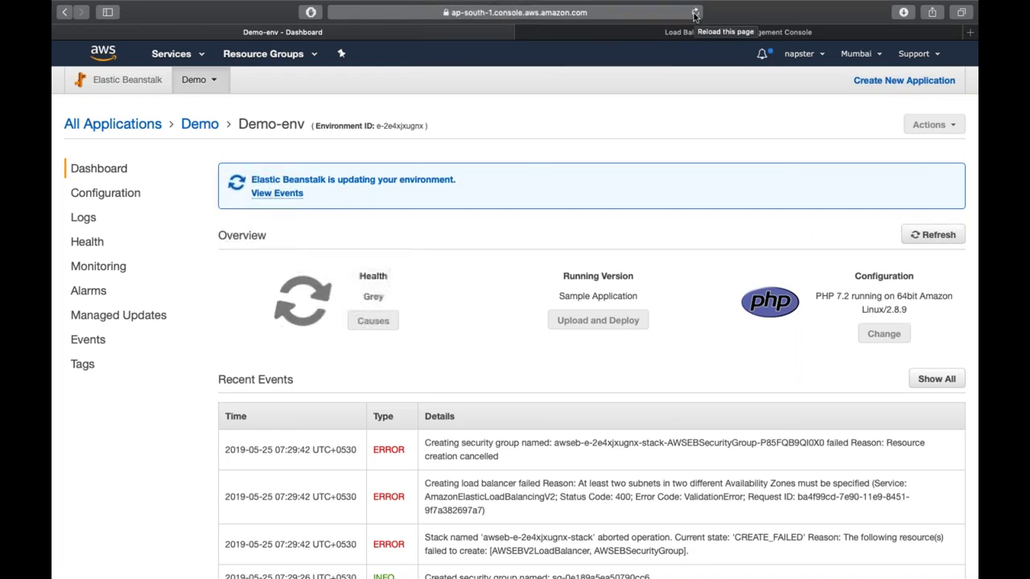
click(695, 13)
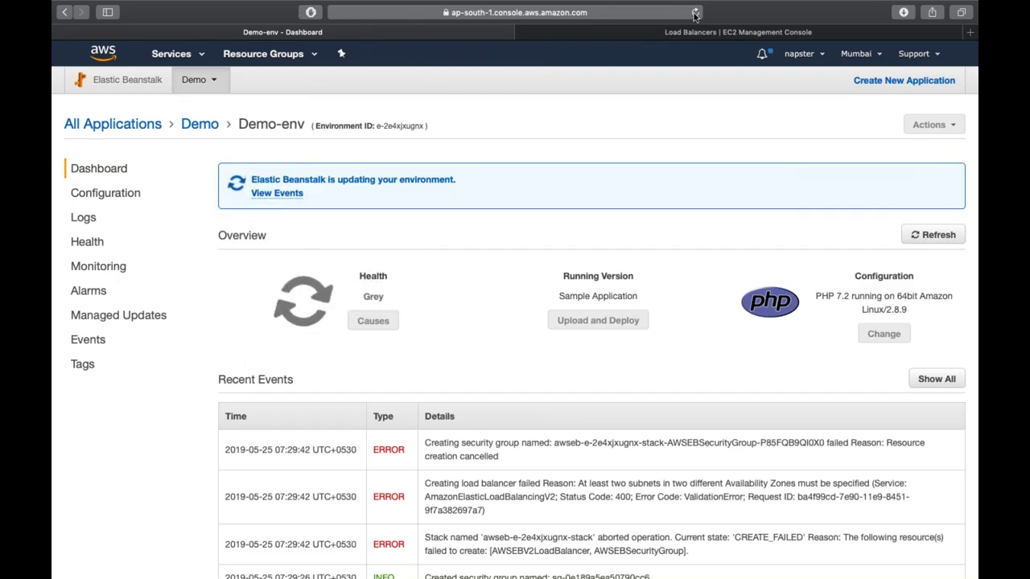
scroll(673, 340, down, 3)
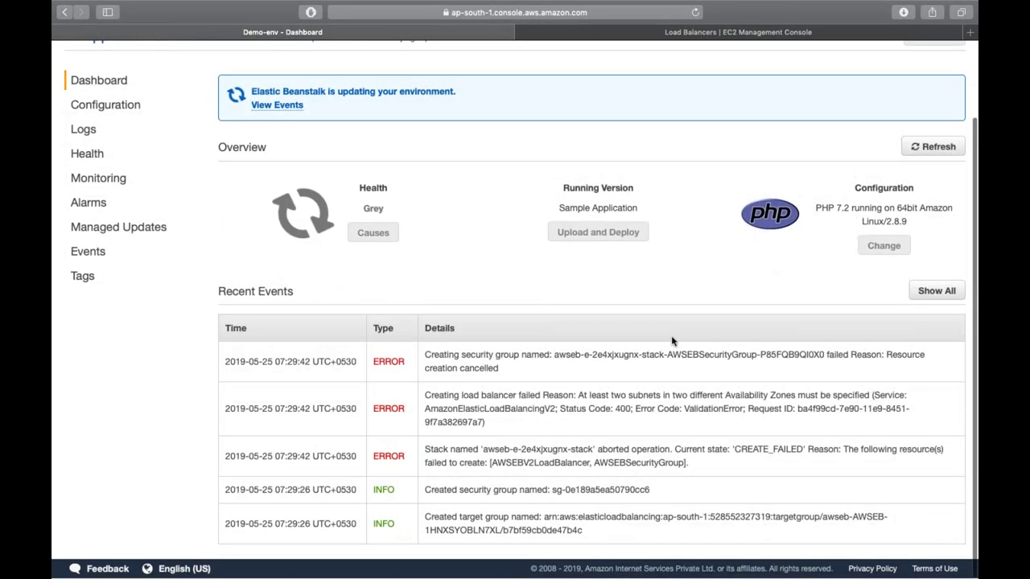
scroll(673, 340, up, 3)
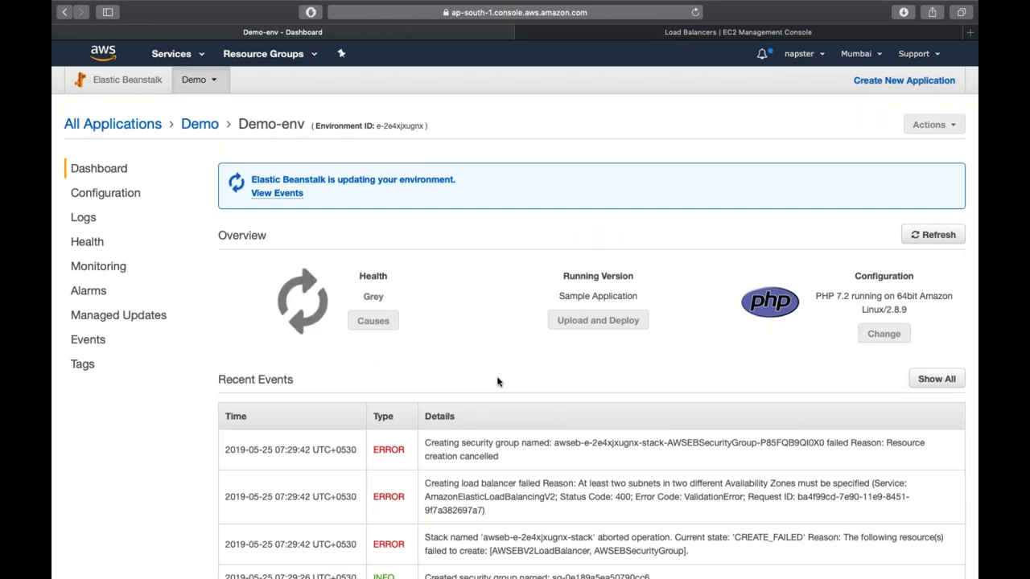
scroll(498, 382, down, 3)
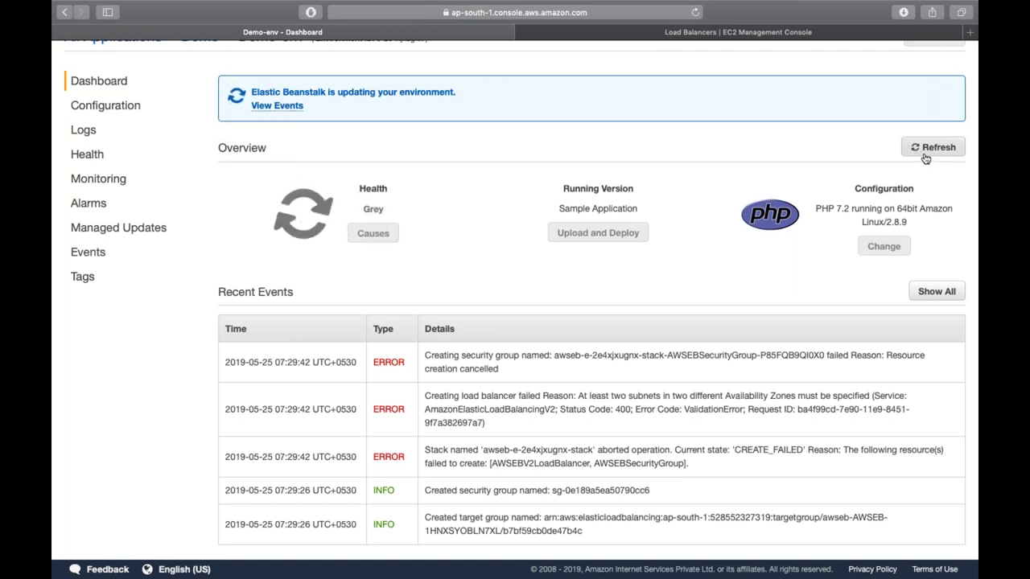
- Confirm the Load Balancers page lists none and bring up the AWS services catalogue
click(700, 35)
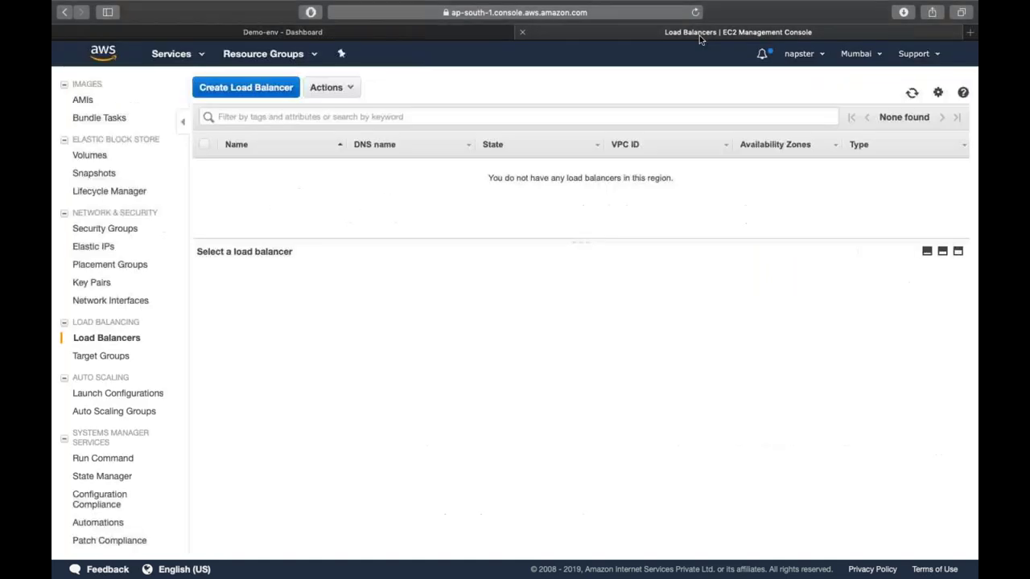
click(373, 30)
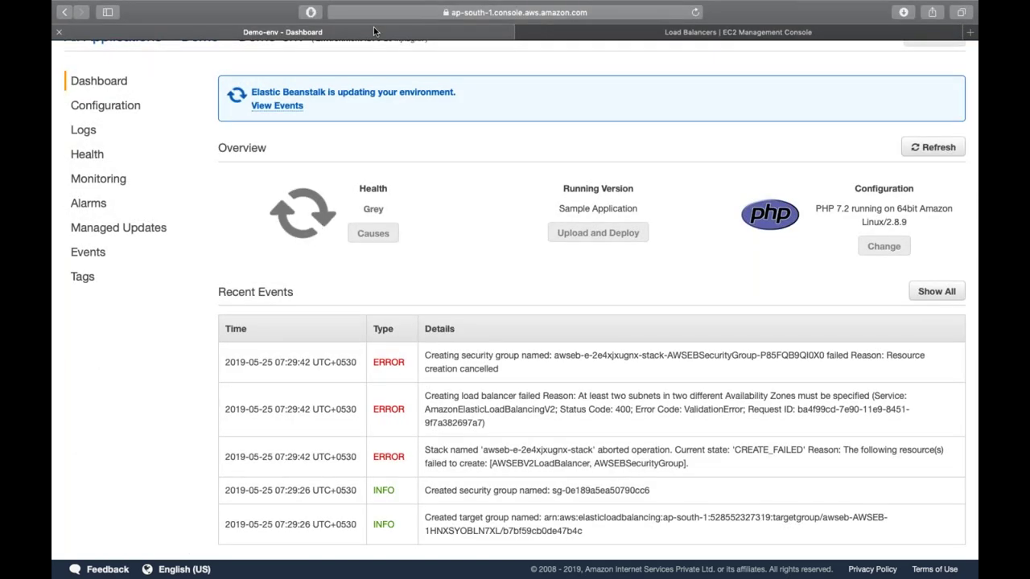
click(600, 31)
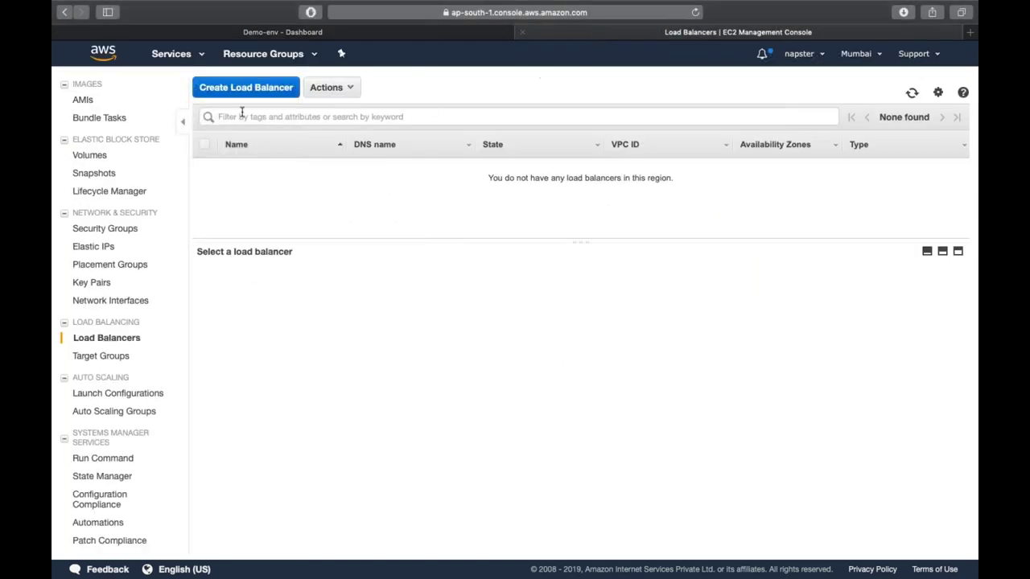
click(187, 60)
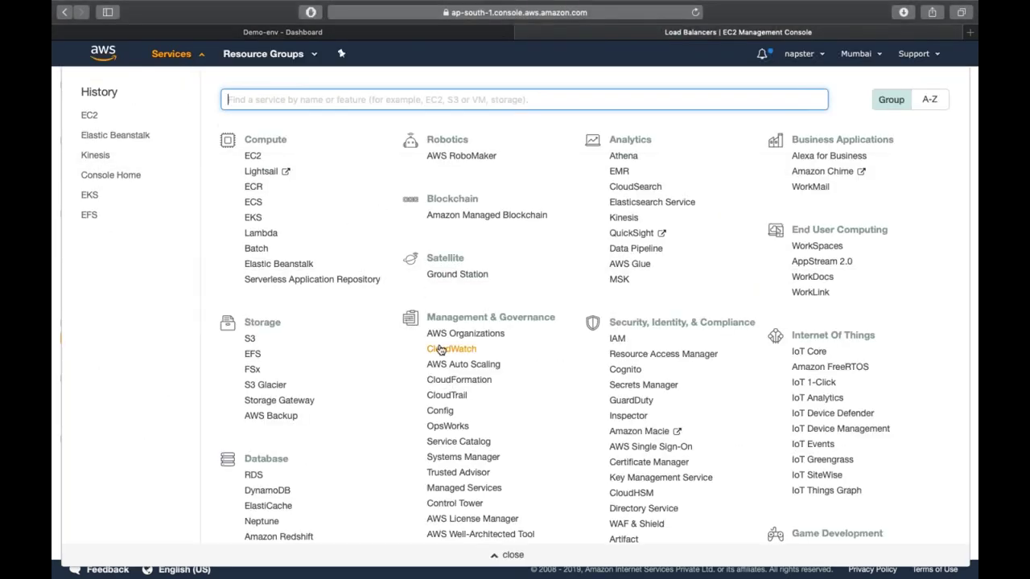
- Open CloudFormation in a new tab and show the failed Beanstalk stack's events
super+click(451, 388)
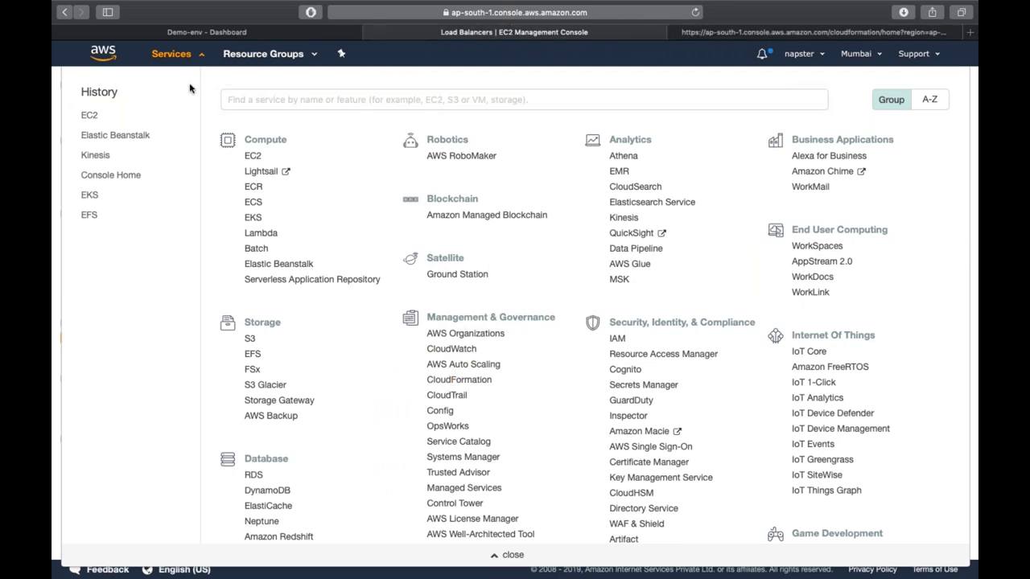
click(172, 54)
click(809, 31)
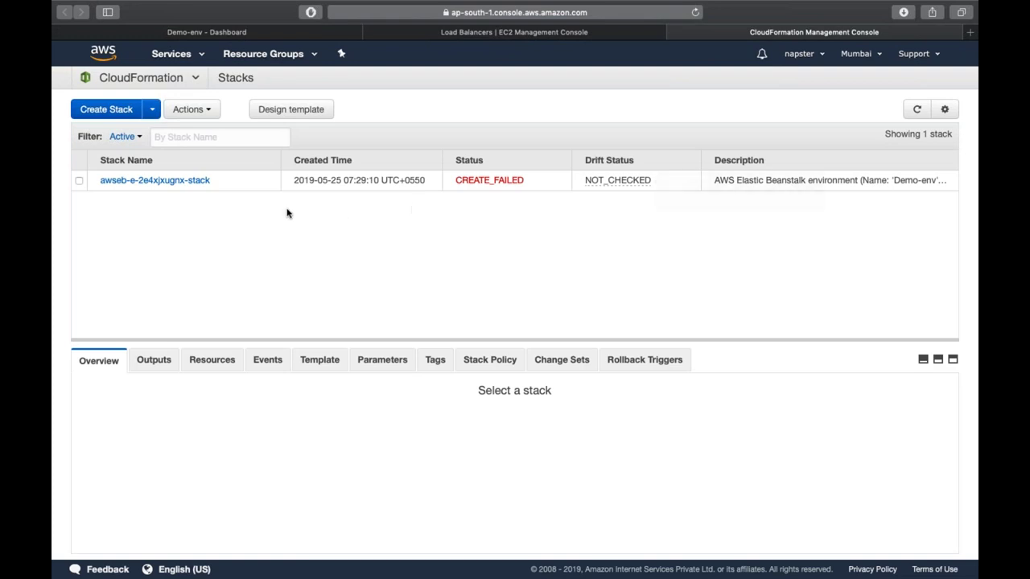
click(233, 184)
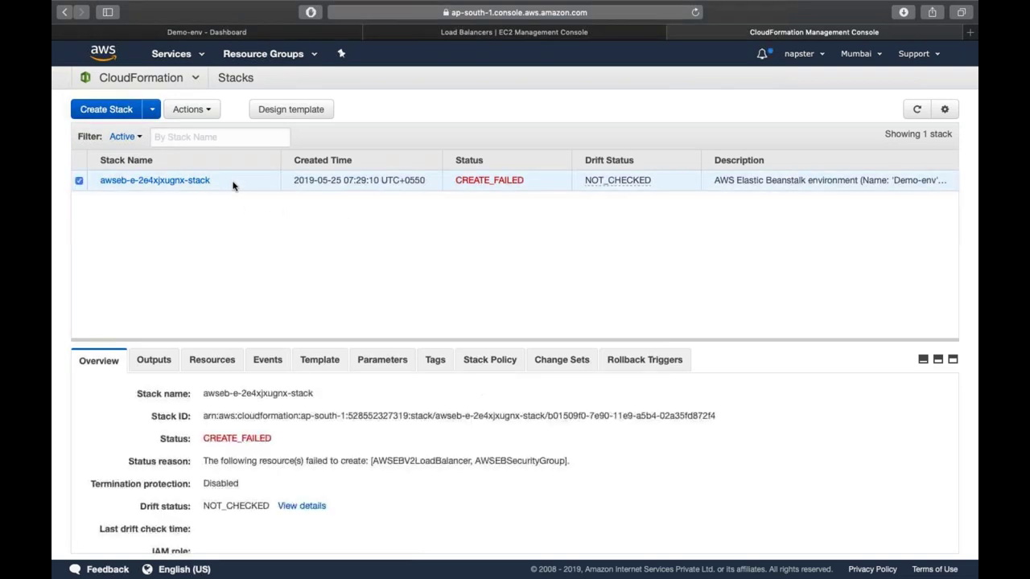
click(266, 361)
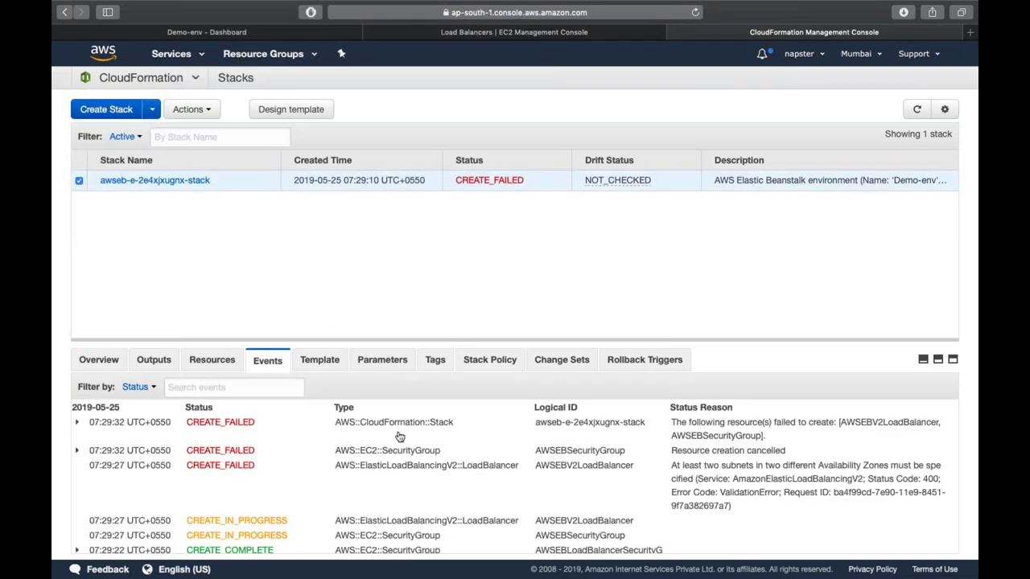
- Examine the load balancer and AWSEBSecurityGroup failure events, then show the stack's JSON template
scroll(616, 462, down, 1)
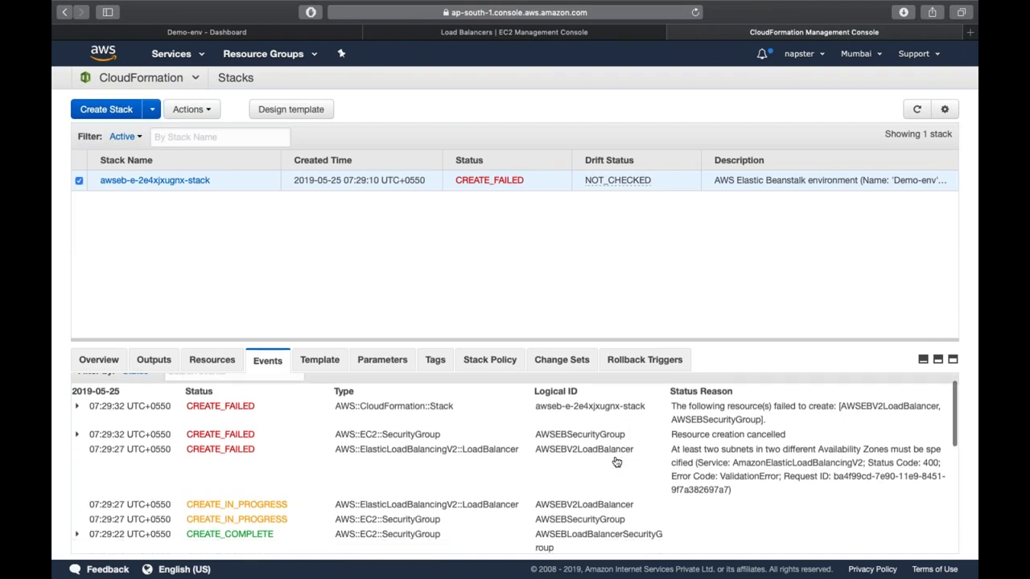
drag(555, 445, 622, 448)
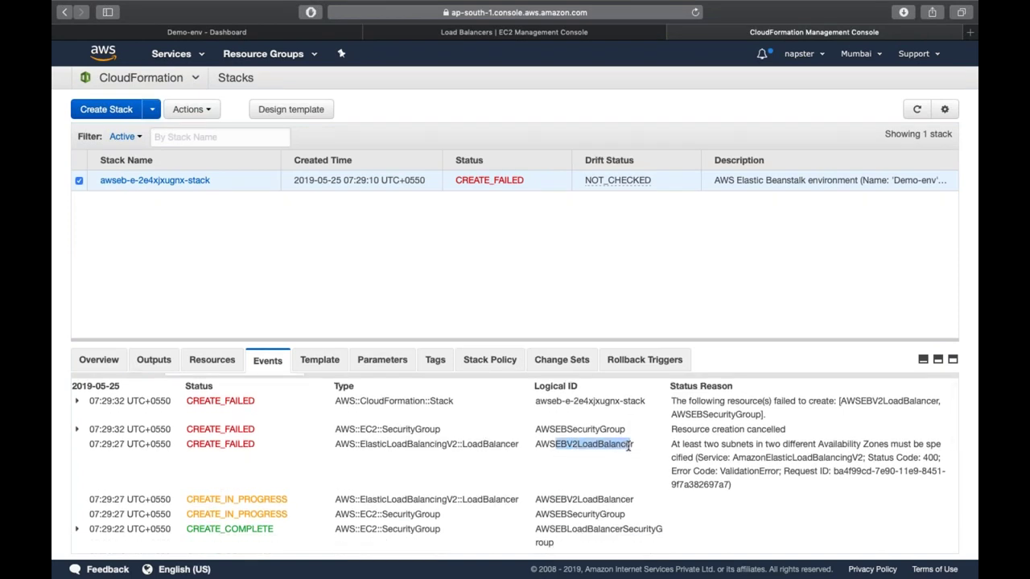
click(548, 433)
drag(548, 433, 620, 432)
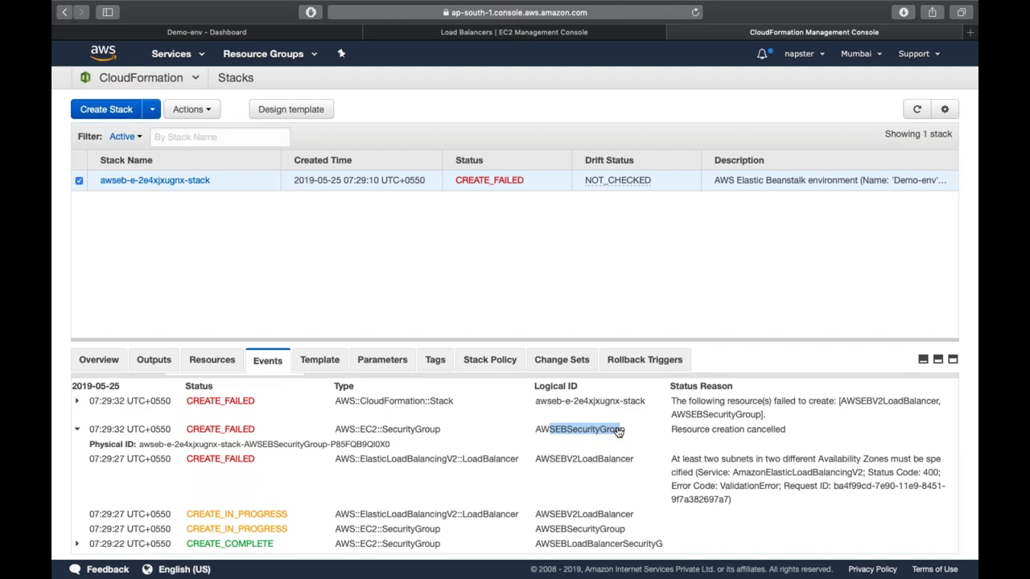
scroll(618, 426, down, 3)
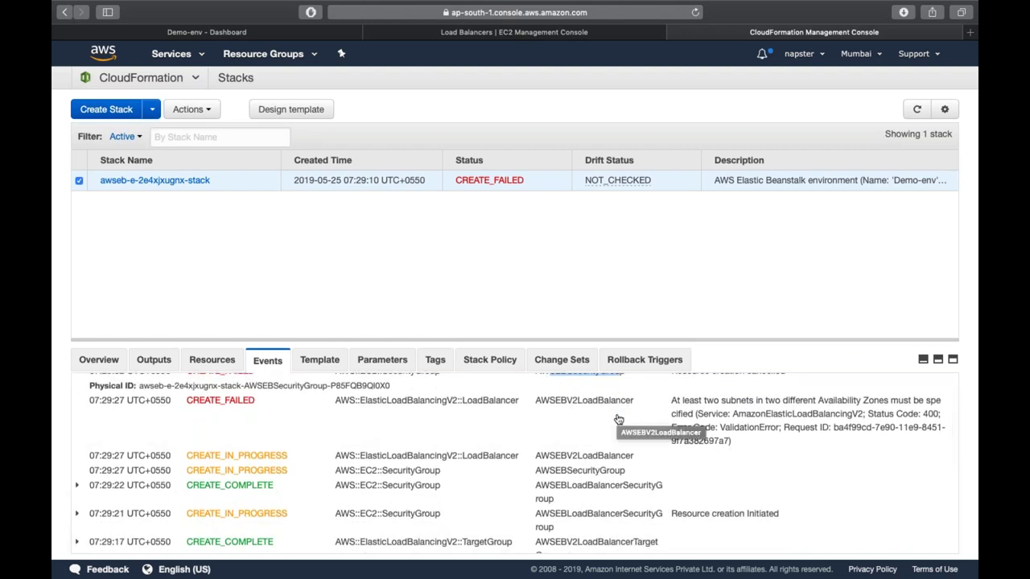
scroll(618, 416, down, 5)
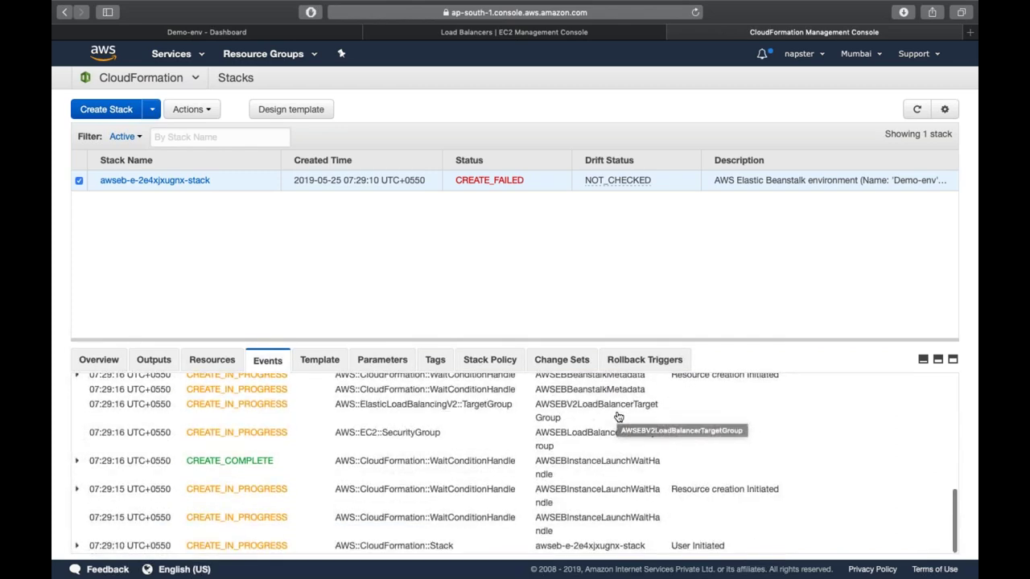
scroll(618, 417, up, 5)
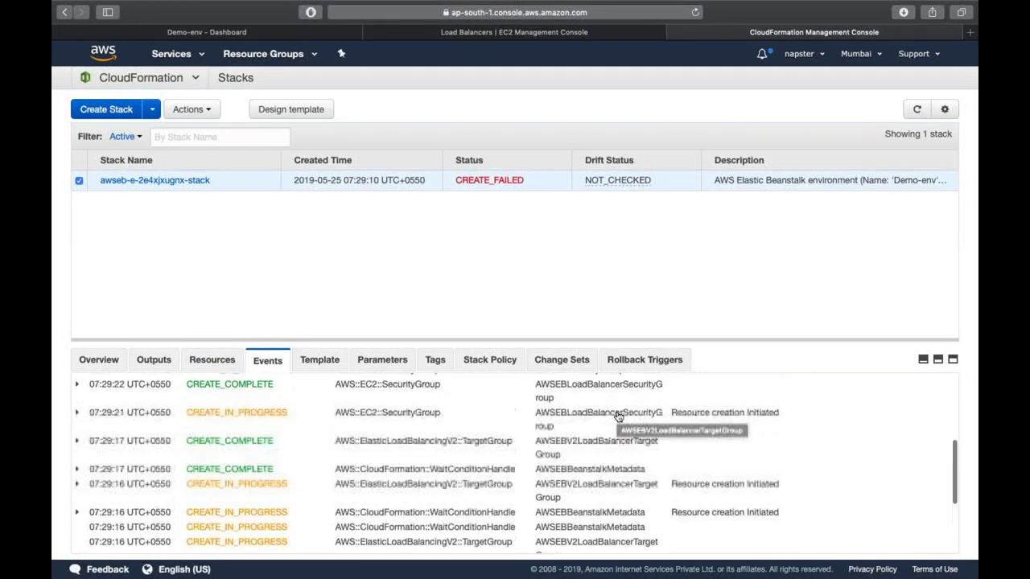
scroll(618, 416, up, 5)
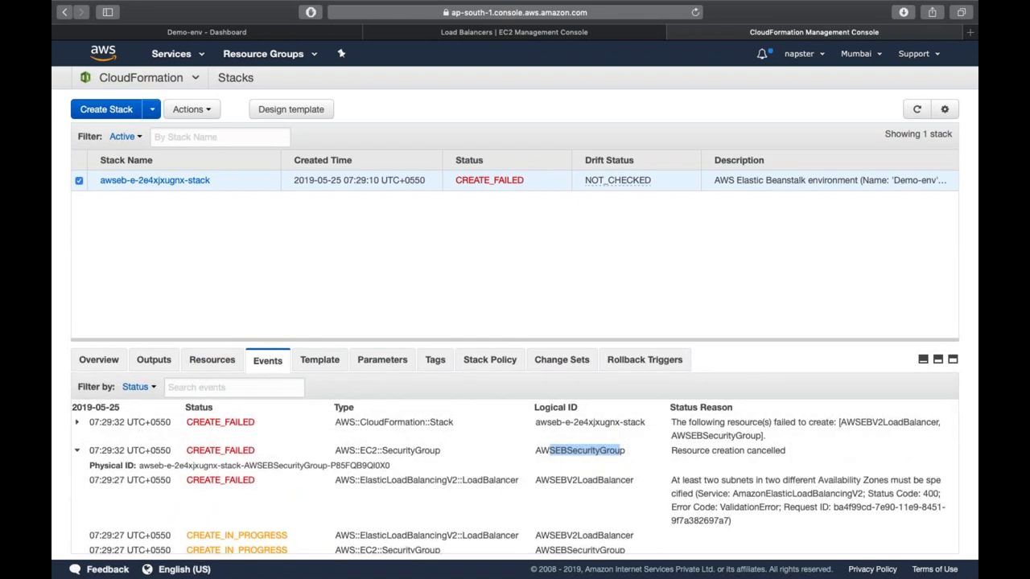
click(312, 362)
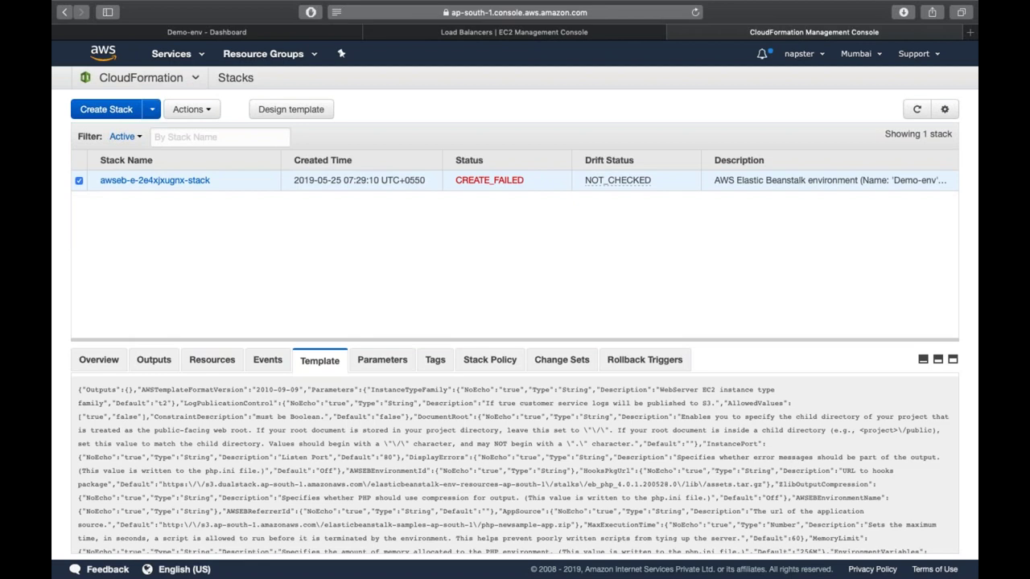
- Recheck the stack events against Demo-env's configuration page, then return to CloudFormation
click(286, 363)
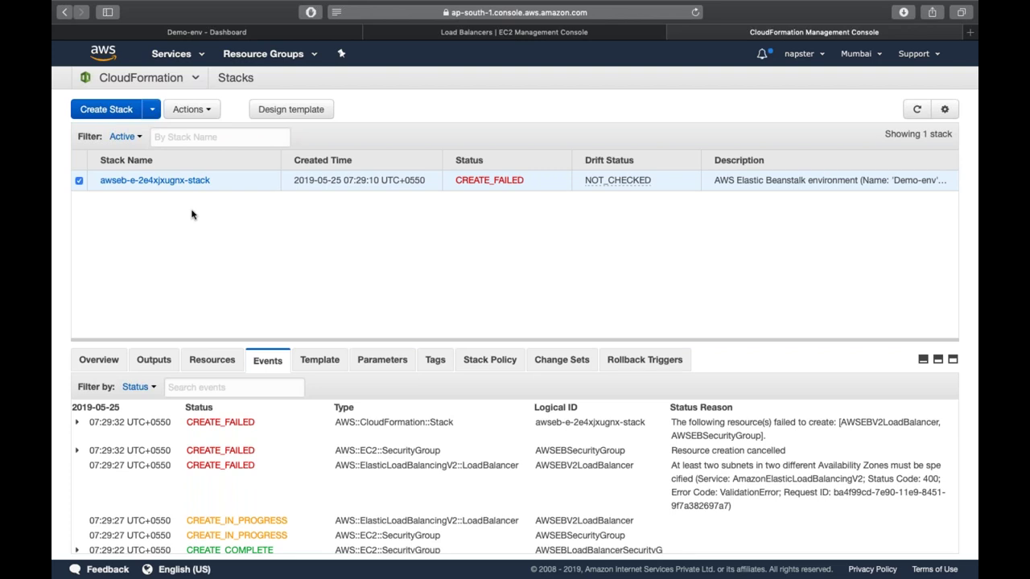
click(199, 34)
click(80, 109)
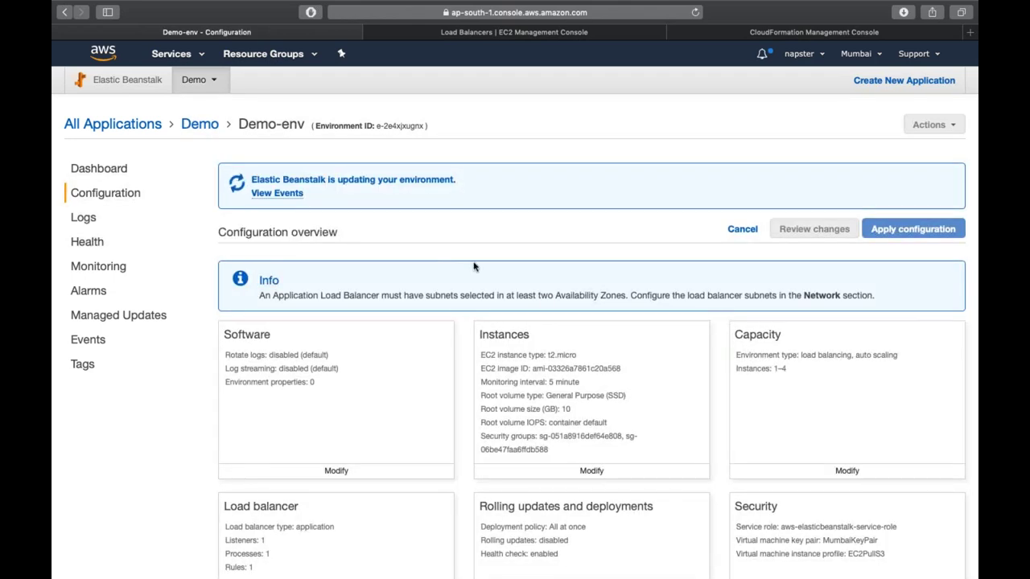
click(722, 33)
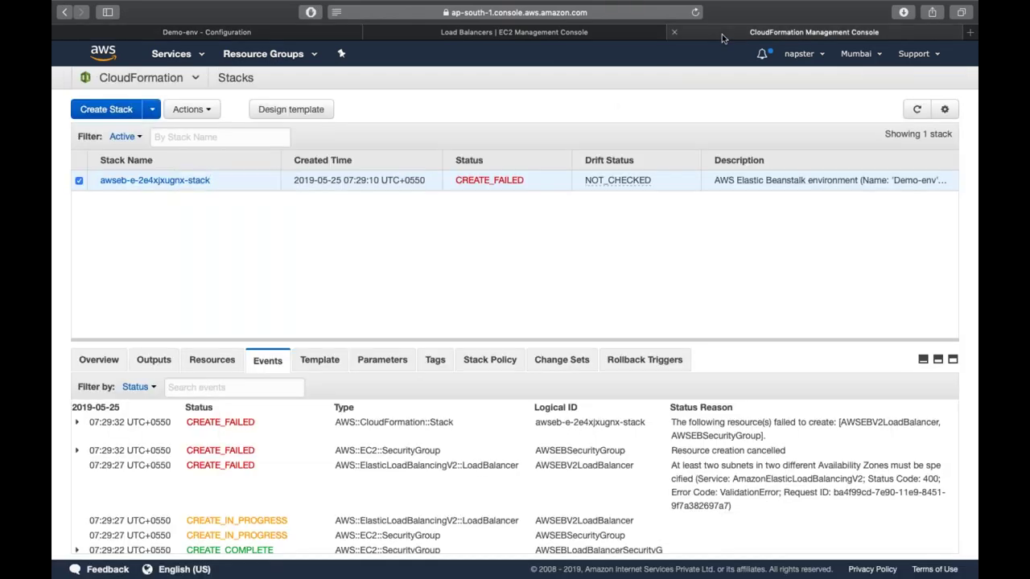
- Review the stack's parameters and its JSON template down to the AMI and container mappings
click(391, 364)
scroll(404, 439, down, 6)
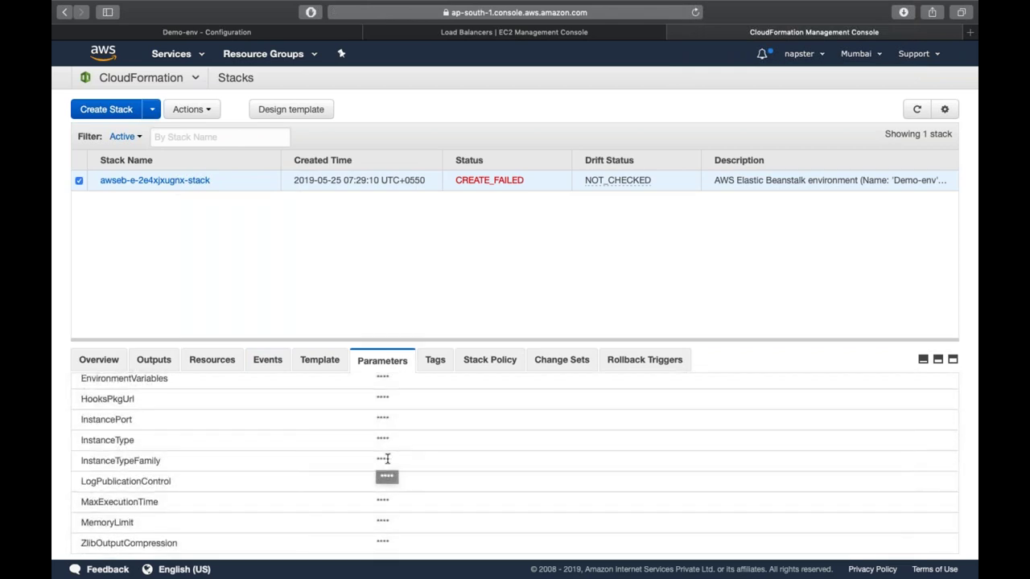
click(313, 362)
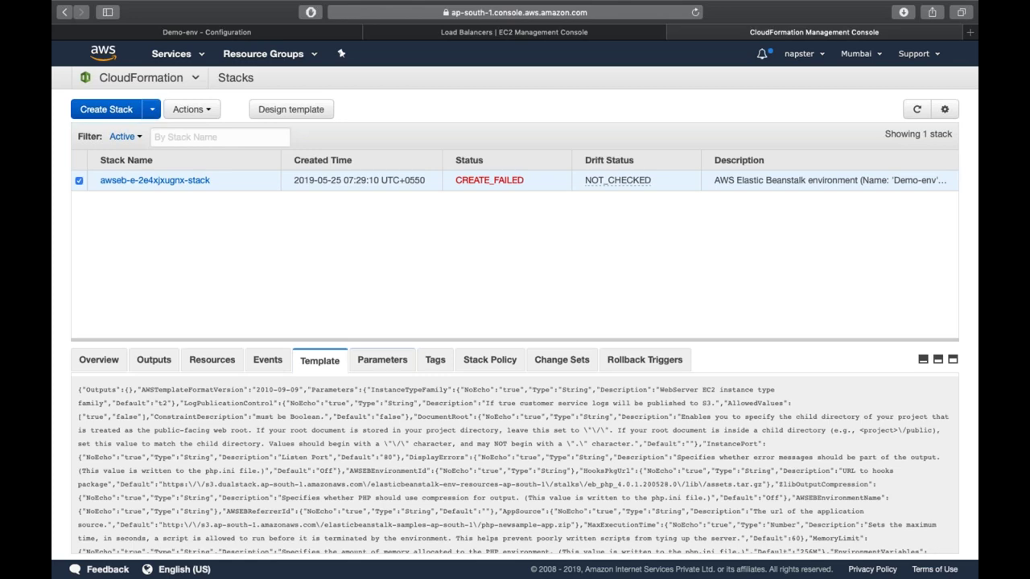
scroll(514, 463, down, 10)
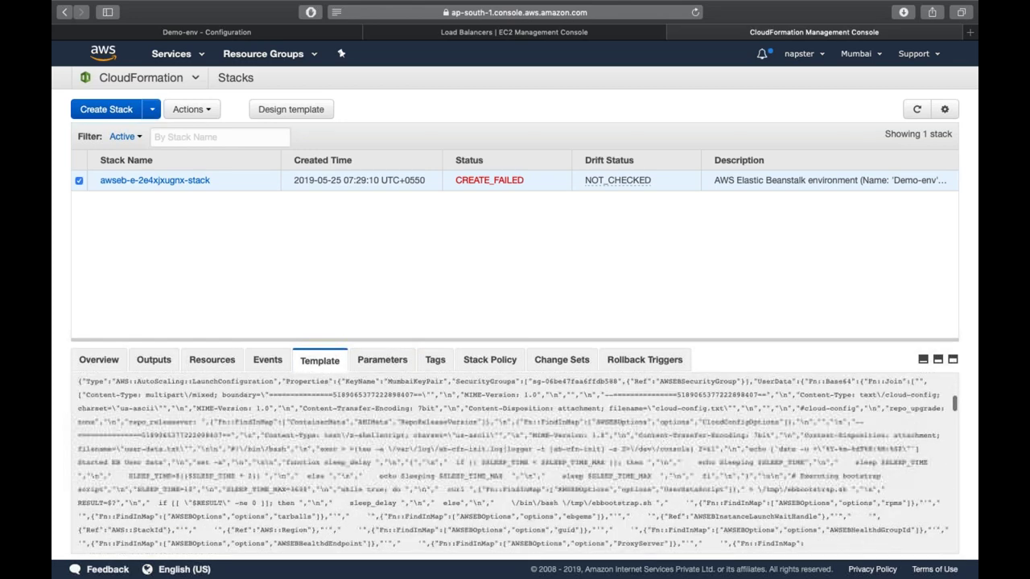
scroll(515, 463, down, 8)
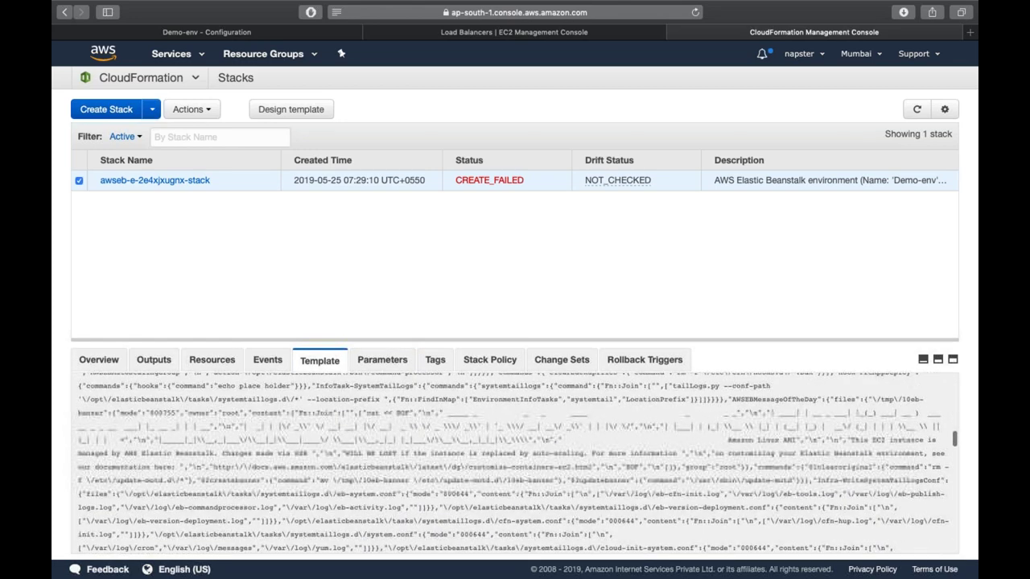
scroll(515, 464, down, 10)
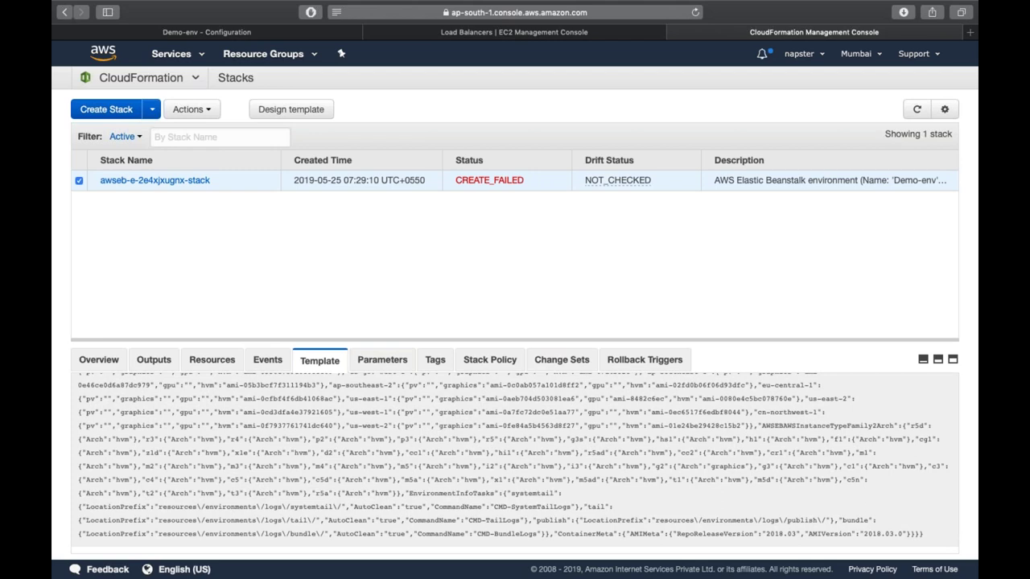
click(225, 31)
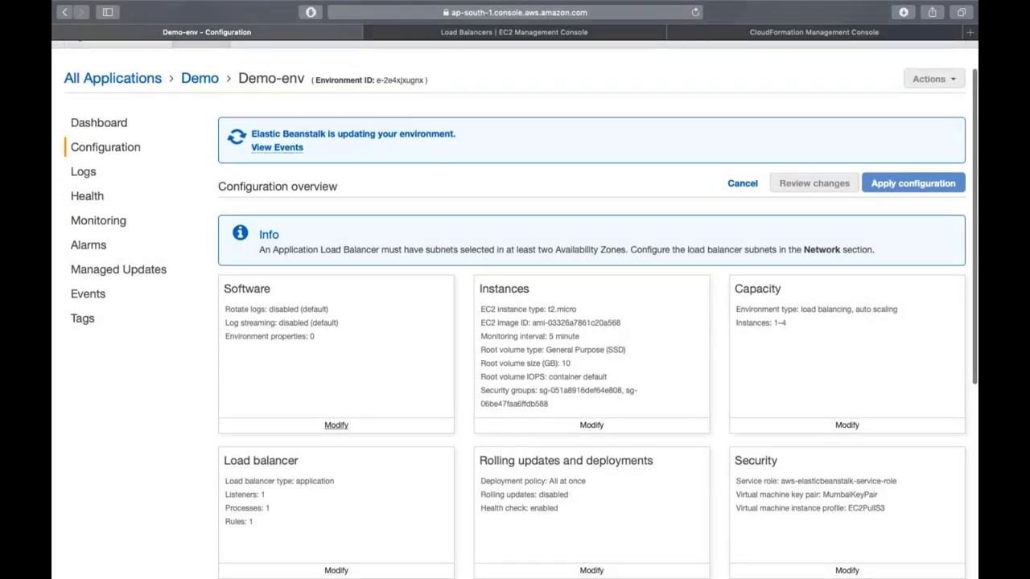
- Cancel Demo-env's pending configuration changes and open its full list of error events
click(695, 13)
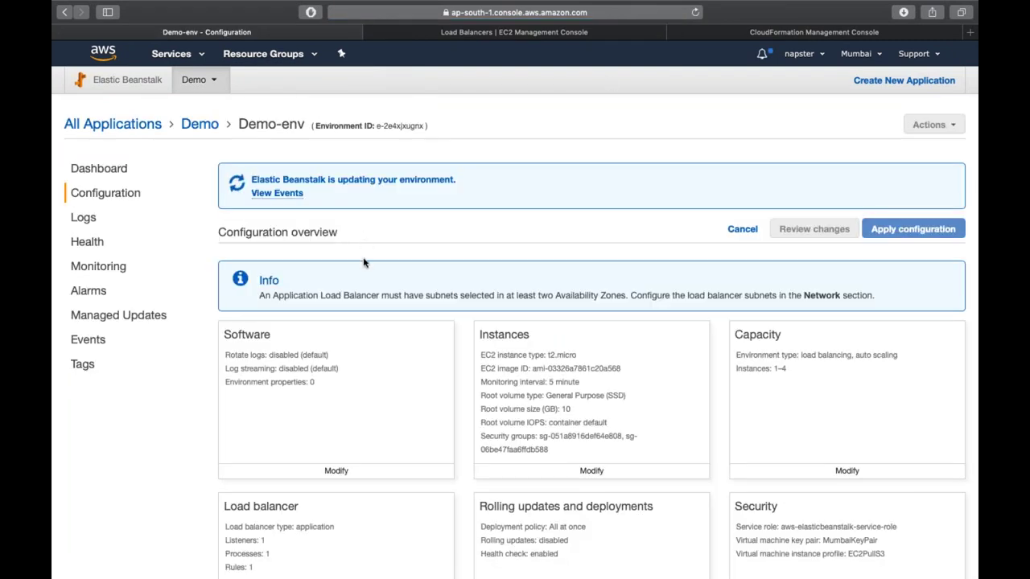
click(742, 229)
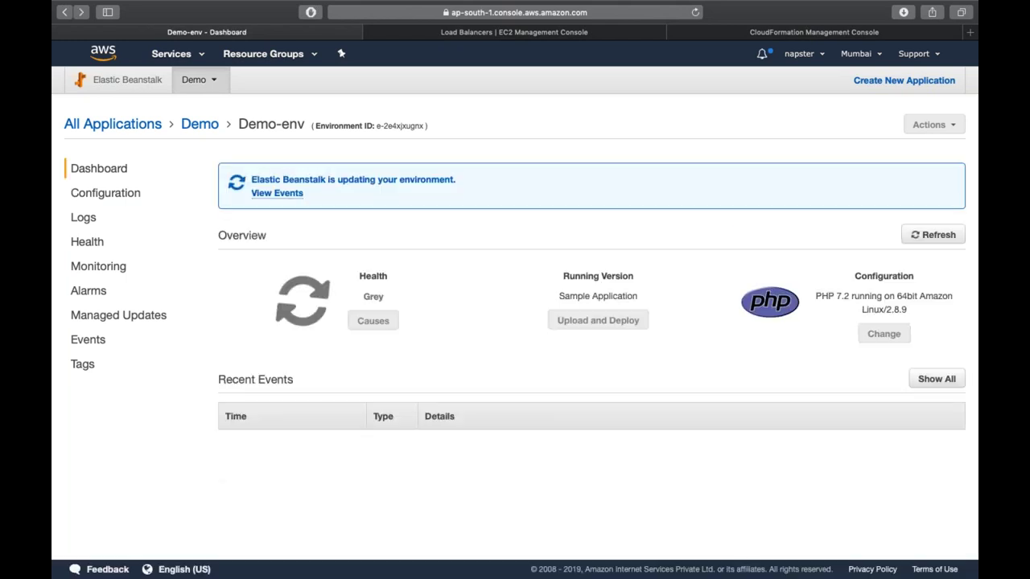
click(278, 194)
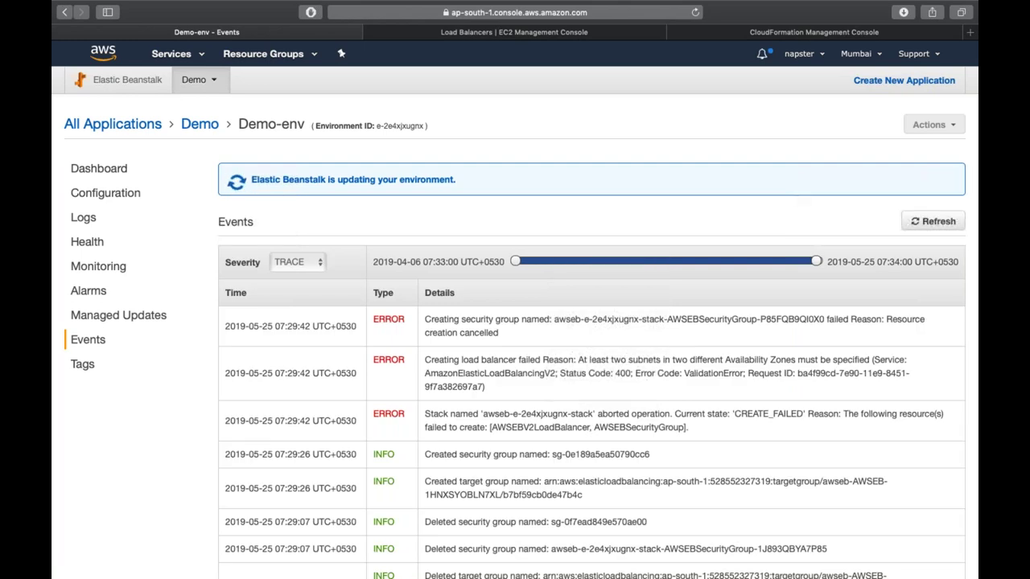
click(742, 32)
- Delete the failed awseb-e-2e4xjxugnx-stack from CloudFormation
click(195, 109)
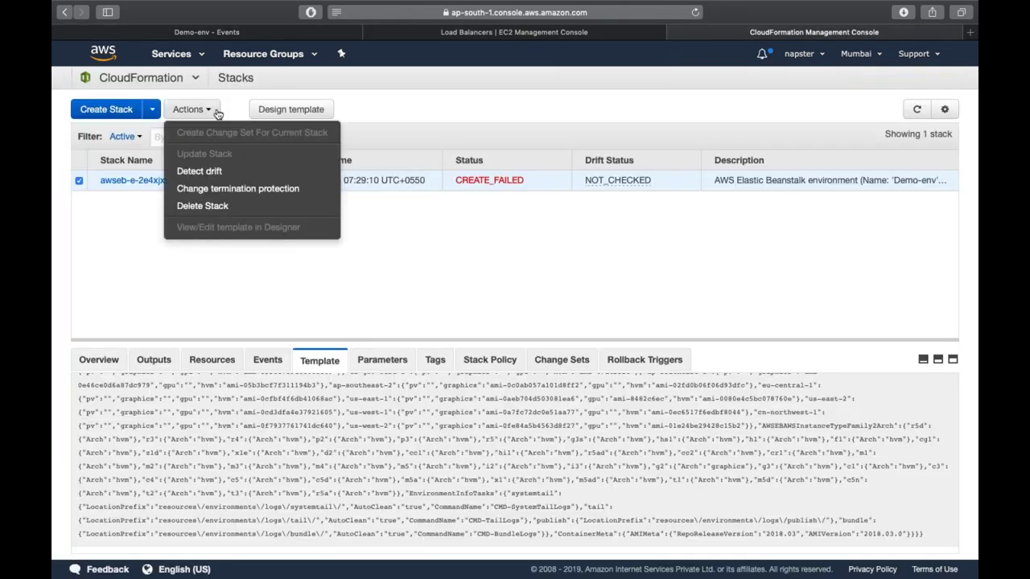
click(257, 208)
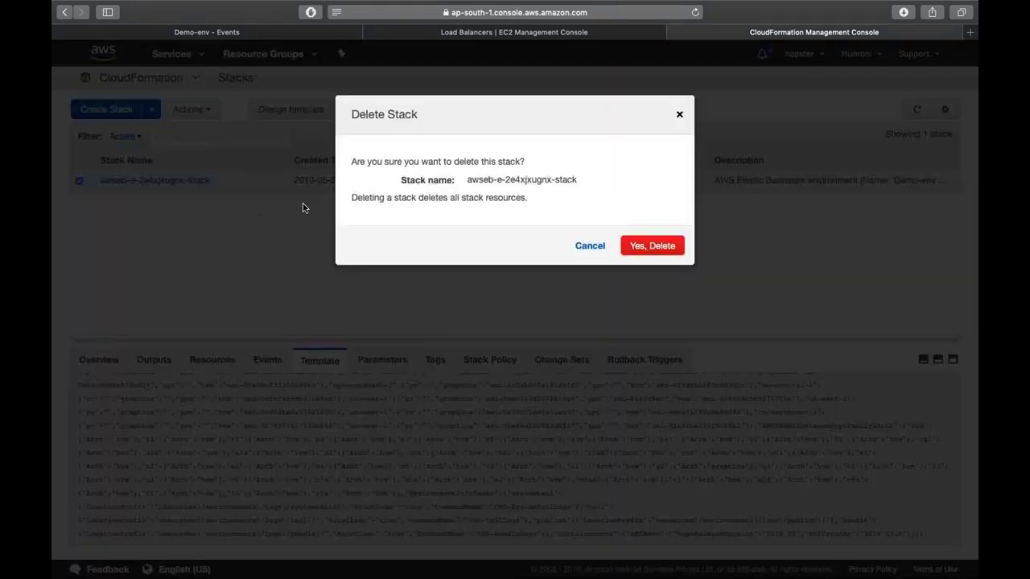
click(661, 246)
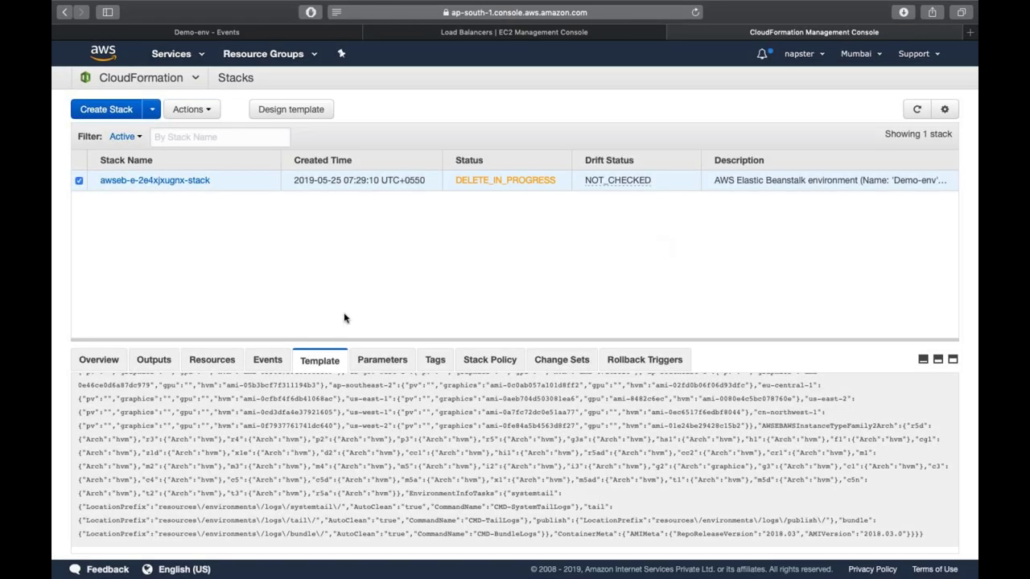
- Follow the stack deletion until no stacks remain, then refresh the Demo-env events
click(266, 356)
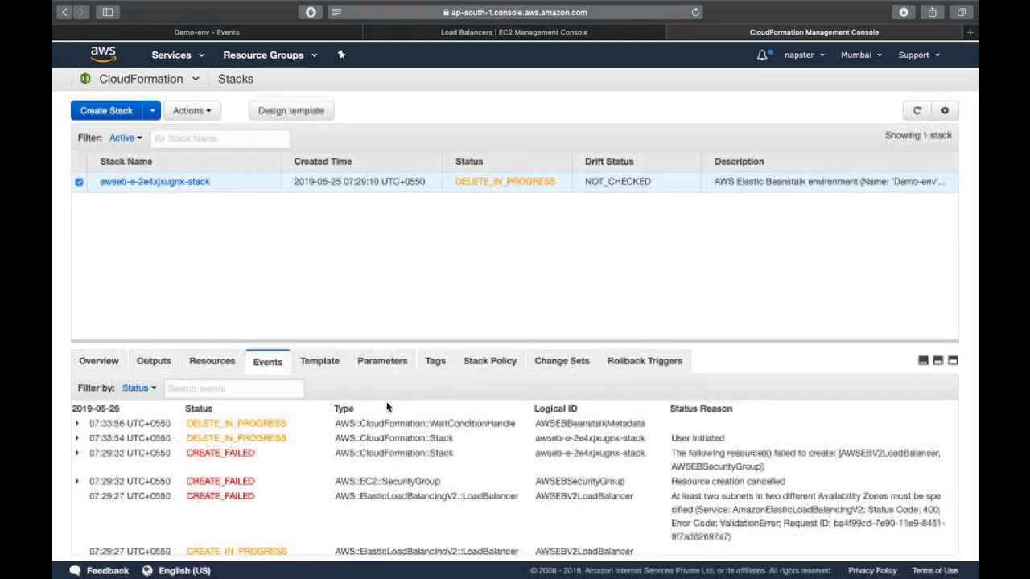
click(917, 109)
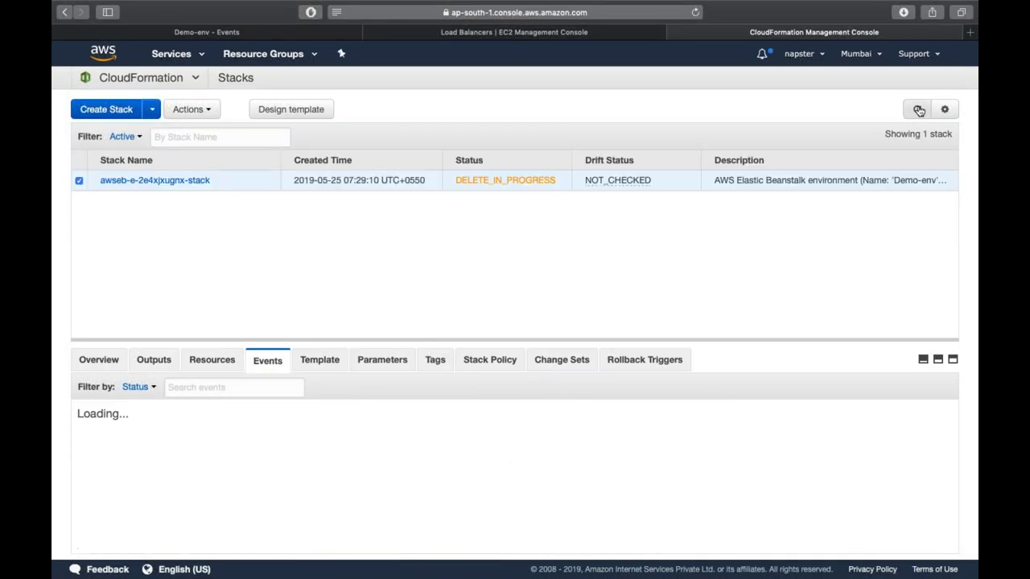
click(918, 109)
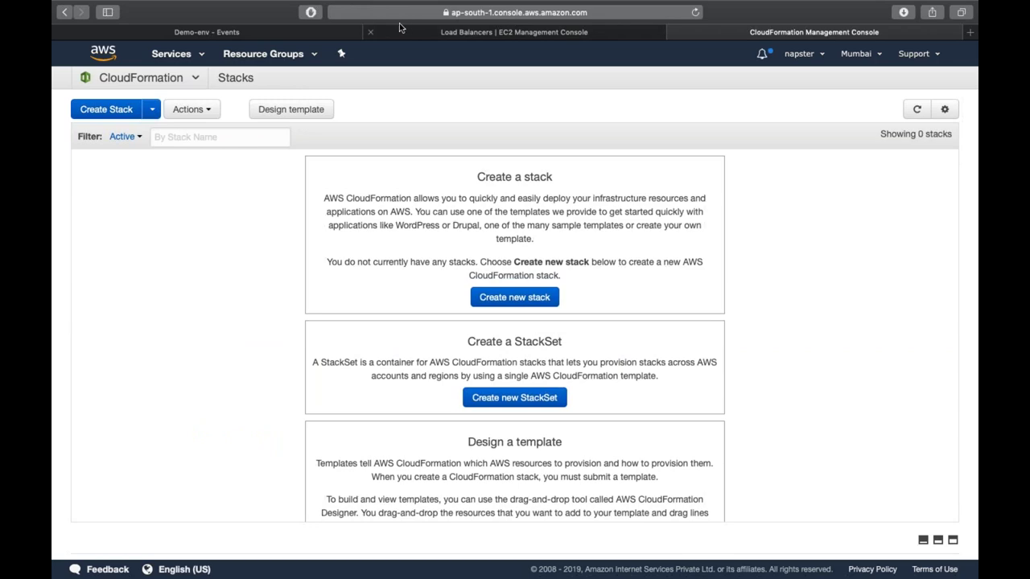
click(334, 32)
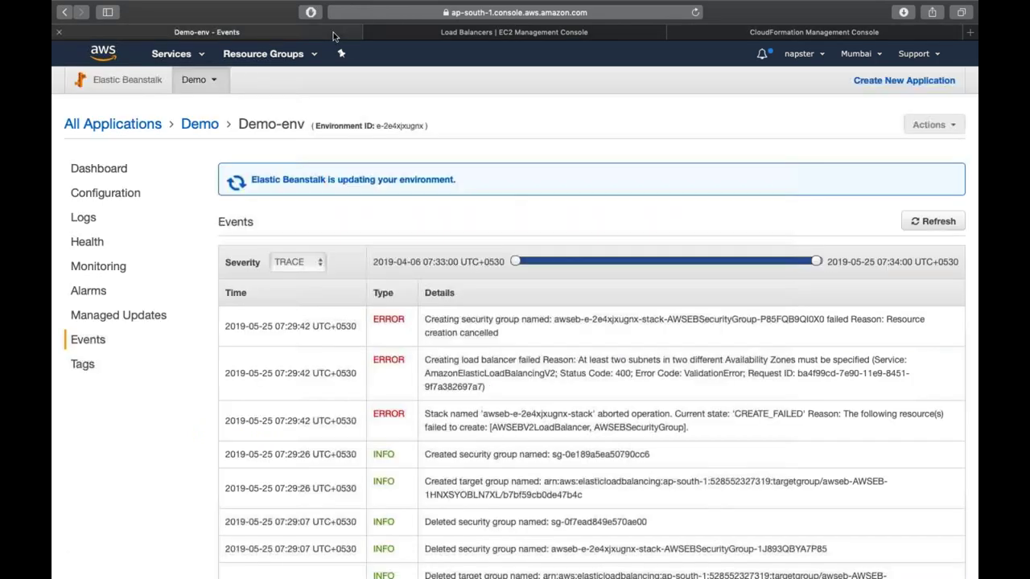
click(936, 222)
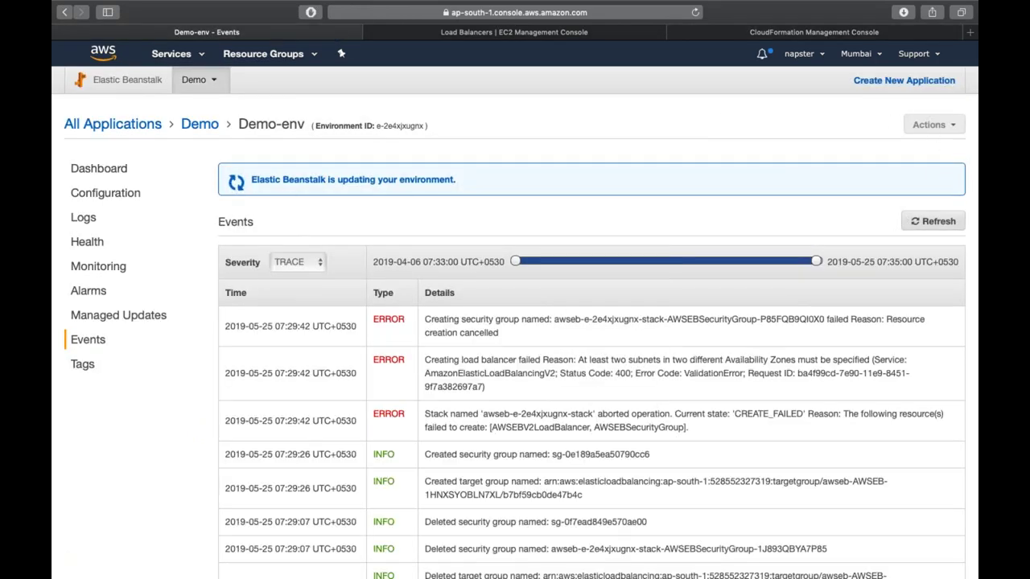
- From All Applications, start a new environment for the Demo application
click(141, 124)
click(933, 146)
click(863, 173)
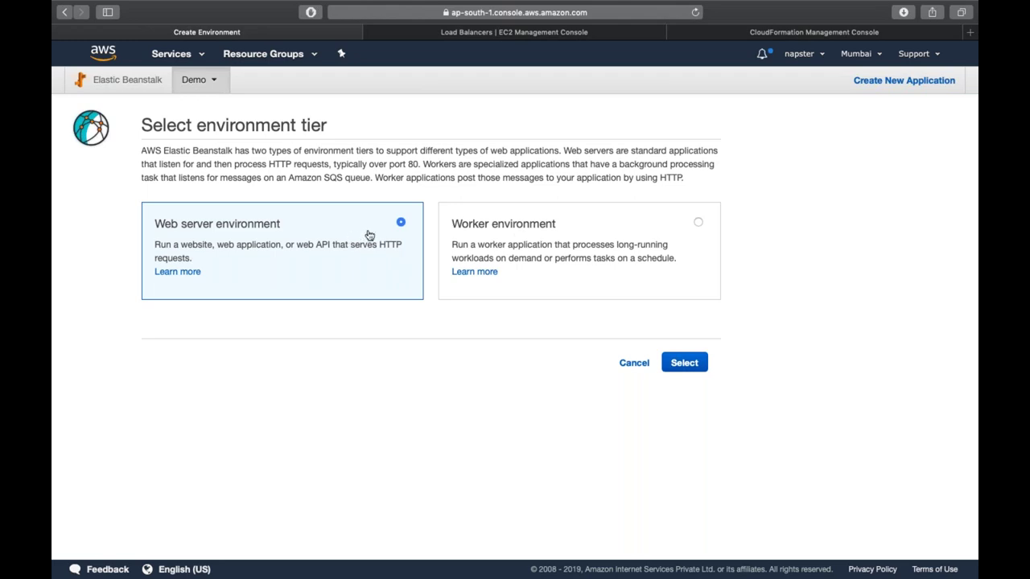
- Choose the Web server environment tier instead of Worker and continue to the creation form
click(518, 263)
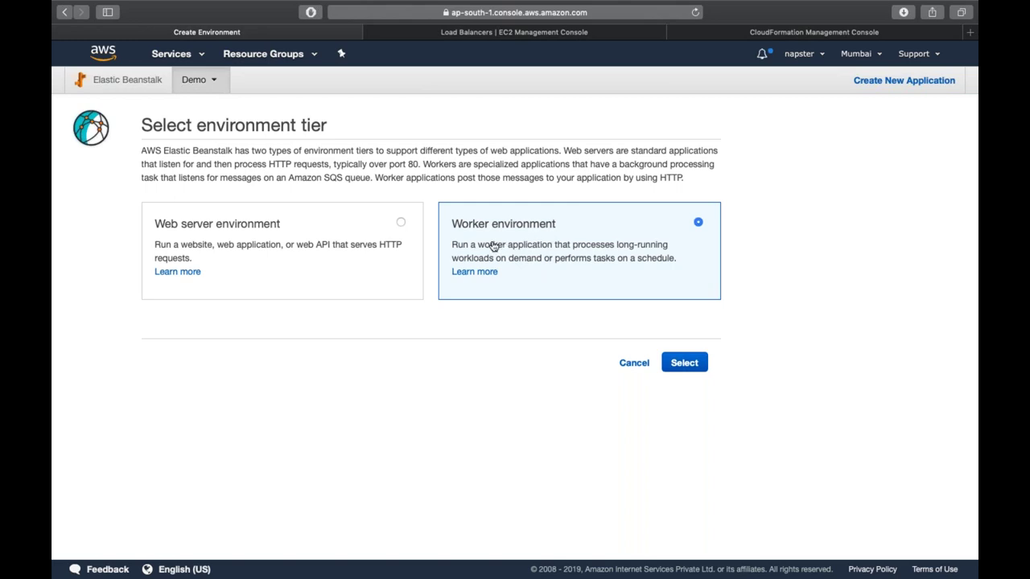
click(358, 265)
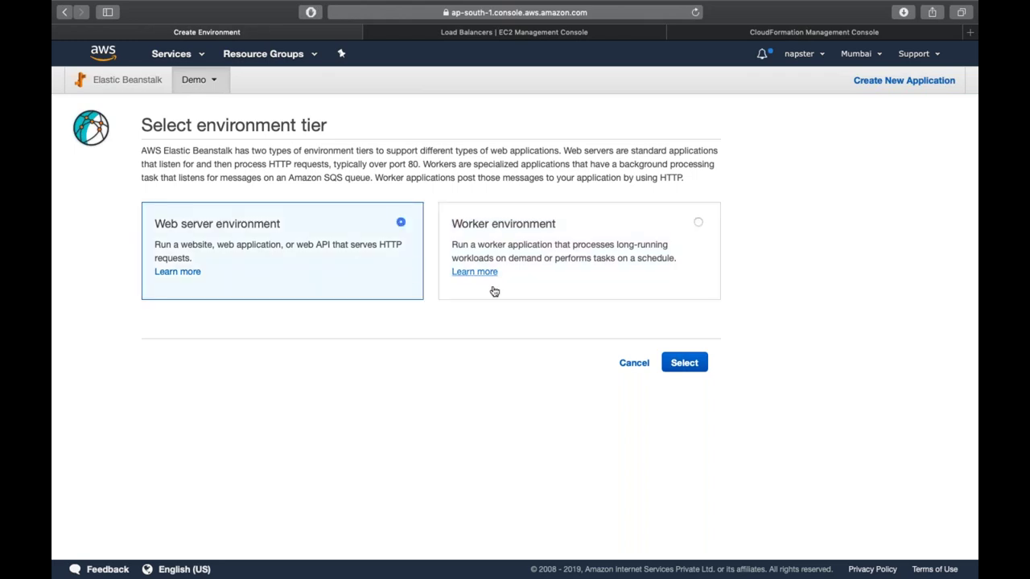
click(670, 365)
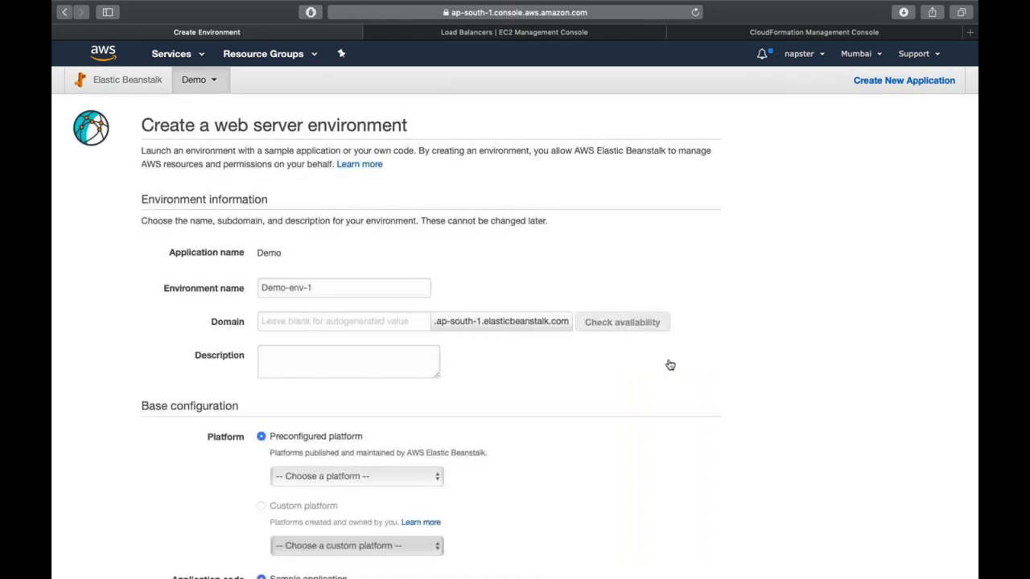
- Replace the default environment name Demo-env-1 with 'test'
triple_click(333, 290)
text(test)
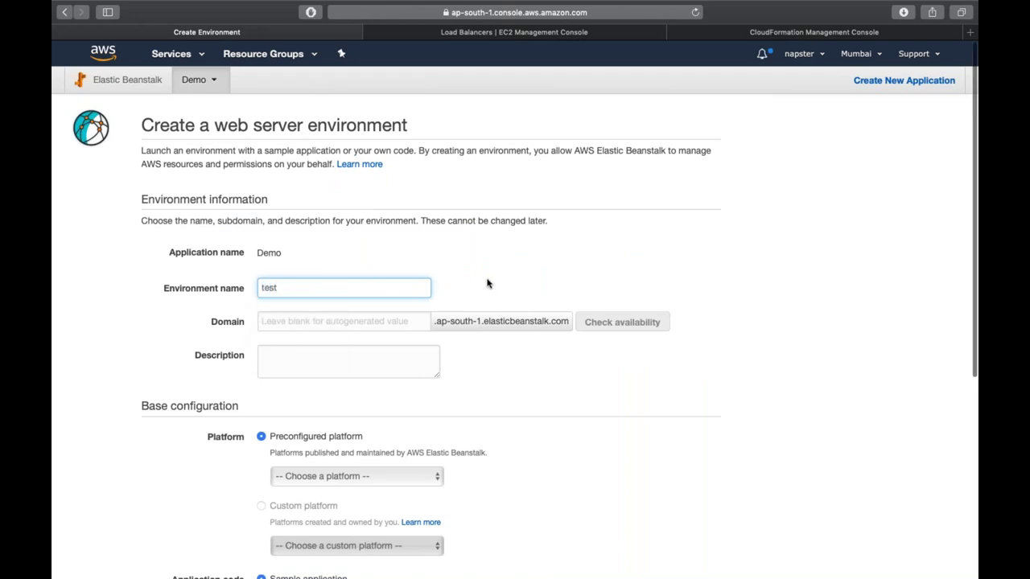
scroll(486, 283, down, 2)
click(382, 276)
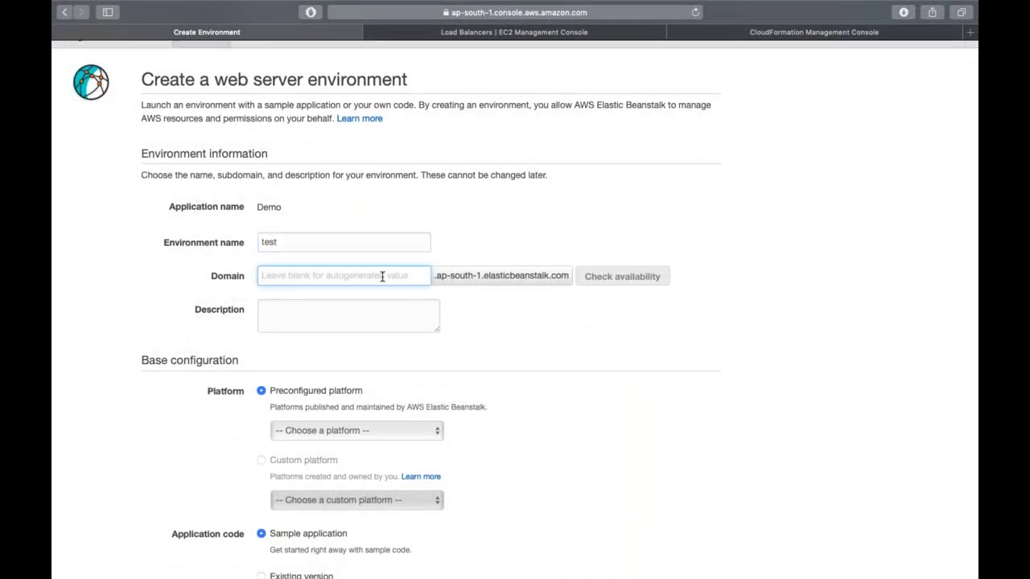
scroll(418, 278, down, 5)
- Select PHP as the platform and proceed to the detailed configuration options
click(333, 272)
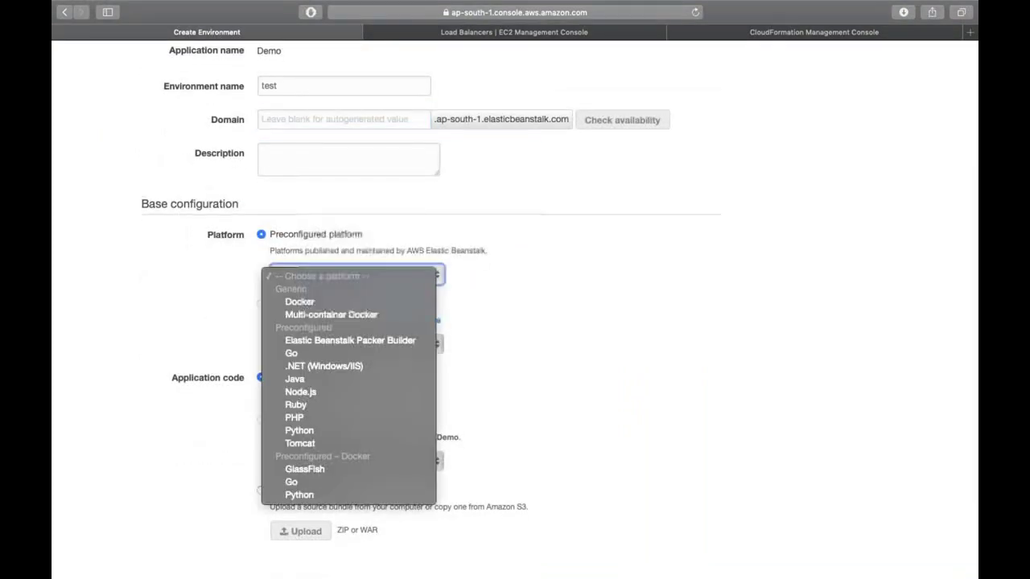
click(333, 417)
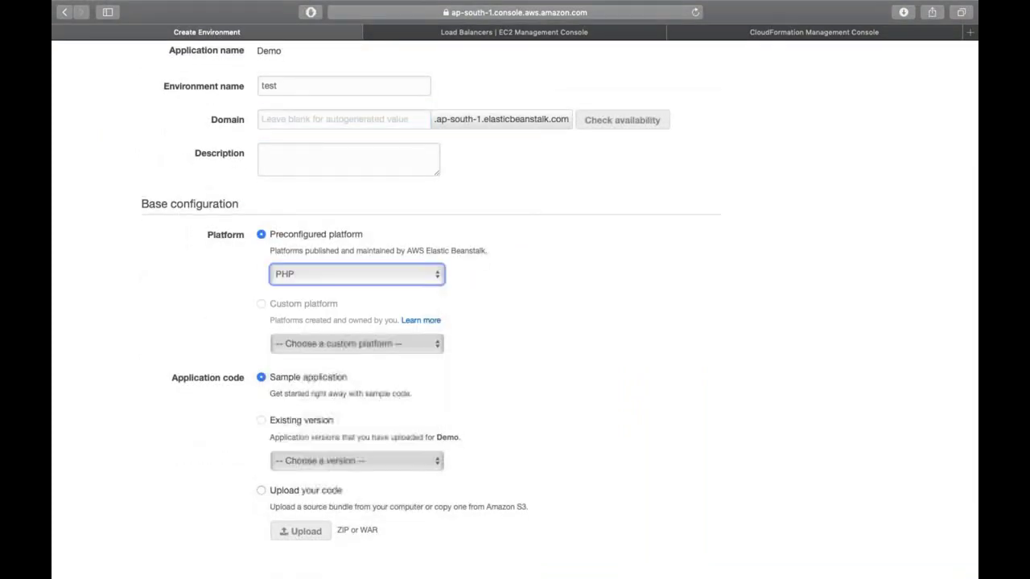
scroll(306, 420, down, 3)
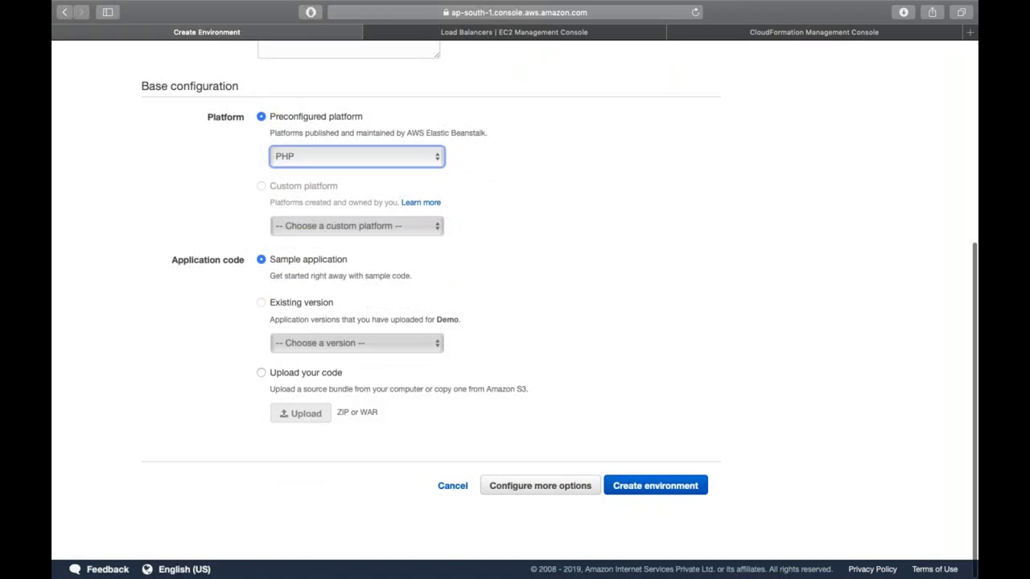
click(542, 490)
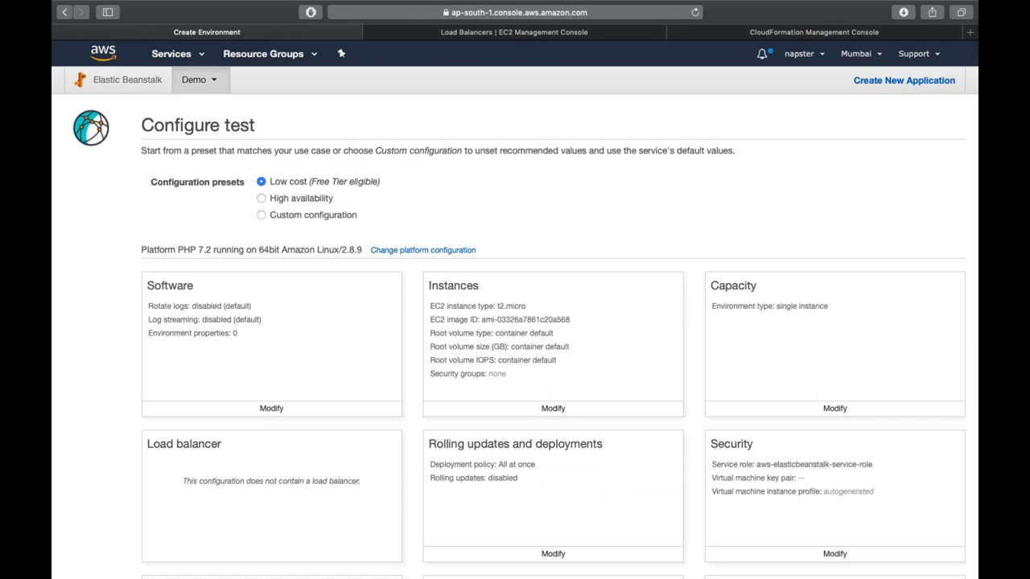
- Switch to Custom configuration and give instances a 10 GB General Purpose (SSD) root volume with LinuxSG
click(319, 214)
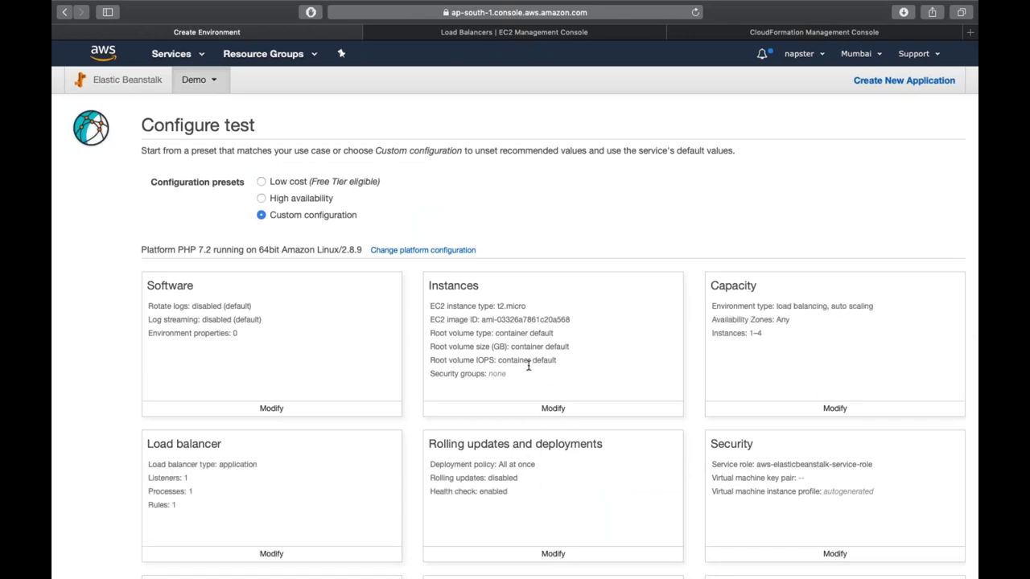
click(552, 409)
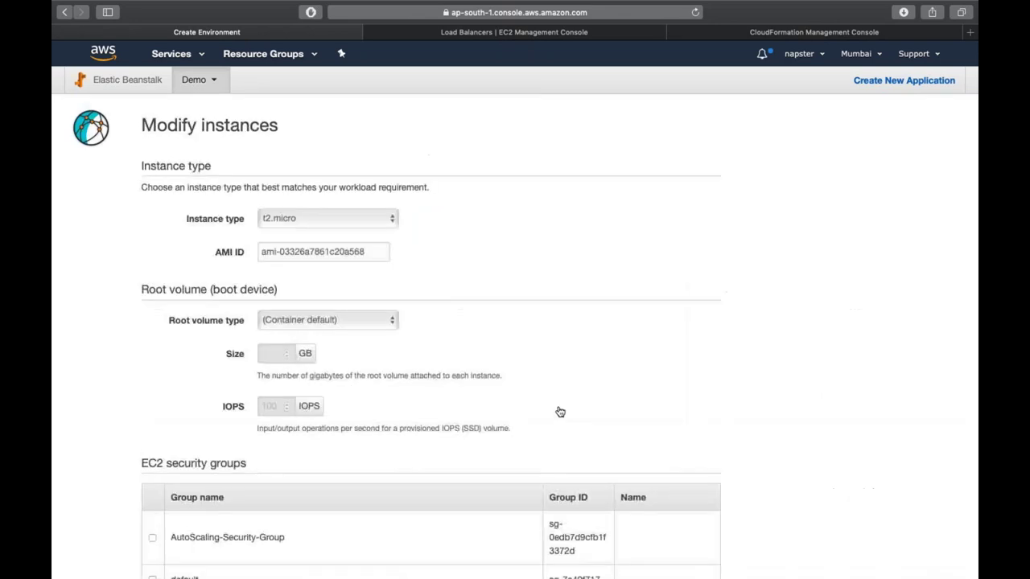
scroll(386, 285, down, 2)
click(330, 252)
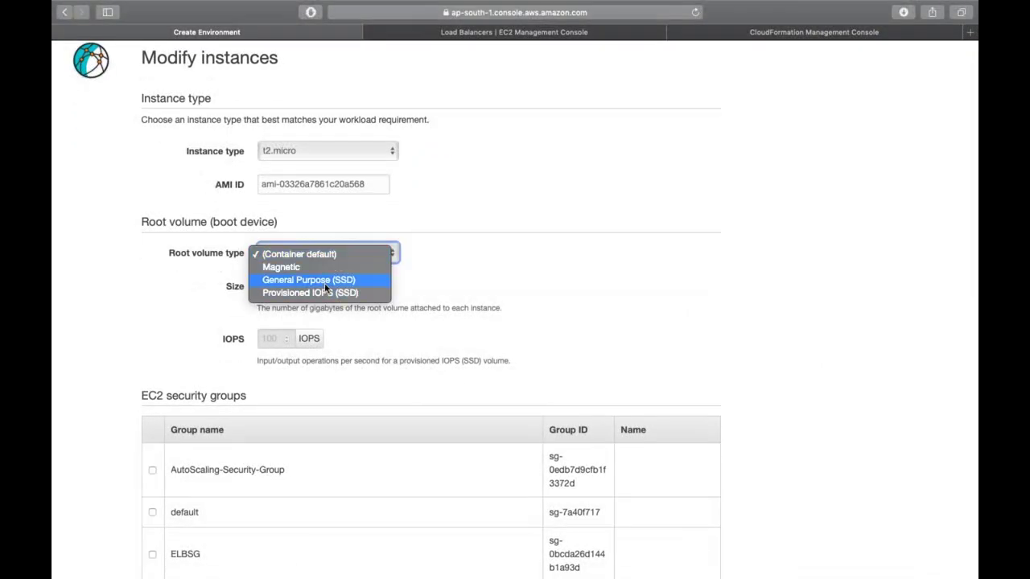
click(324, 280)
click(265, 289)
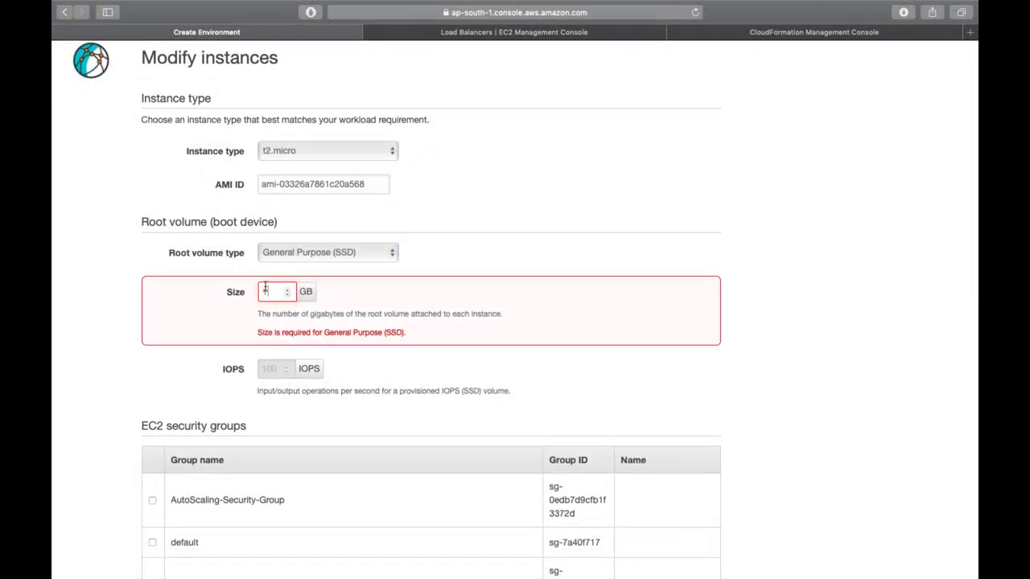
text(10)
scroll(472, 391, down, 5)
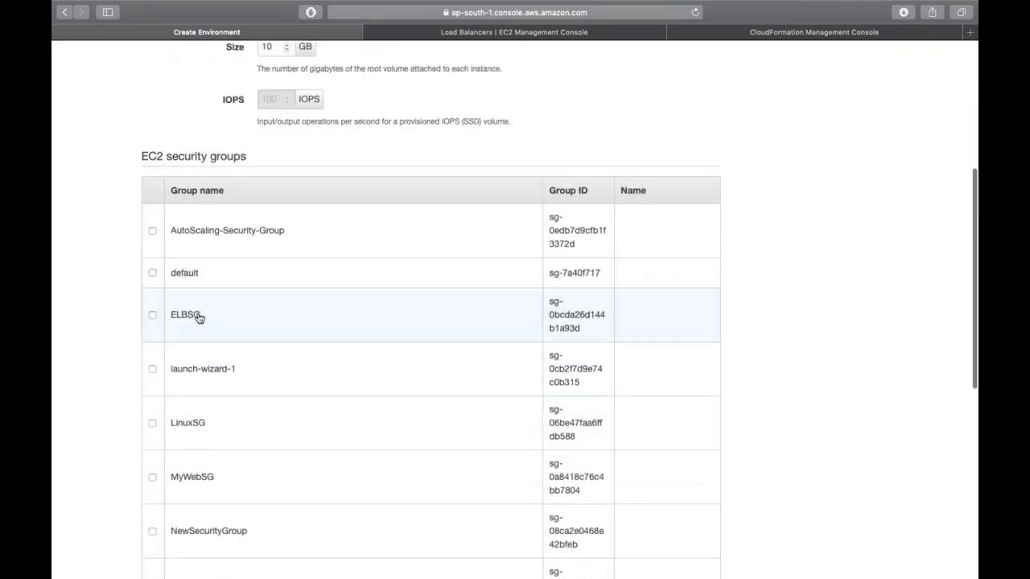
click(152, 424)
scroll(152, 432, down, 8)
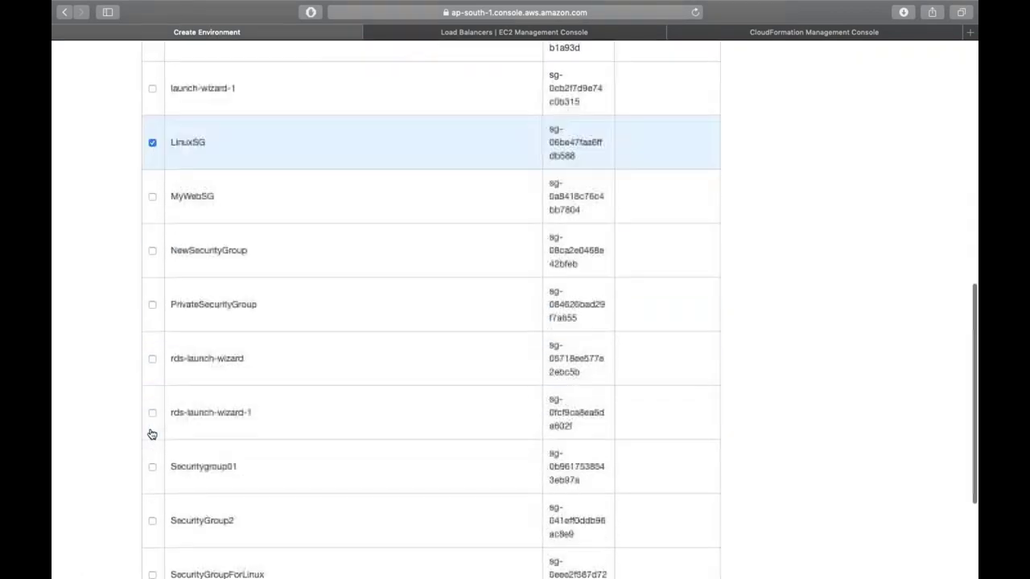
click(686, 511)
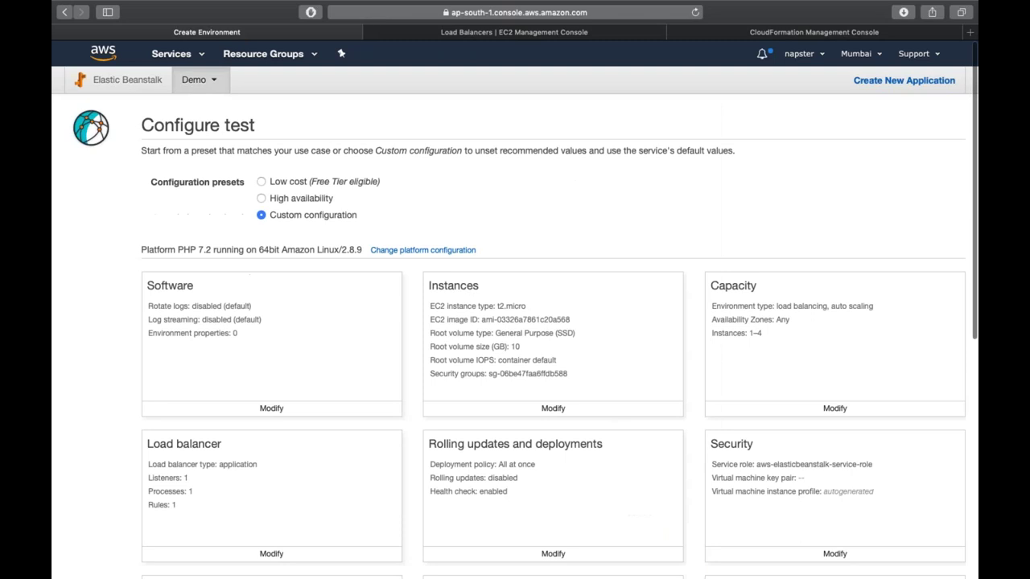
- Save the Capacity settings unchanged
click(832, 409)
scroll(830, 409, down, 3)
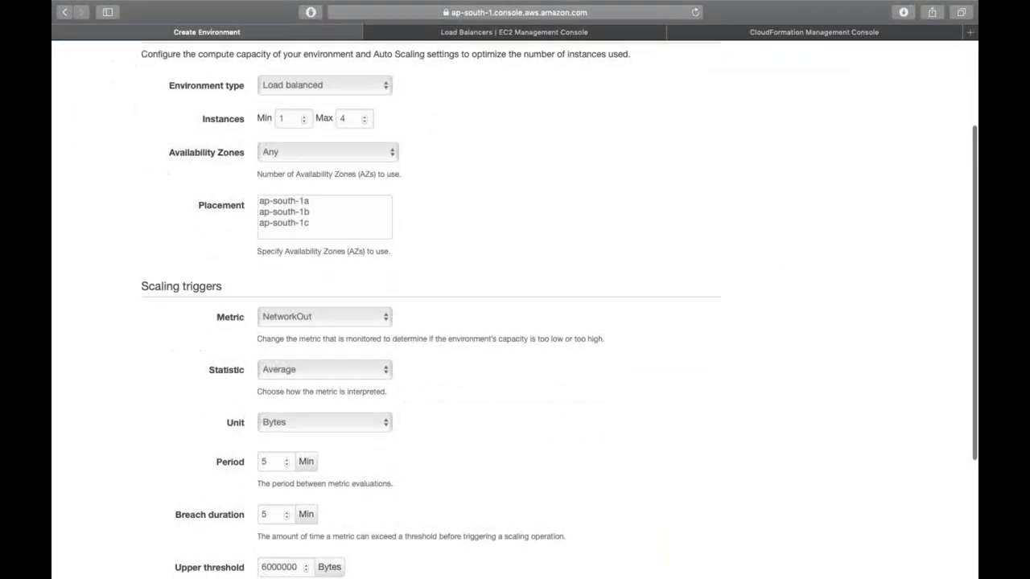
scroll(804, 492, down, 2)
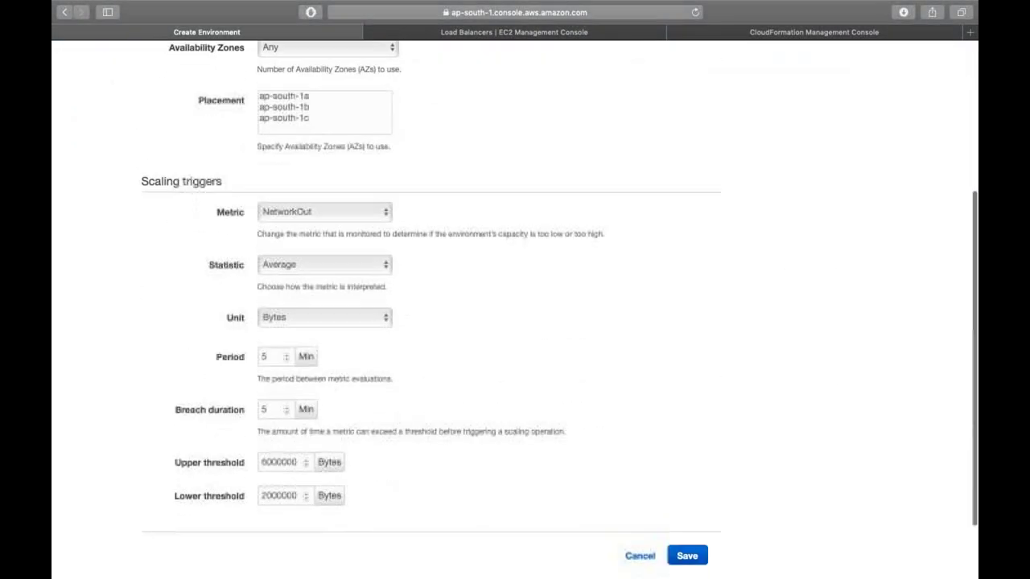
click(687, 555)
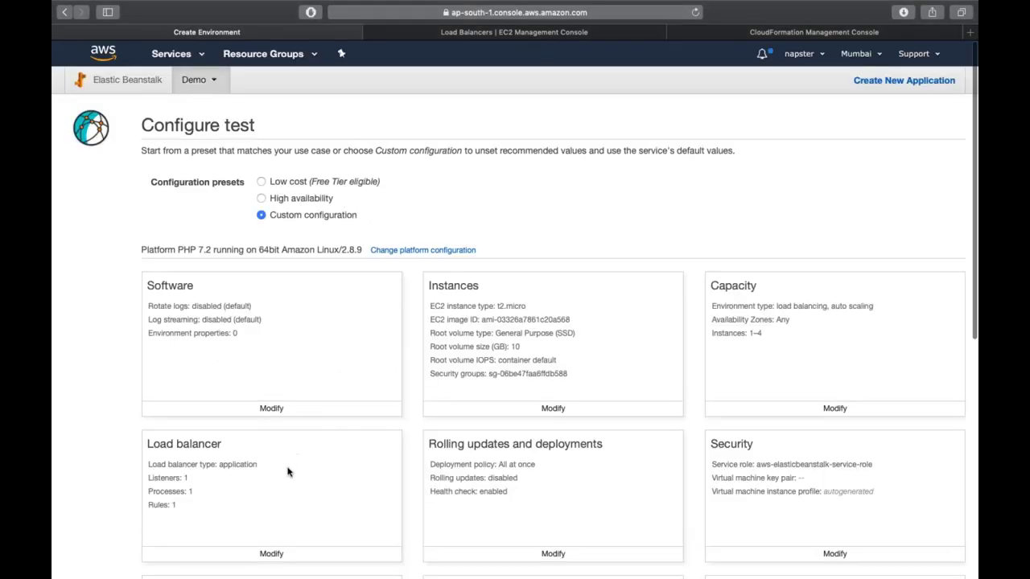
- Set the load balancer to use the port 80 listener and the default process
click(274, 554)
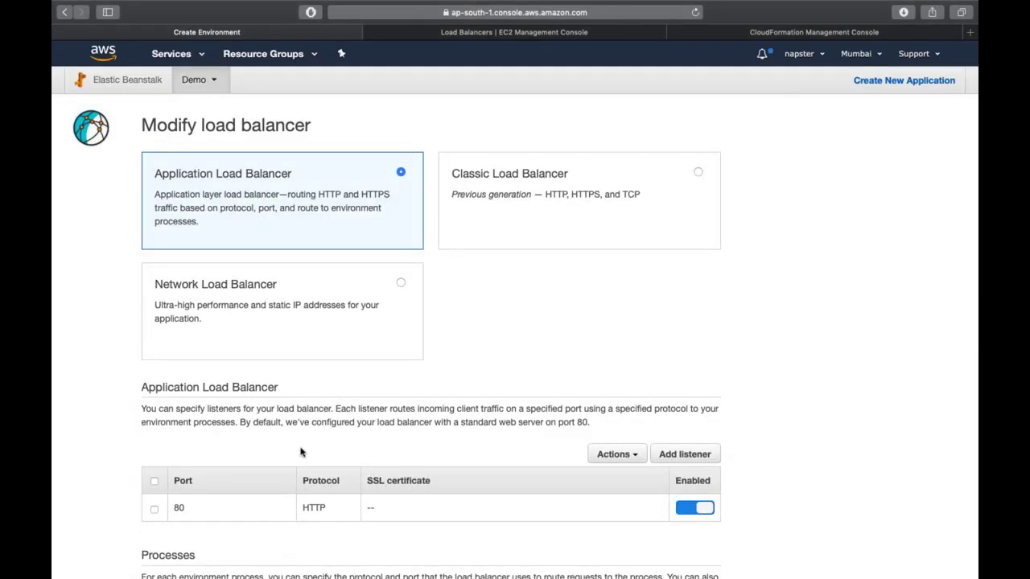
scroll(287, 321, down, 5)
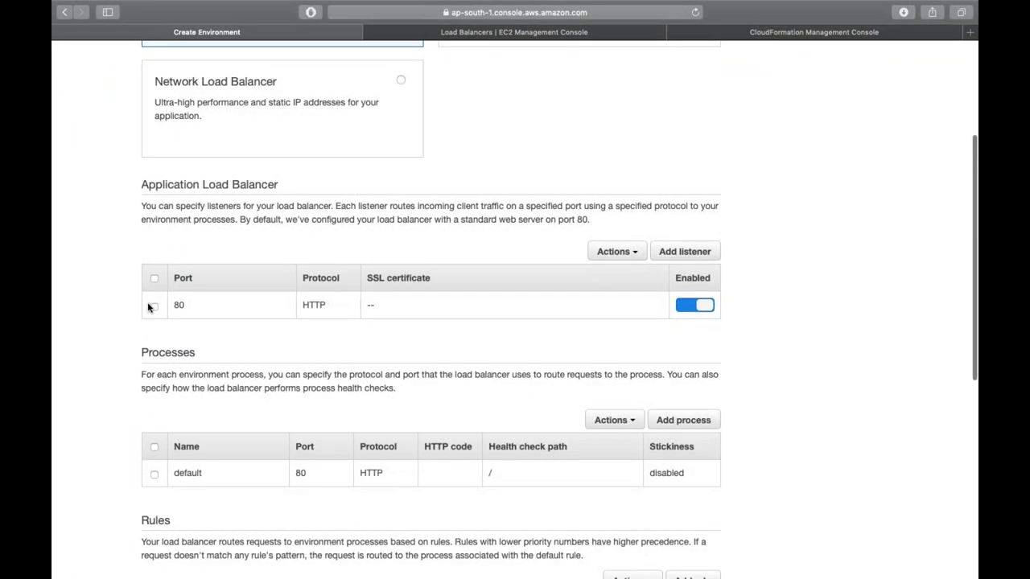
click(154, 305)
scroll(153, 306, down, 2)
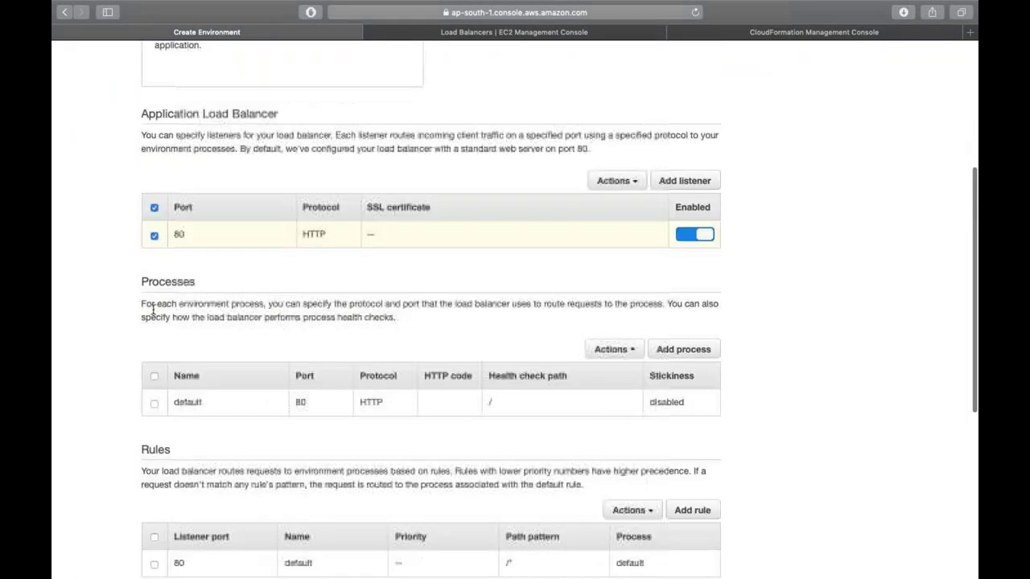
click(154, 402)
scroll(156, 405, down, 6)
scroll(181, 448, down, 3)
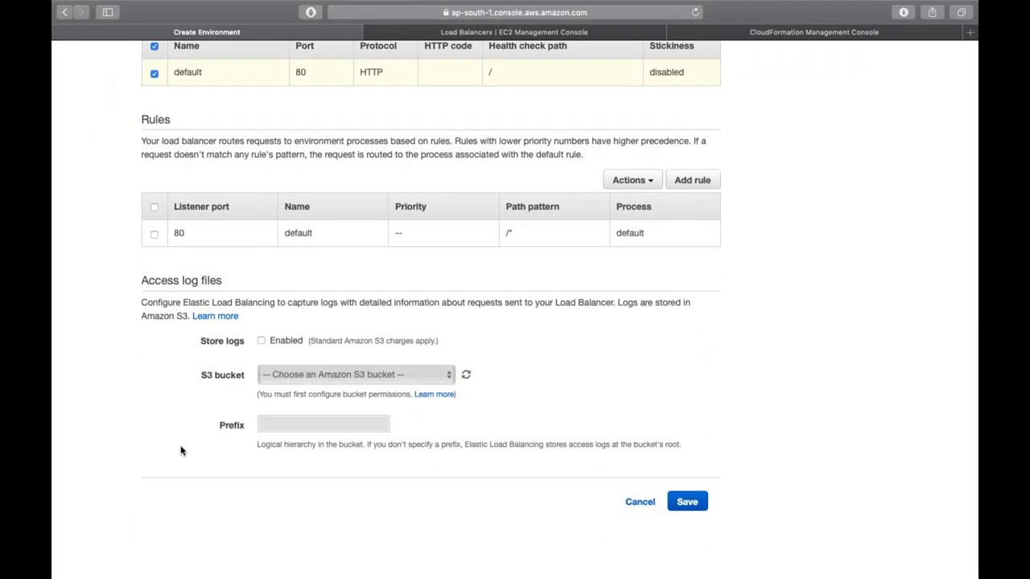
click(687, 504)
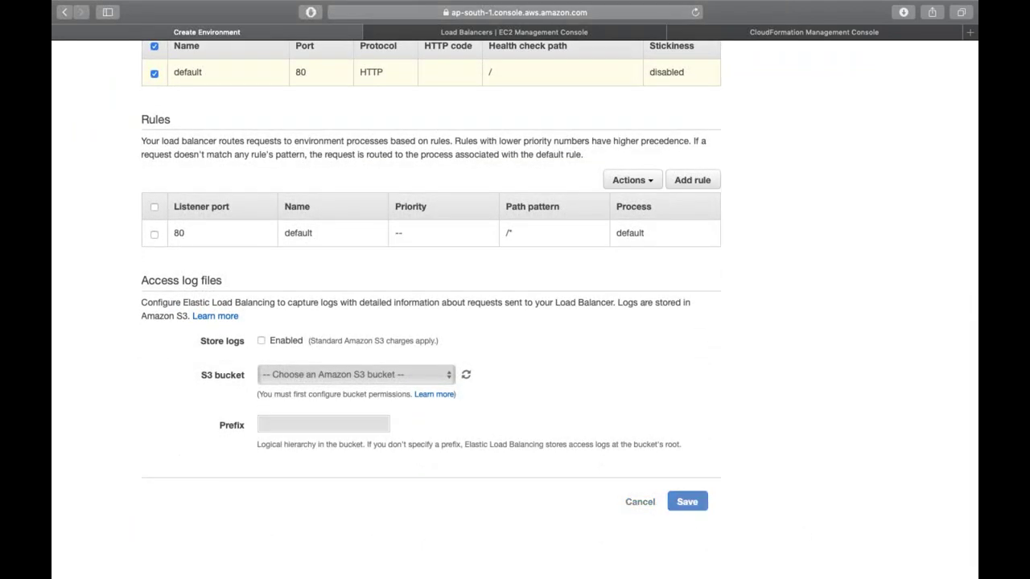
scroll(660, 478, down, 6)
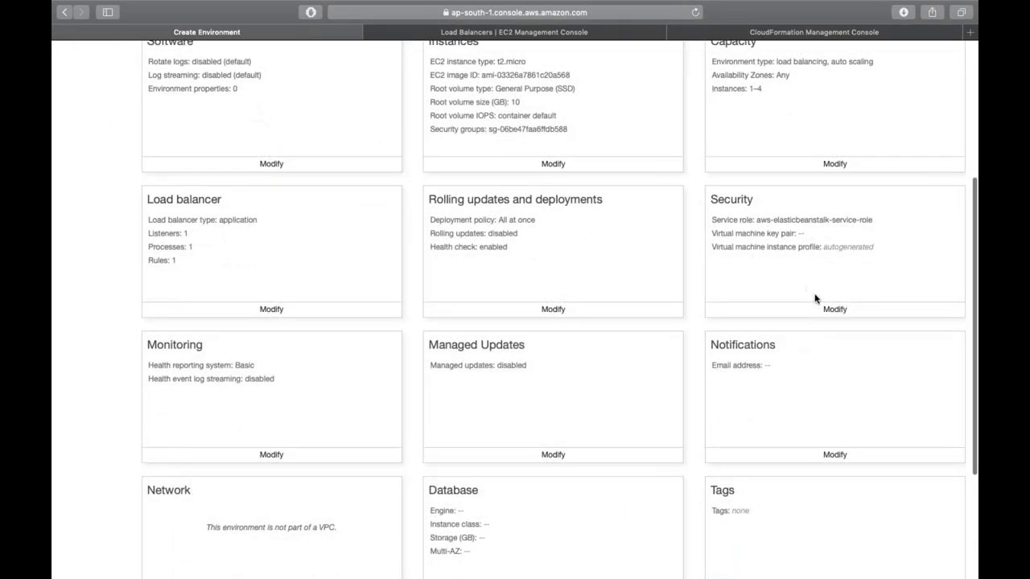
- Set MumbaiKeyPair as the EC2 key pair in the security settings
click(829, 309)
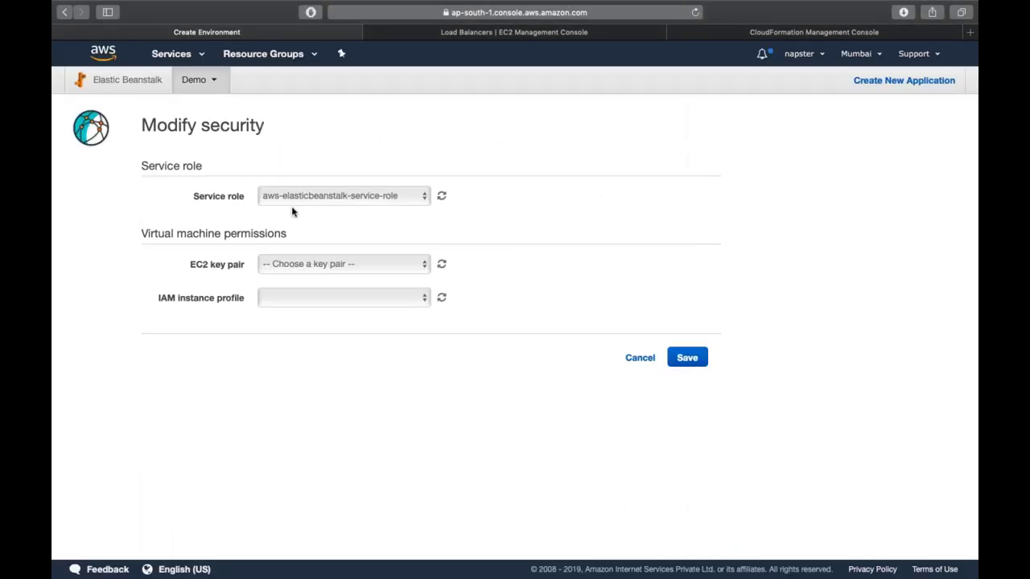
click(325, 269)
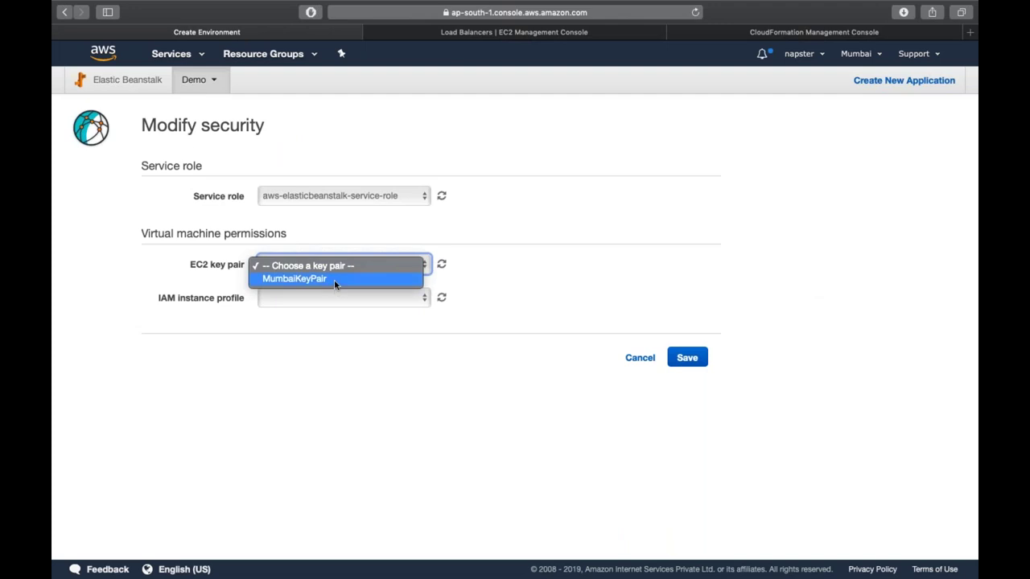
click(334, 279)
click(689, 361)
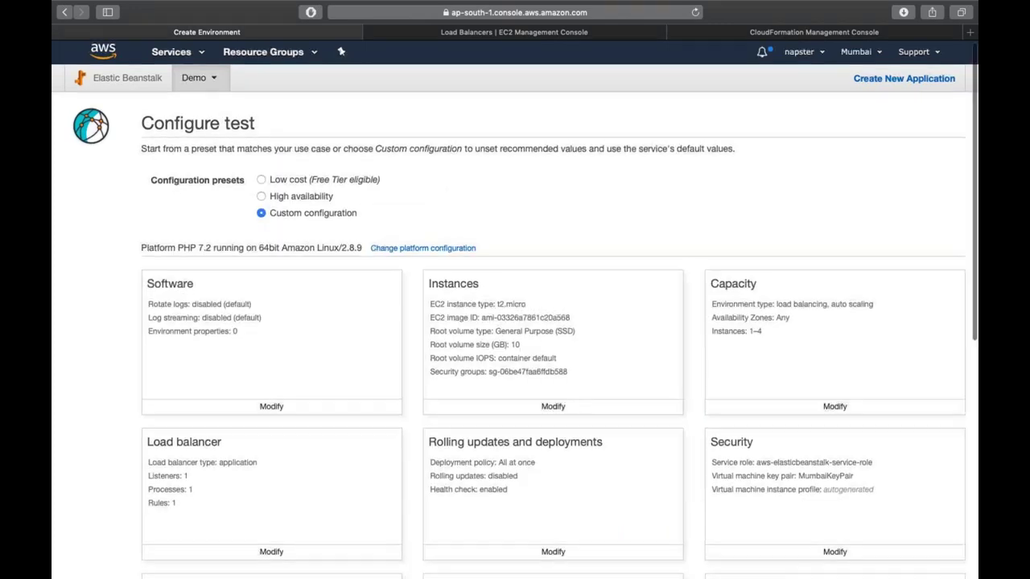
scroll(297, 379, down, 8)
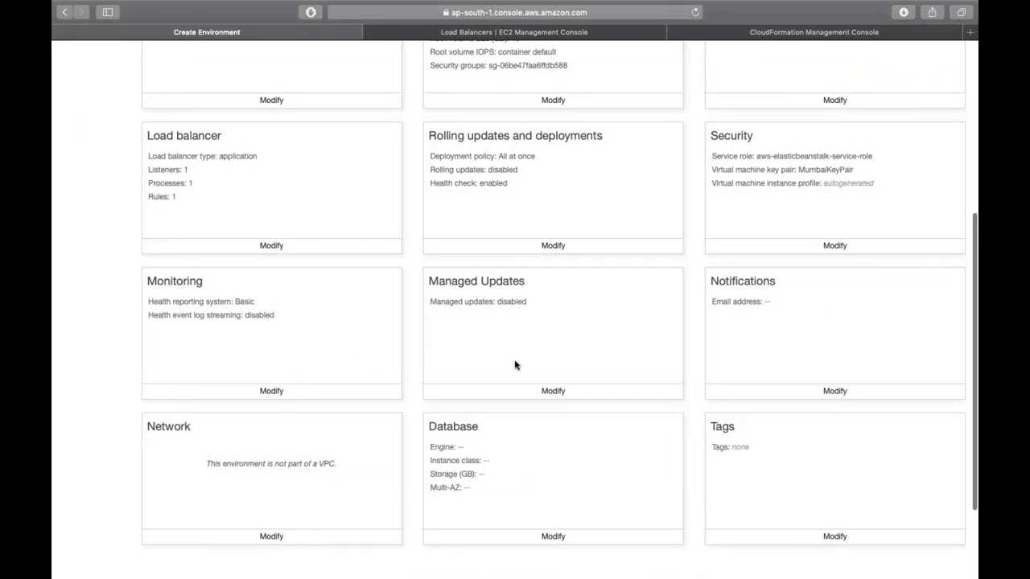
scroll(515, 363, down, 3)
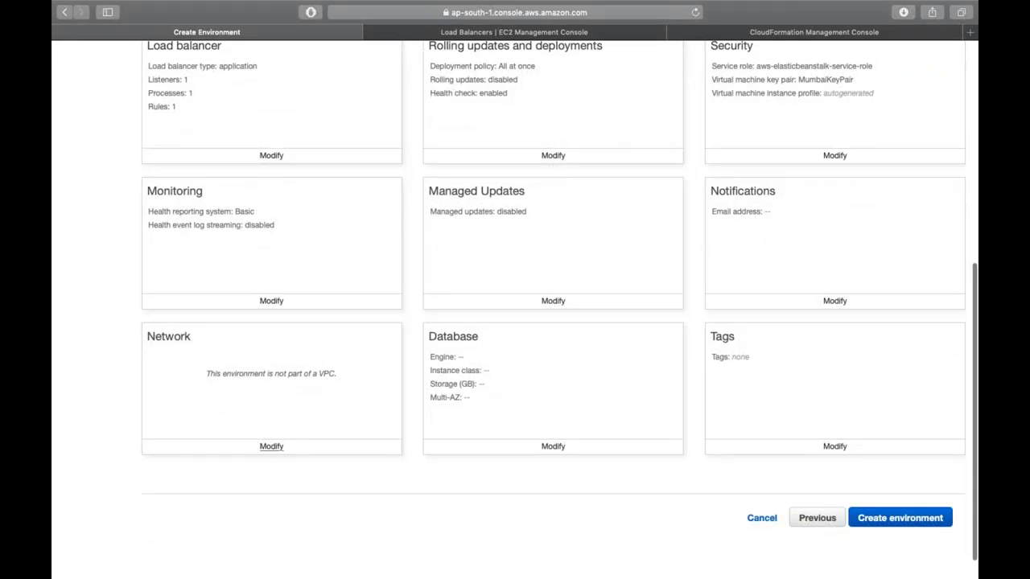
- Put the load balancer in subnets ap-south-1a and ap-south-1b, add ap-south-1b for instances, and save
click(271, 445)
scroll(301, 140, down, 4)
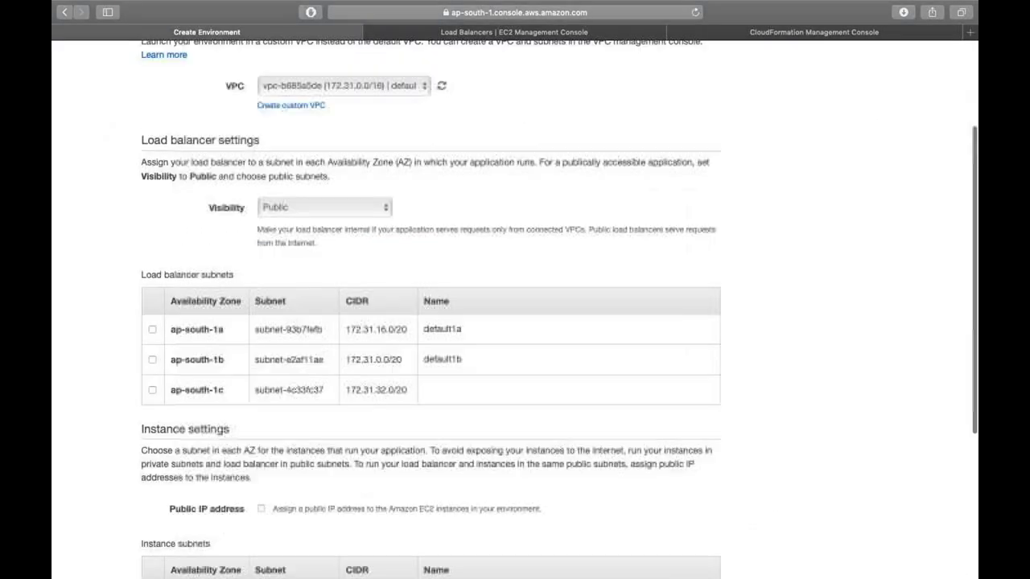
click(152, 330)
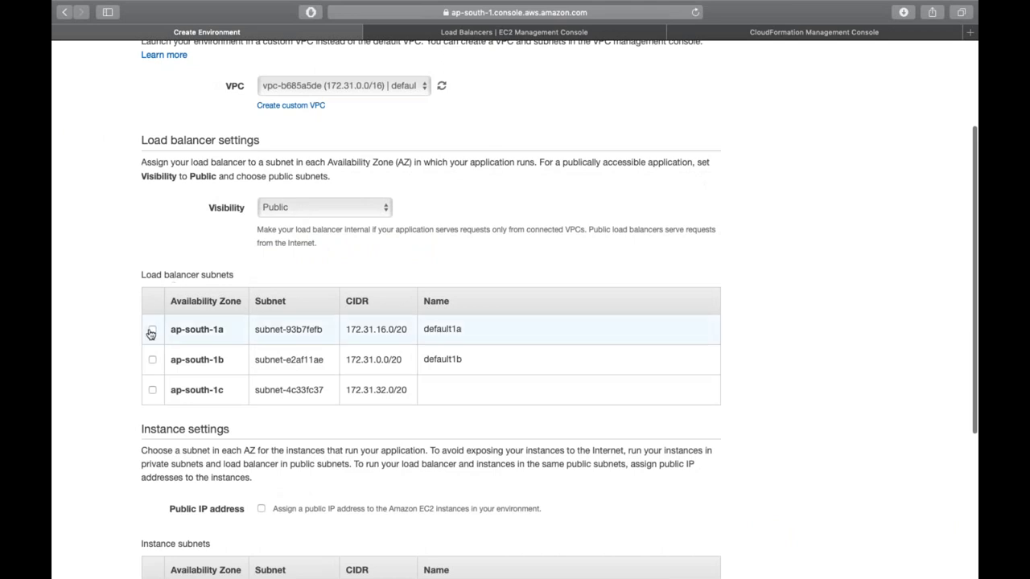
click(152, 361)
scroll(152, 362, down, 4)
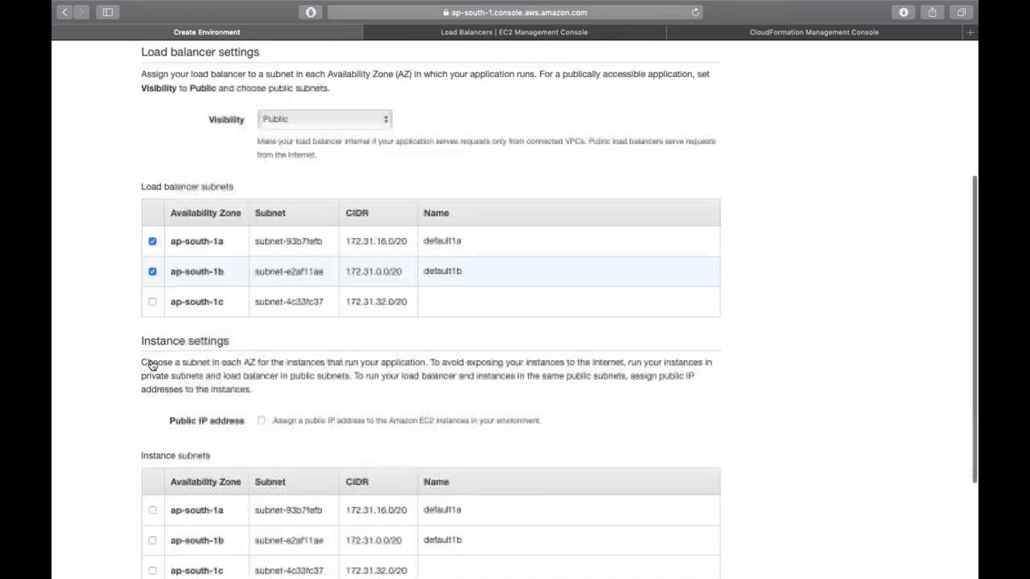
click(152, 479)
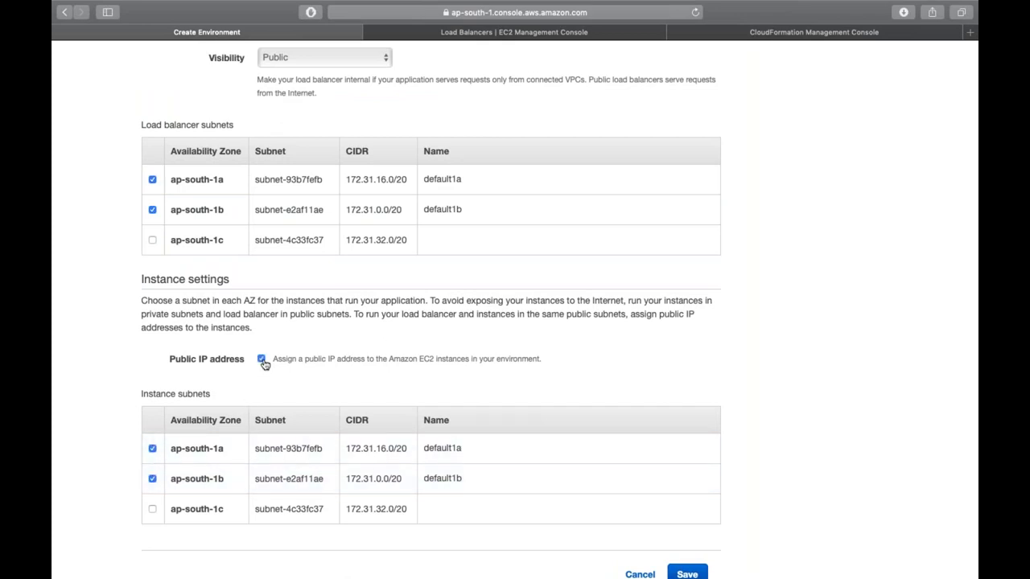
click(696, 574)
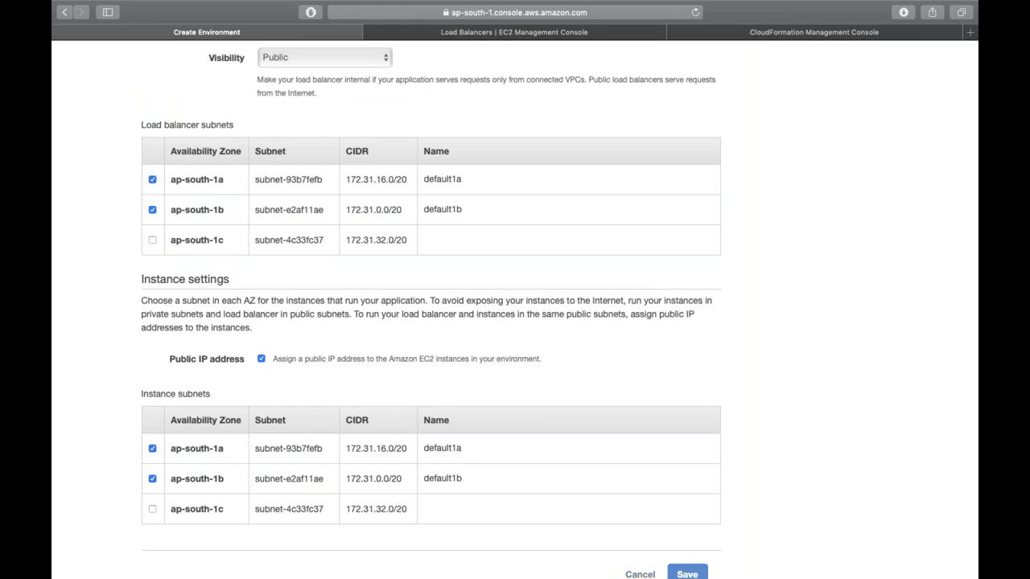
scroll(515, 309, down, 10)
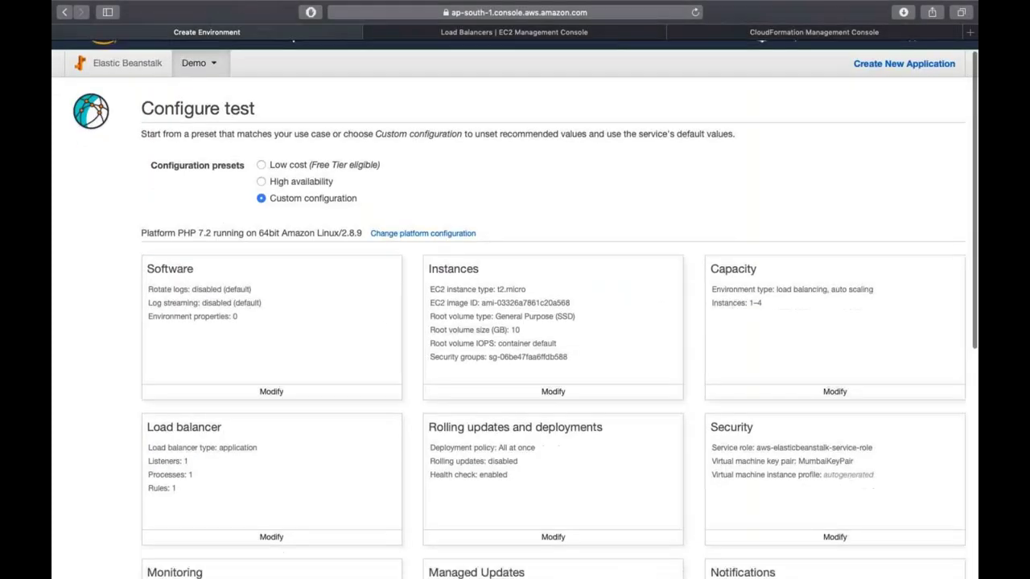
- Launch creation of the test environment and reload its event log
click(881, 495)
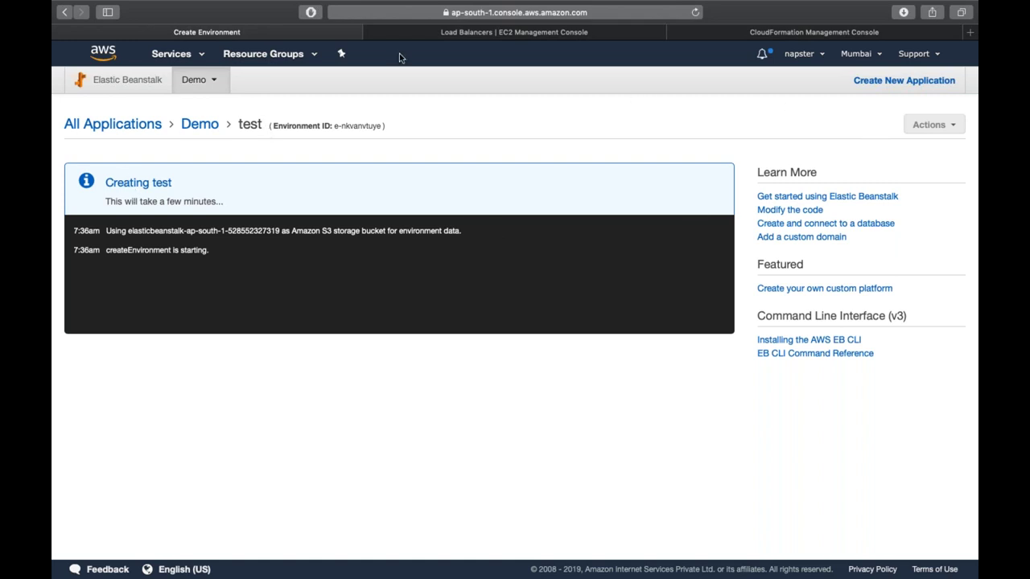
click(695, 12)
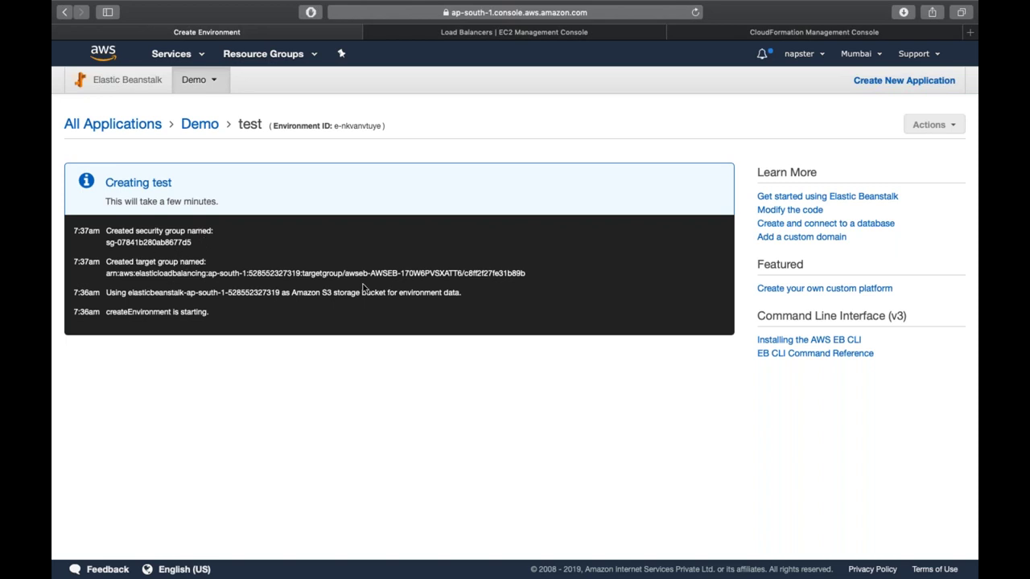
- Select the test environment's CloudFormation stack and refresh its events
click(761, 33)
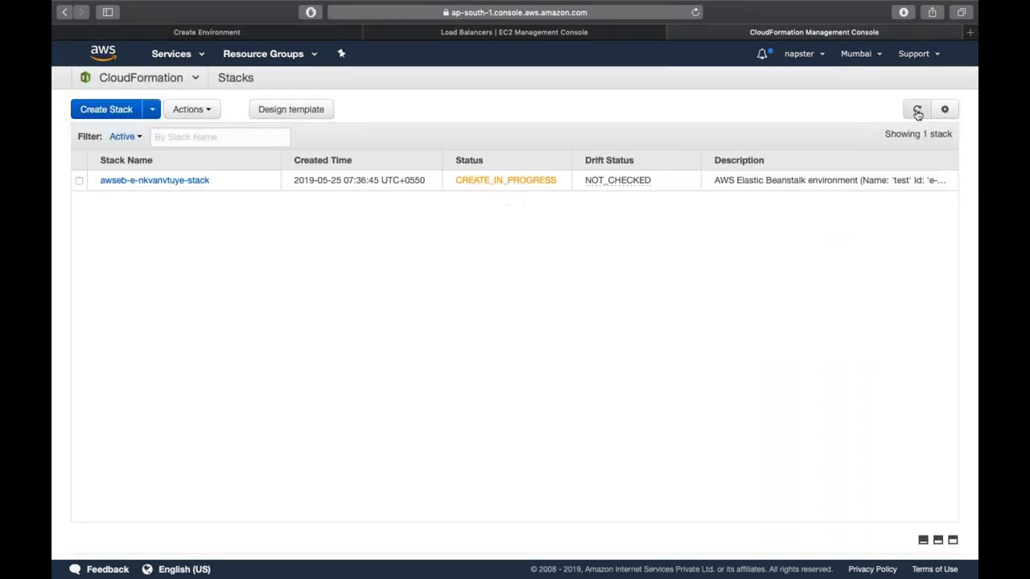
click(626, 187)
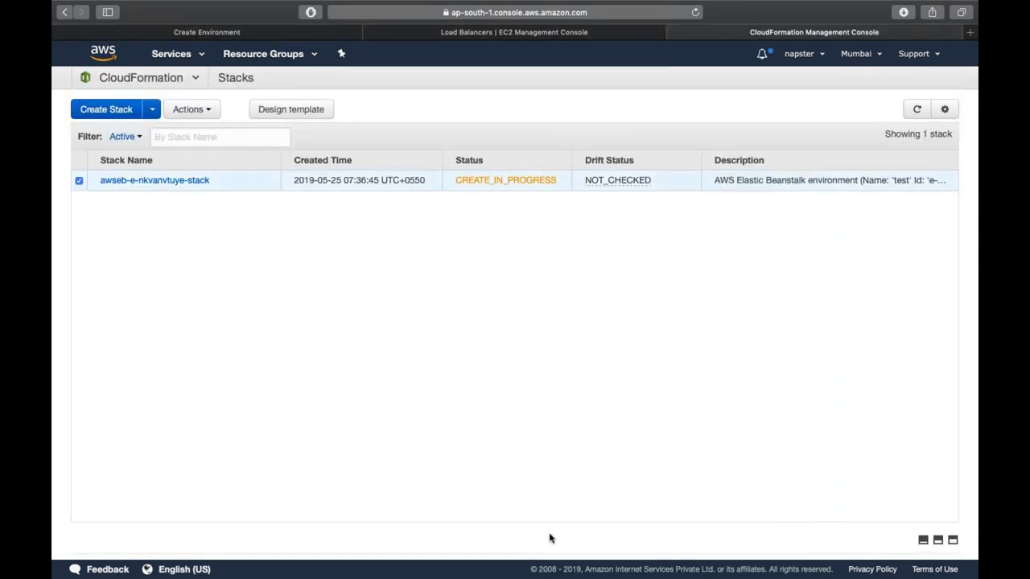
click(938, 541)
scroll(540, 483, down, 2)
scroll(541, 483, down, 3)
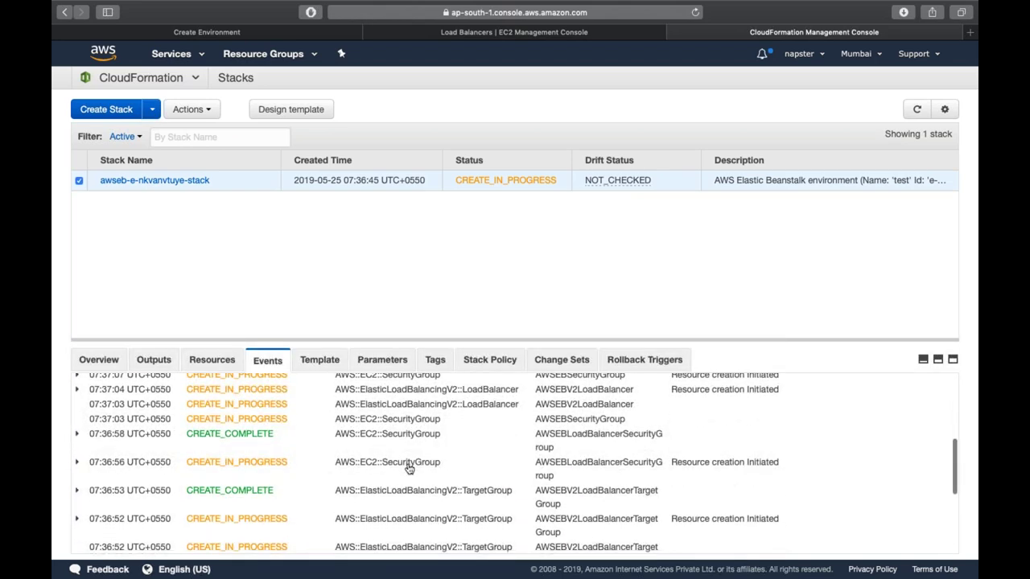
scroll(407, 482, up, 3)
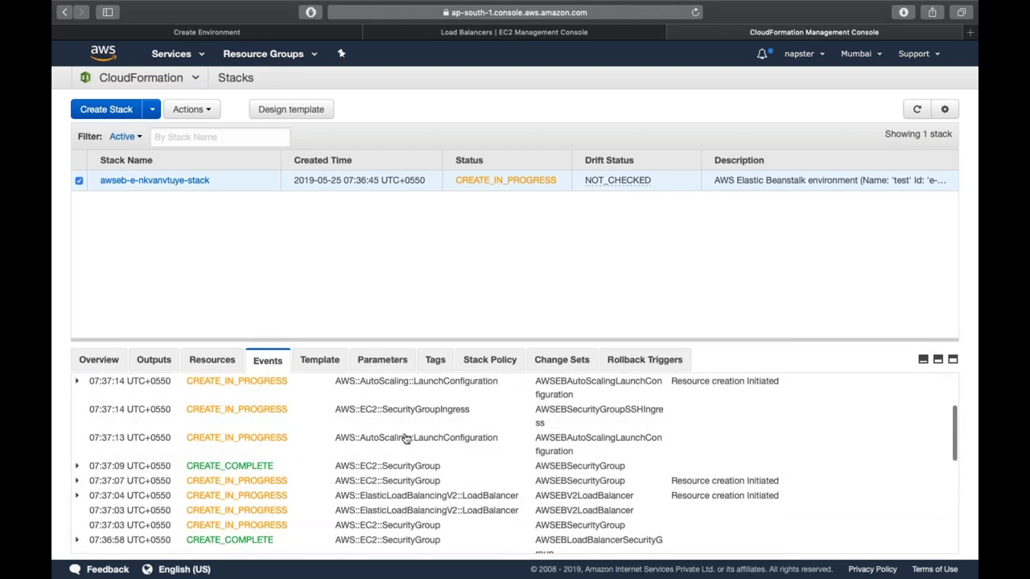
scroll(406, 426, up, 3)
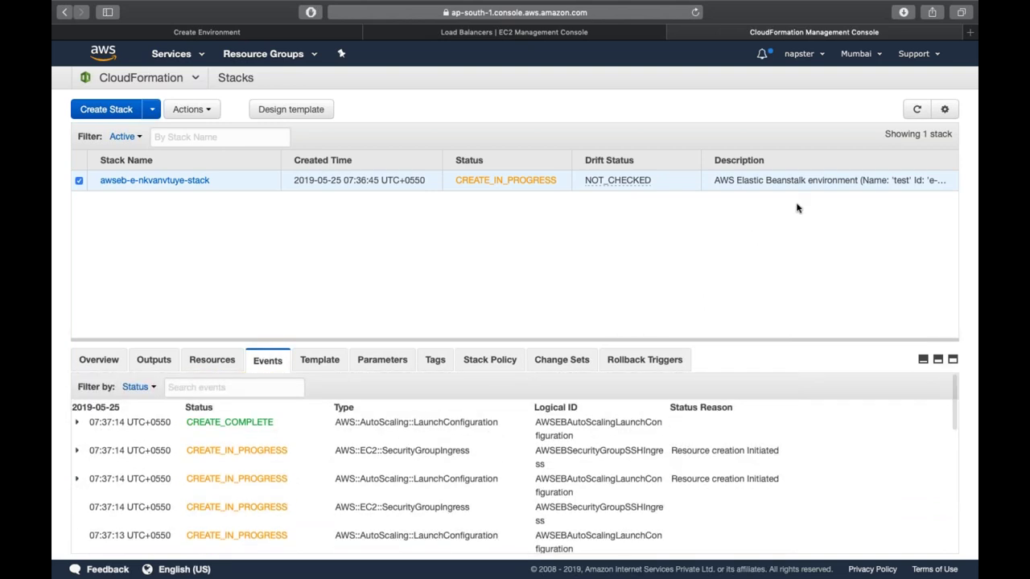
click(912, 111)
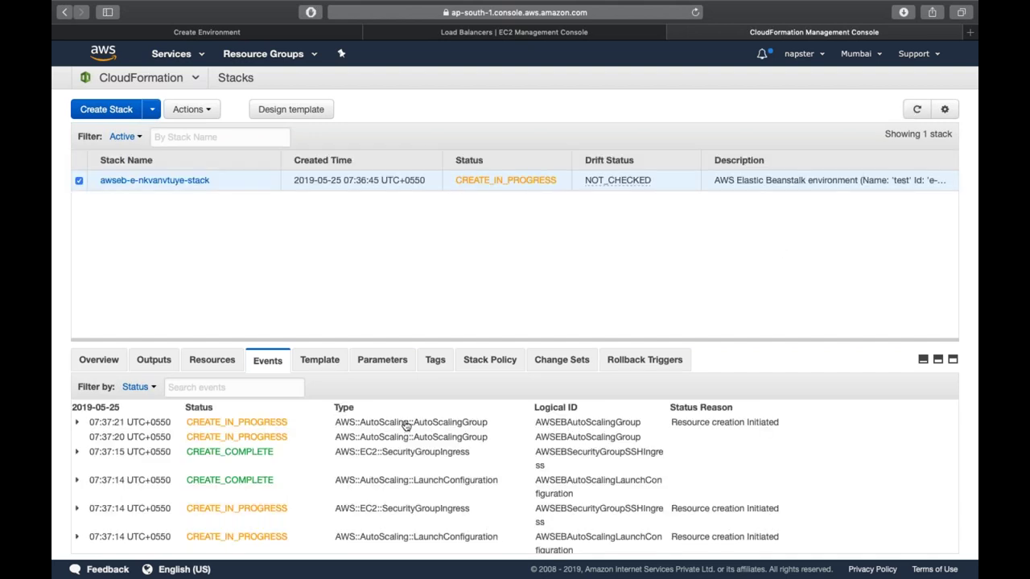
click(910, 115)
- Reload the Elastic Beanstalk creation log several times for new events
click(277, 32)
click(695, 12)
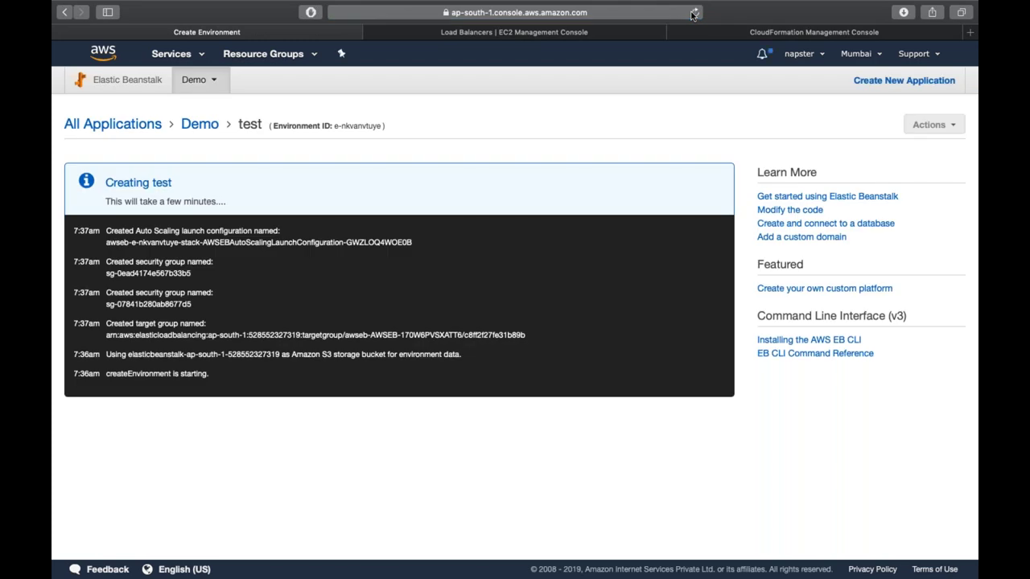
click(694, 15)
click(693, 14)
- Review the stack's Outputs and Resources and copy the AWSEBSecurityGroupSSHIngress identifier
click(813, 34)
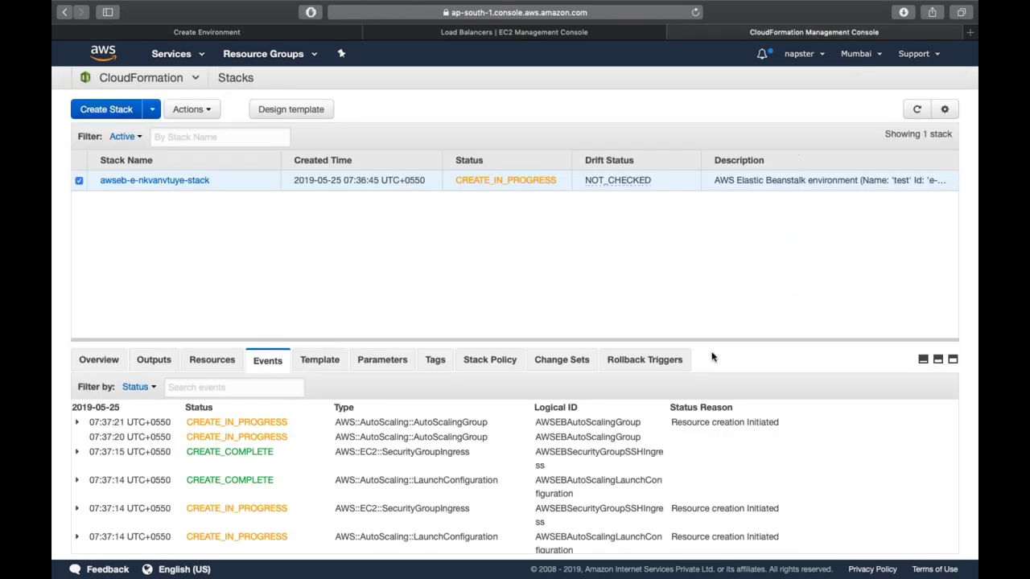
click(172, 366)
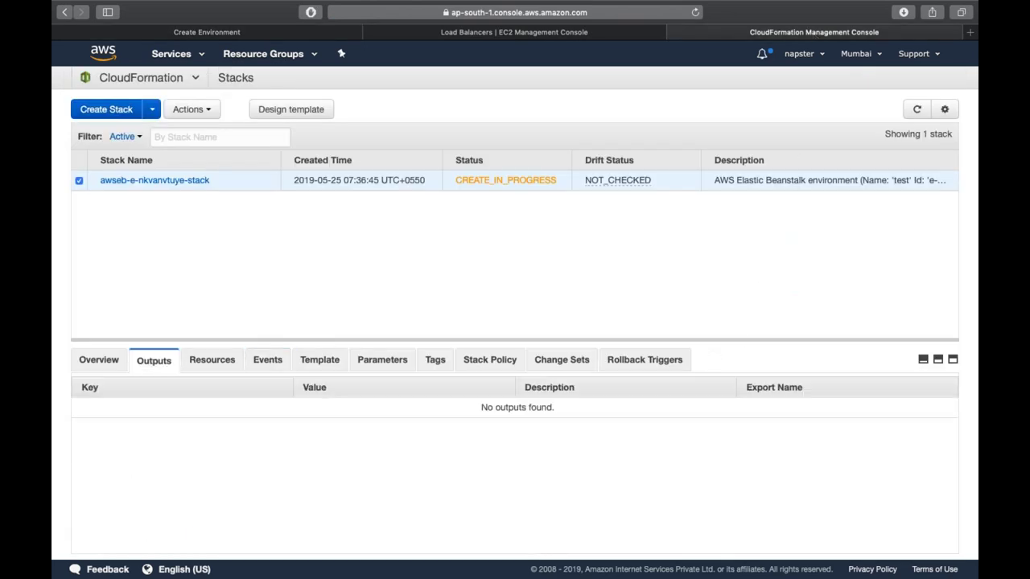
click(233, 360)
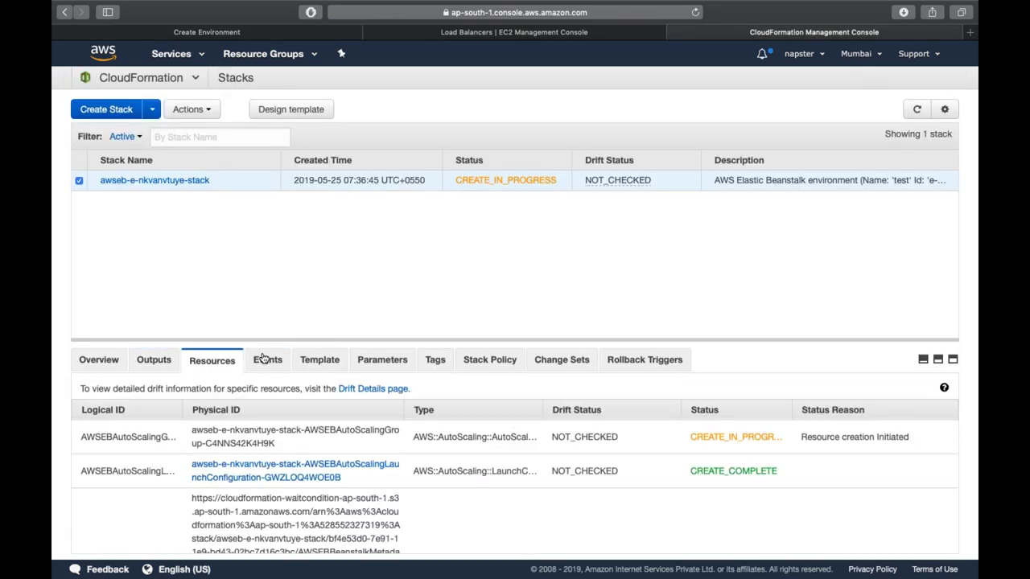
scroll(515, 463, down, 10)
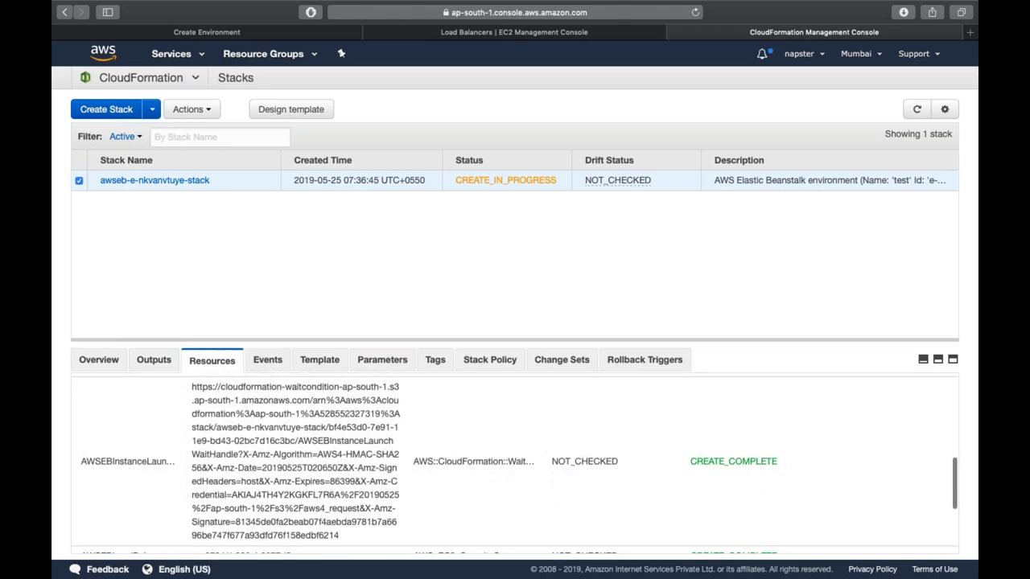
scroll(328, 457, down, 5)
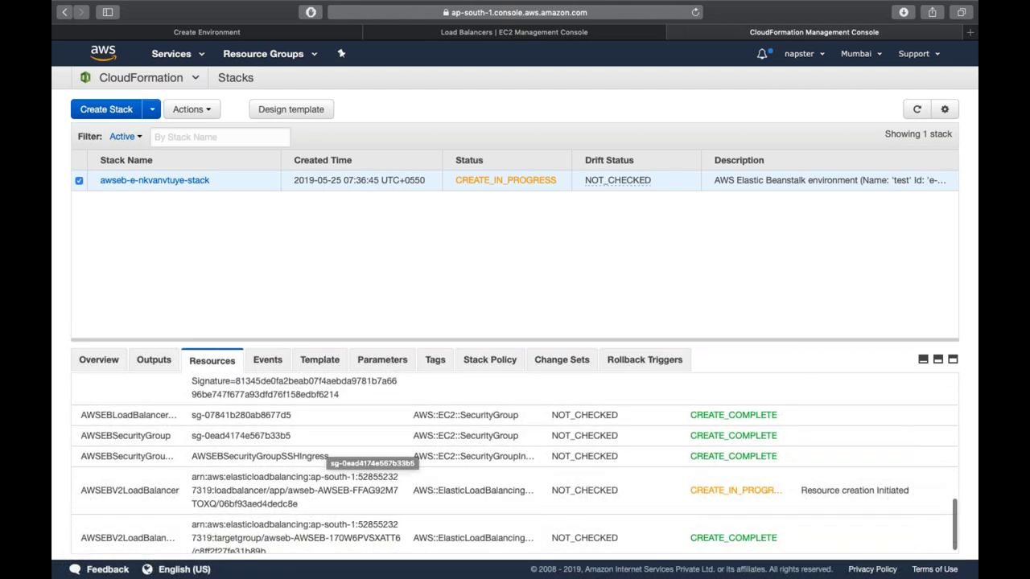
scroll(328, 452, down, 1)
right_click(326, 447)
click(346, 483)
- Refresh the load balancer list and widen its Name column to show full names
click(555, 36)
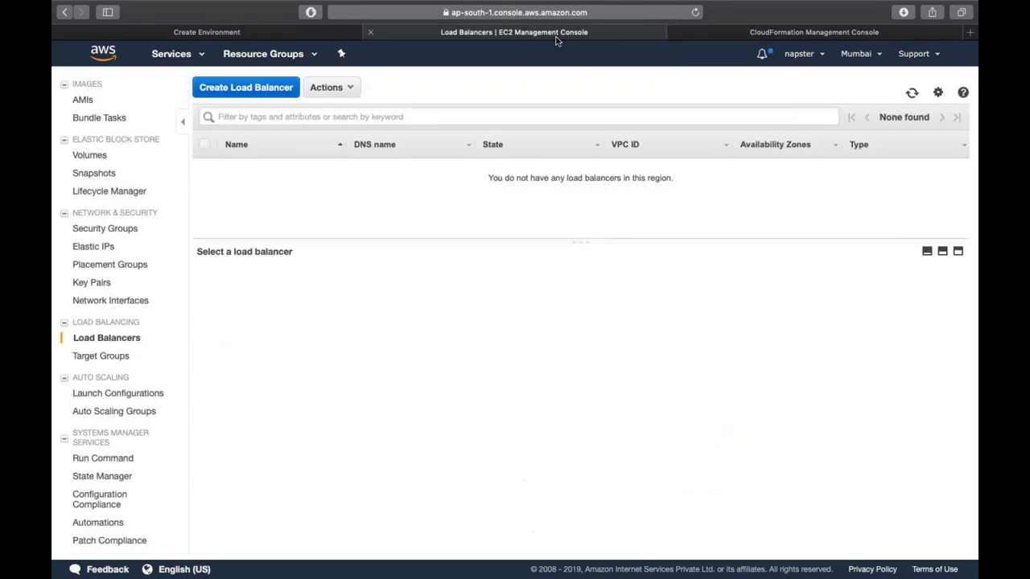
click(911, 94)
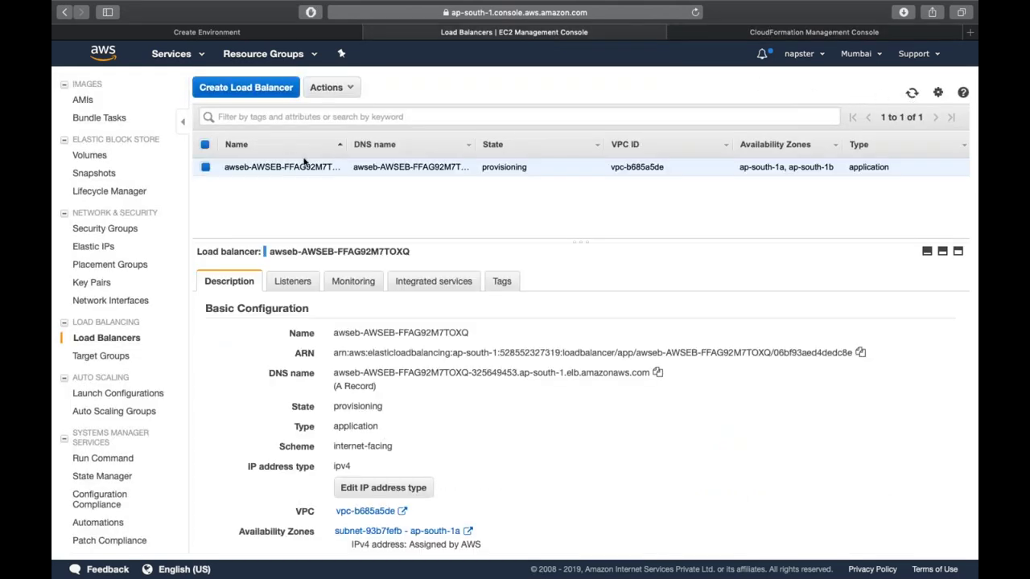
drag(347, 145, 414, 145)
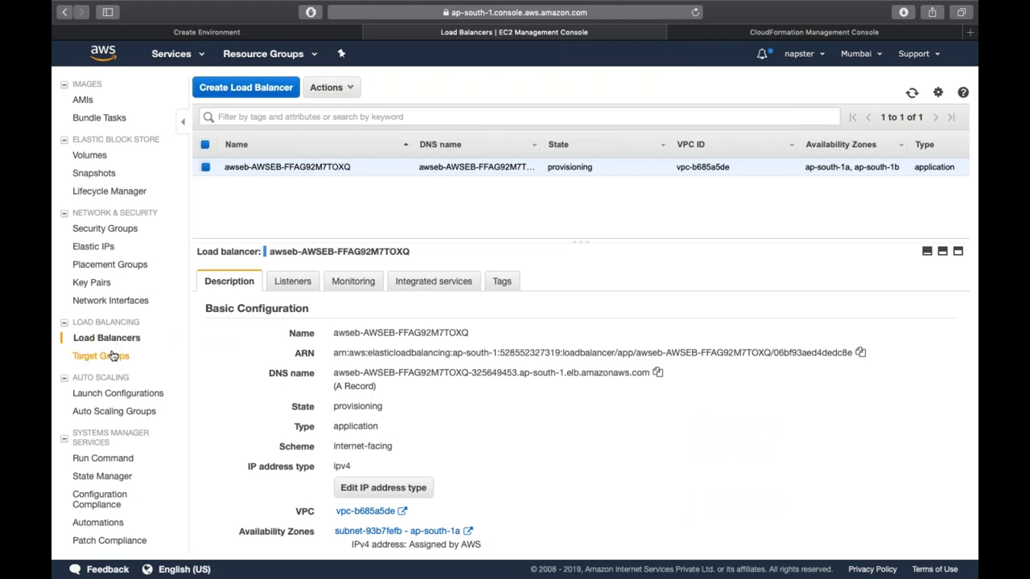
- Browse the target groups, launch configurations and auto scaling groups lists
click(113, 356)
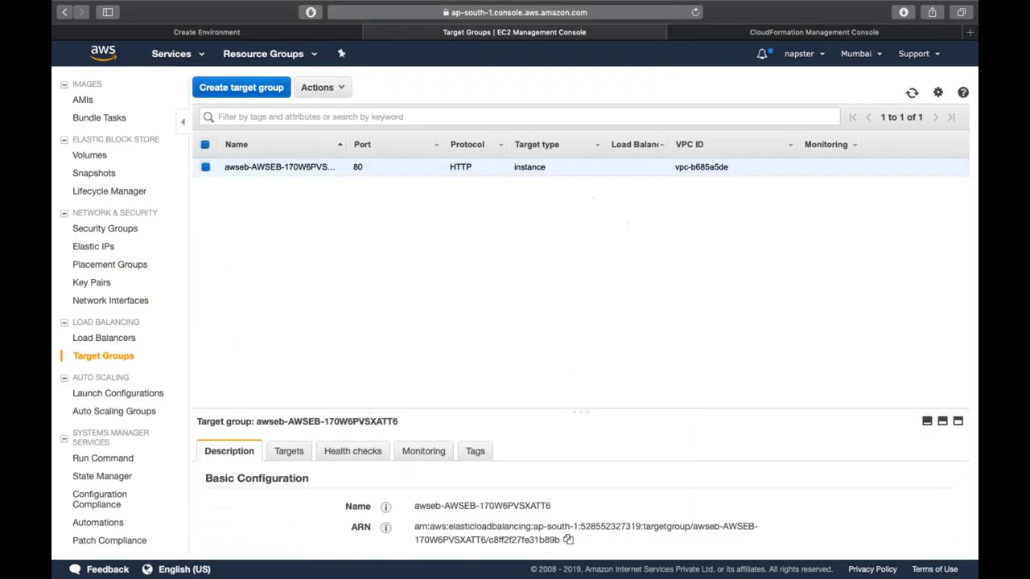
click(133, 394)
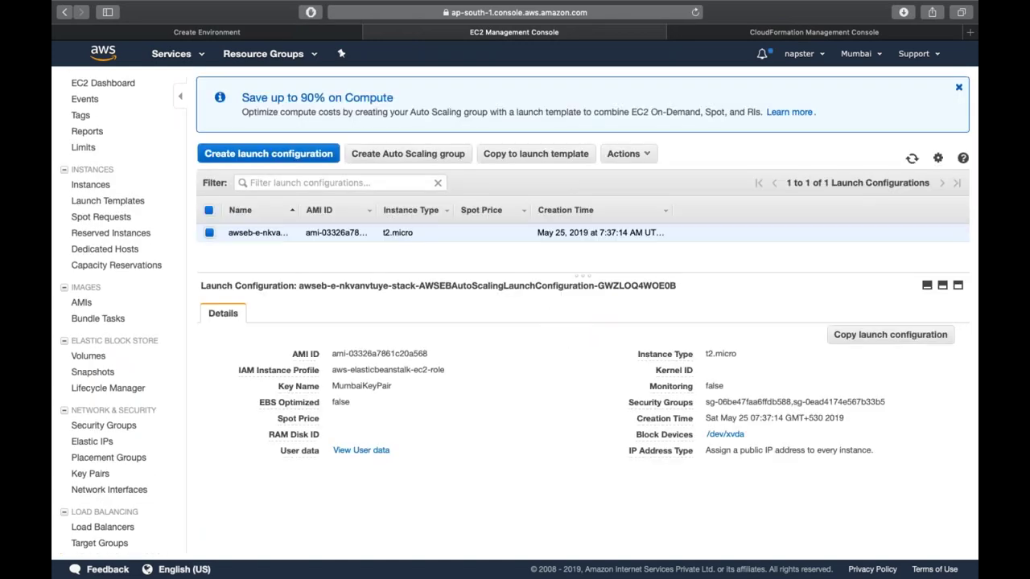
scroll(125, 464, down, 5)
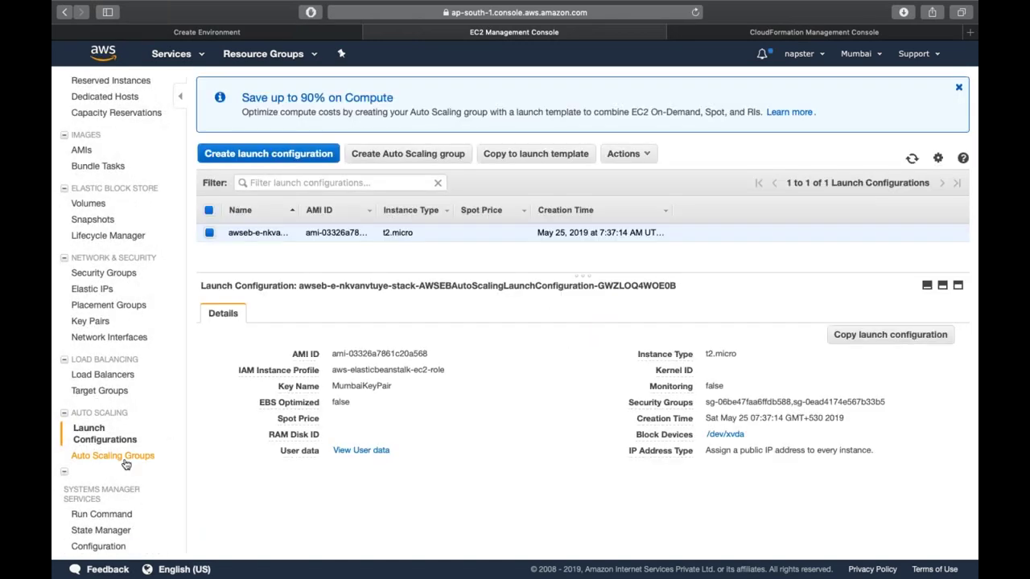
click(121, 456)
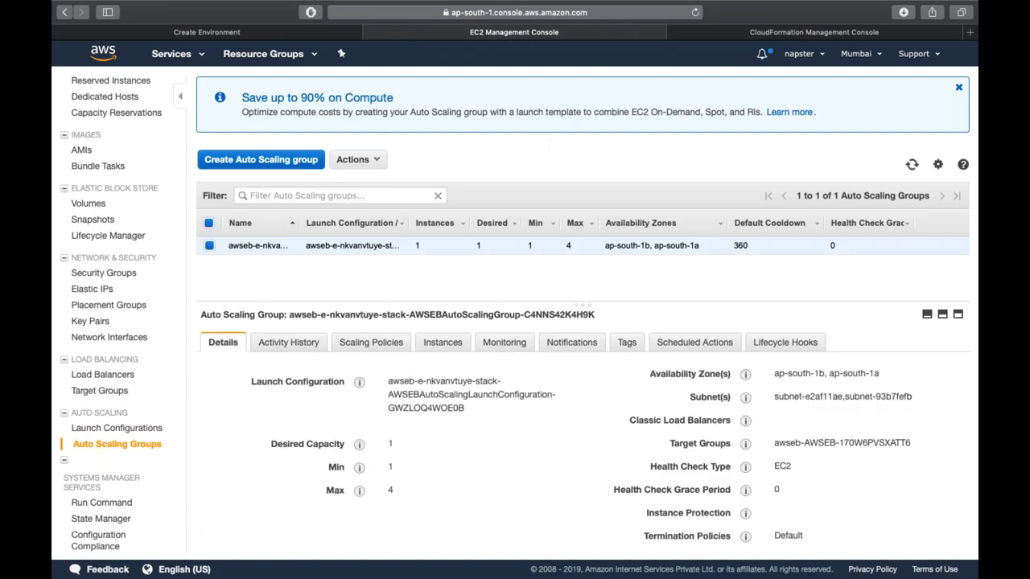
scroll(129, 335, up, 5)
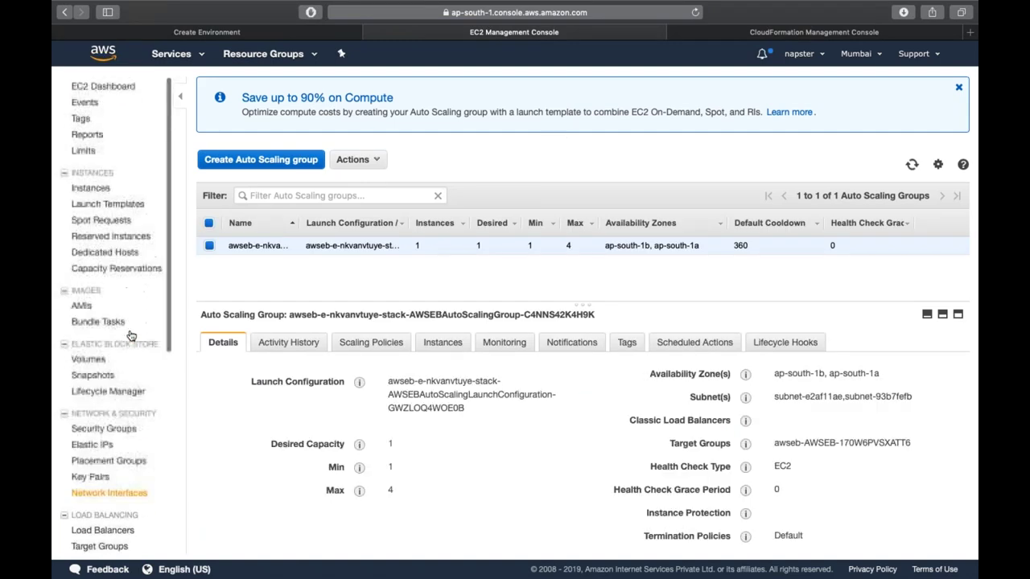
- Review the running t2.micro test instance's details, then return to the Create Environment tab
click(104, 191)
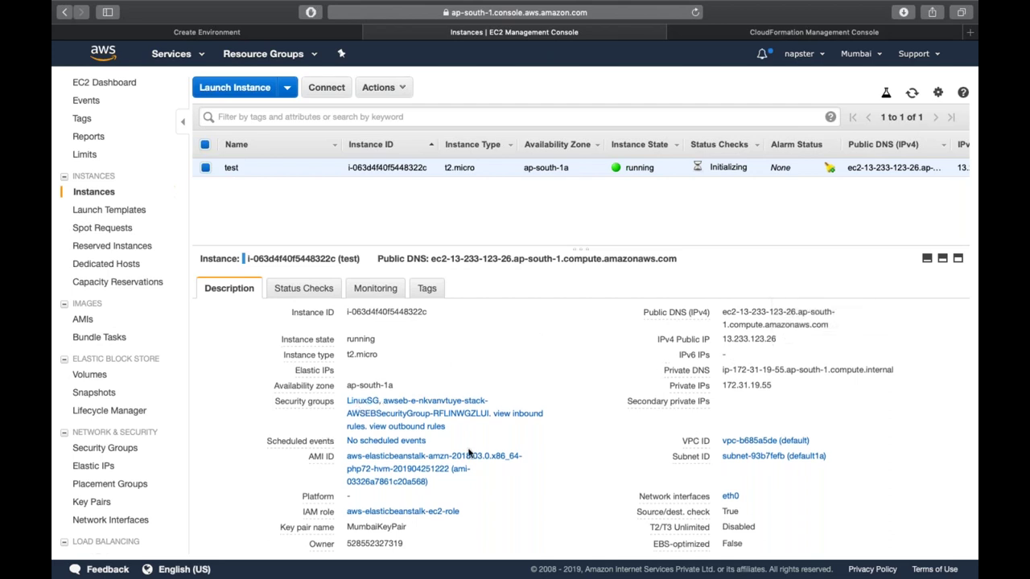
scroll(469, 455, down, 4)
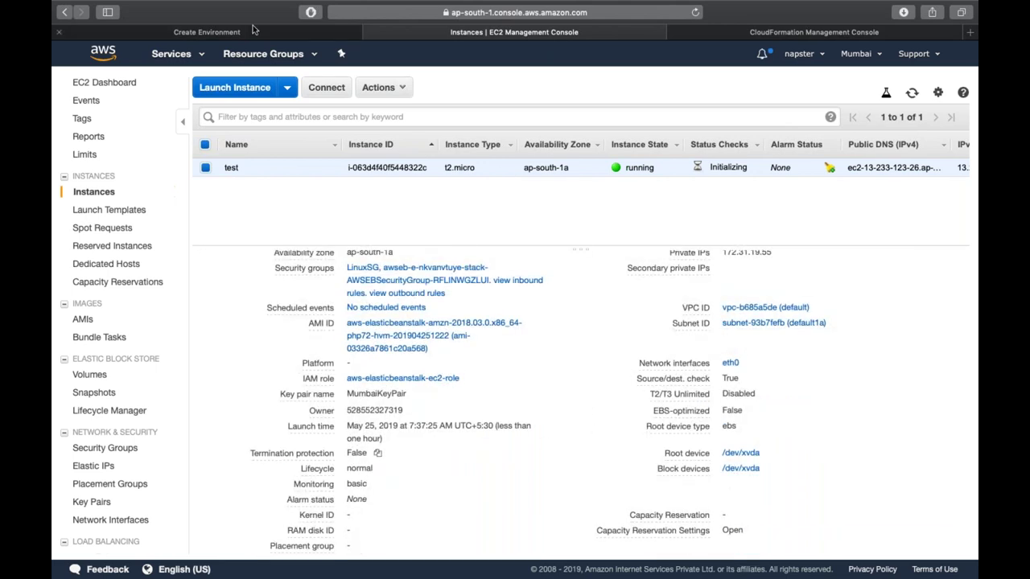
click(252, 30)
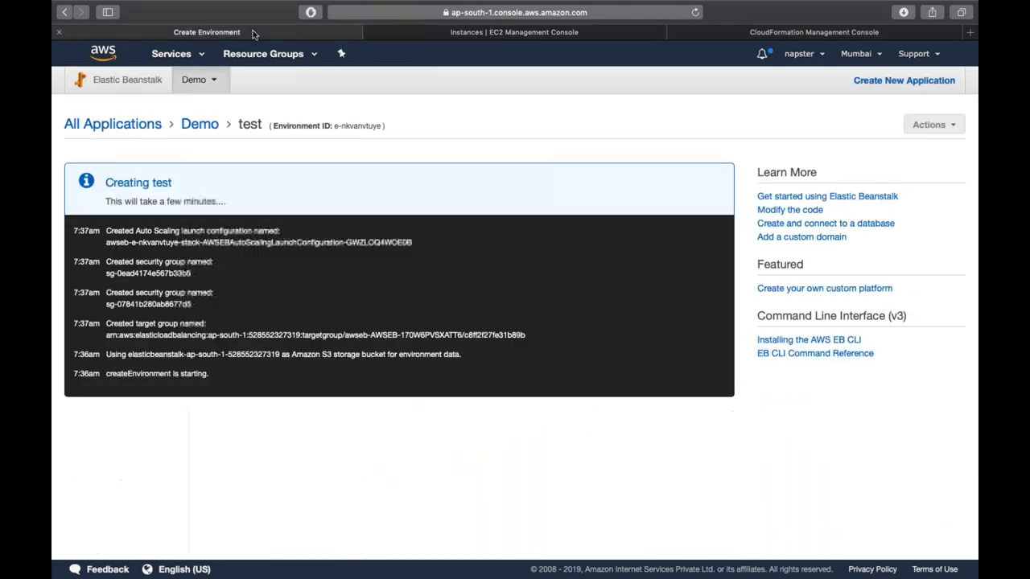
- Refresh the creation progress and load the environment URL in a new tab
click(696, 12)
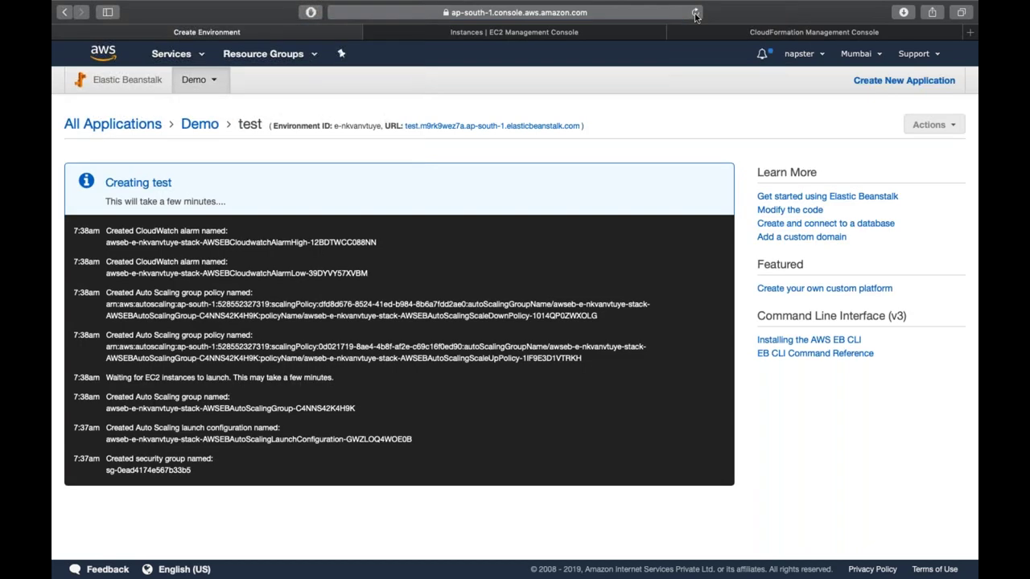
click(696, 13)
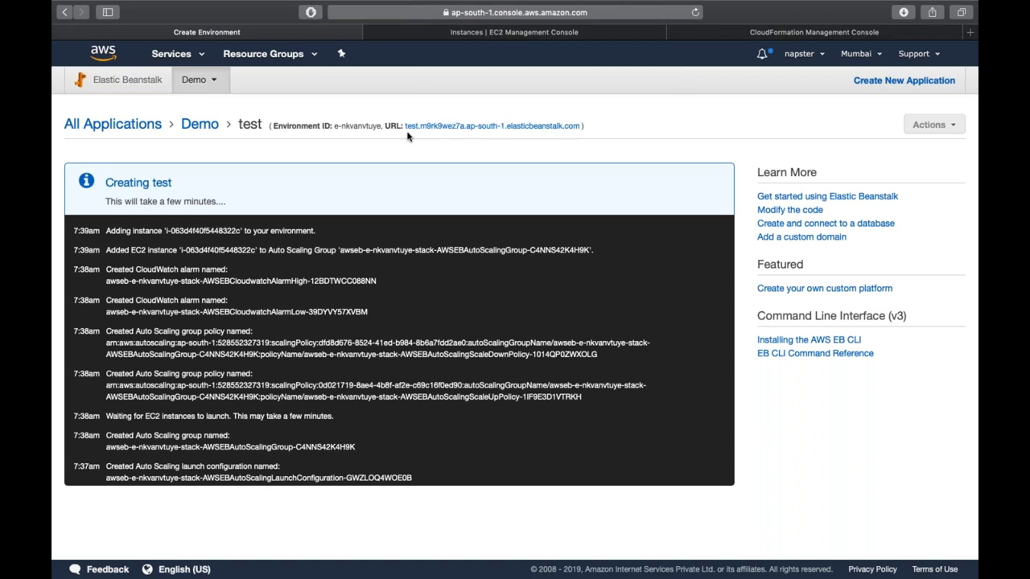
drag(403, 126, 581, 123)
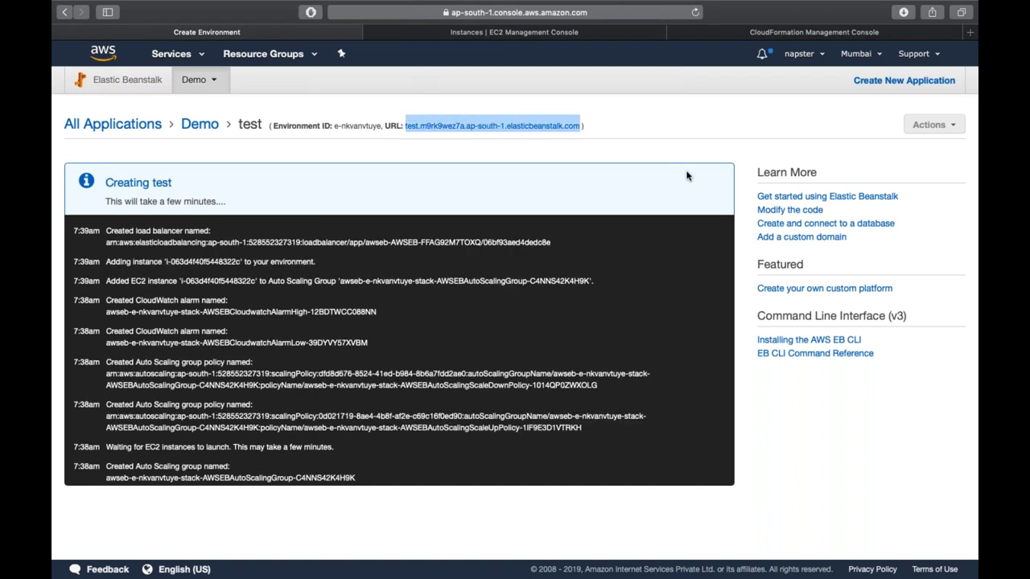
key(super+t)
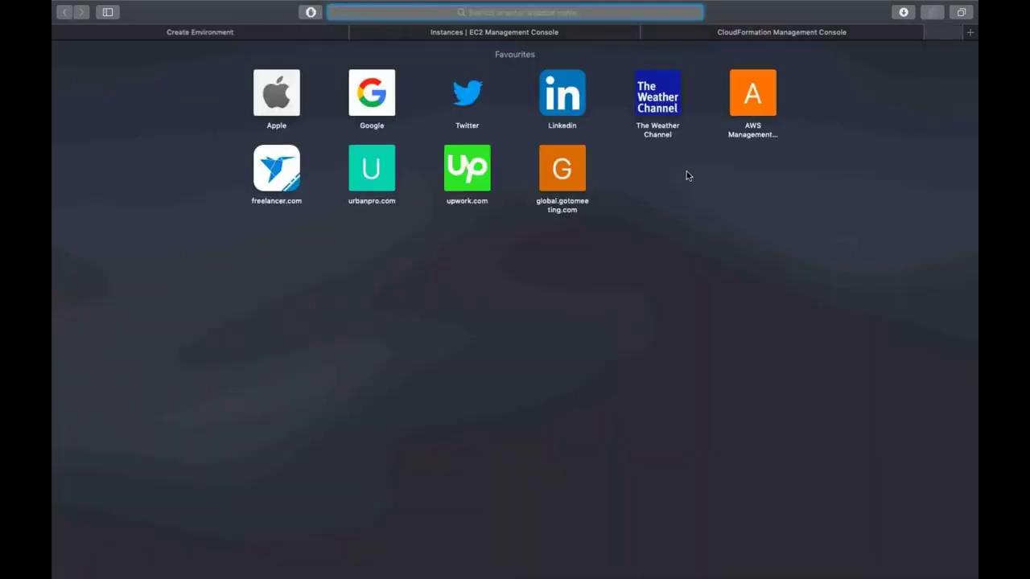
key(super+v)
key(Return)
key(ctrl+Tab)
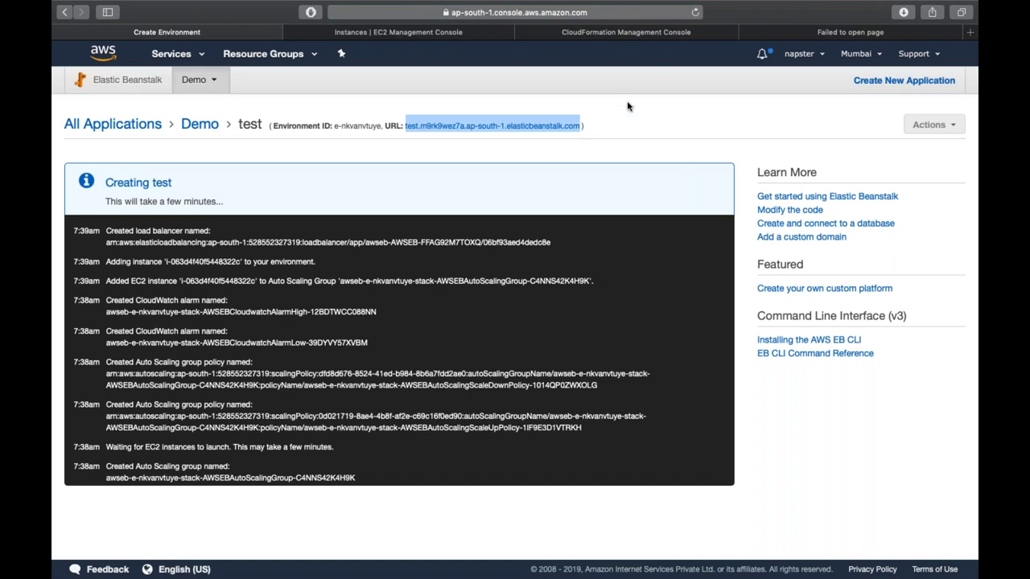
- Refresh the environment events again, then copy the test instance's public IP 13.233.123.26
click(696, 13)
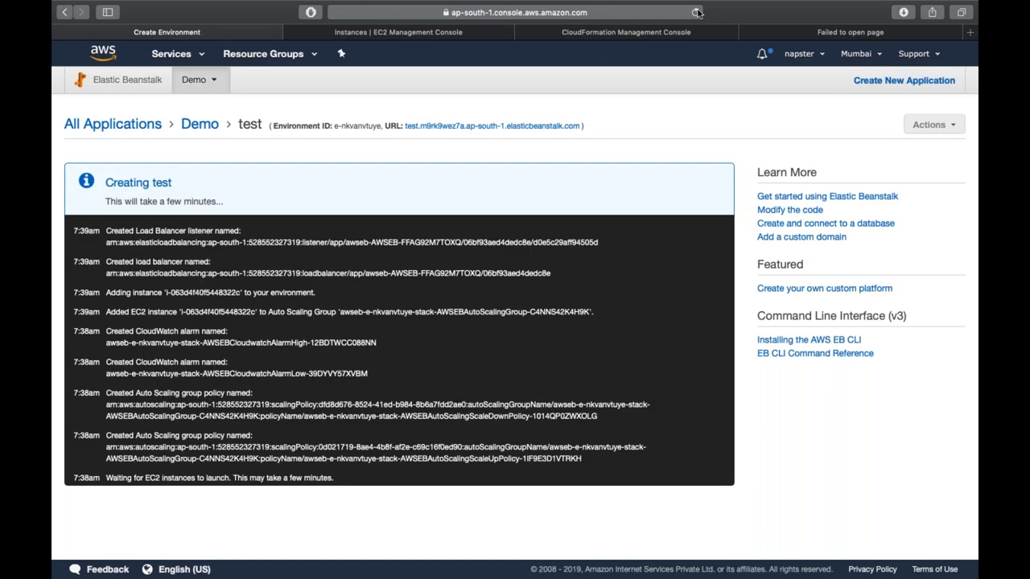
click(697, 12)
click(697, 12)
click(454, 37)
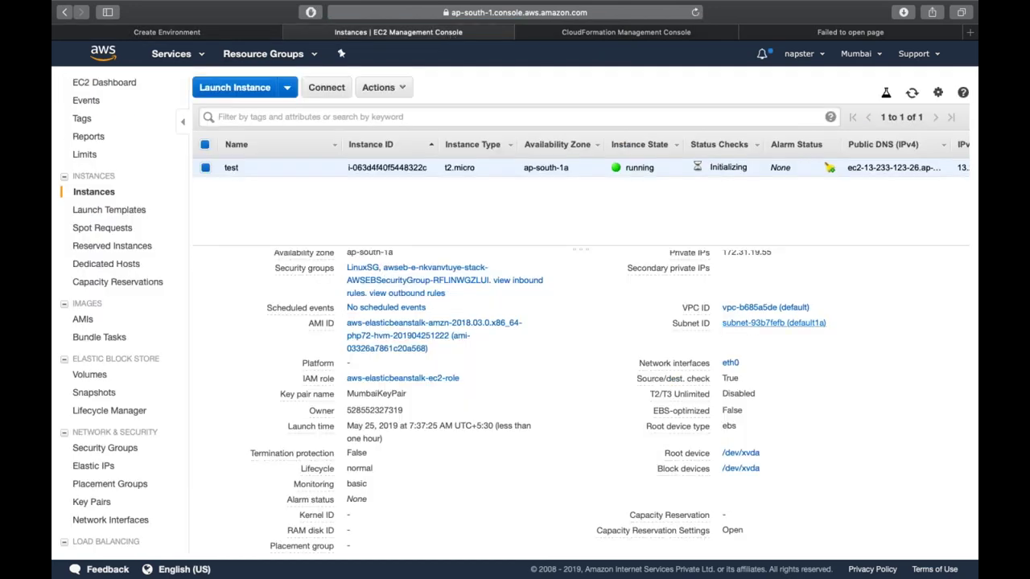
click(787, 339)
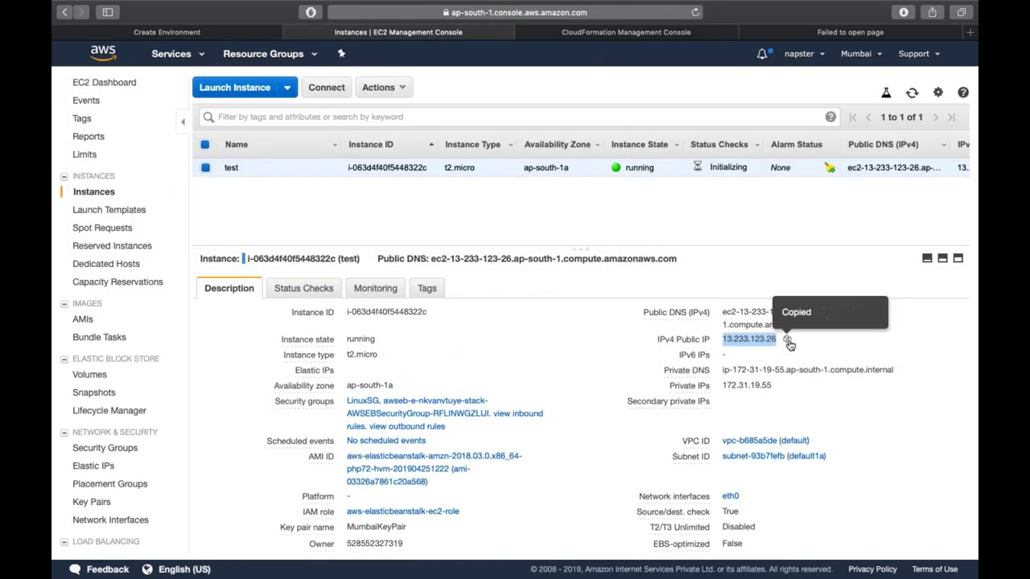
key(super+t)
- Load 13.233.123.26 to see the PHP Congratulations page, then close it and the failed tab
key(super+v)
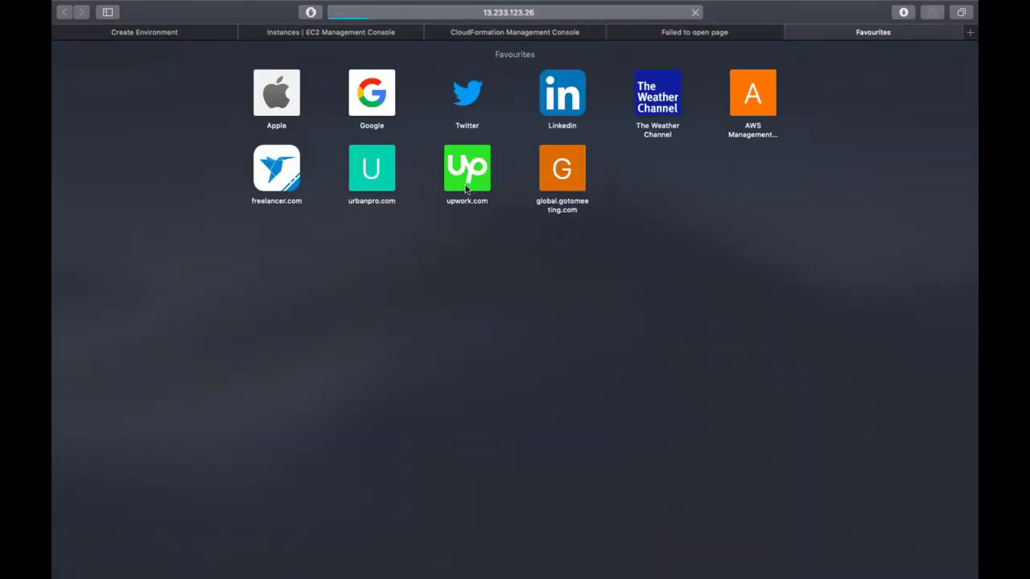
key(Return)
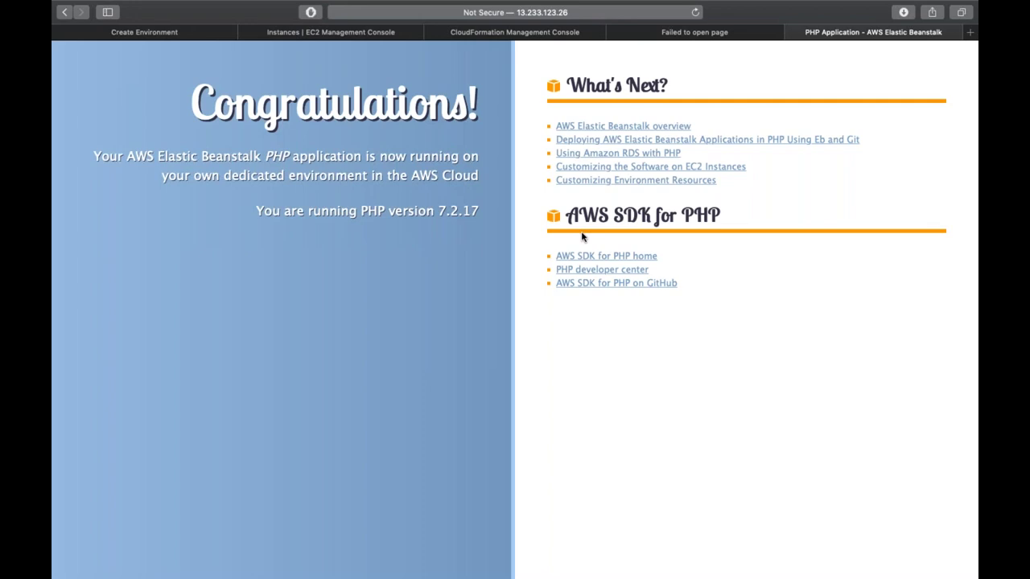
click(597, 13)
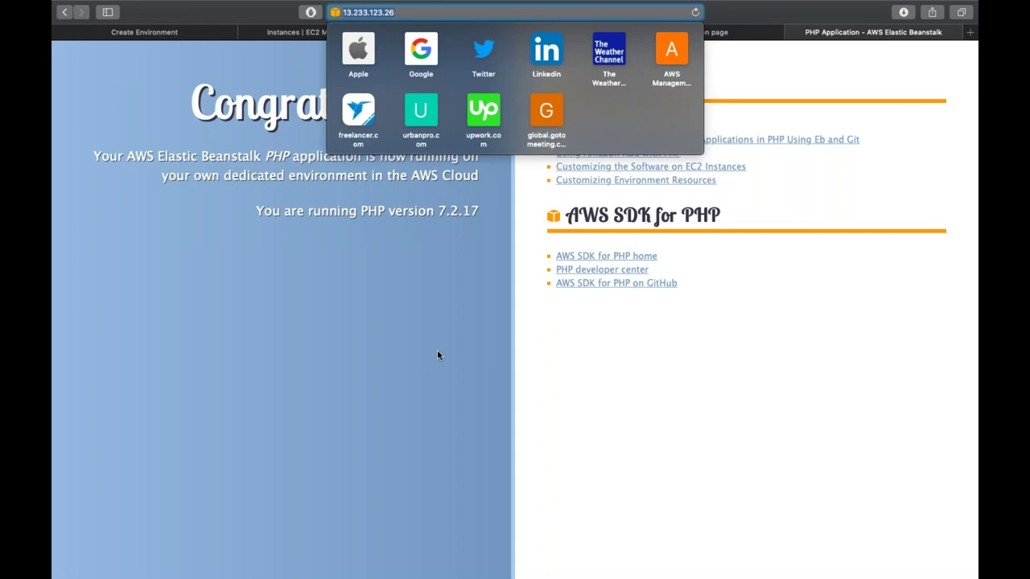
key(Escape)
key(super+w)
key(super+w)
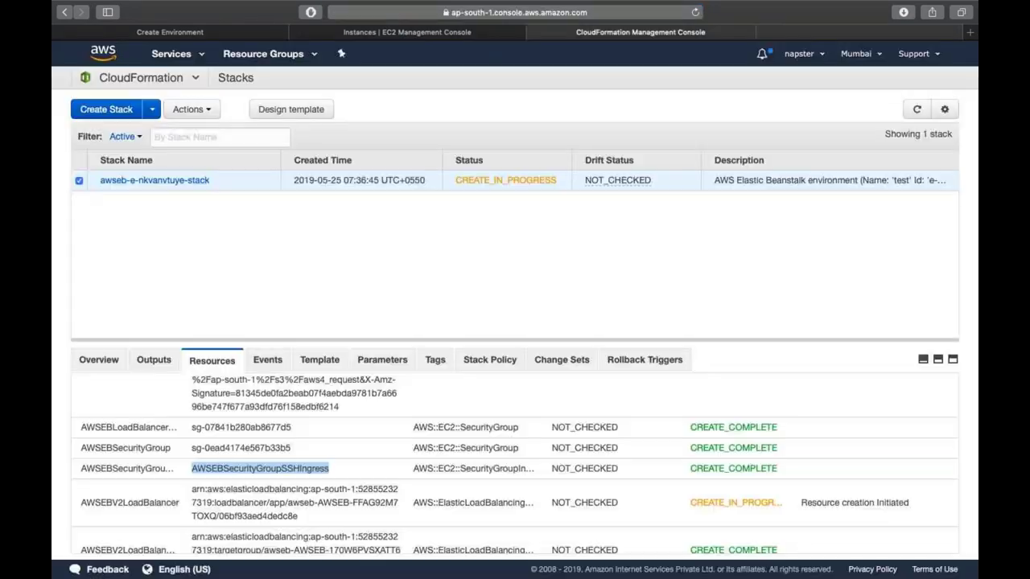
- Confirm Green health, view the sample PHP page from the environment URL, then open Upload and Deploy
key(ctrl+Tab)
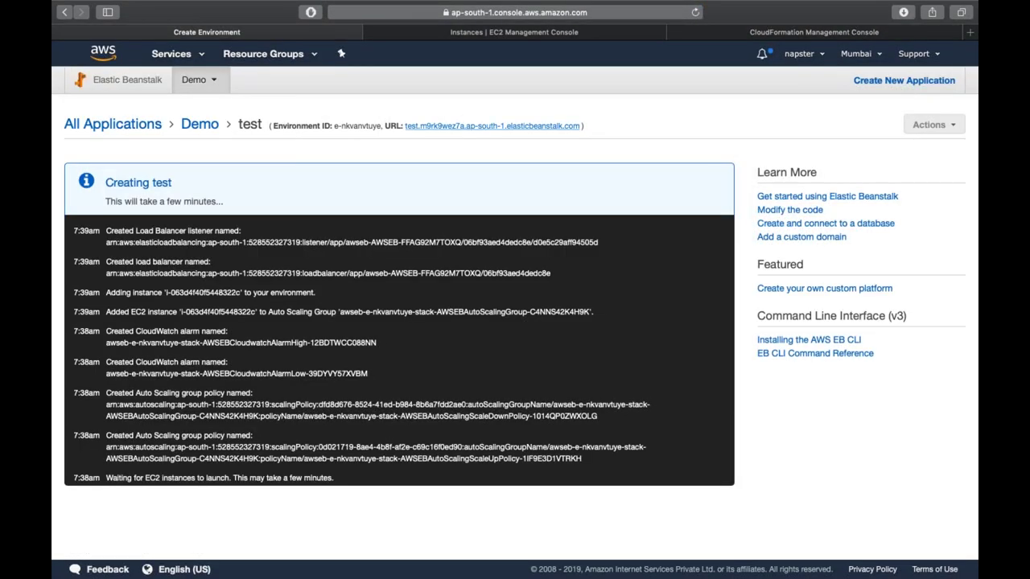
click(696, 14)
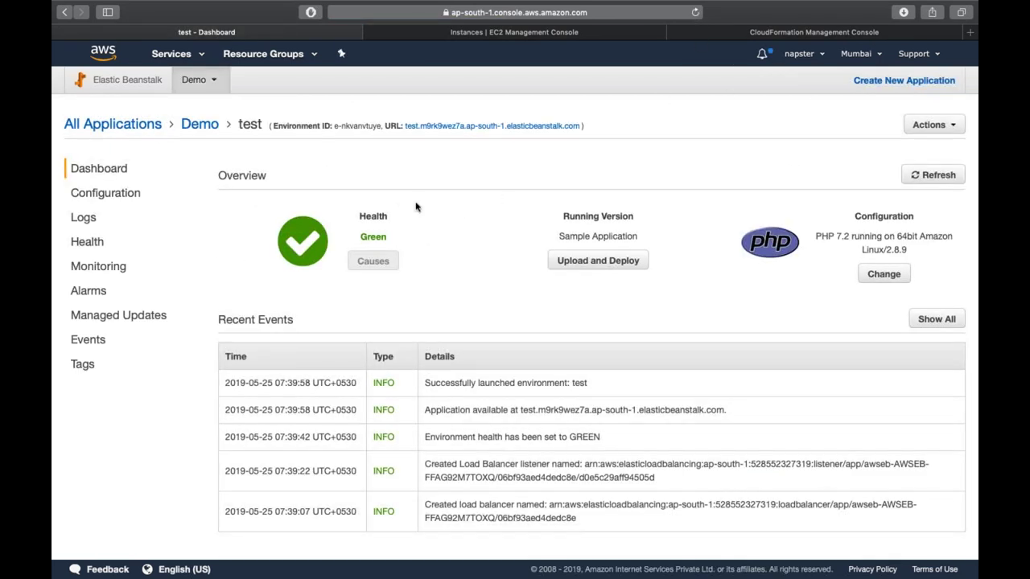
super+click(471, 129)
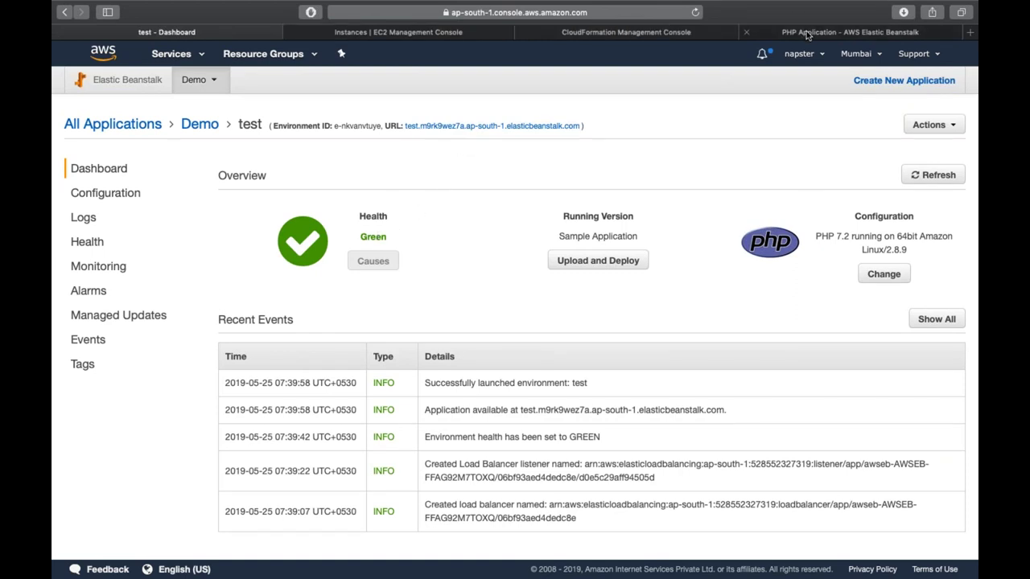
click(807, 34)
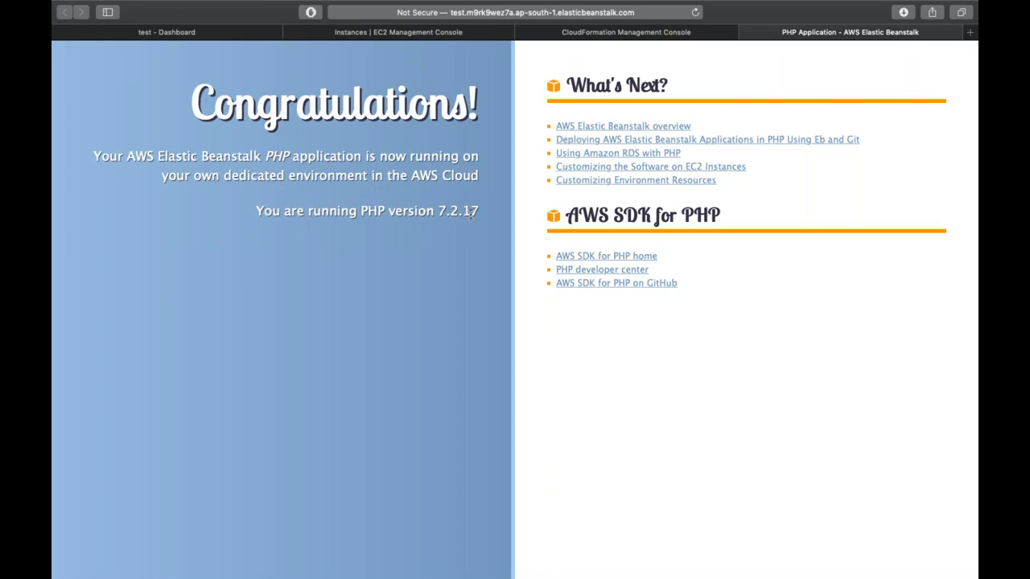
click(154, 32)
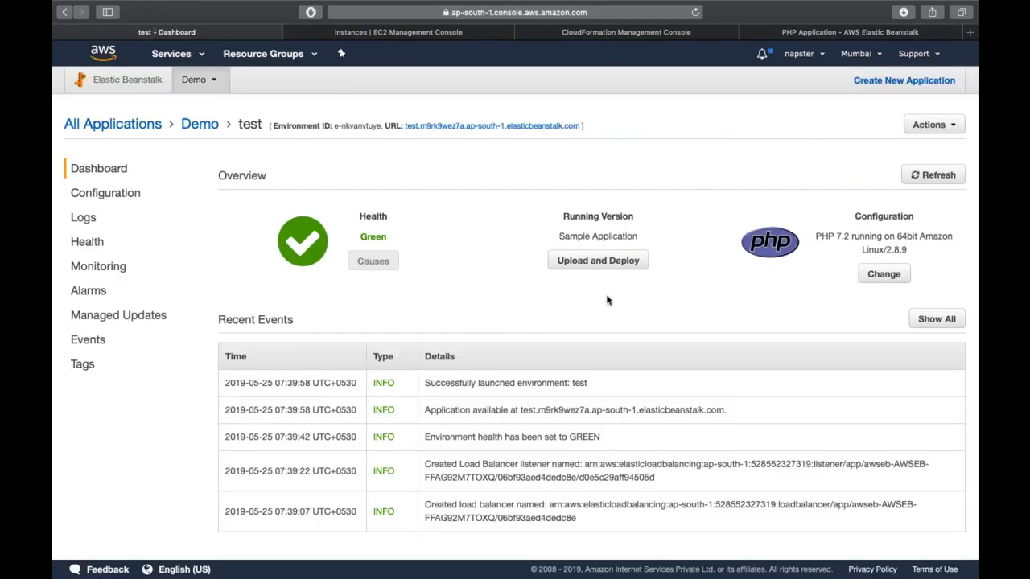
click(576, 266)
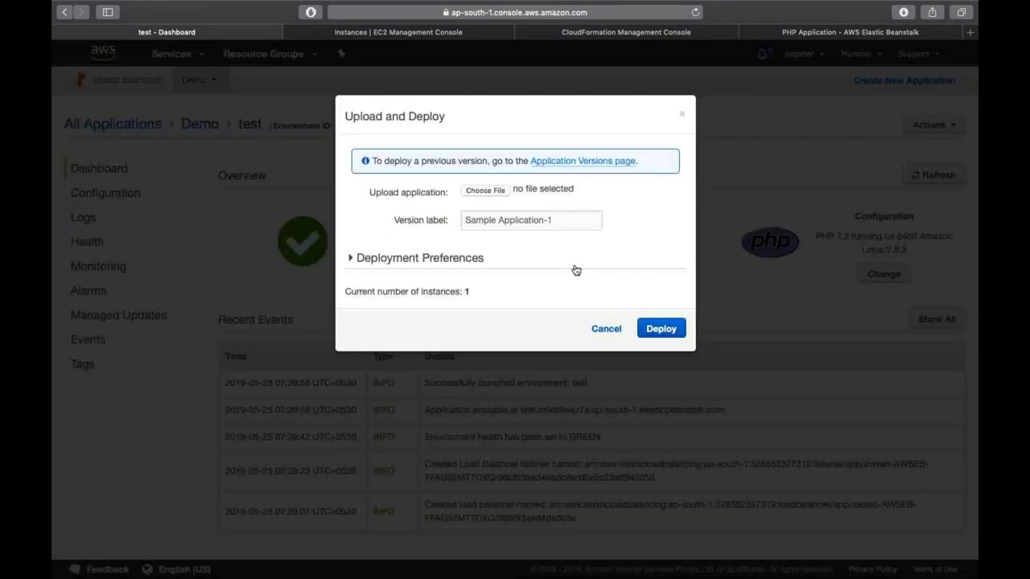
- Dismiss the file chooser and cancel the Upload and Deploy dialog without selecting any file
click(482, 192)
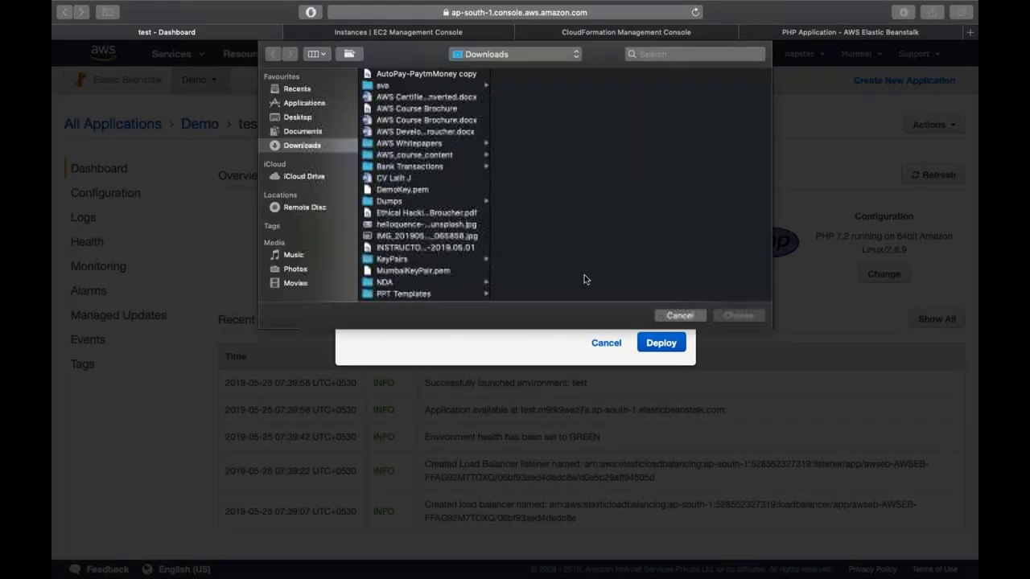
click(680, 315)
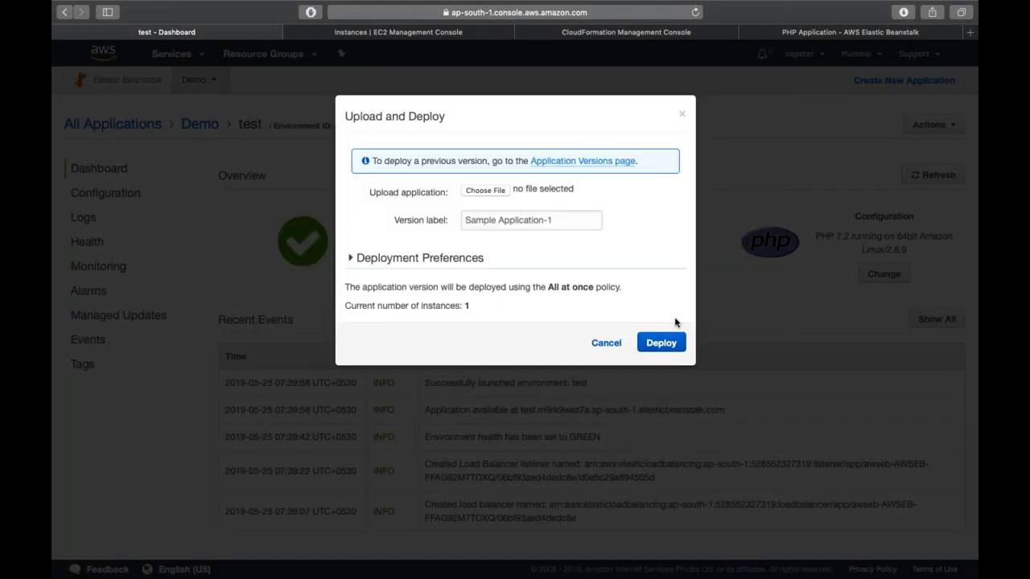
click(607, 343)
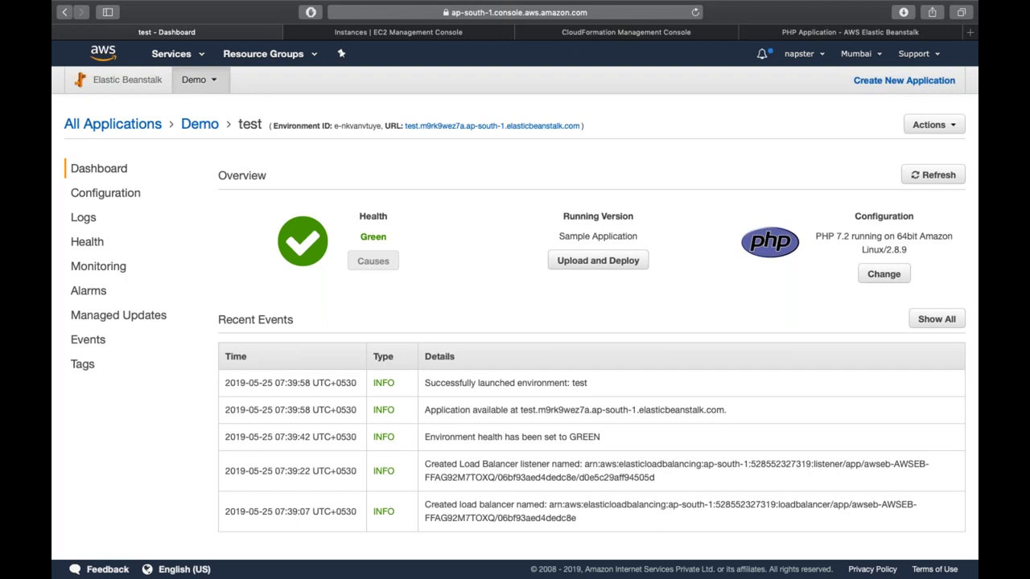
- Look over the test environment's Configuration cards, then go back to its dashboard
scroll(515, 321, down, 1)
click(106, 193)
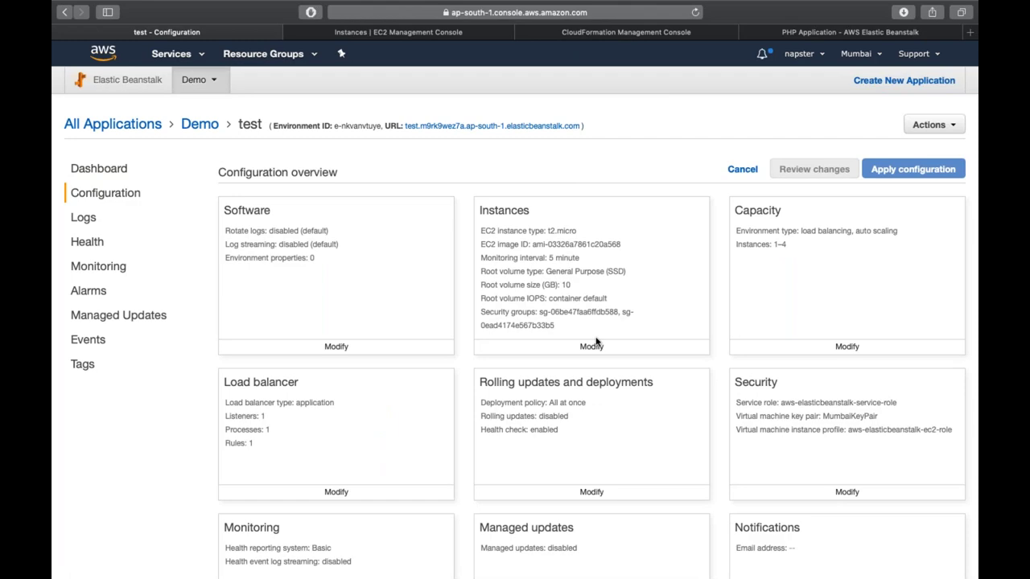
scroll(595, 342, down, 5)
scroll(595, 342, up, 5)
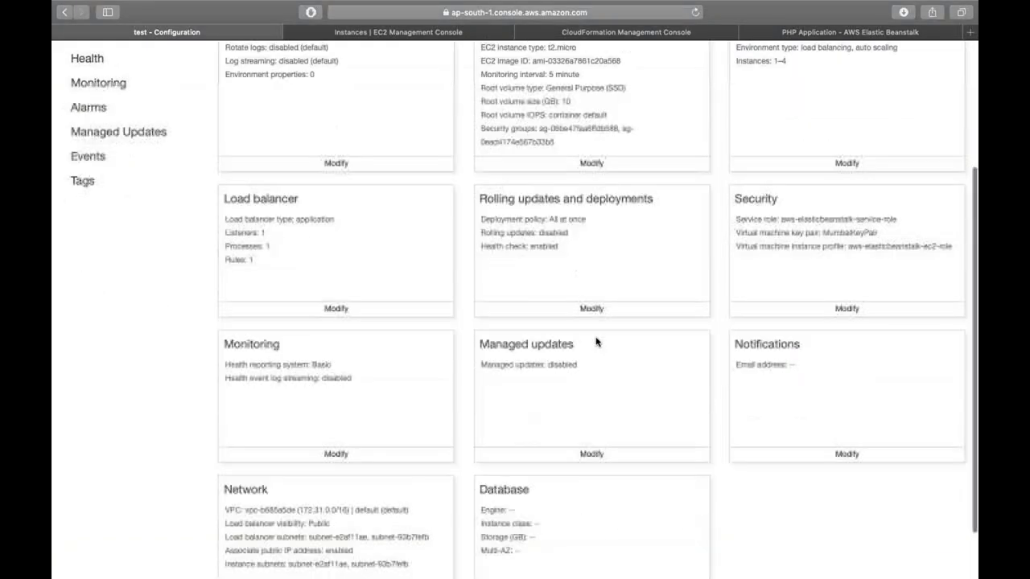
click(115, 171)
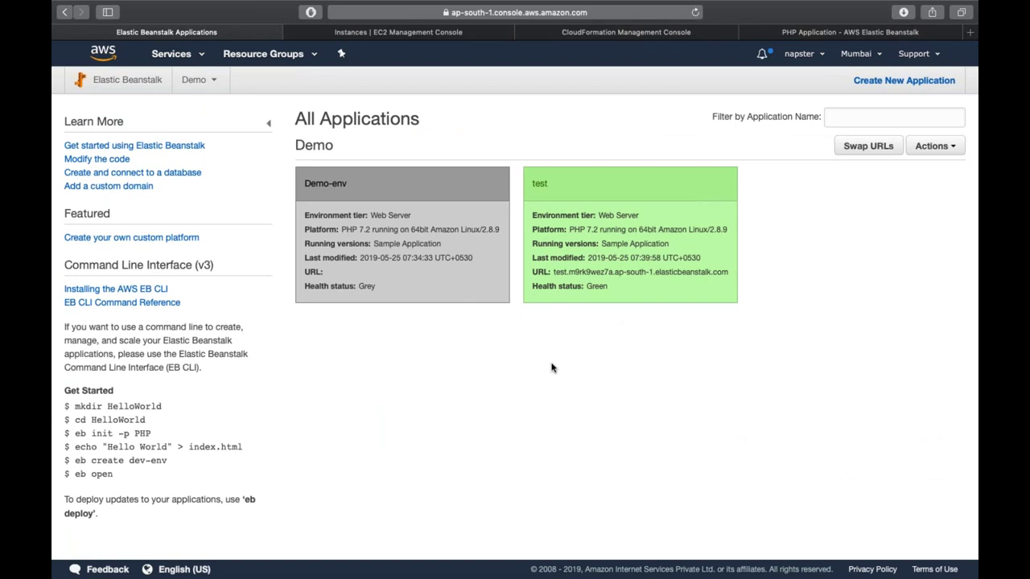
- Search the web for 'free html templates' in a new tab and open free-css.com
key(super+t)
text(free html)
key(Down)
key(Return)
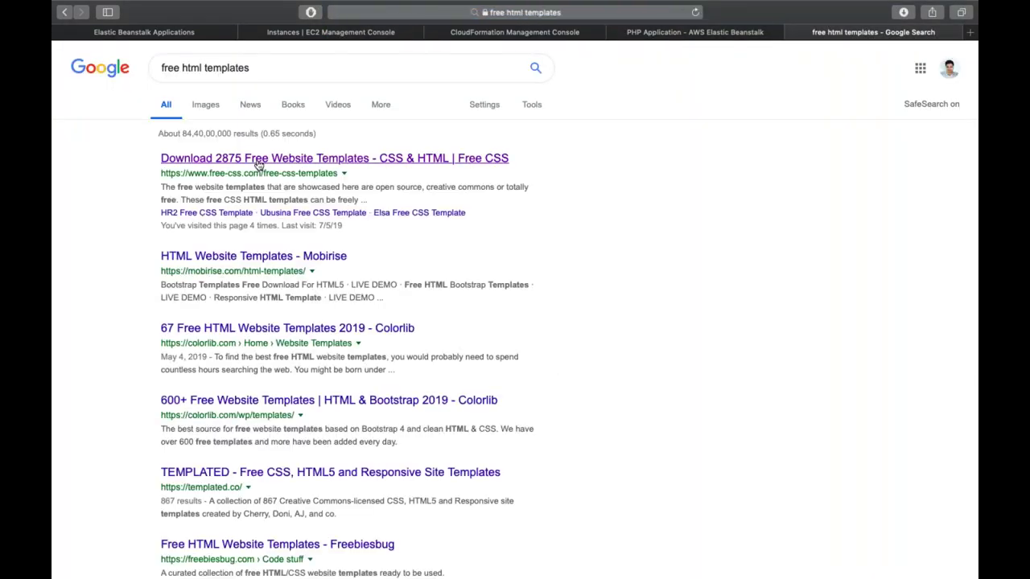
click(258, 164)
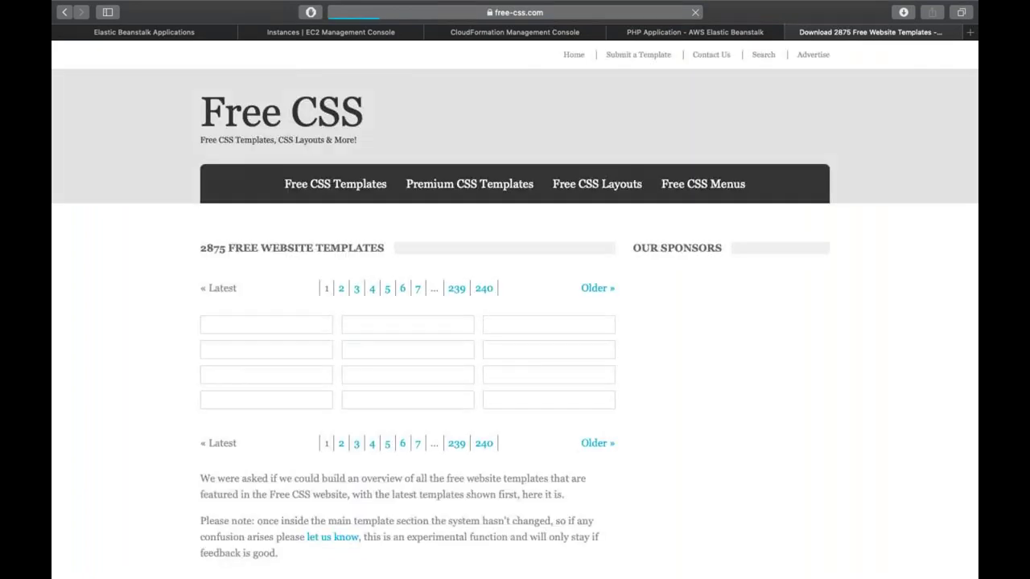
- Download the Edgpress template from Free CSS and check Safari's recent downloads
scroll(336, 231, down, 3)
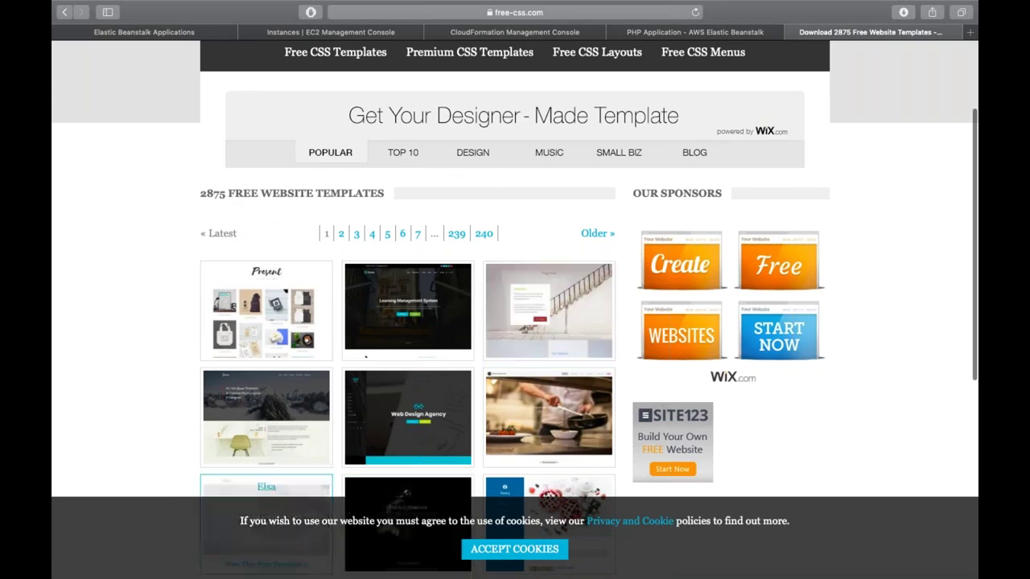
scroll(138, 442, down, 3)
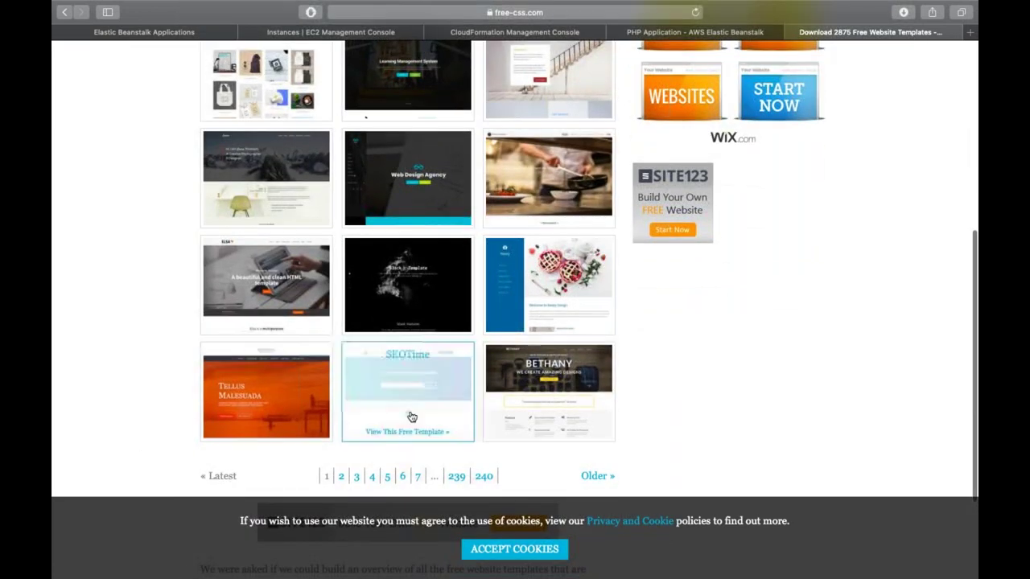
click(281, 396)
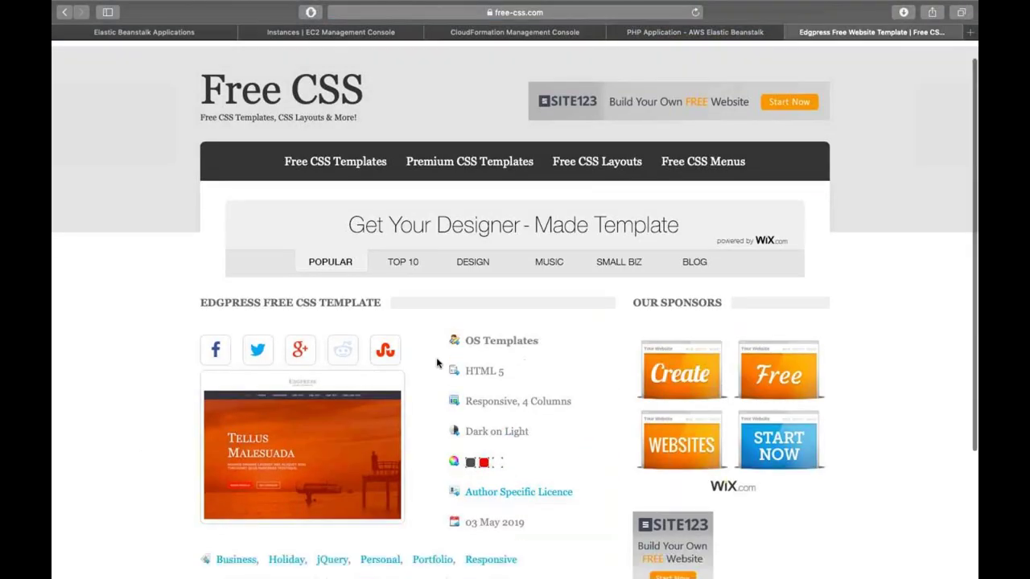
scroll(328, 437, down, 5)
click(328, 437)
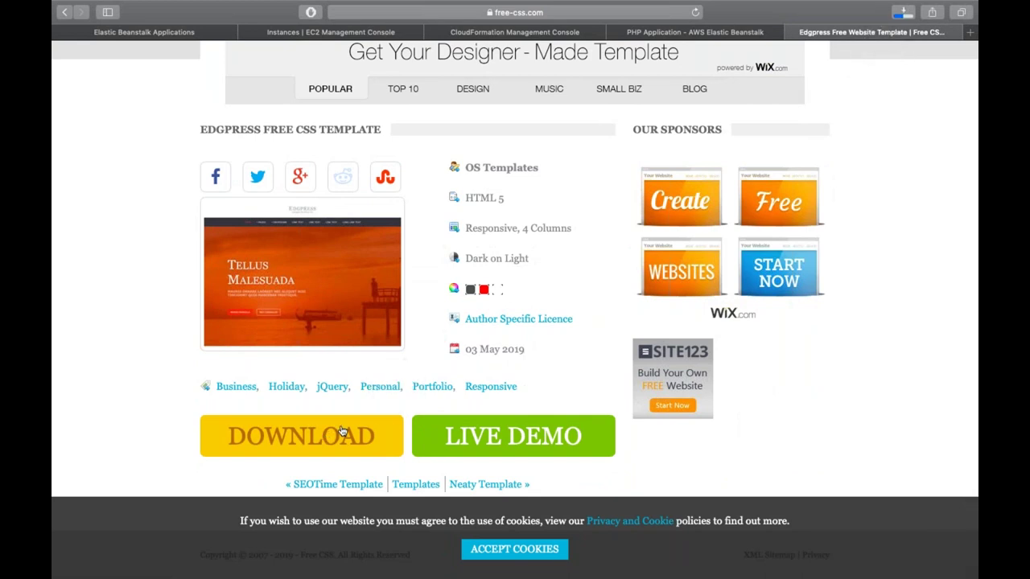
click(903, 13)
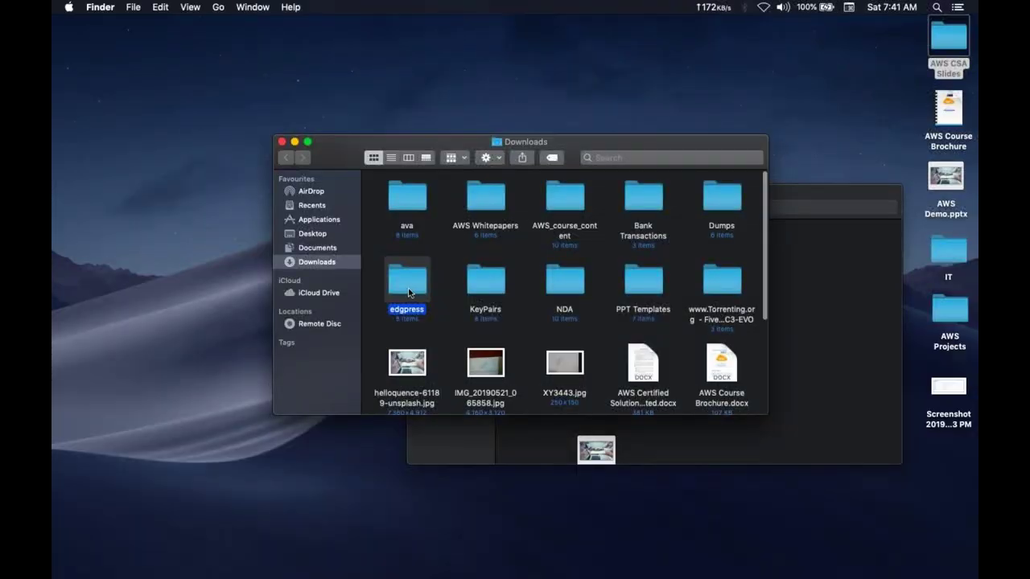
- Inspect the unpacked edgpress folder, select the Edgpress Free Website zip, and return to Safari
double_click(409, 288)
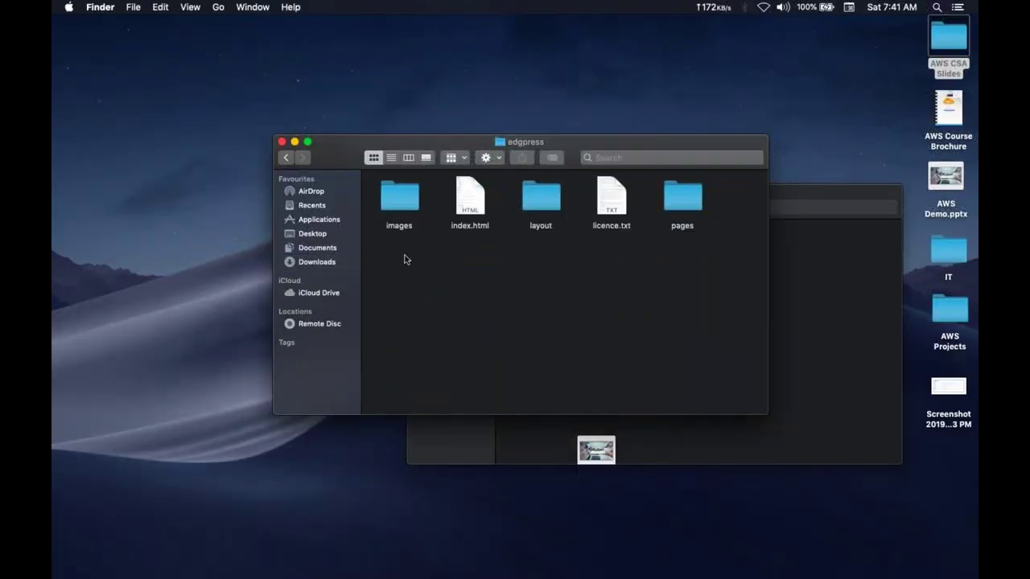
key(super+Up)
scroll(405, 258, down, 5)
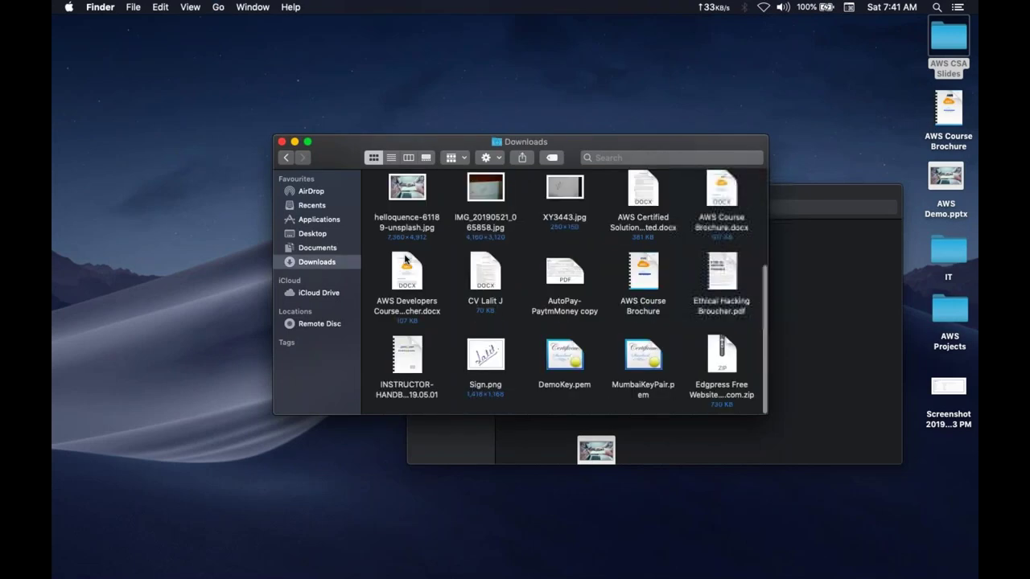
click(721, 356)
key(ctrl+Right)
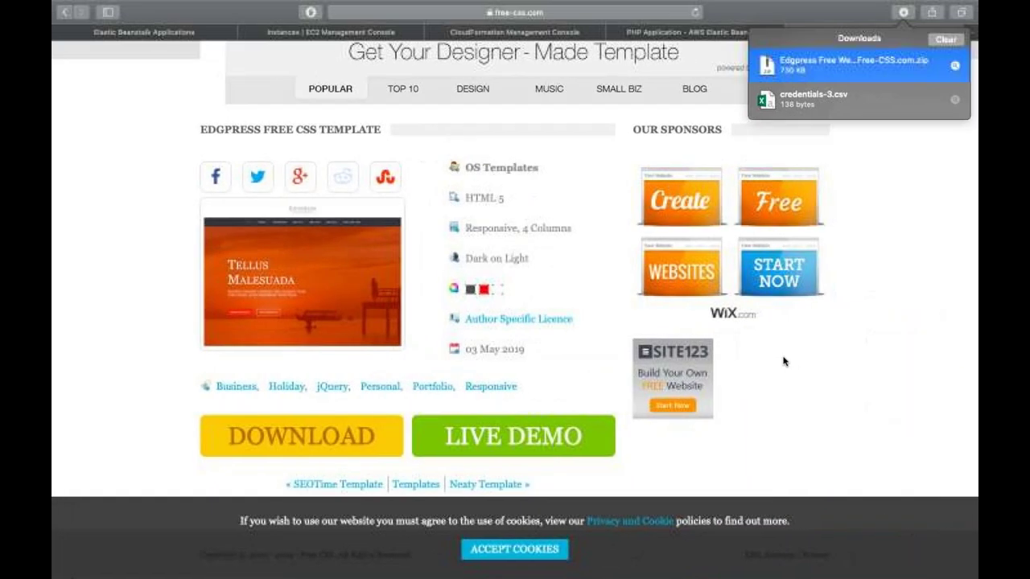
key(ctrl+Tab)
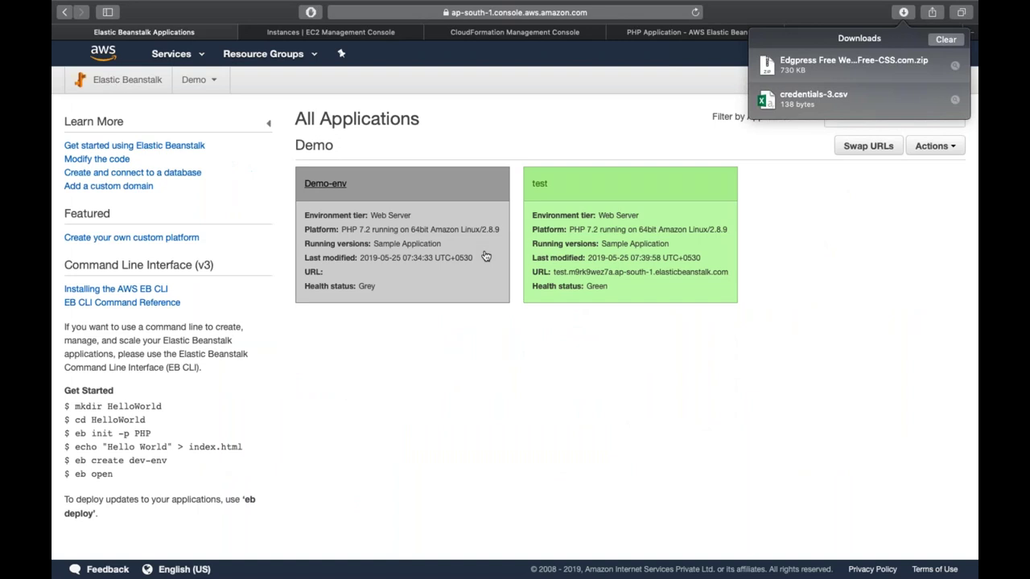
- Upload the Edgpress zip to the test environment and deploy it as Sample Application-1
click(539, 188)
click(587, 267)
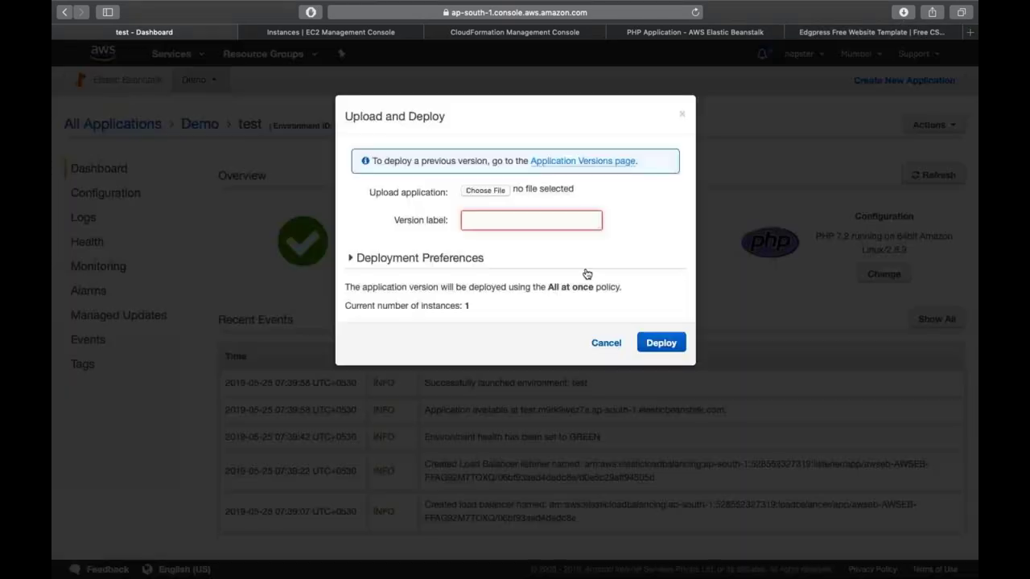
click(485, 191)
scroll(439, 278, down, 3)
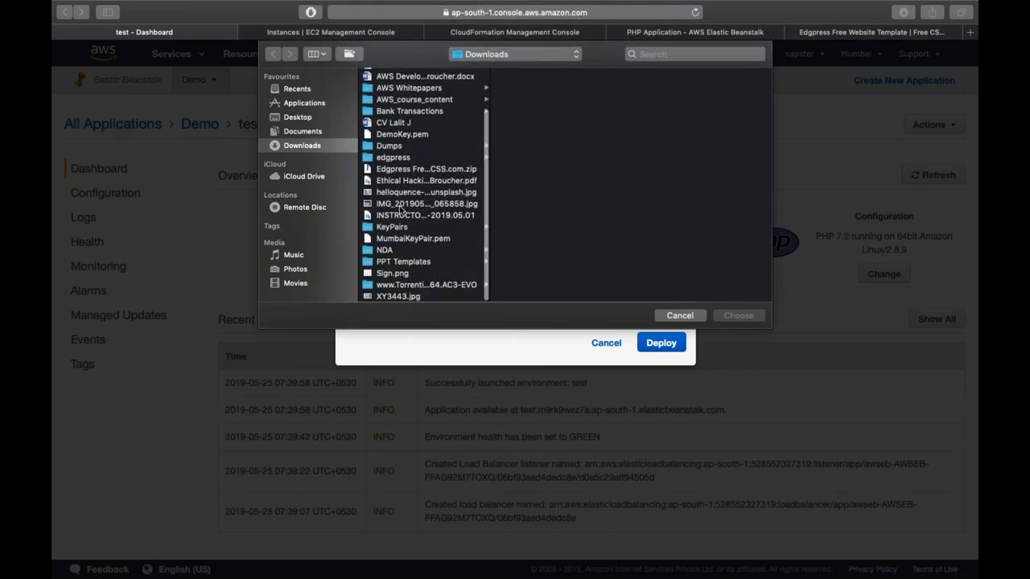
double_click(403, 170)
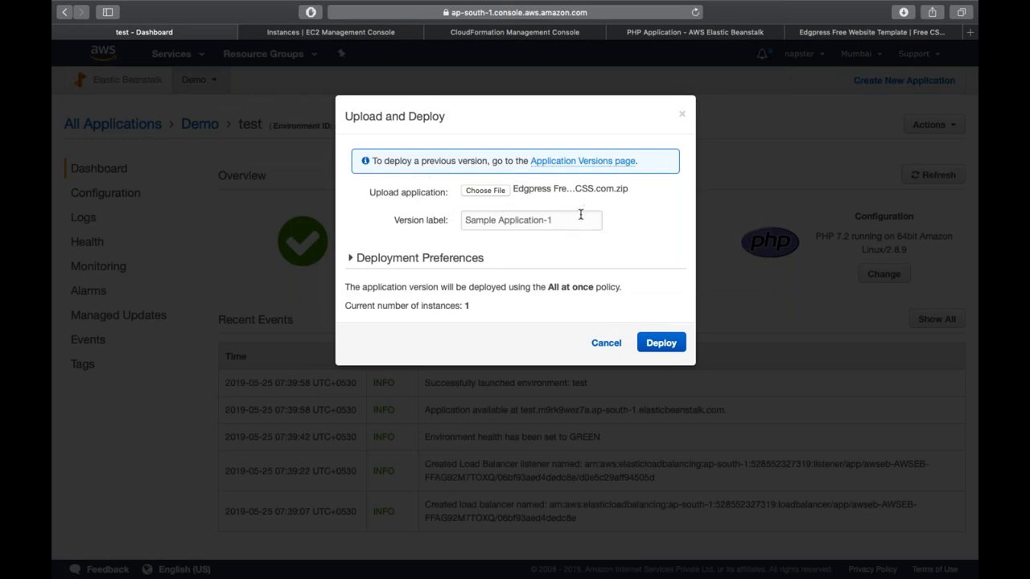
click(427, 259)
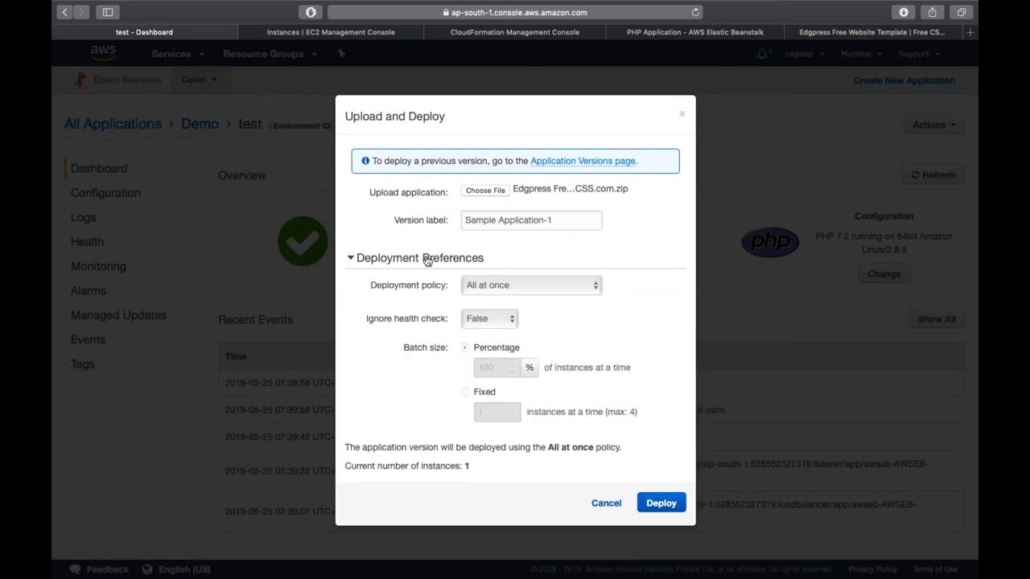
click(426, 259)
click(660, 342)
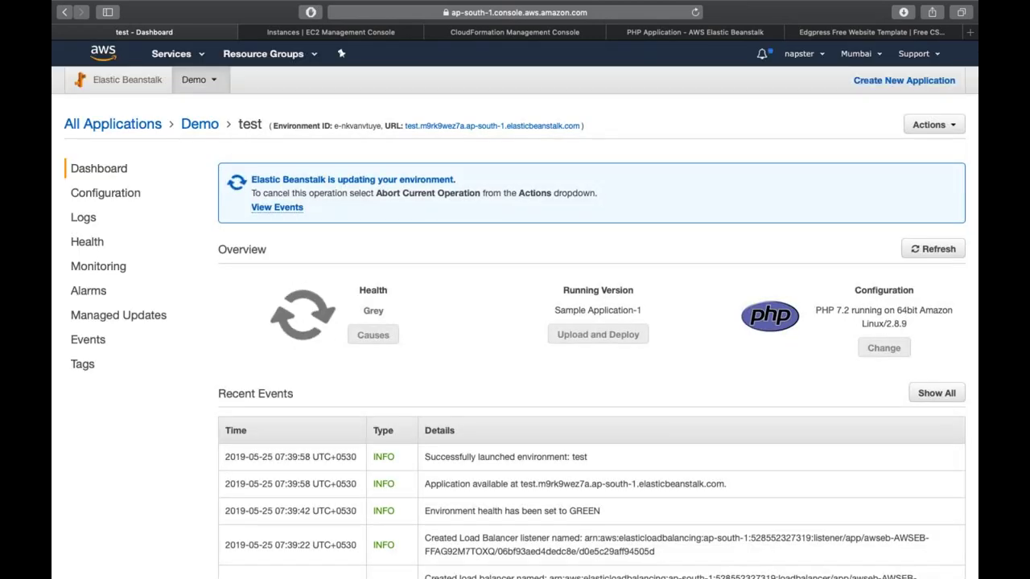
click(932, 250)
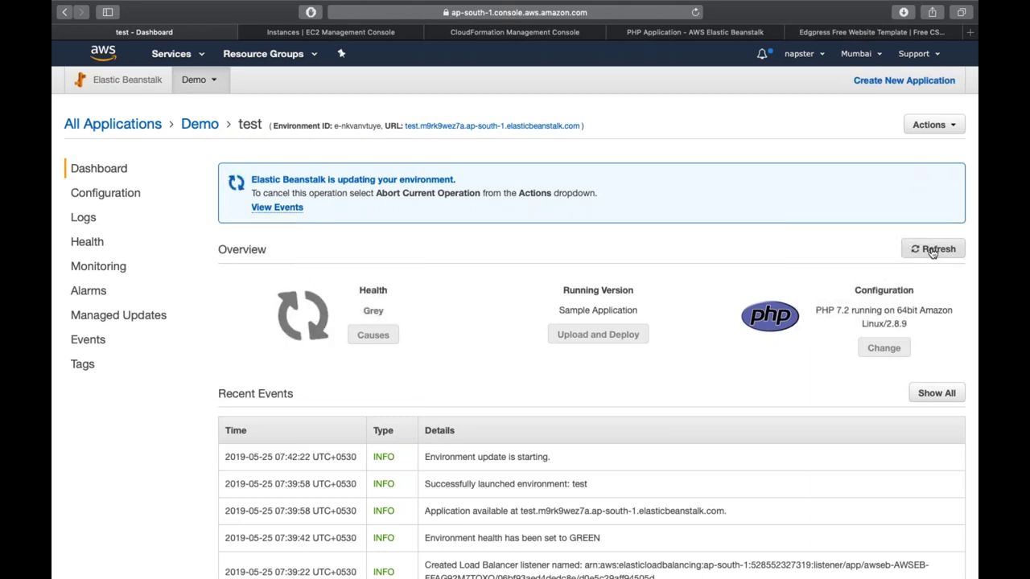
click(405, 33)
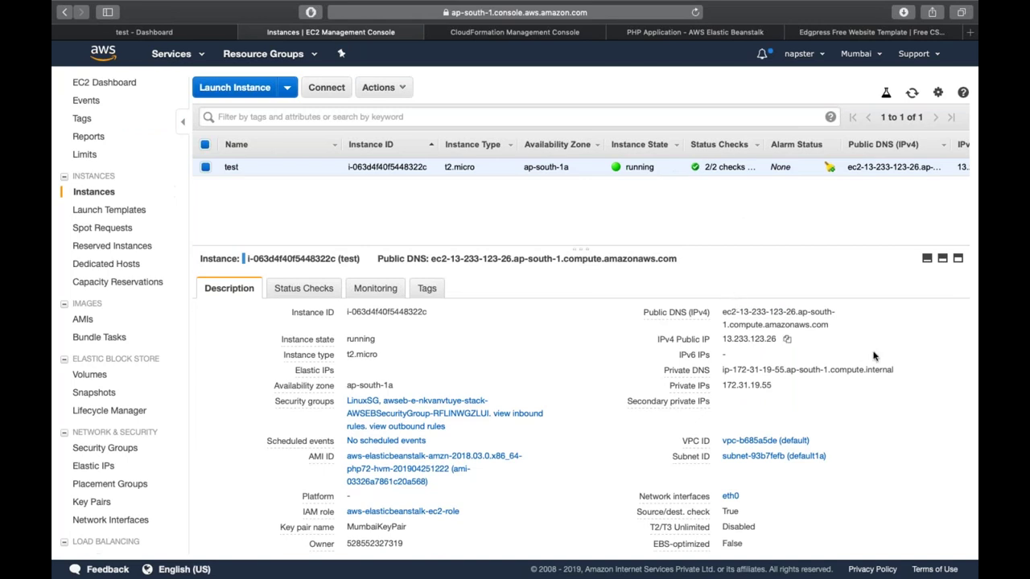
click(199, 34)
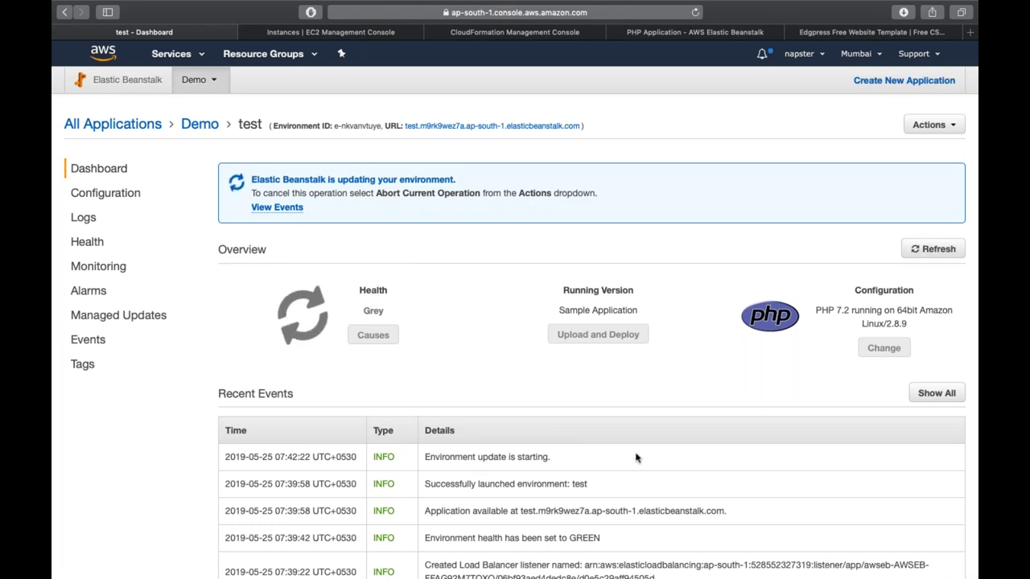
click(941, 258)
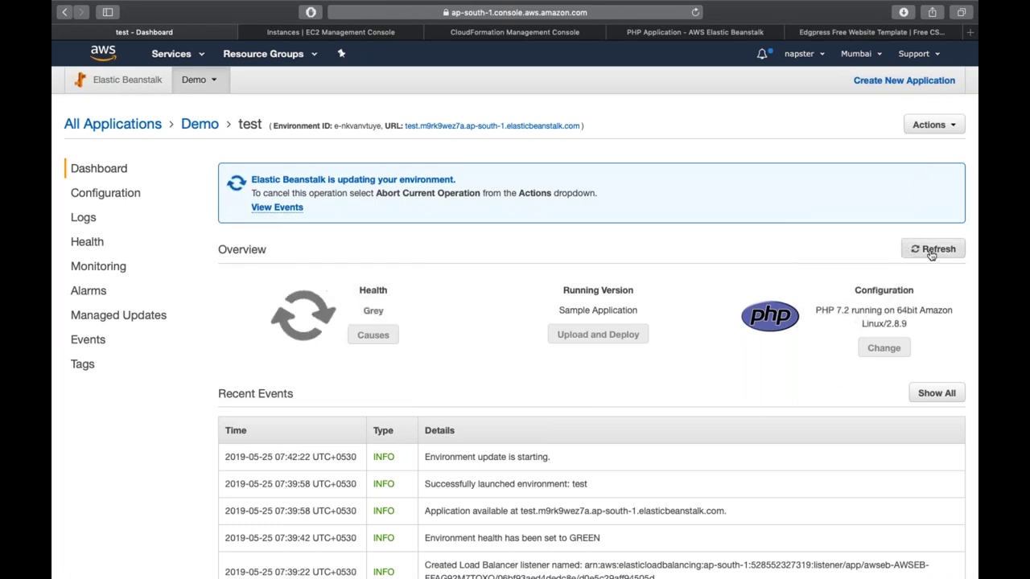
click(534, 32)
- Reload the PHP application page, then refresh the CloudFormation stack and its update events
click(706, 37)
click(696, 12)
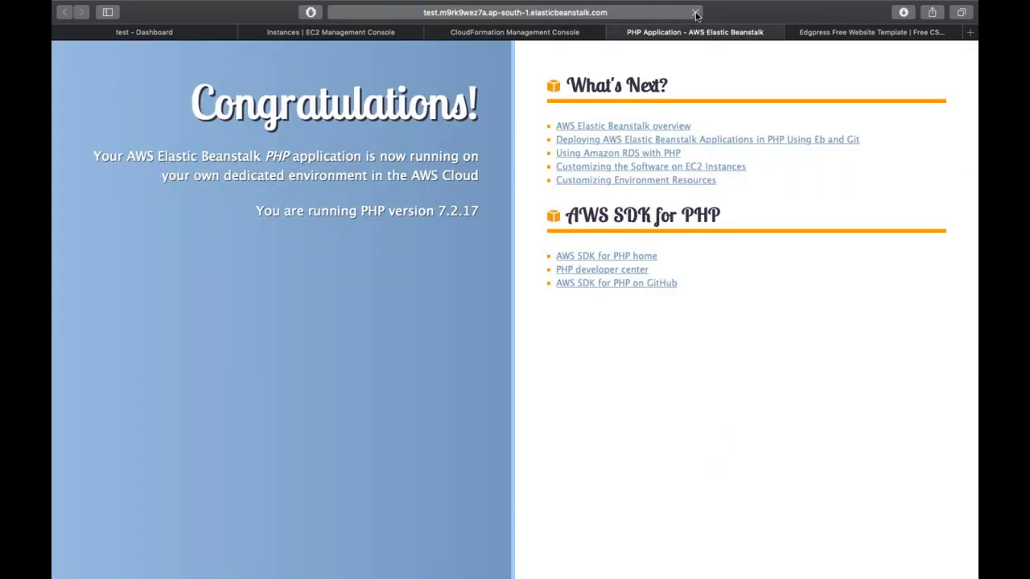
click(539, 32)
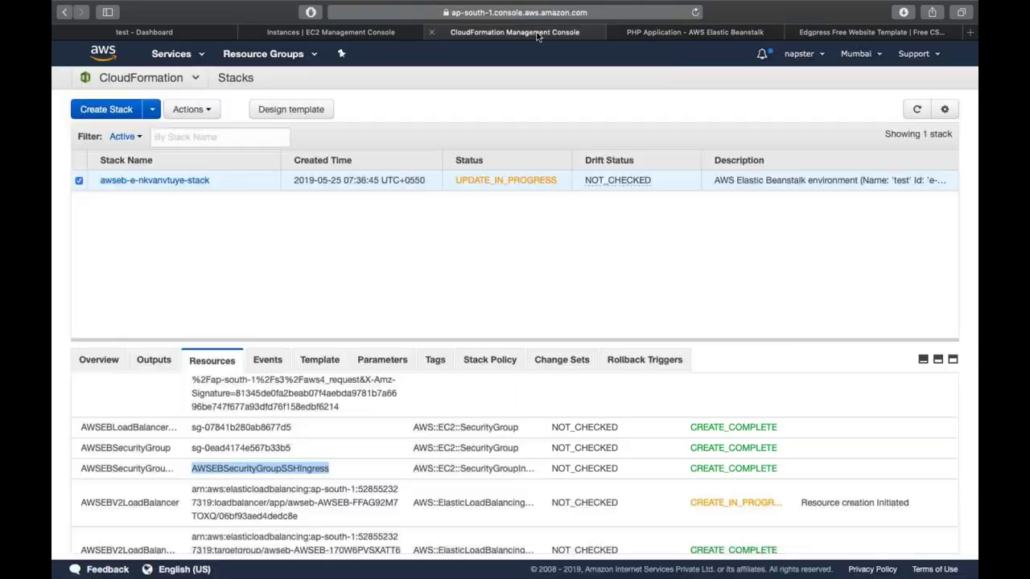
click(916, 108)
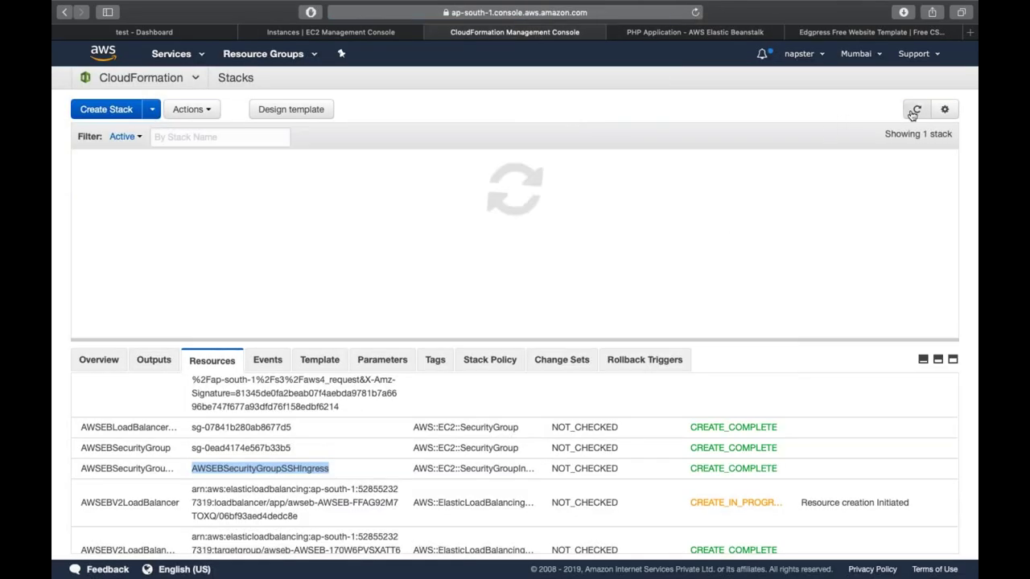
click(286, 363)
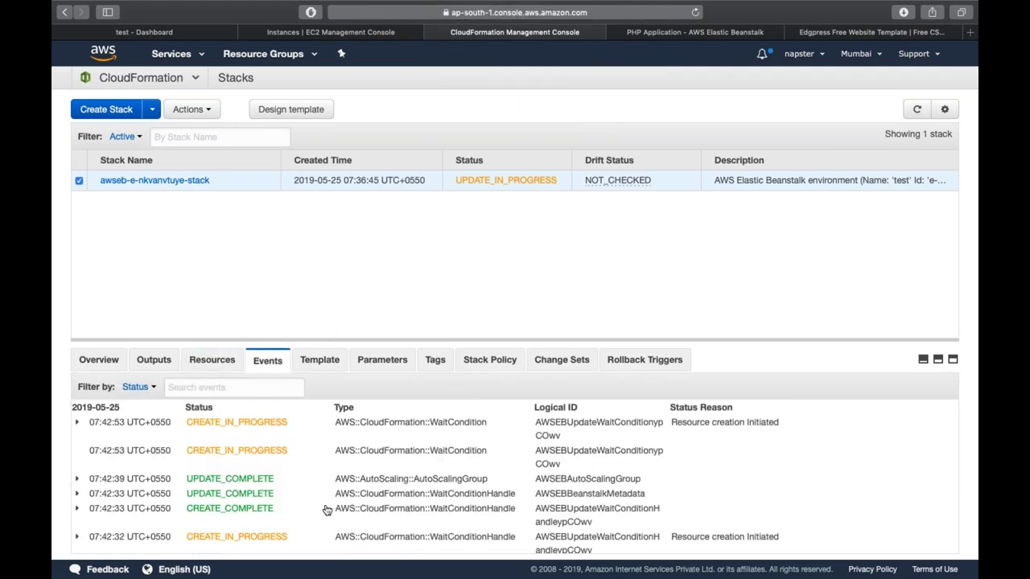
scroll(326, 510, down, 2)
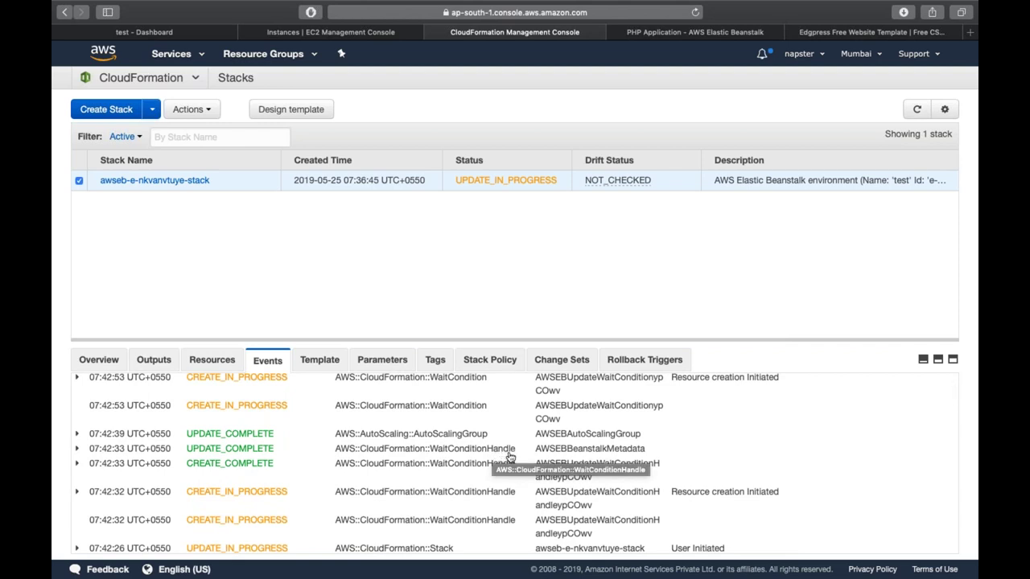
scroll(499, 455, up, 2)
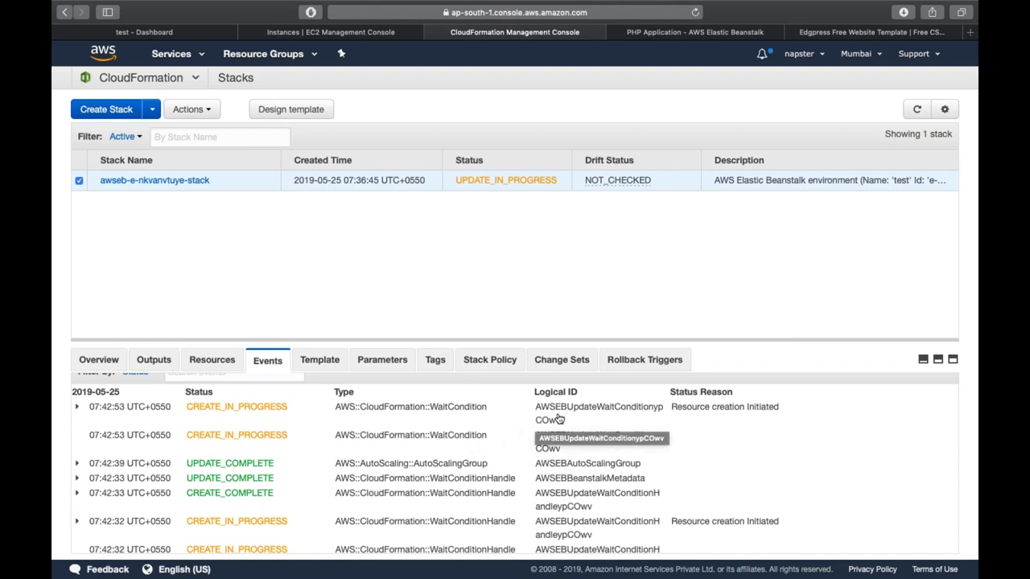
click(916, 110)
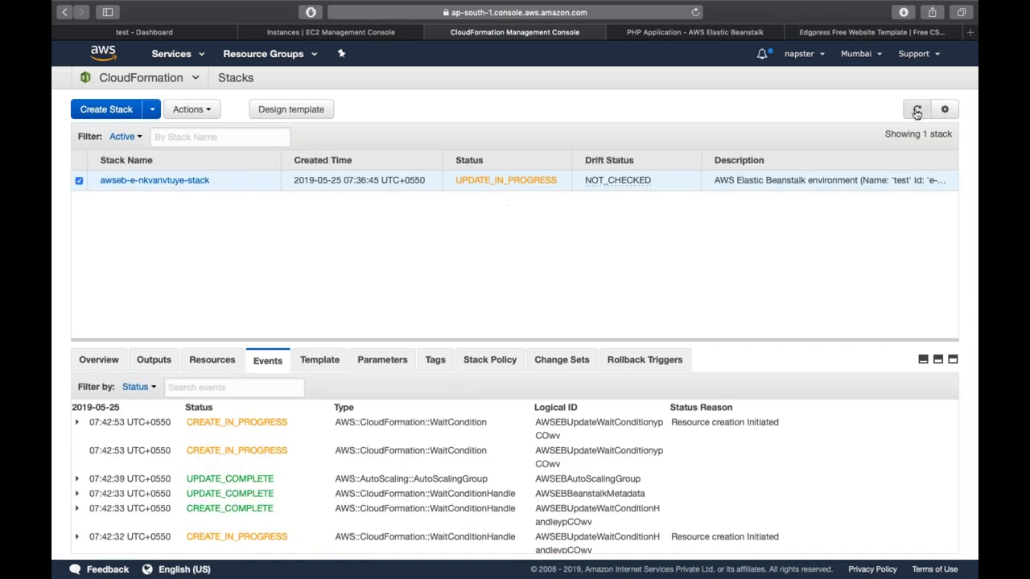
click(917, 110)
click(917, 110)
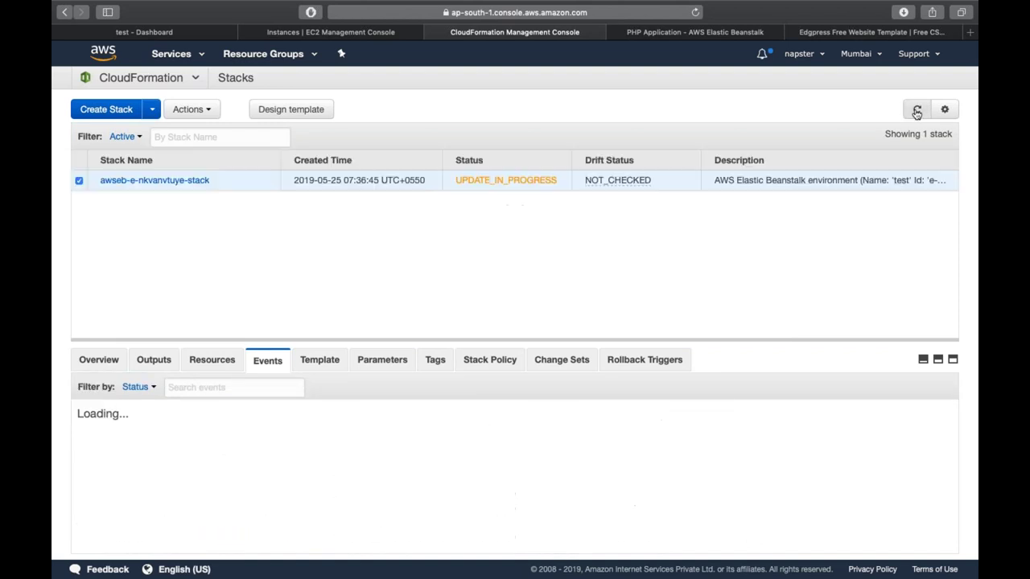
- Reload the environment's site repeatedly, now 403 Forbidden, then return to the Beanstalk dashboard
click(636, 33)
click(695, 12)
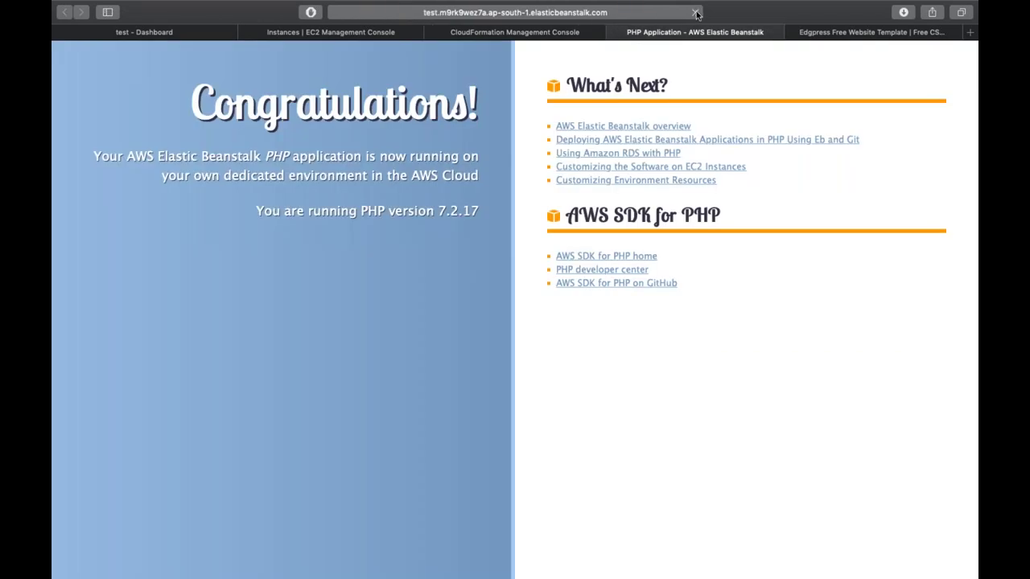
click(696, 12)
click(696, 13)
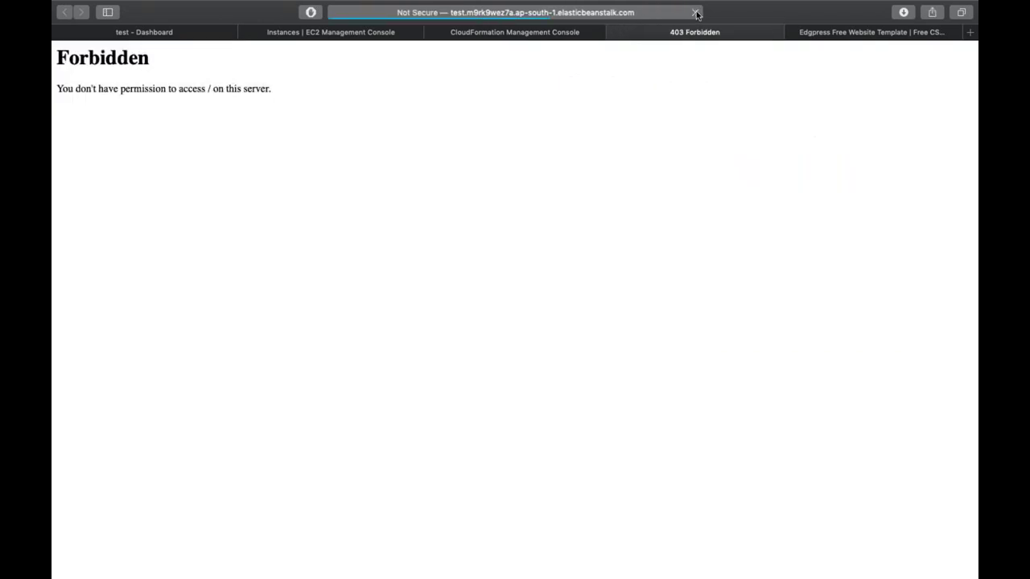
click(696, 13)
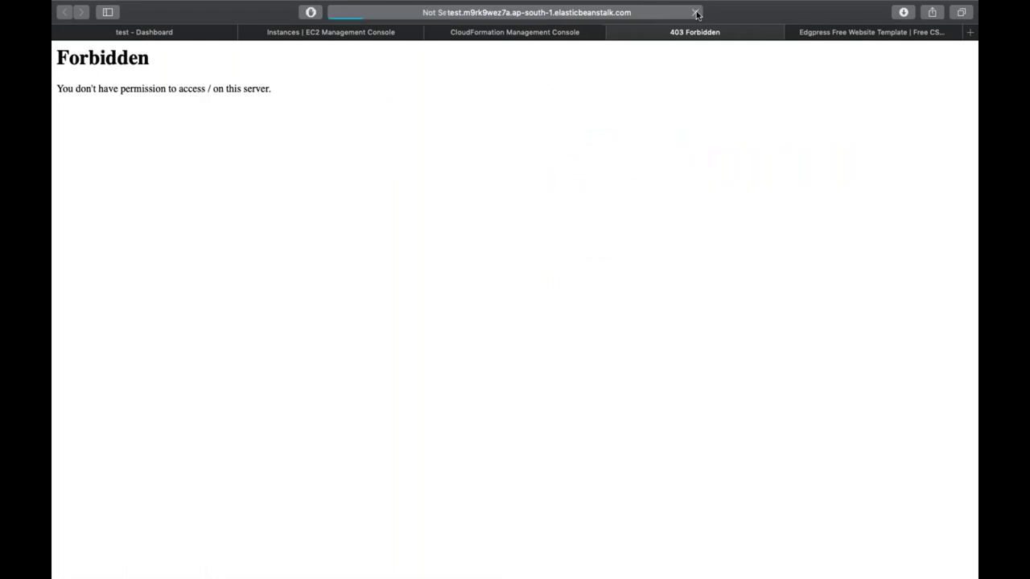
click(179, 32)
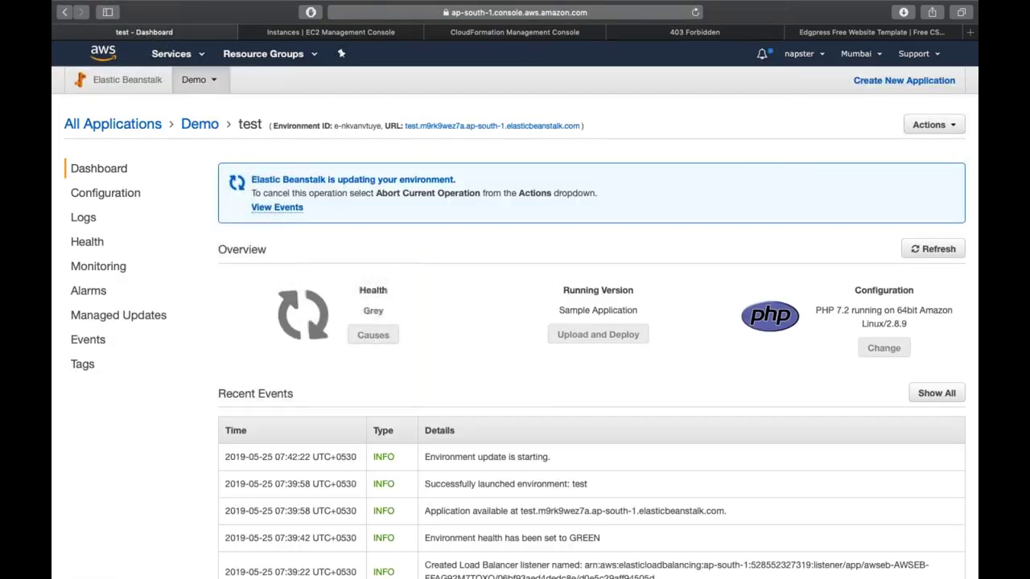
- Refresh the environment until health is Green and open its site in a new tab
click(930, 250)
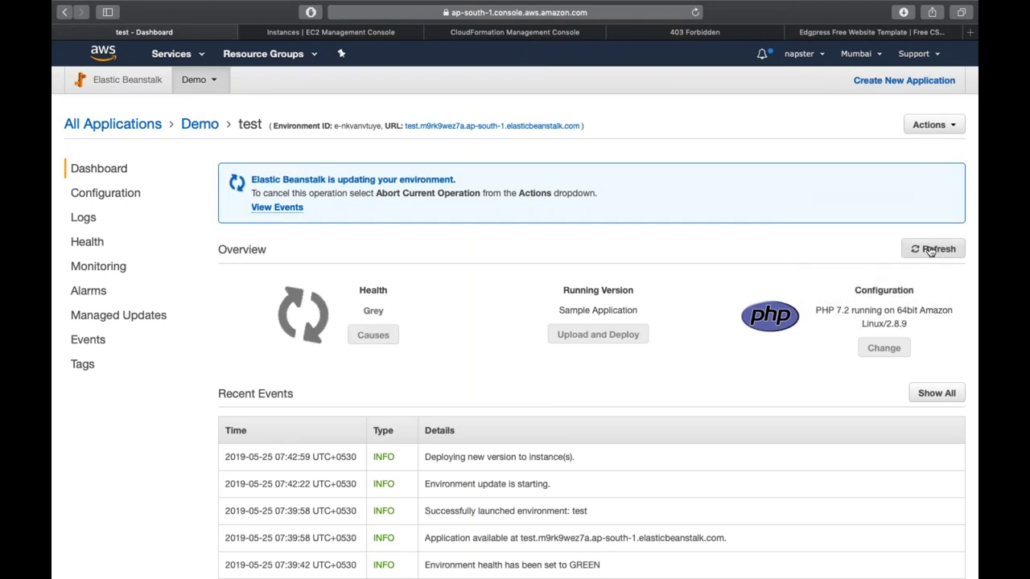
click(930, 251)
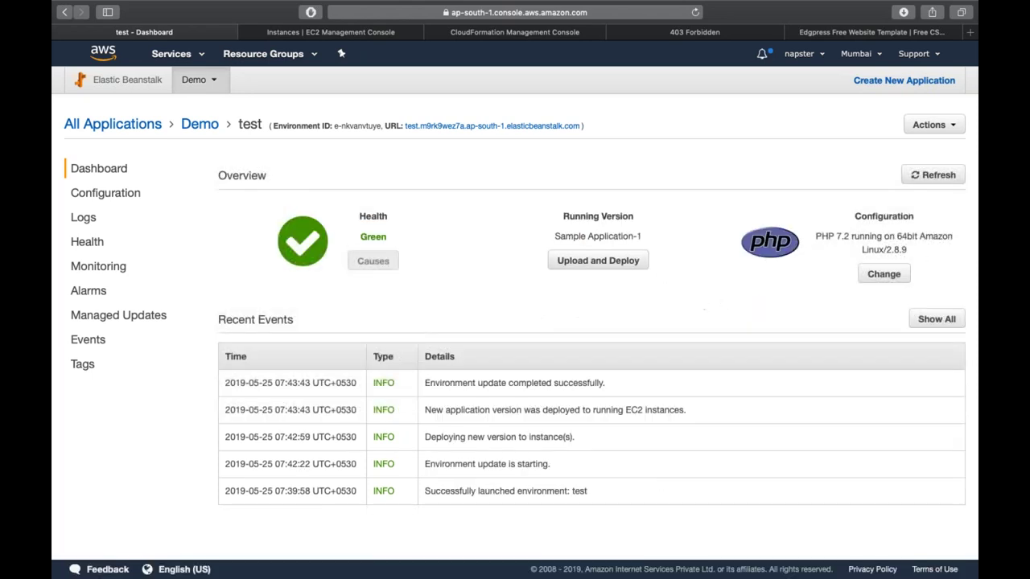
click(533, 126)
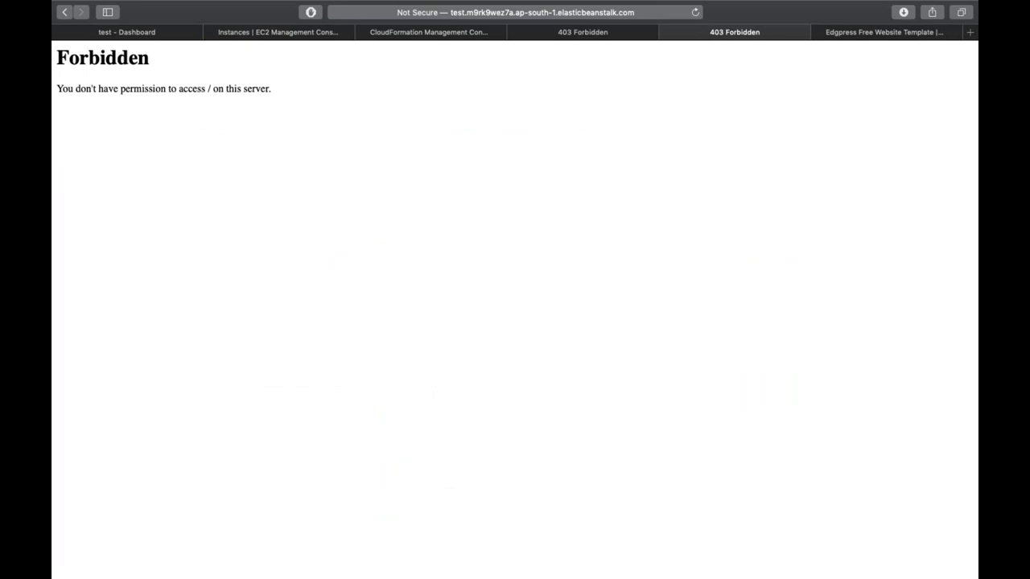
- Copy the instance's IPv4 public IP from EC2 Instances and load it in a new tab
click(272, 32)
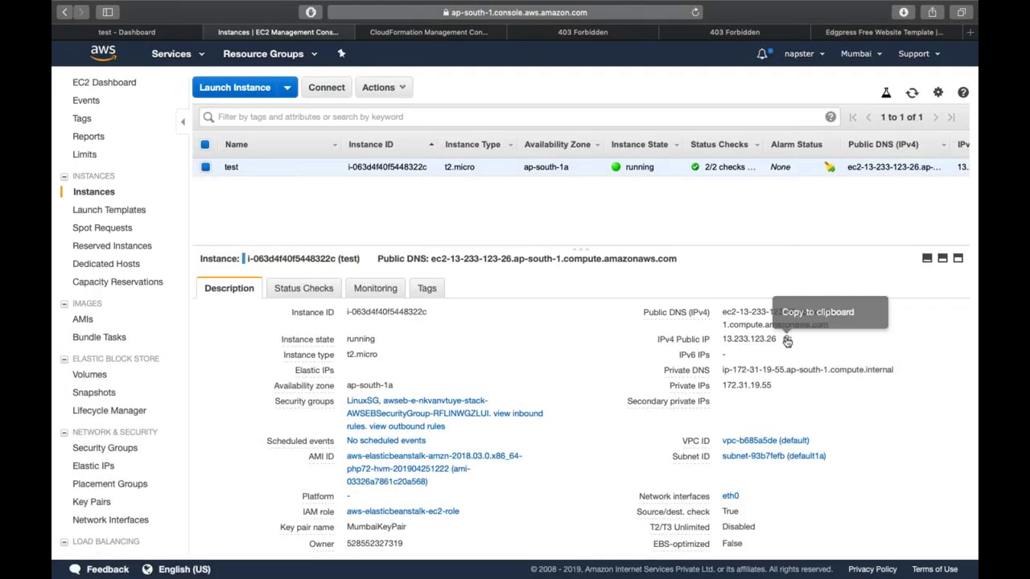
click(785, 339)
key(super+t)
key(super+v)
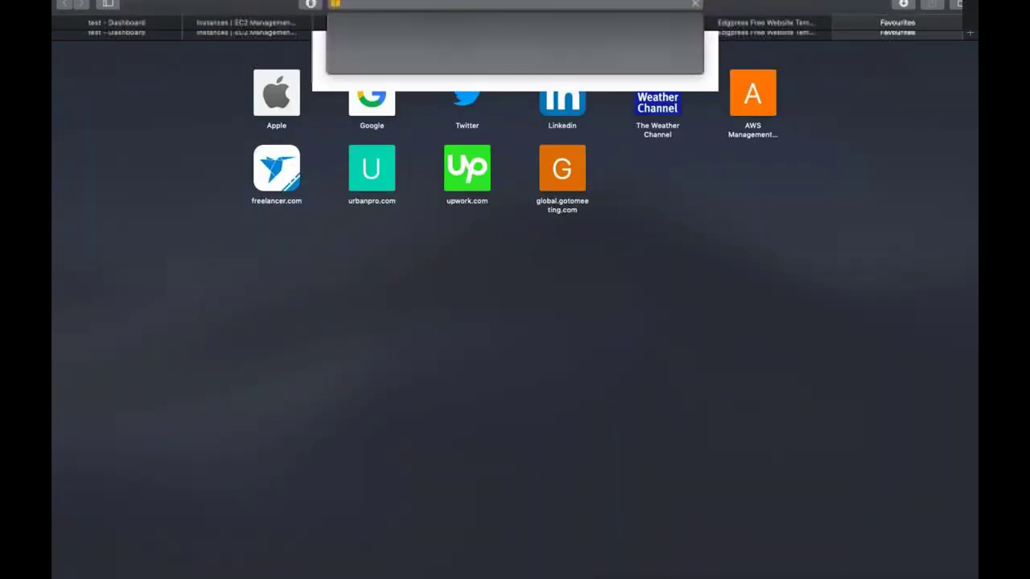
key(Return)
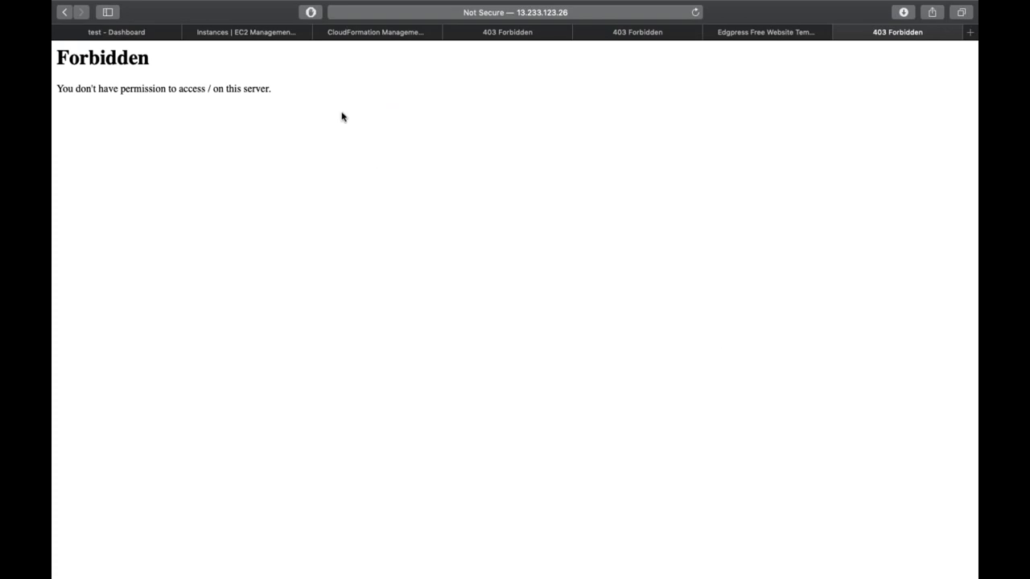
click(271, 32)
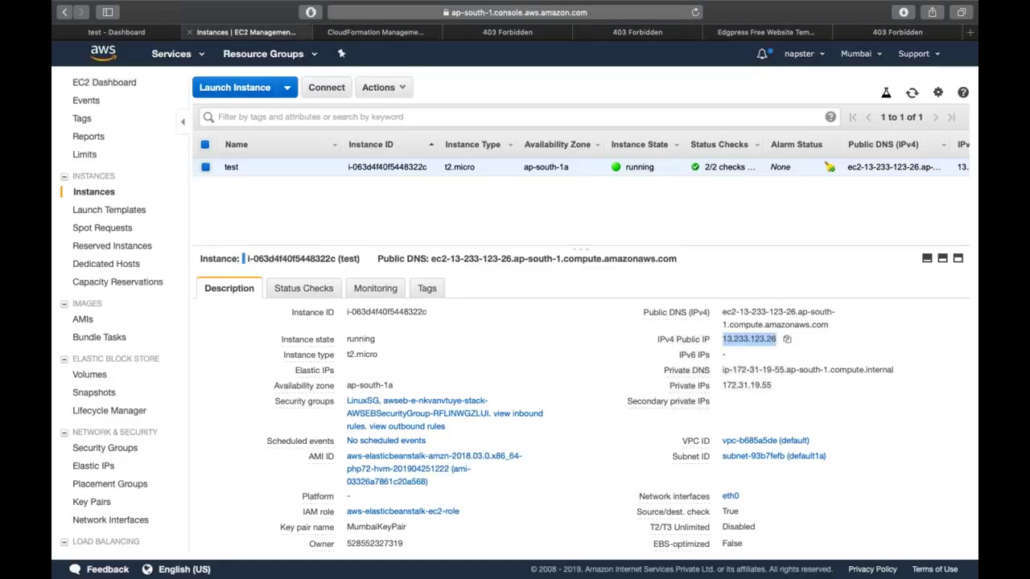
click(787, 339)
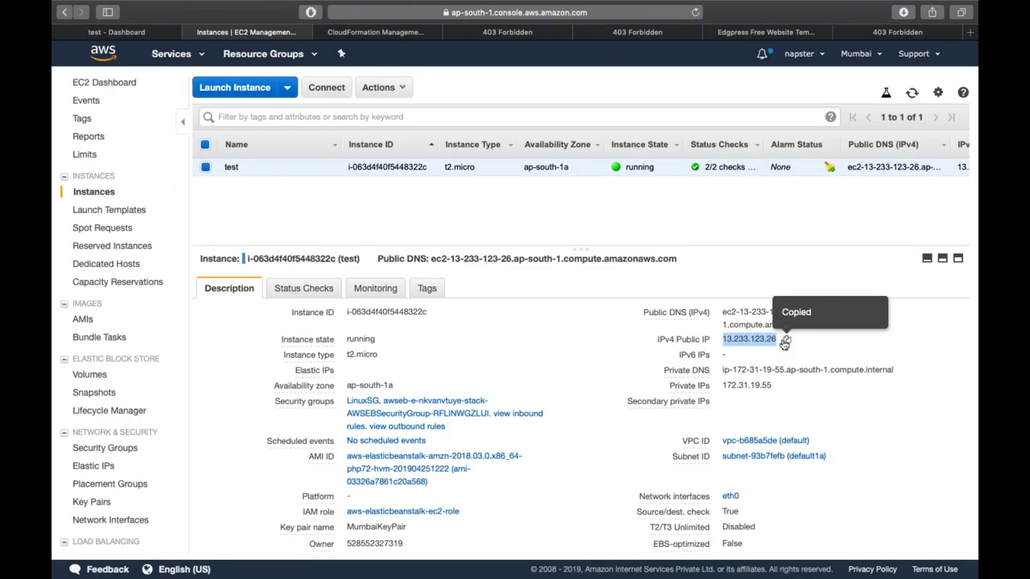
- Launch Terminal, move into Downloads, and begin an ssh -i command with the Mumbai key
key(super+space)
text(term)
key(Return)
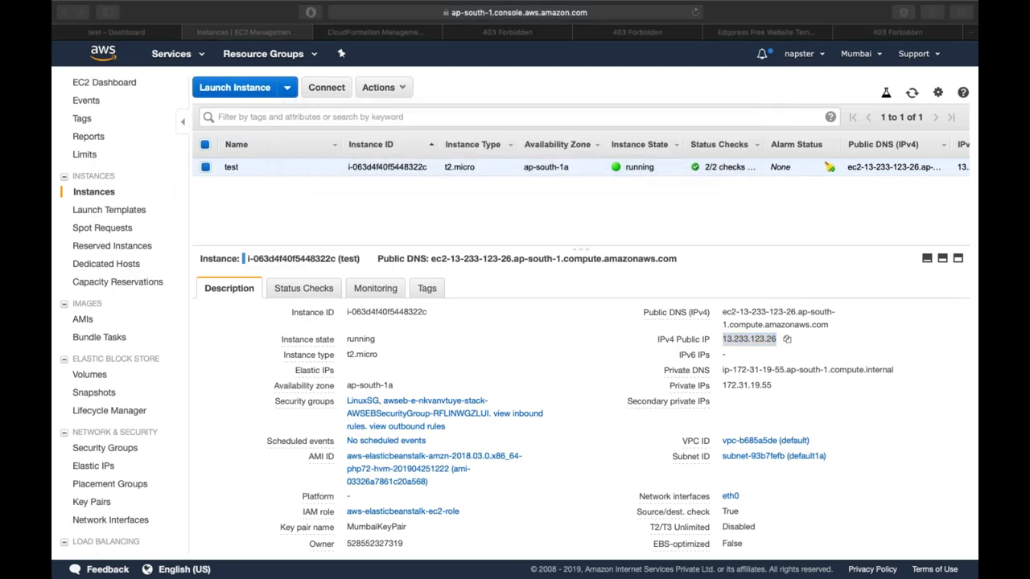
text(cd Do)
key(Tab)
key(Return)
text(ssh -i )
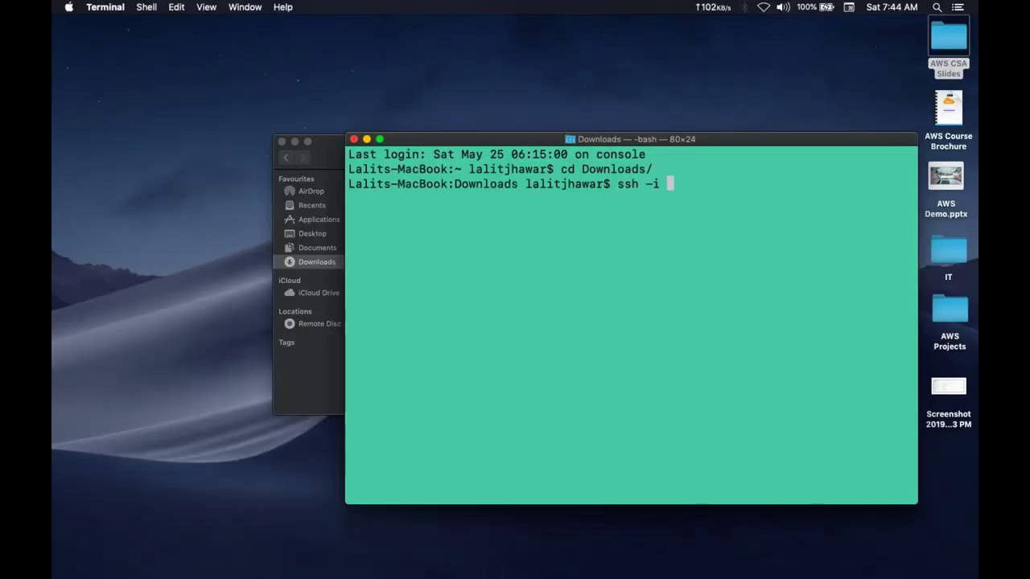
text(Mum)
key(Tab)
text(ec2-user@)
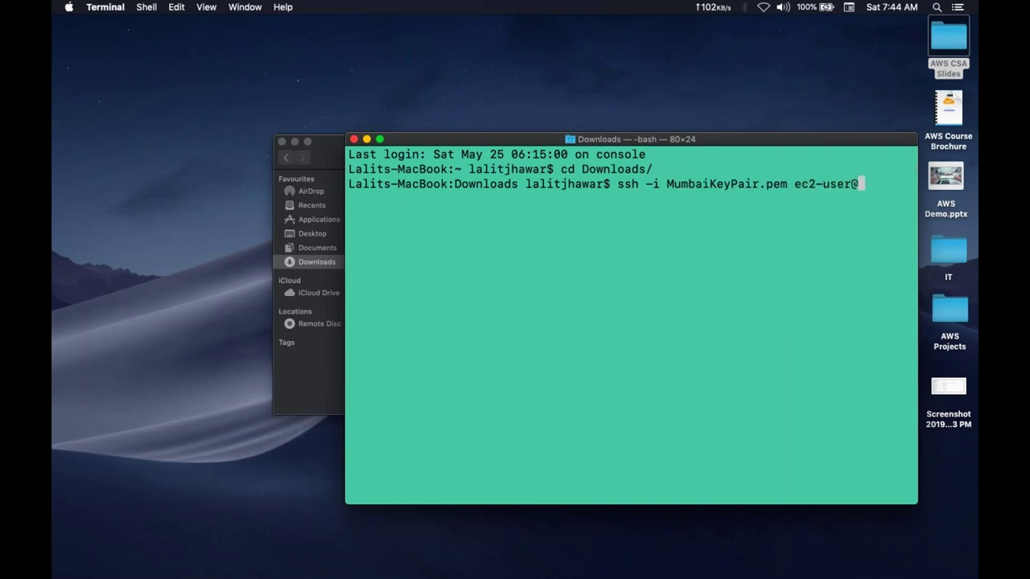
key(super+v)
key(Return)
text(yes)
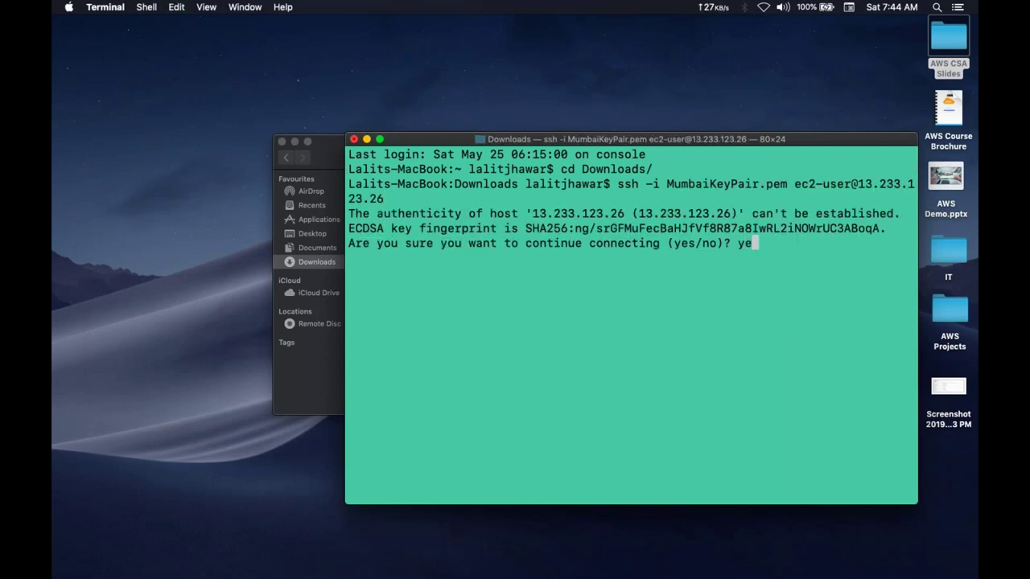
key(Return)
text(sud)
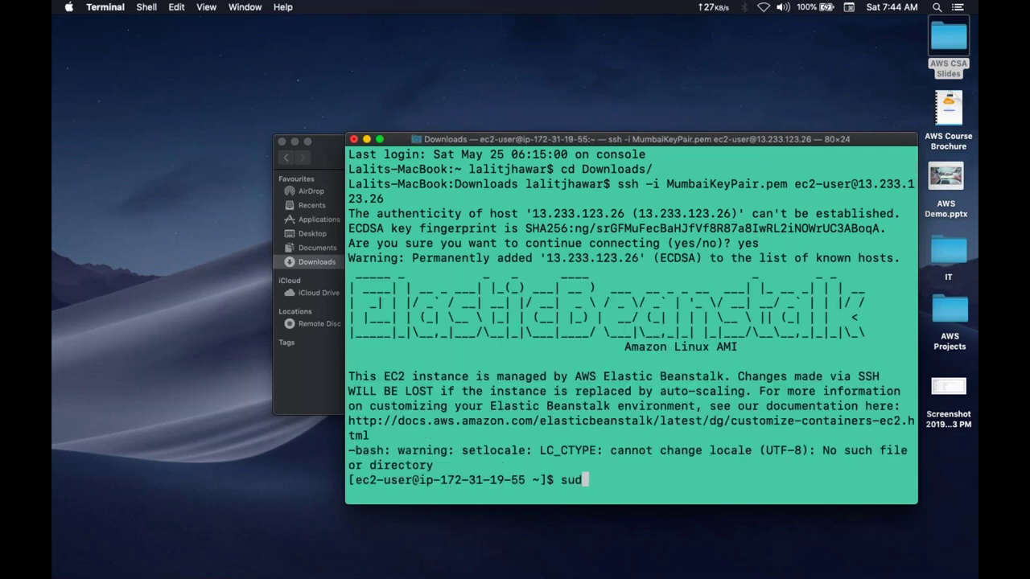
text(o su)
key(Return)
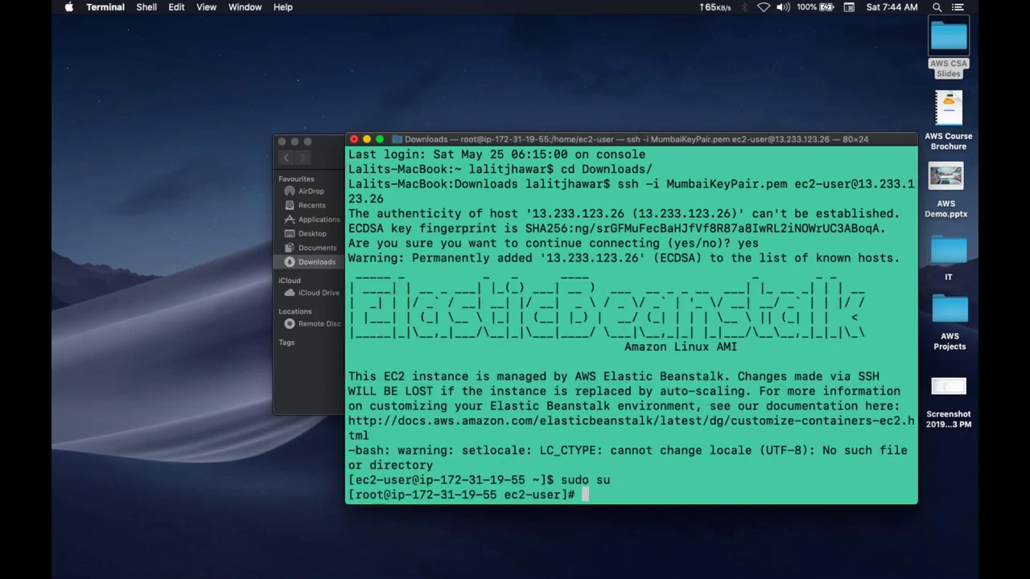
- List /var/www/html and then the site files inside its edgpress folder
text(cd /var/www/html/)
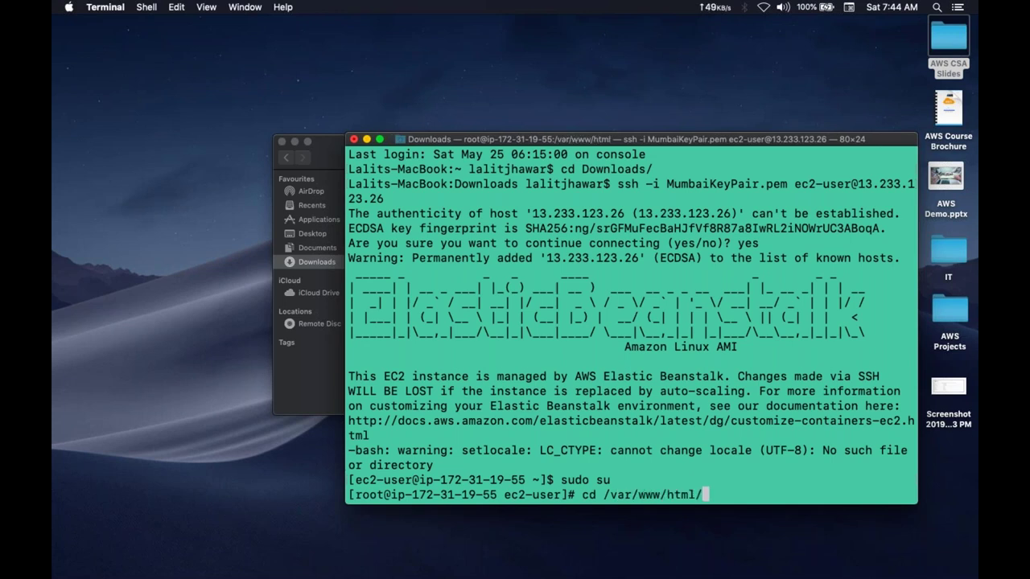
key(Return)
text(ls)
key(Return)
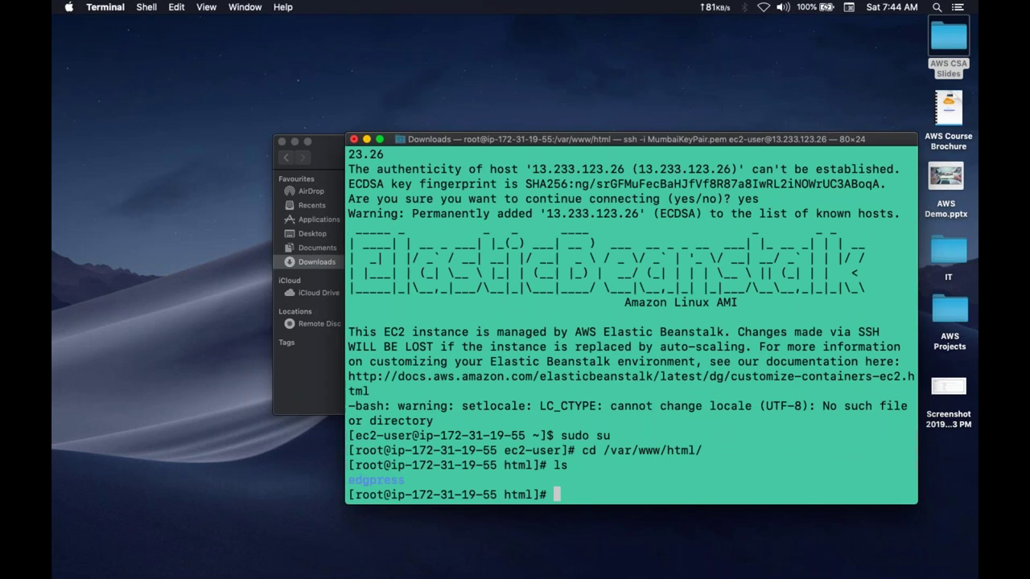
text(cd ef)
key(Tab)
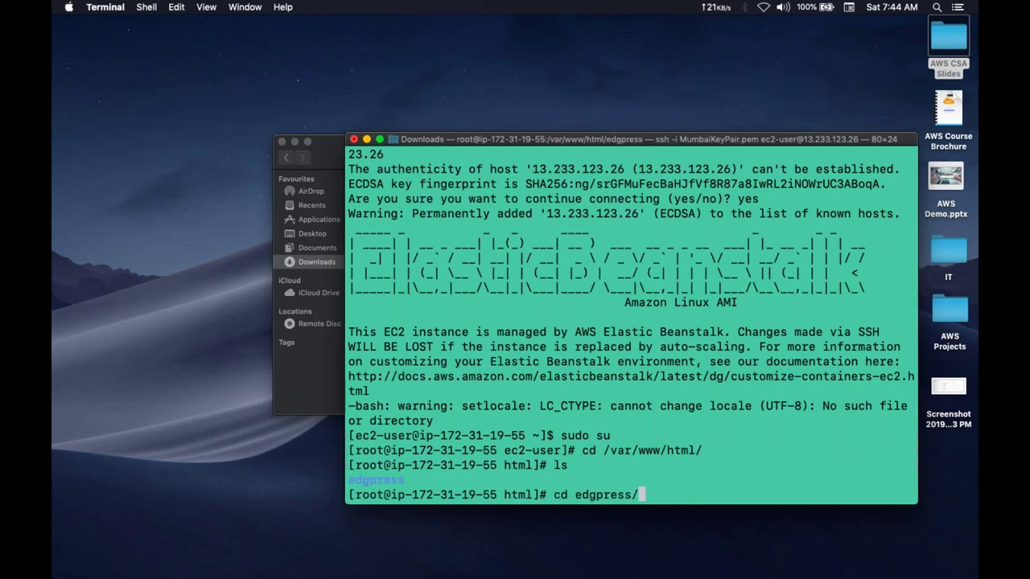
key(Return)
text(ls)
key(Return)
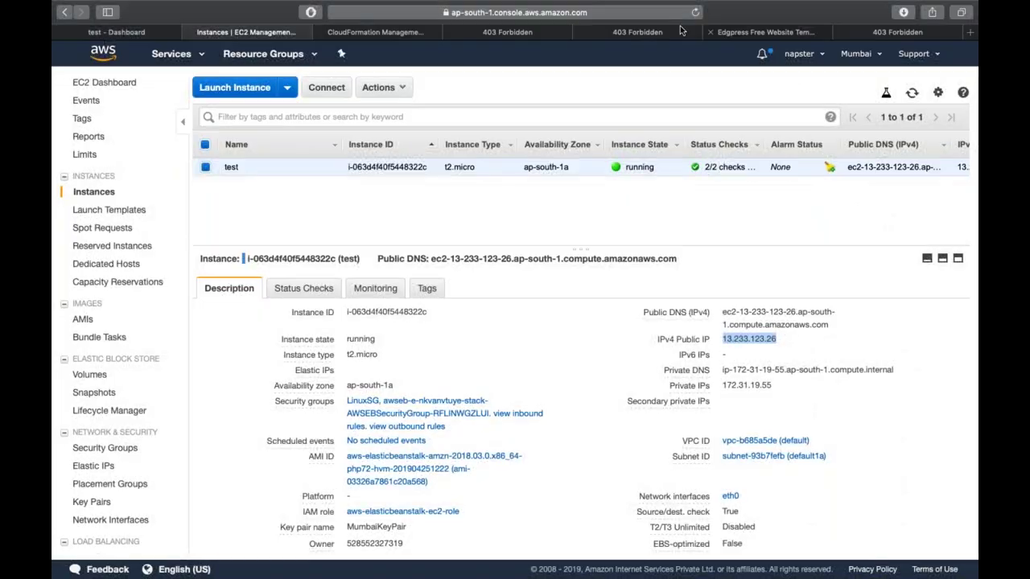
- Append /edgpress to the environment's URL to load the Edgpress template, then return to Terminal
click(508, 32)
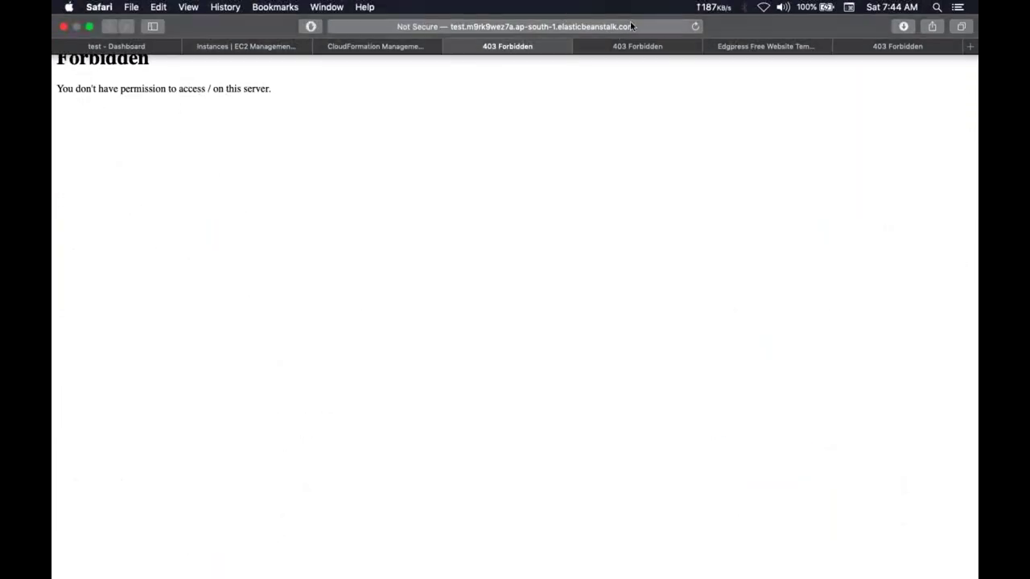
click(515, 27)
key(Right)
text(/edgre)
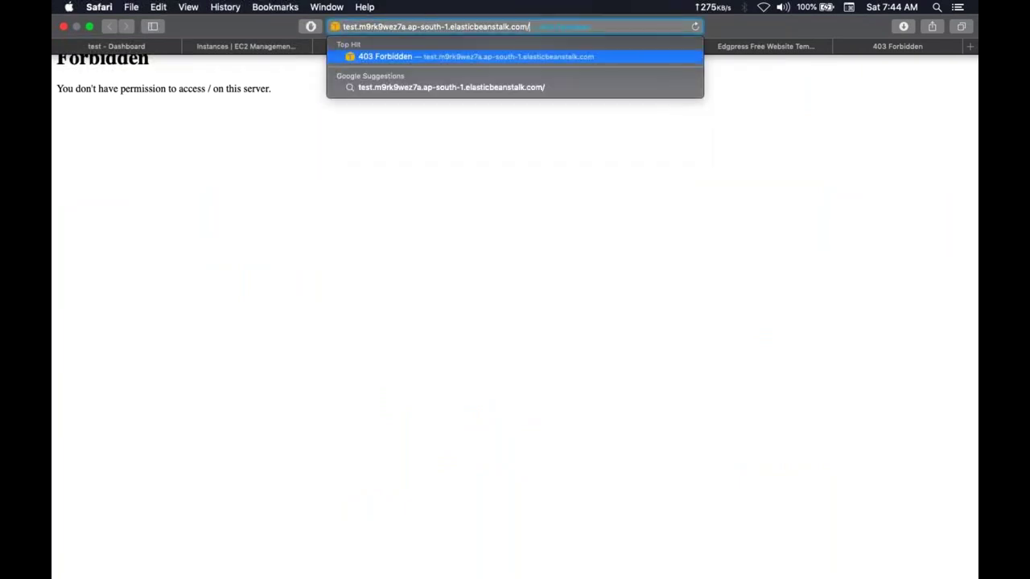
text(ss)
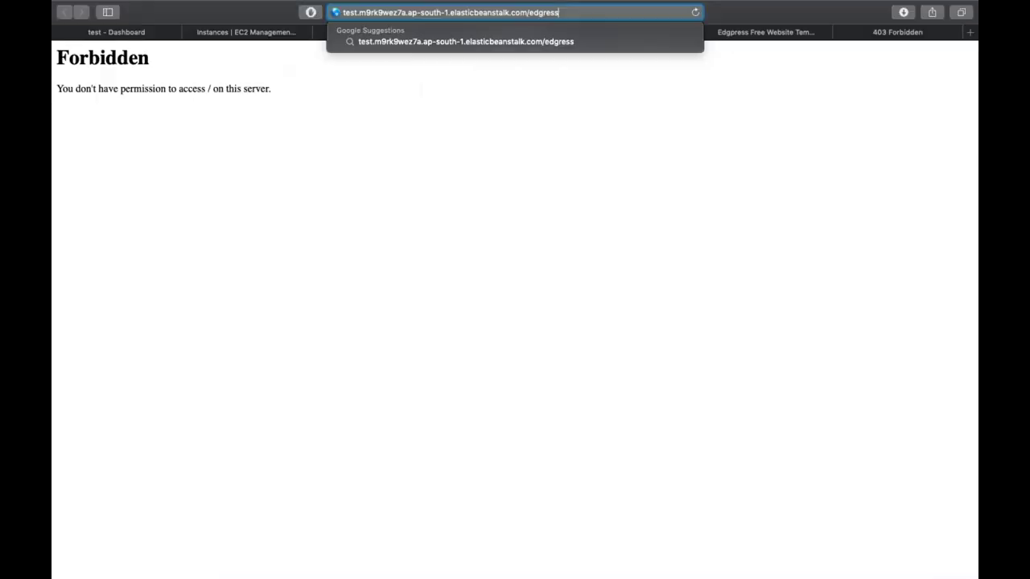
key(BackSpace)
key(BackSpace)
key(BackSpace)
key(BackSpace)
text(press)
key(Return)
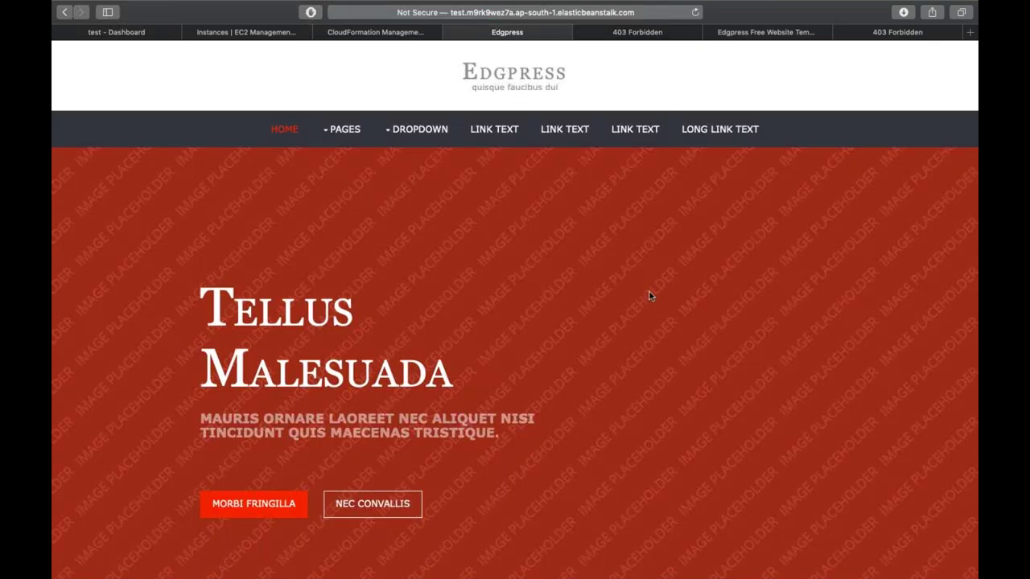
key(ctrl+Left)
- Run cd .., pwd and ls to confirm /var/www/html holds only edgpress, then go to Safari
text(cd ..)
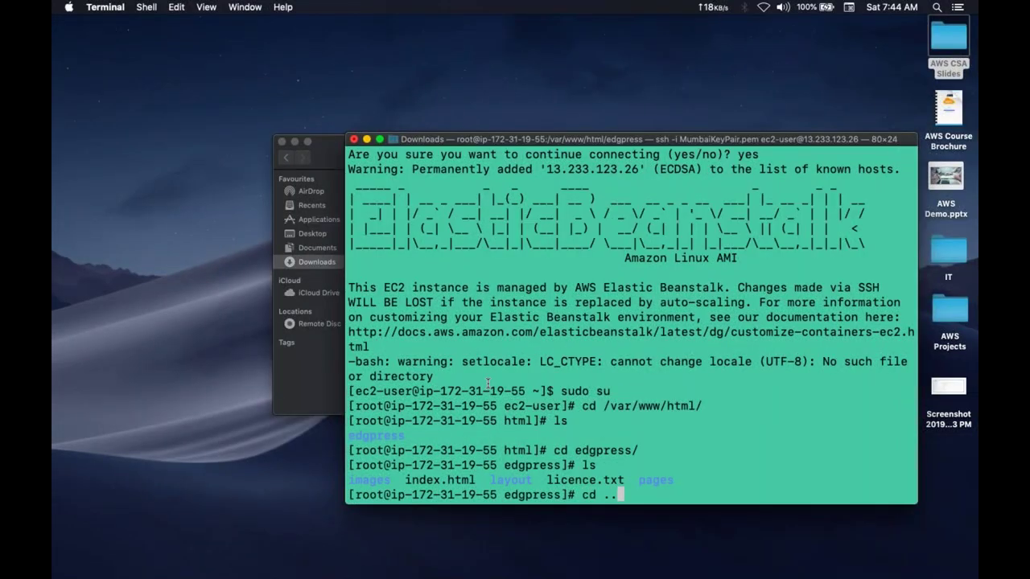
key(Return)
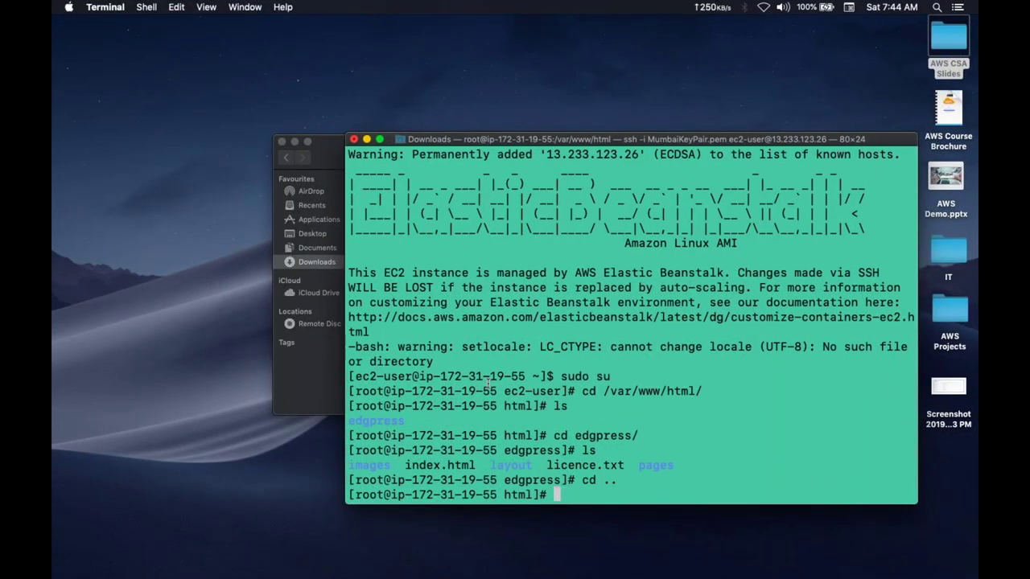
text(pwd)
key(Return)
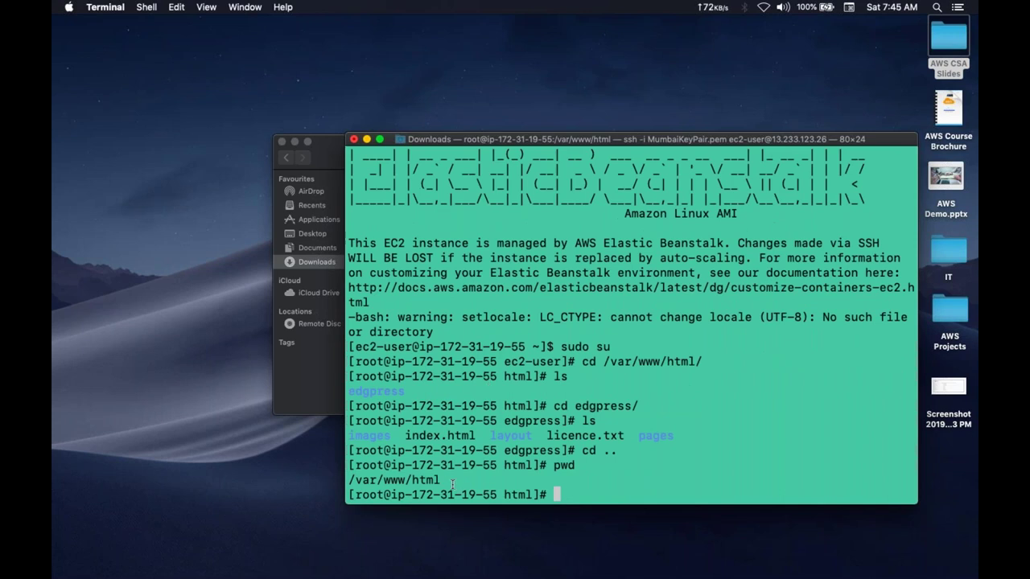
text(ls)
key(Return)
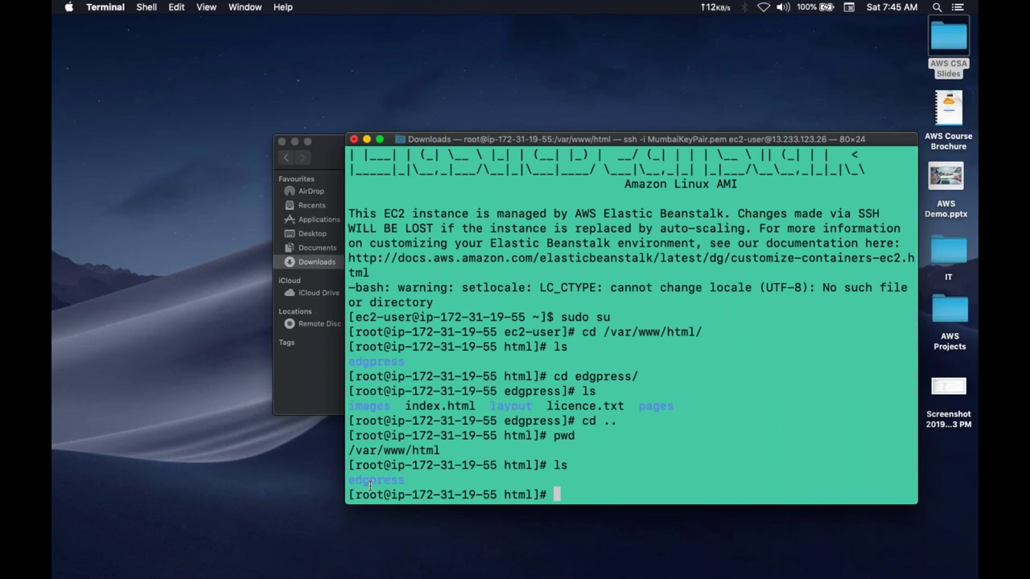
drag(406, 480, 489, 481)
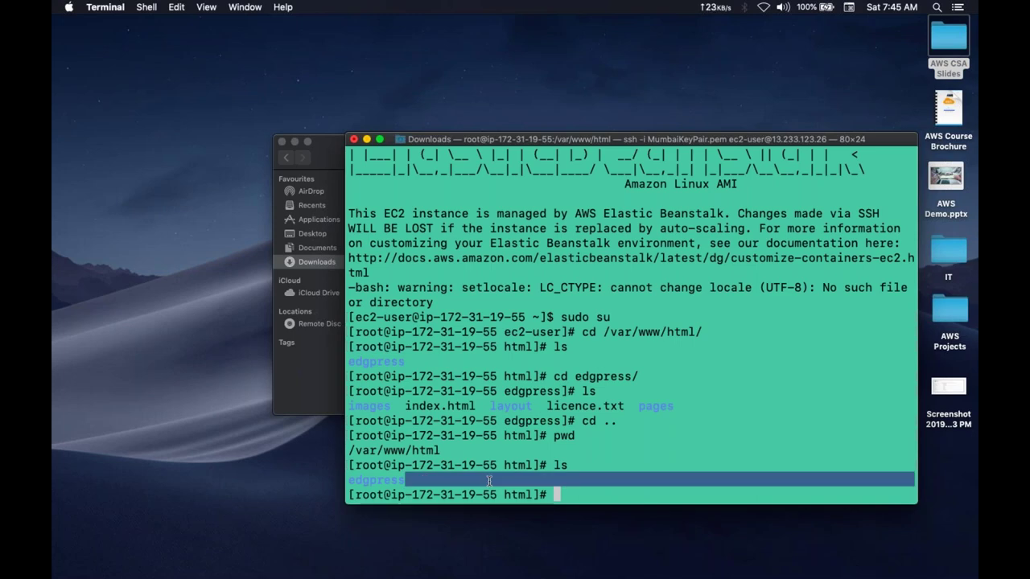
key(ctrl+Right)
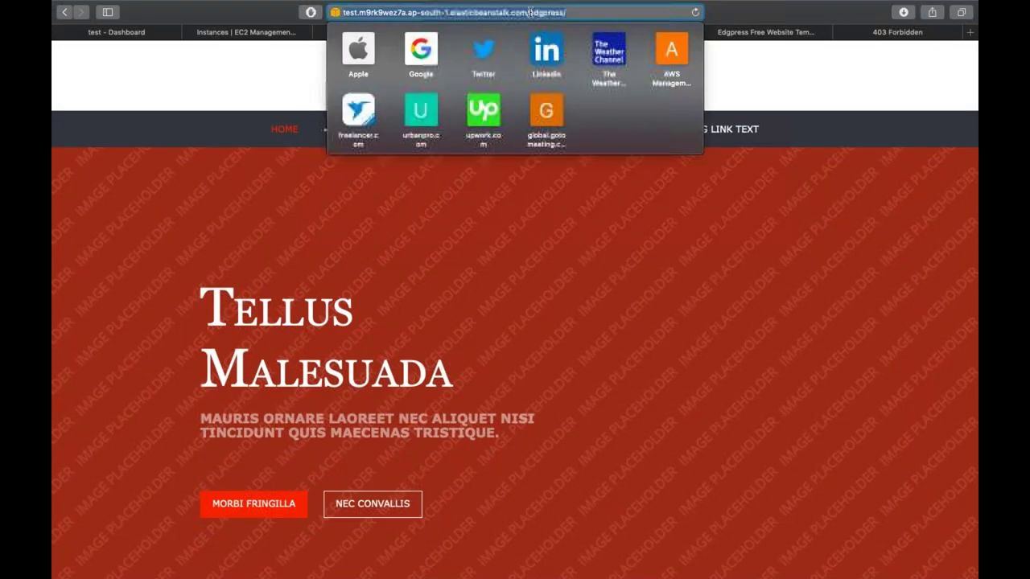
- Reload the /edgpress/ address and scroll the Edgpress page down to the footer and back
click(461, 12)
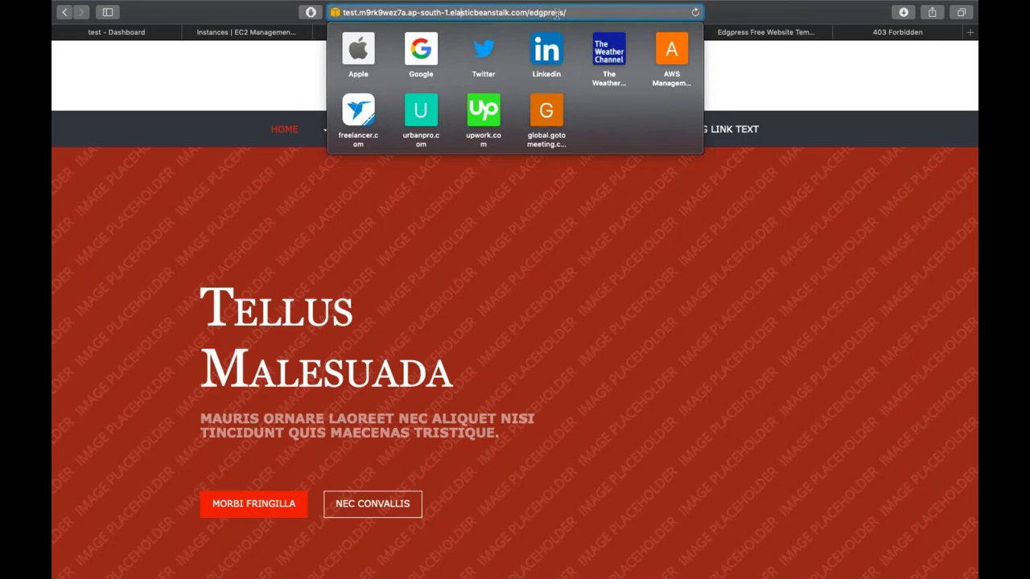
key(Return)
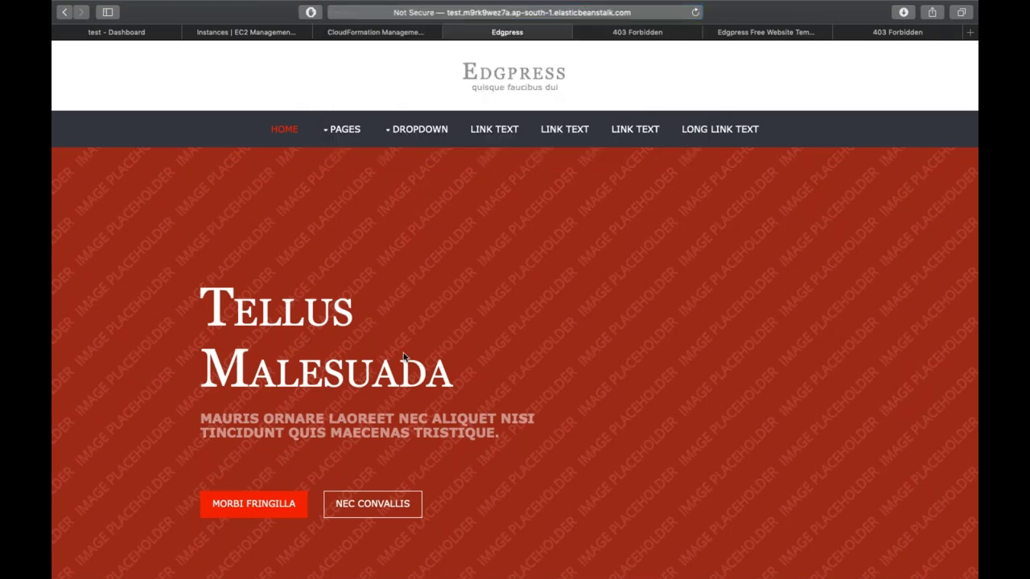
scroll(405, 356, down, 20)
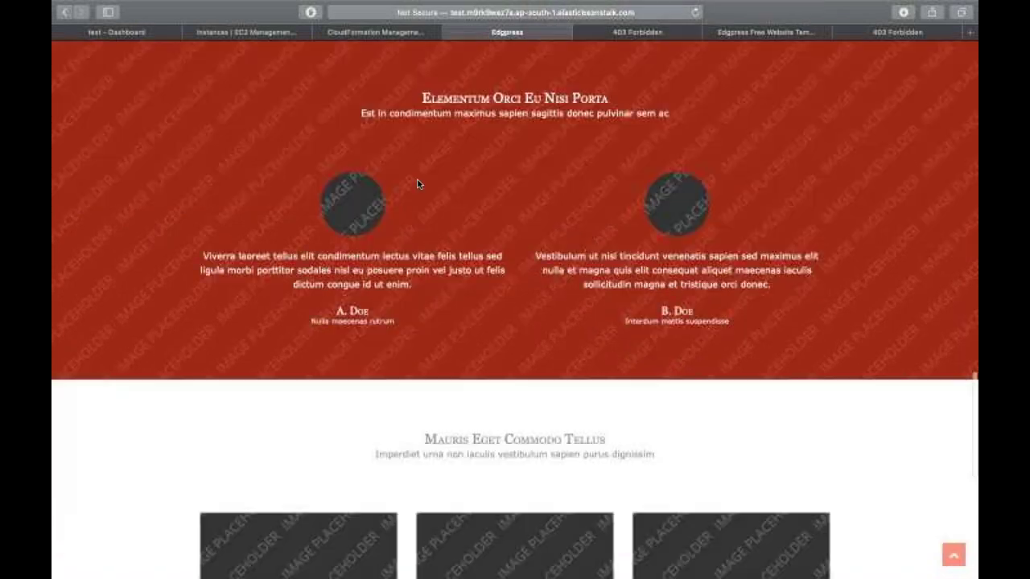
scroll(417, 184, down, 10)
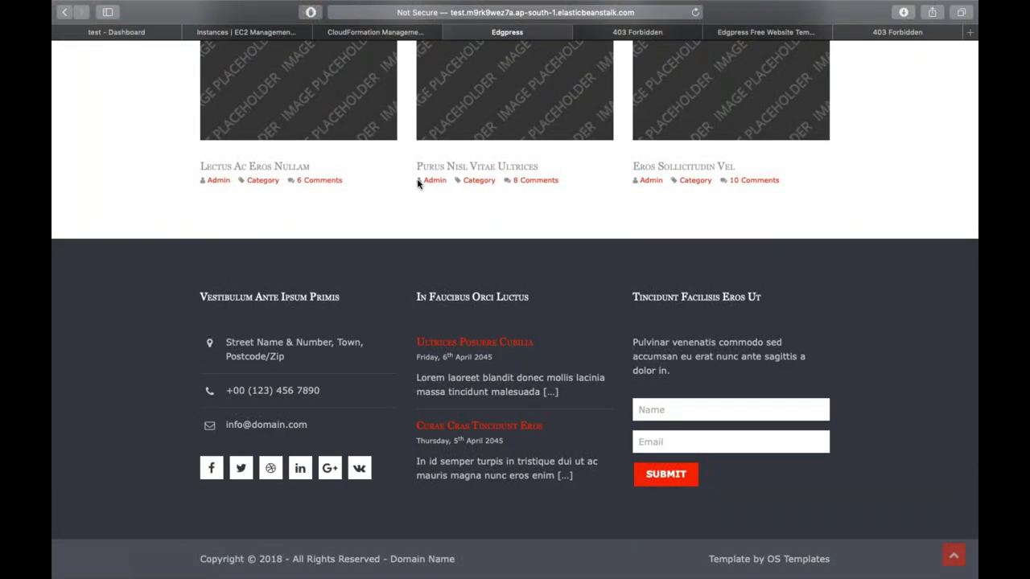
scroll(418, 183, up, 20)
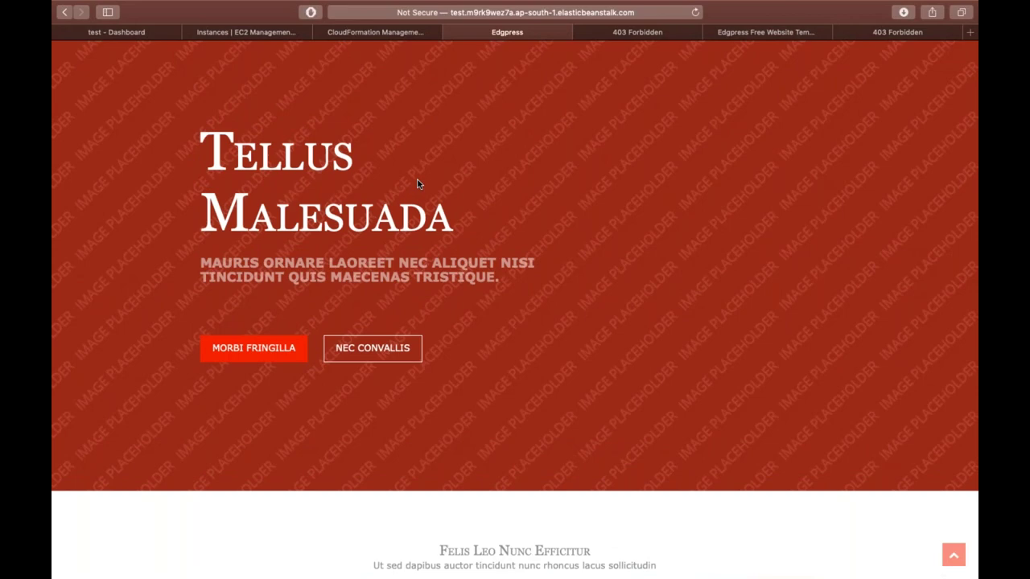
- Open the EC2 target group list and enlarge its details pane to view registered targets
click(232, 32)
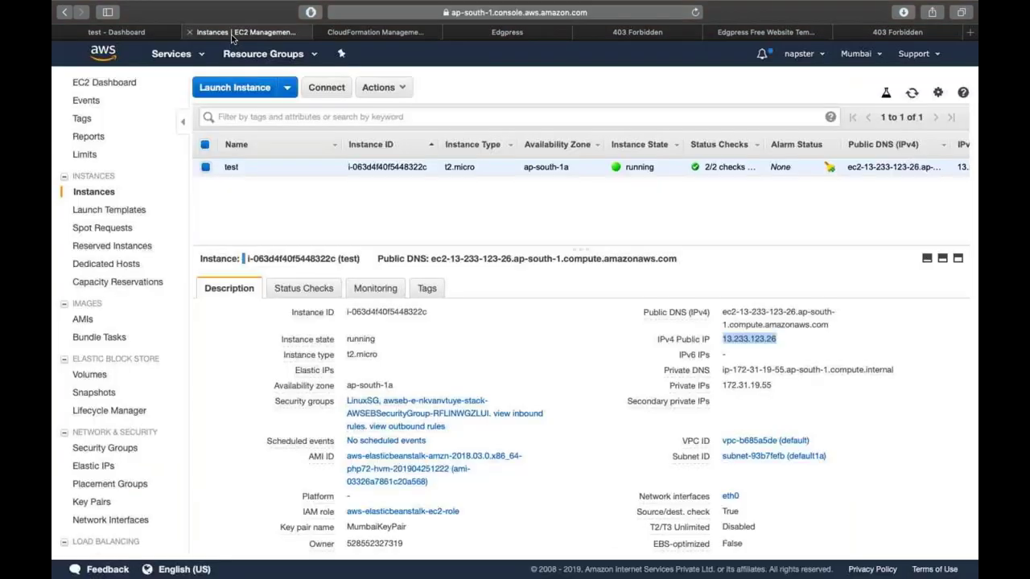
scroll(128, 345, down, 5)
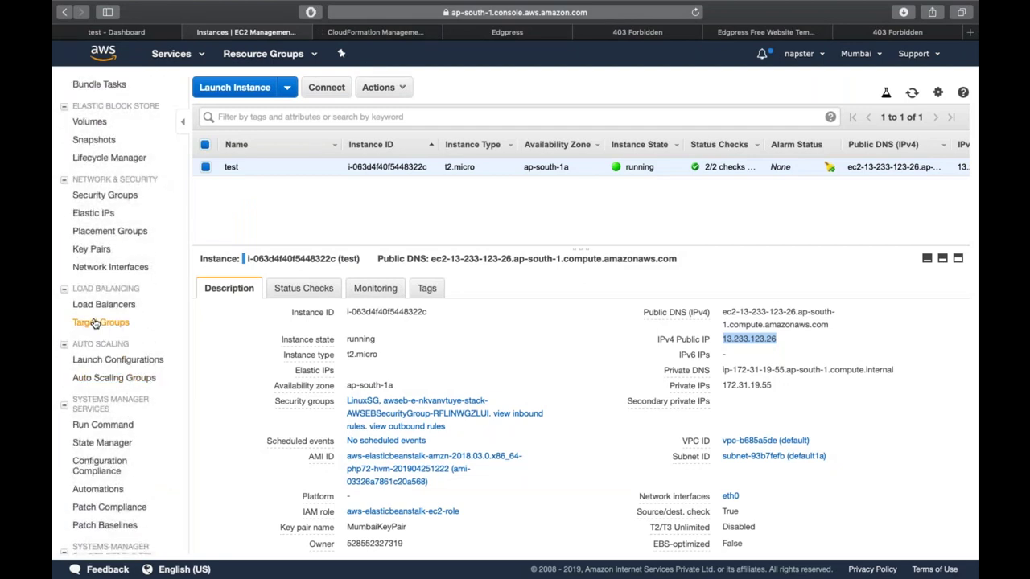
click(94, 322)
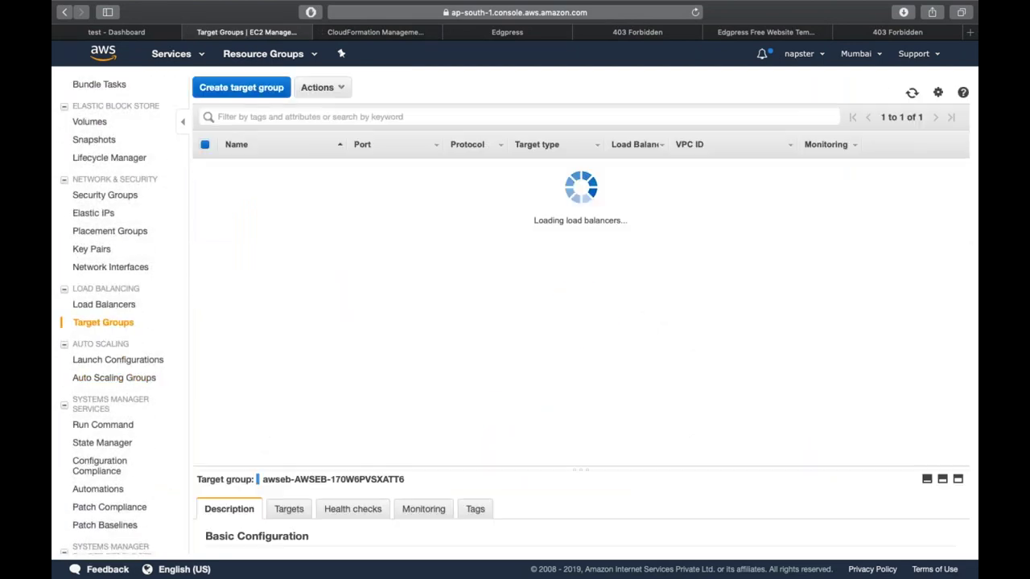
right_click(316, 410)
drag(316, 410, 305, 250)
click(272, 296)
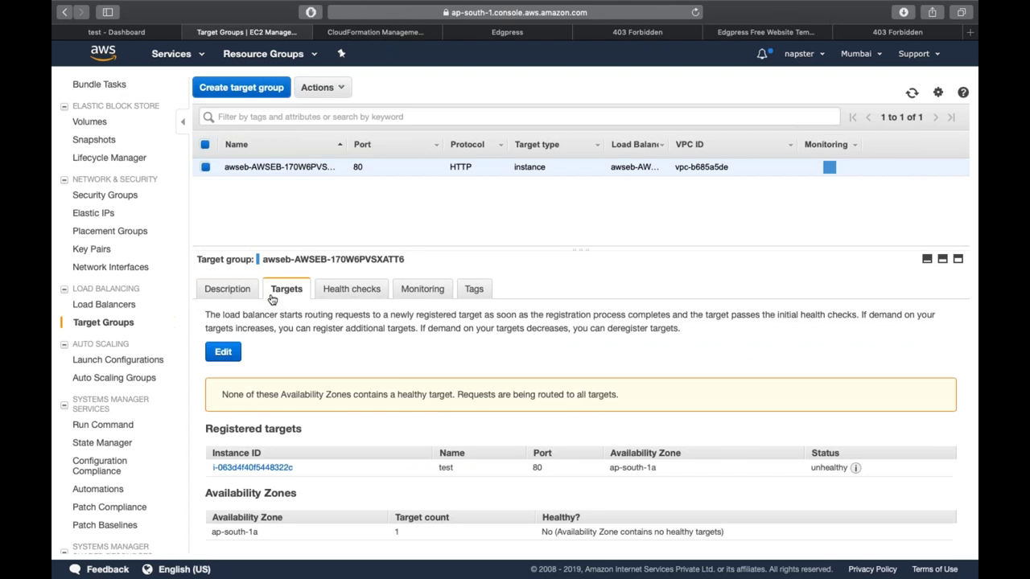
- Change the target group's health check path to /edgpress/ and save it
click(367, 294)
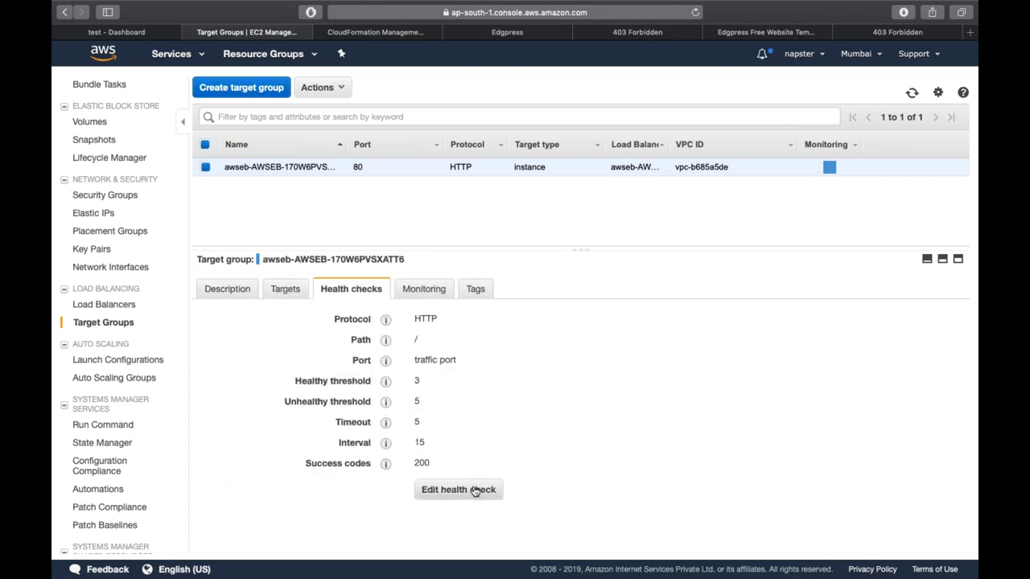
click(476, 491)
click(589, 236)
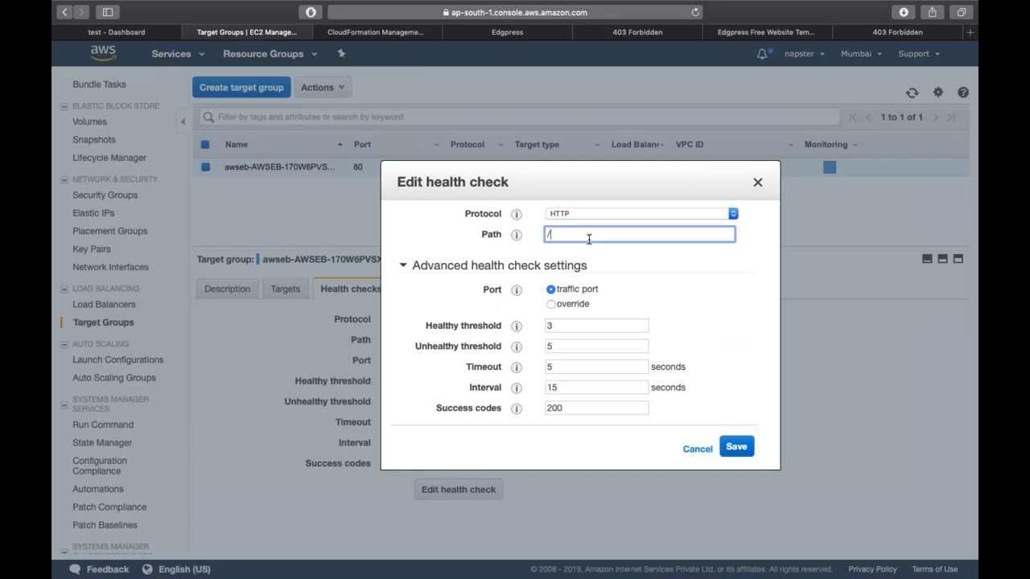
click(689, 449)
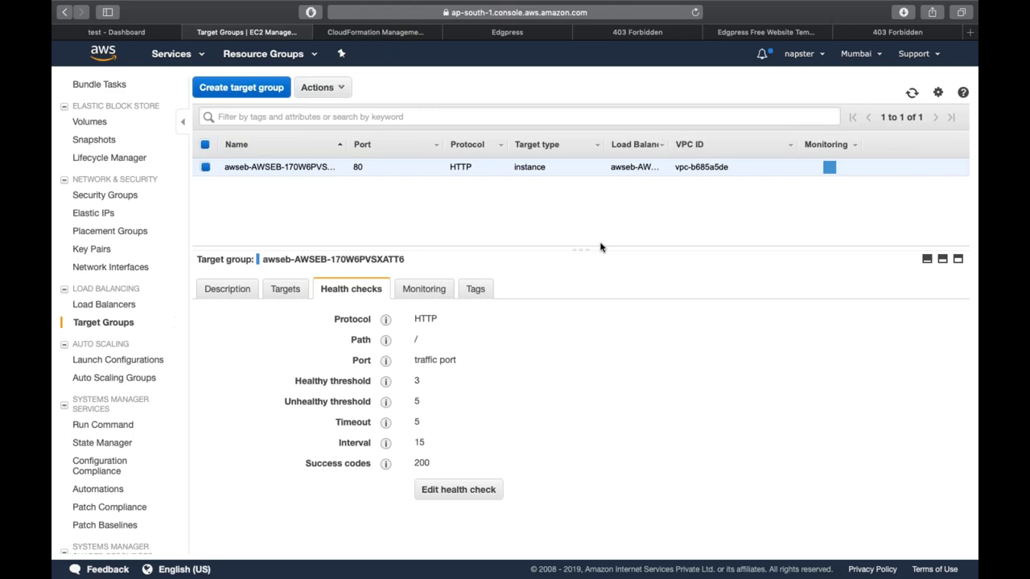
click(456, 492)
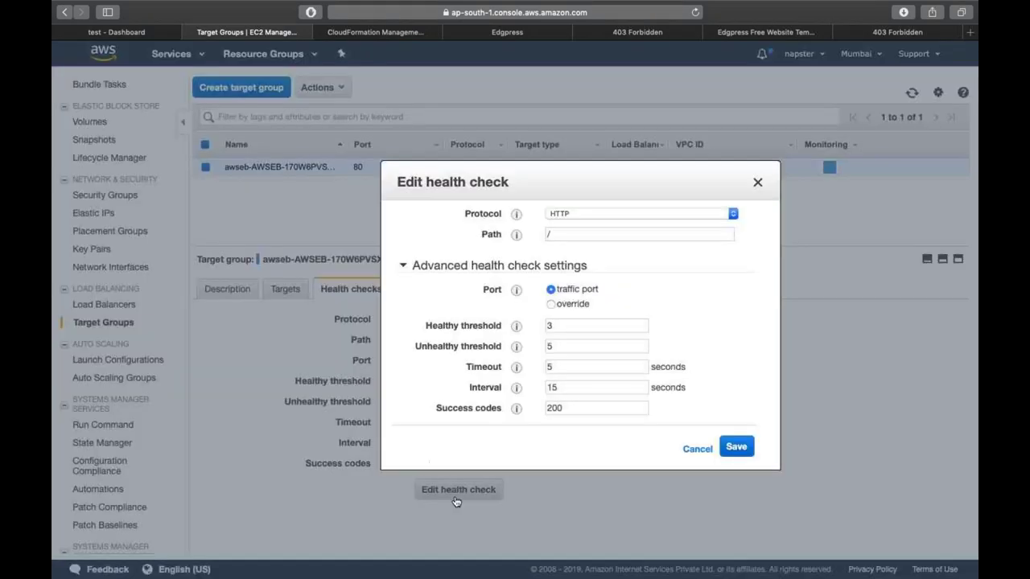
click(571, 234)
text(edg)
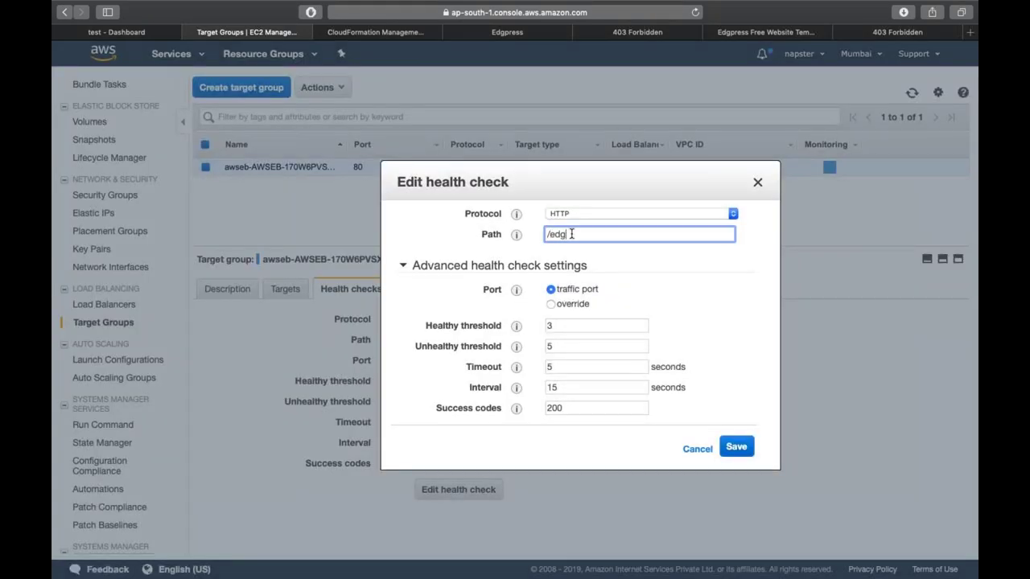
text(press/)
click(737, 448)
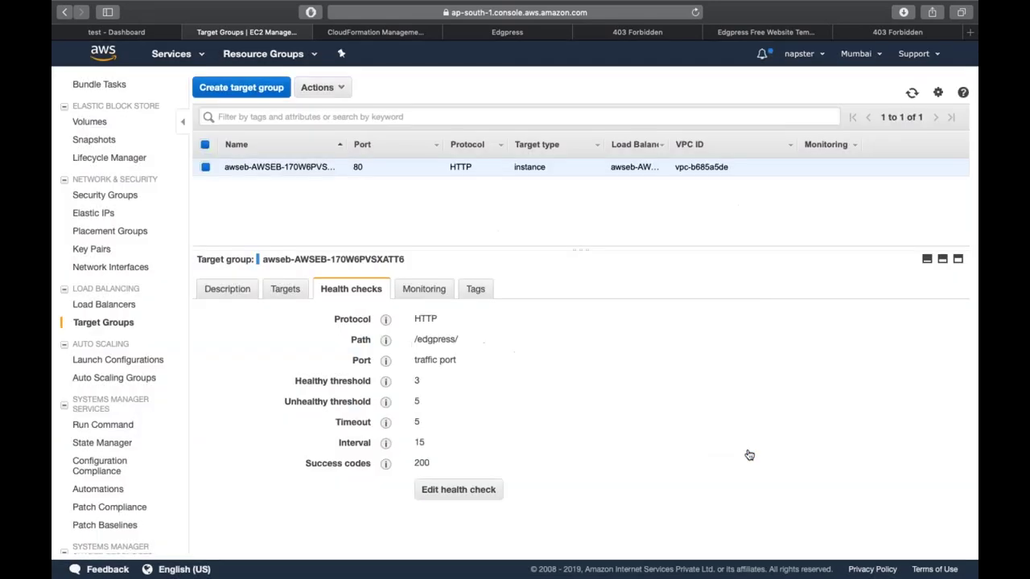
- Recheck the still-unhealthy target after several refreshes, then return to the Forbidden page tab
click(286, 290)
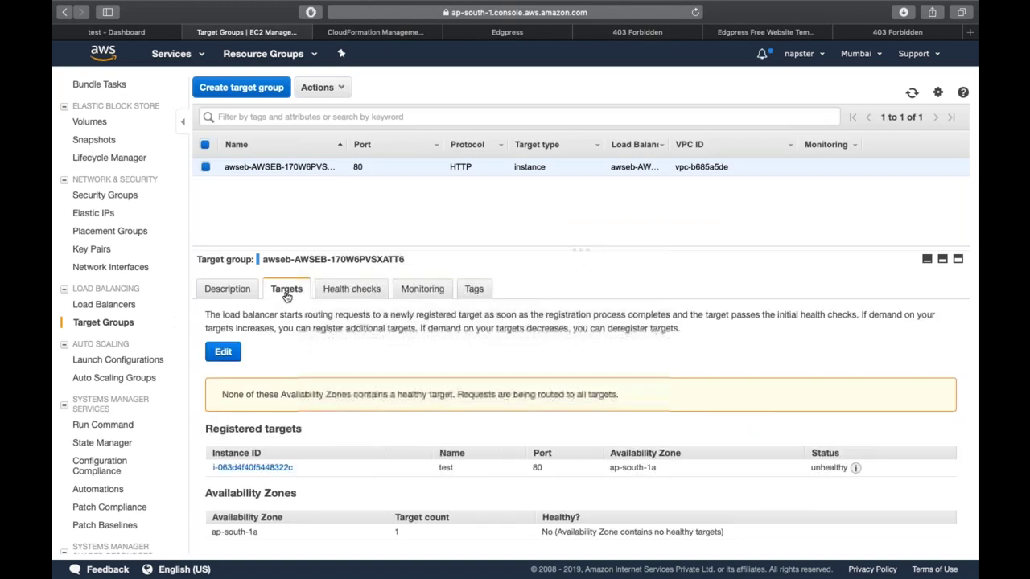
click(910, 94)
click(910, 94)
click(910, 94)
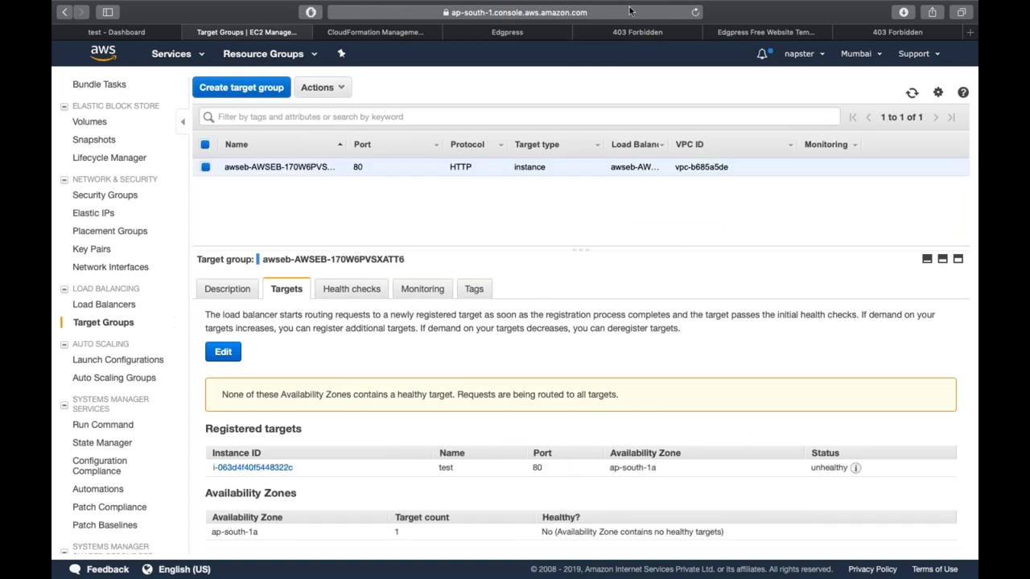
click(595, 33)
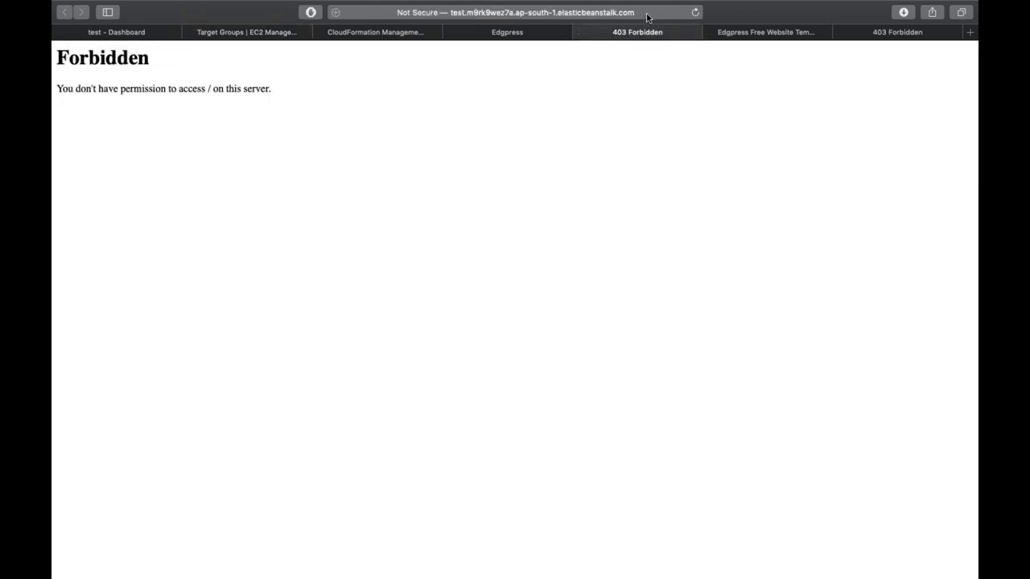
- Load the site at the /edgpress/ path, then refresh the Target Groups page to recheck health
click(649, 14)
text(test.m9rk9wez7a.ap-south-1.elasticbeanstalk.com/)
text(edgpr)
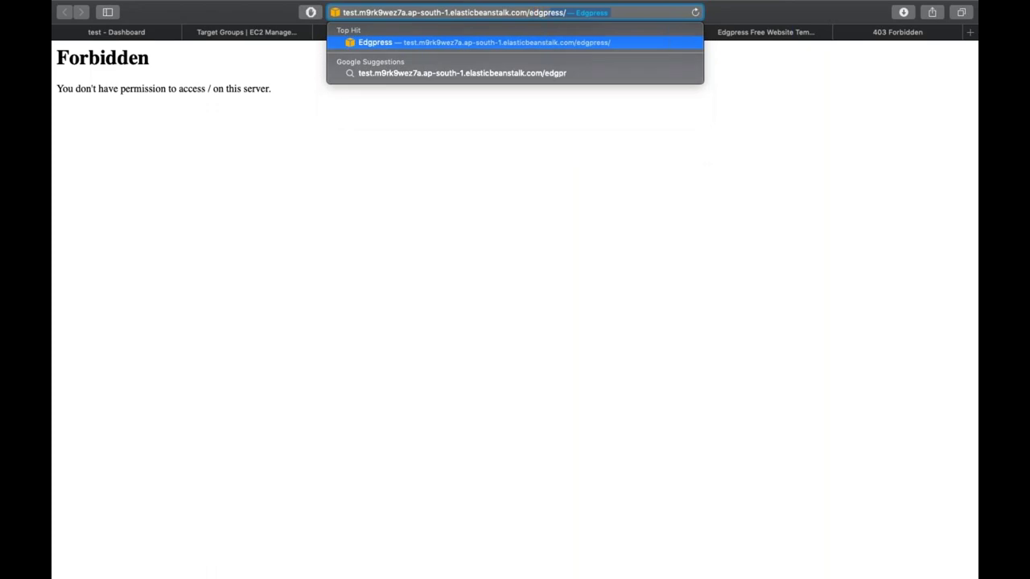
key(Return)
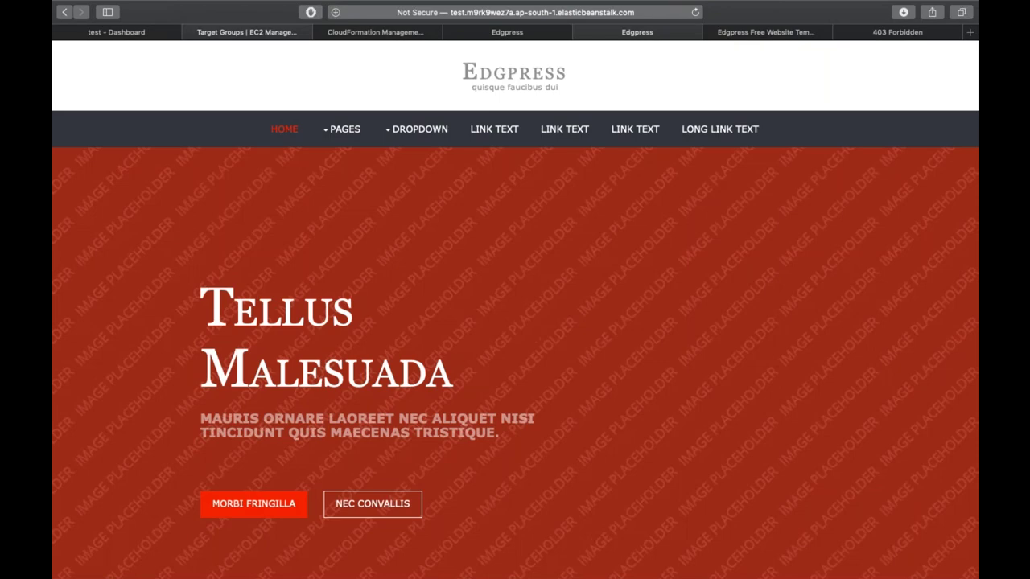
click(246, 32)
click(913, 94)
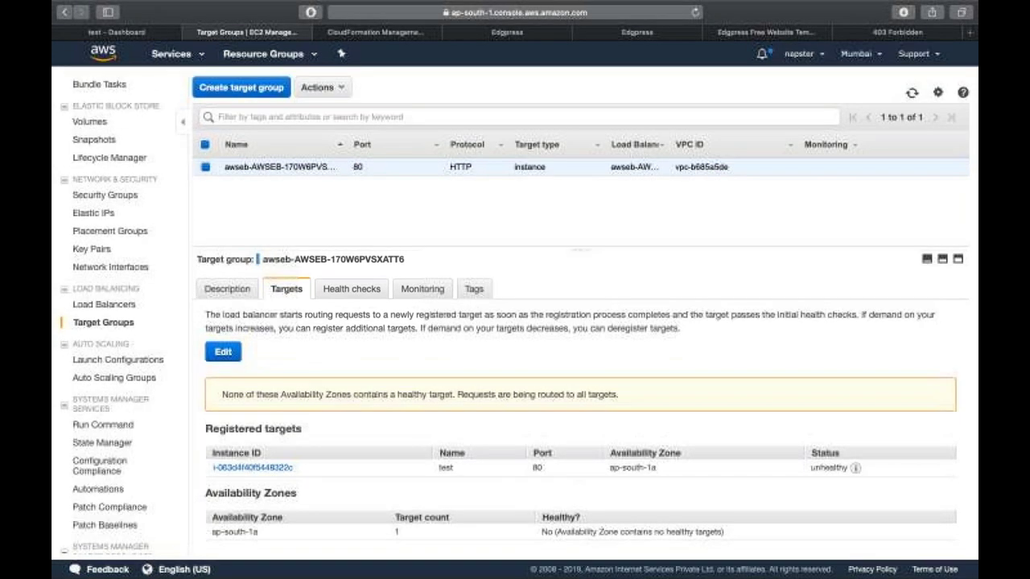
- Review the health check interval and healthy threshold of 3, refresh target status, then go to the test dashboard
click(352, 289)
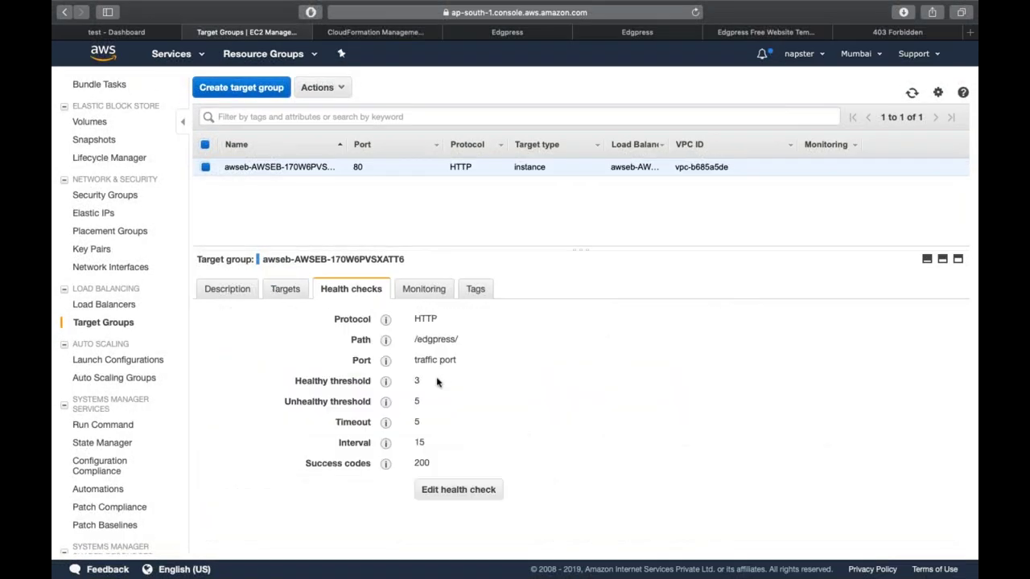
double_click(419, 443)
triple_click(416, 383)
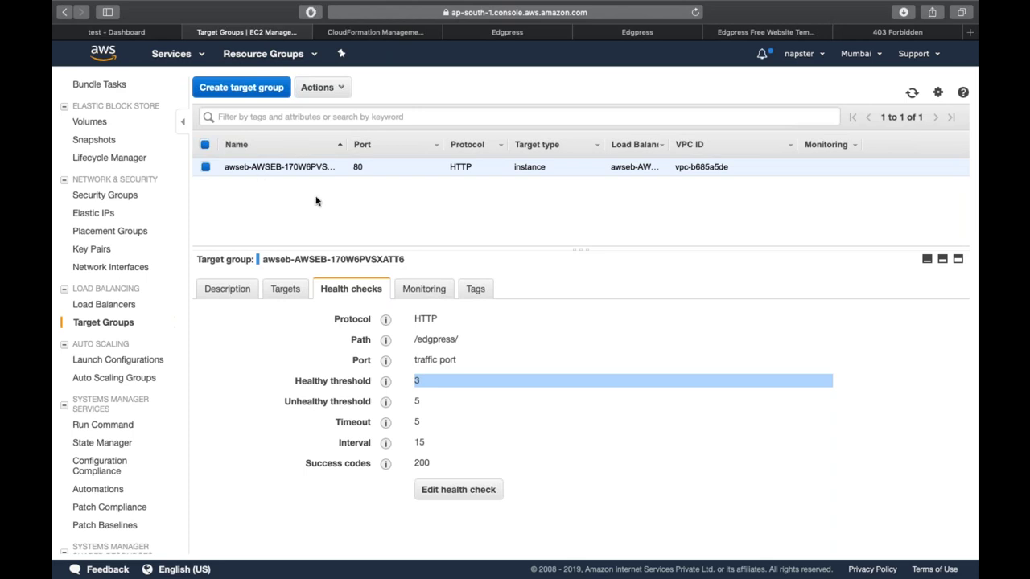
click(298, 292)
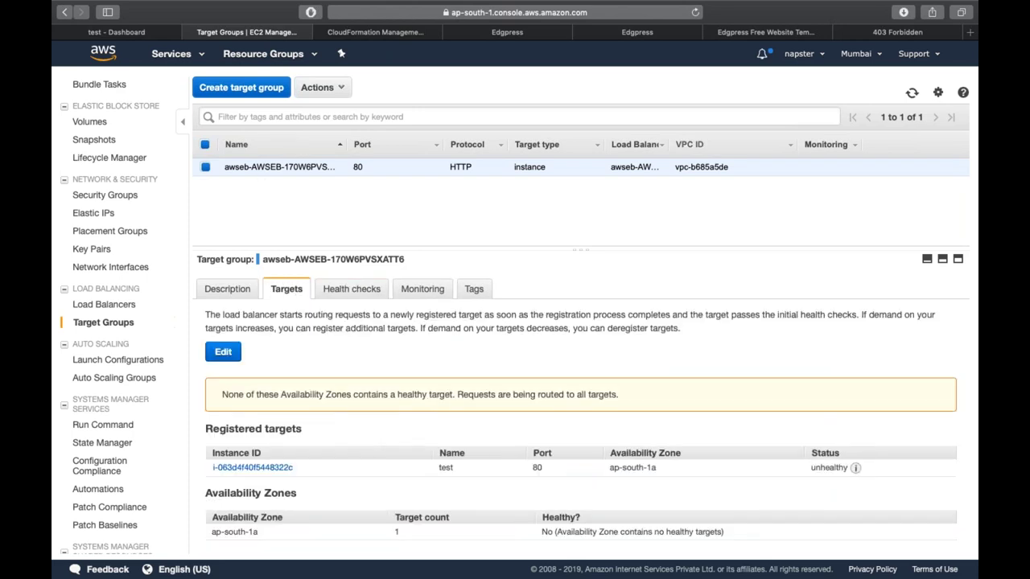
click(911, 94)
key(ctrl+shift+Tab)
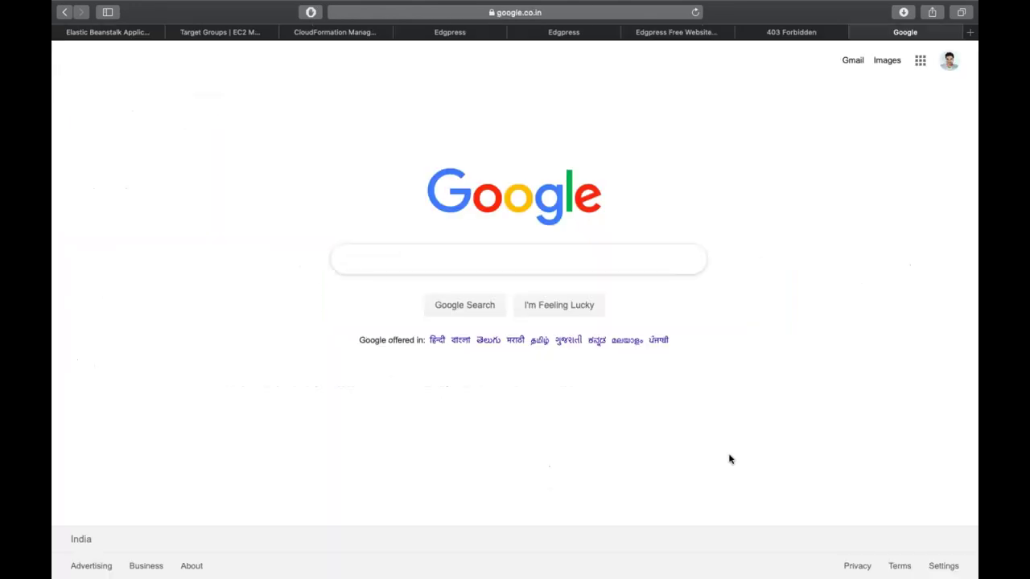
- Close the Google and 403 Forbidden tabs and open the test environment's Actions menu
key(super+w)
key(super+w)
key(super+w)
key(super+w)
key(super+w)
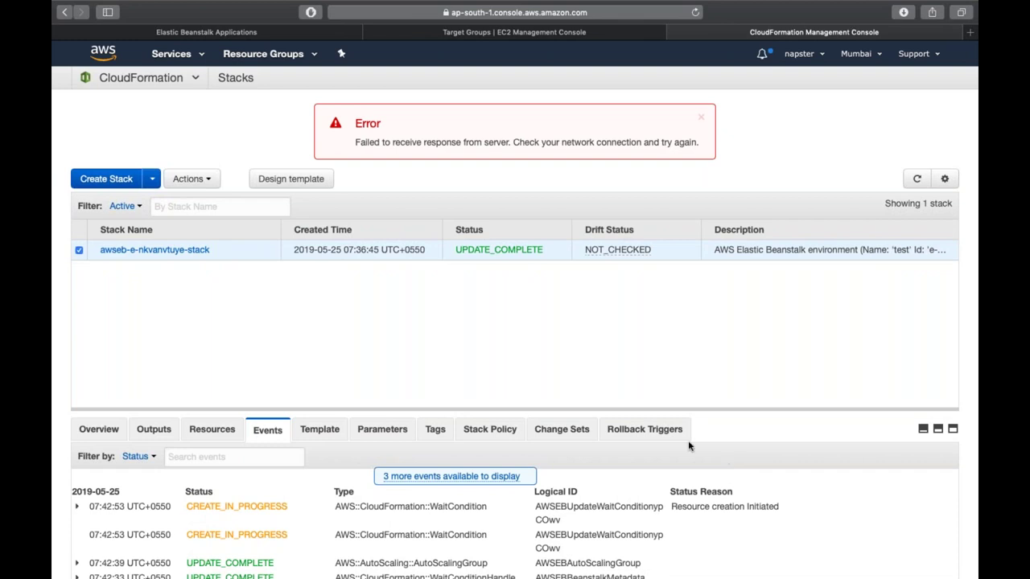
key(ctrl+Tab)
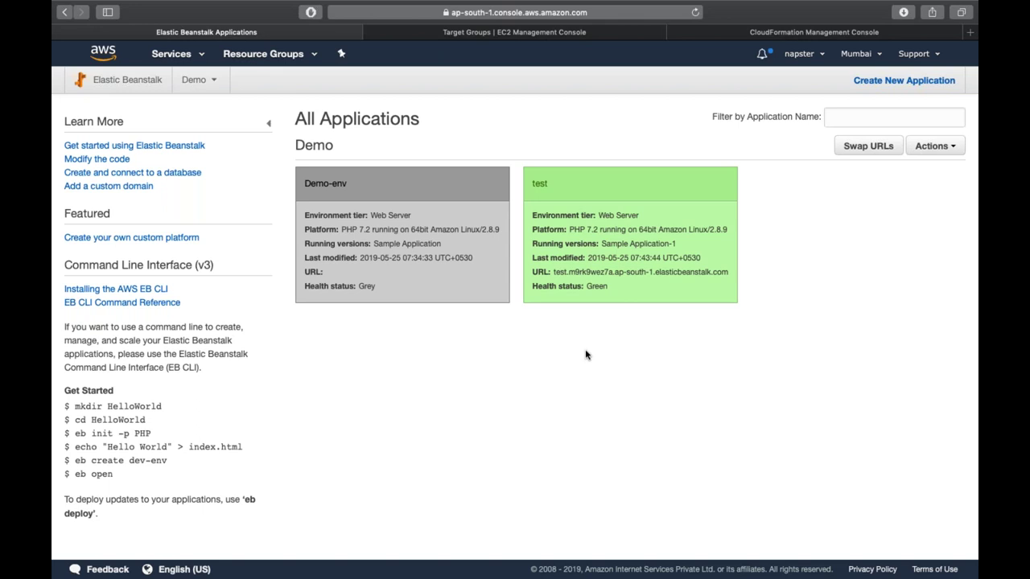
click(541, 185)
click(922, 127)
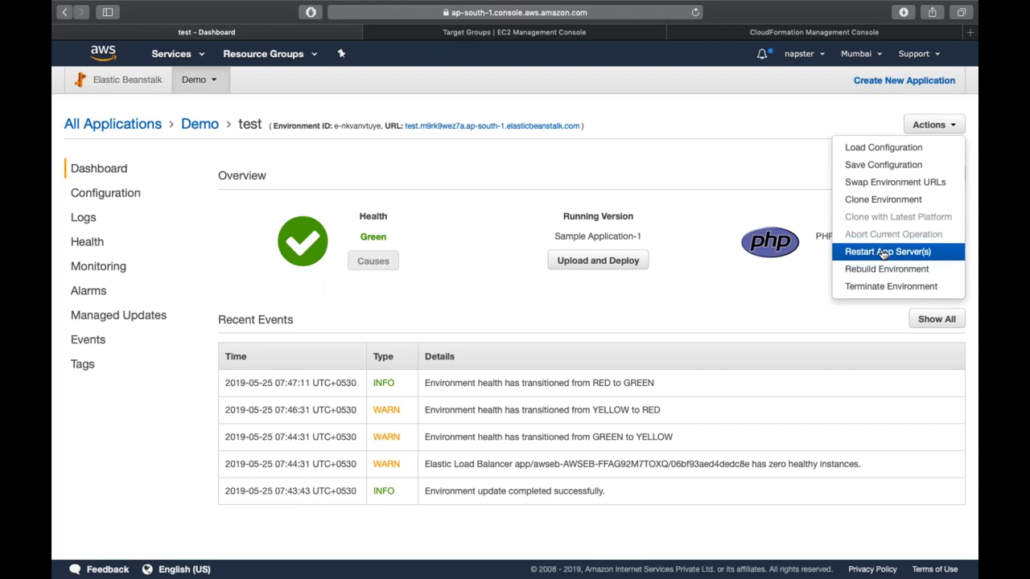
- Terminate the test environment, entering 'test' to confirm
click(906, 288)
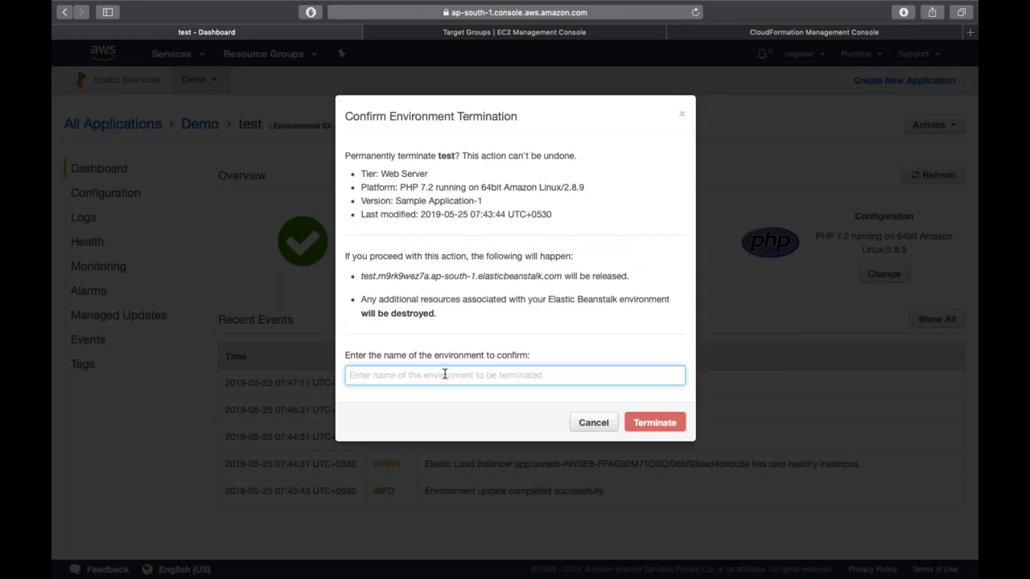
text(test)
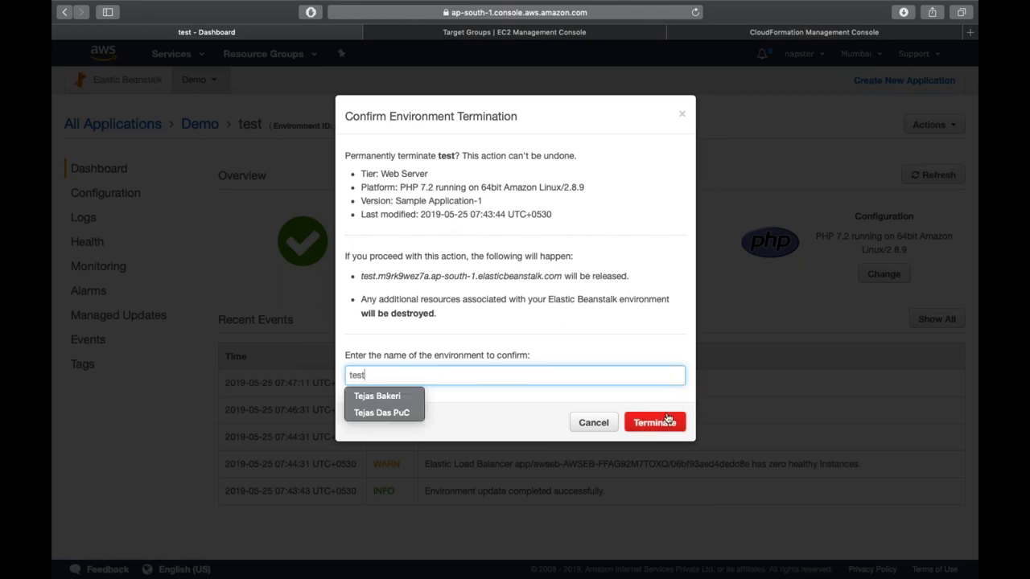
click(655, 430)
click(655, 431)
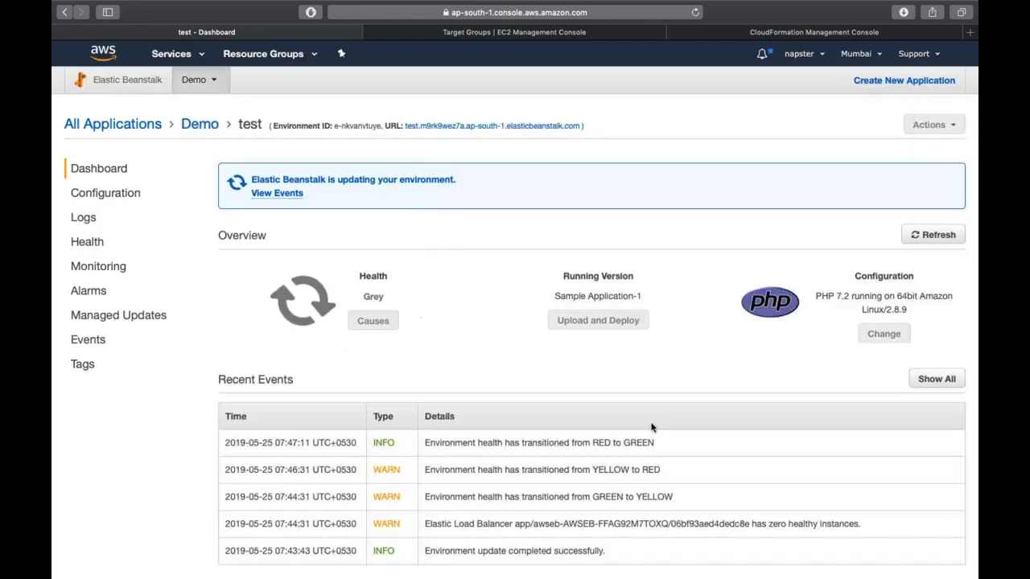
- Terminate the Demo-env environment, entering 'Demo-env' to confirm, and return to the Demo environments list
click(201, 129)
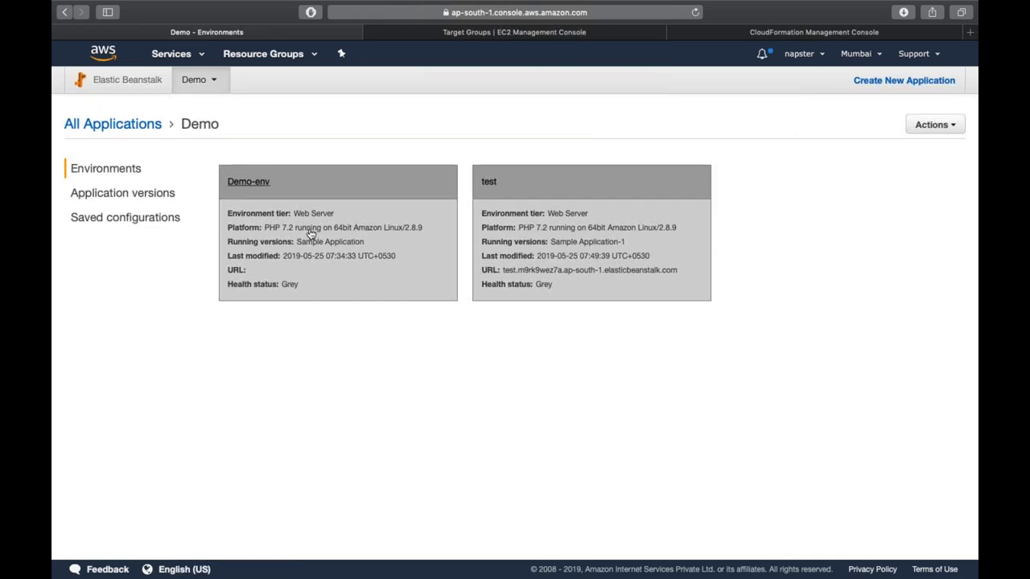
click(264, 177)
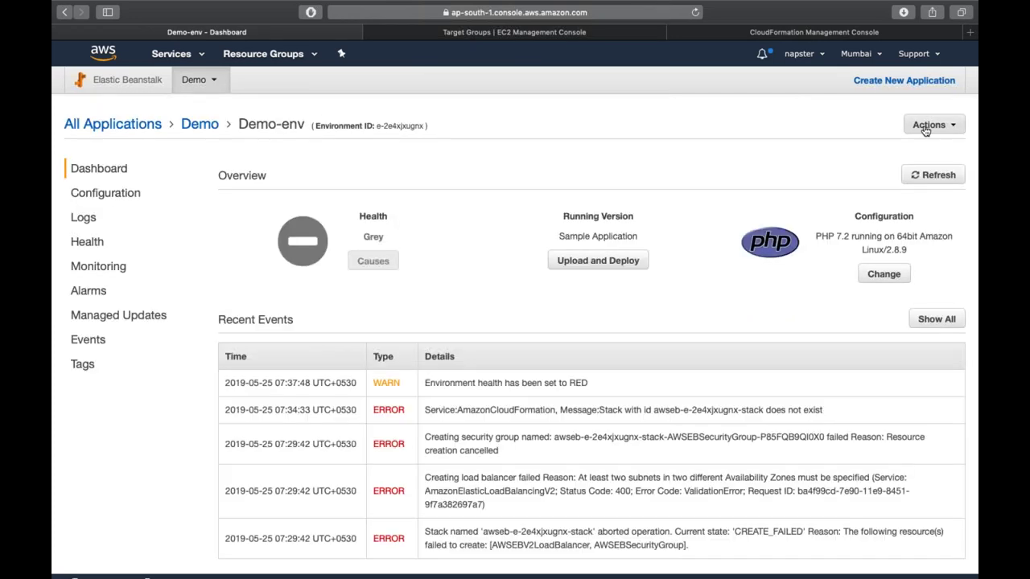
click(926, 127)
click(873, 287)
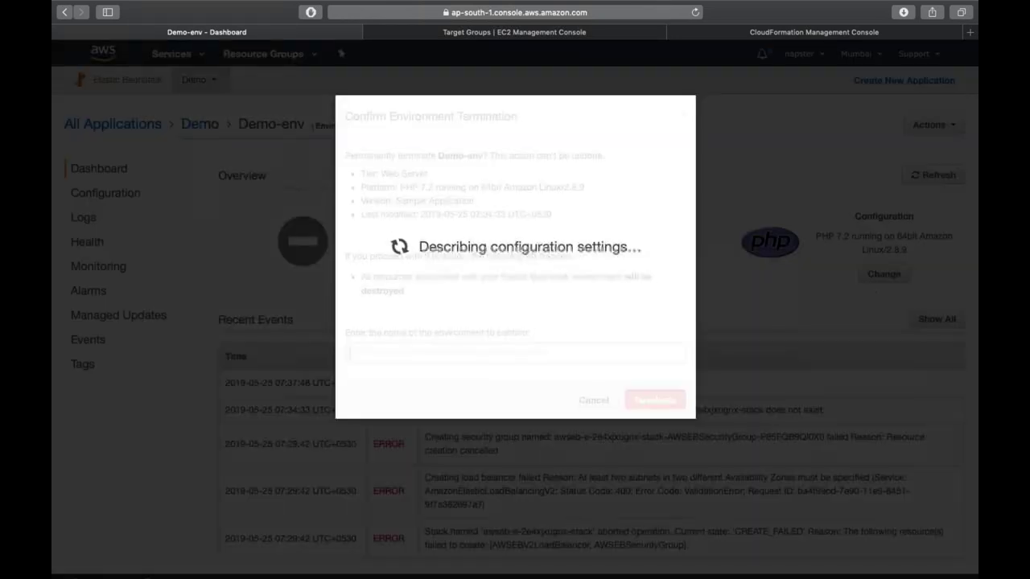
text(demo-env)
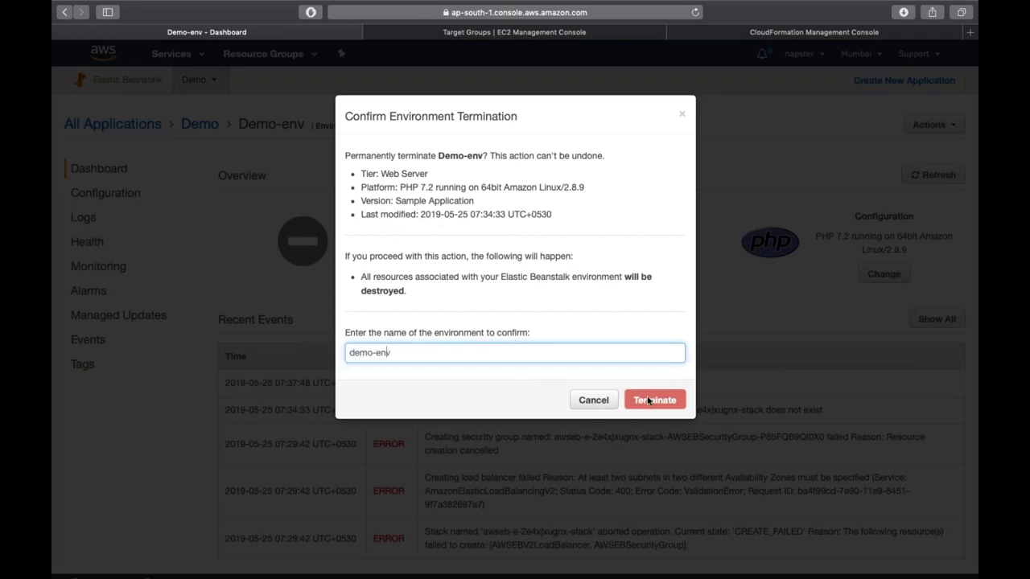
key(Delete)
text(D)
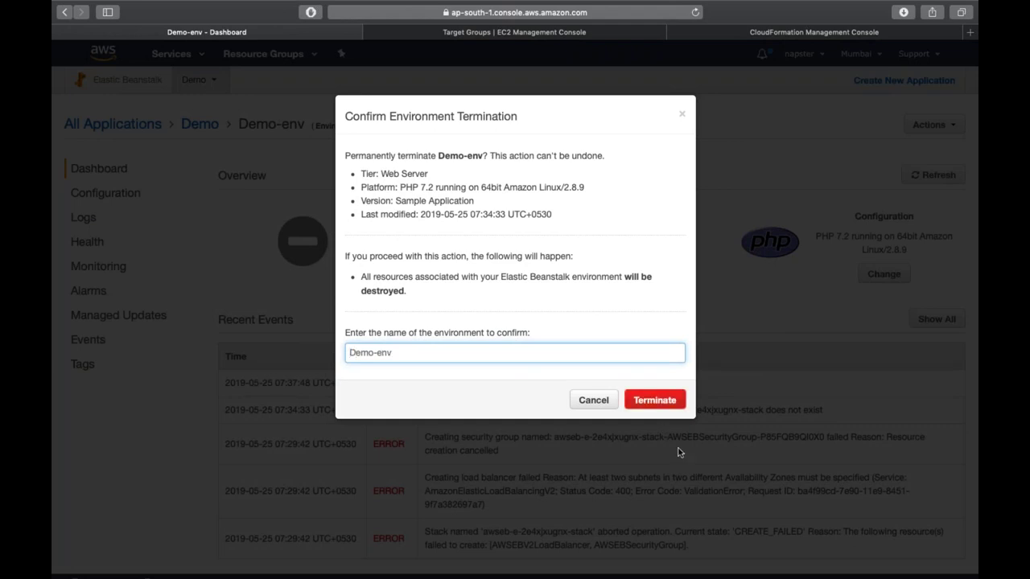
click(656, 400)
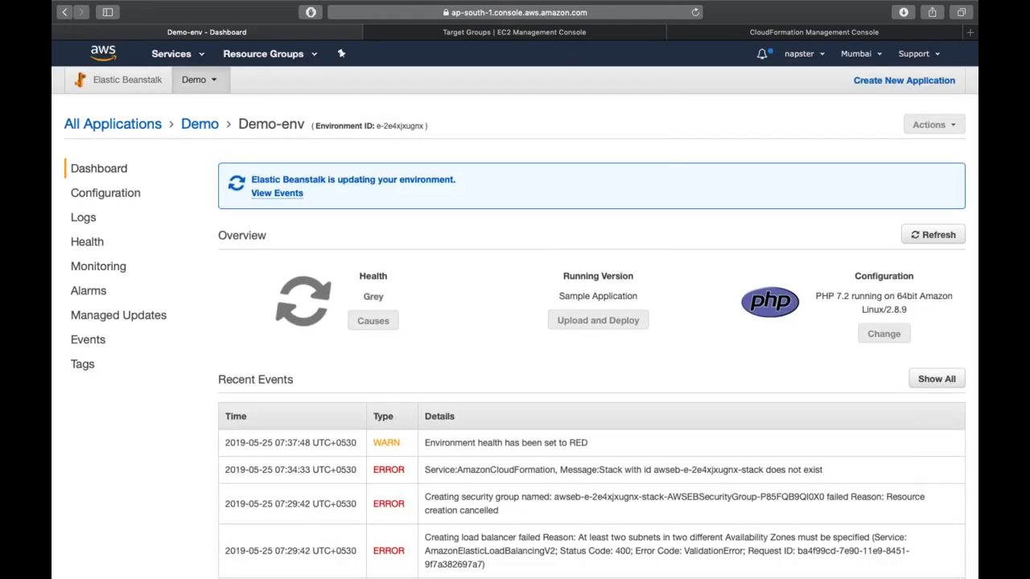
click(199, 124)
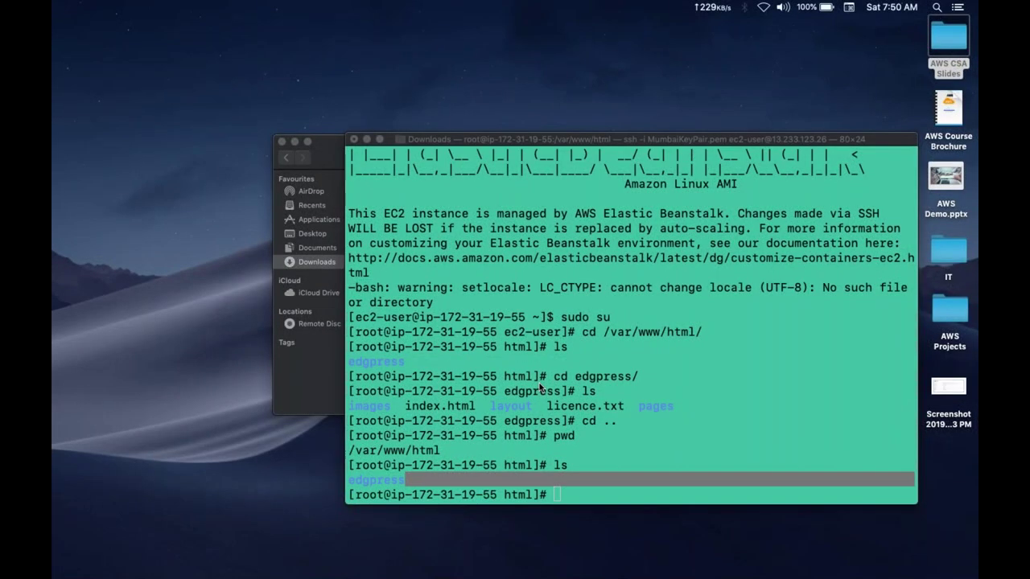
- Close the SSH Terminal window and the Finder Downloads window, then return to full-screen Safari
key(super+w)
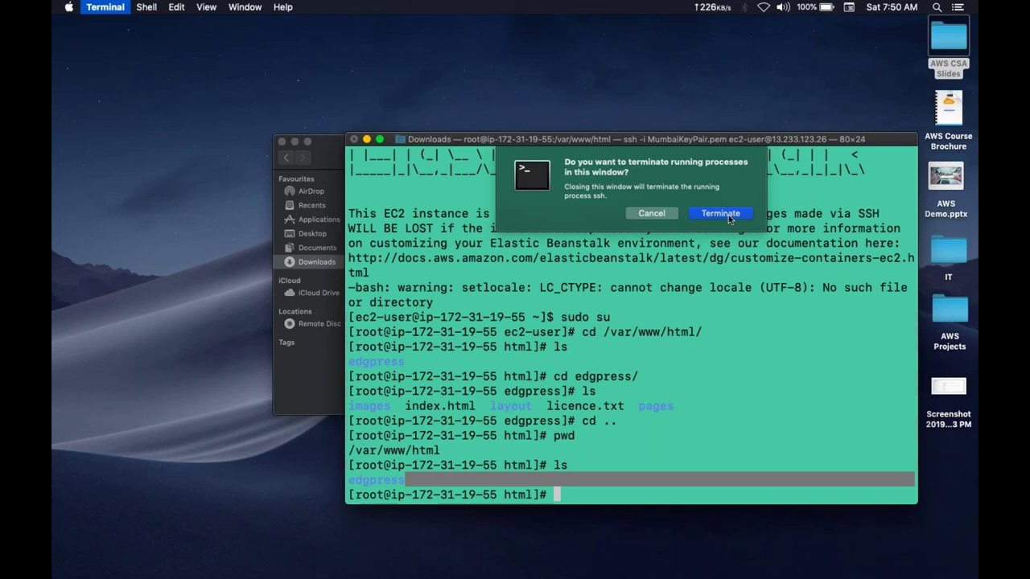
click(729, 215)
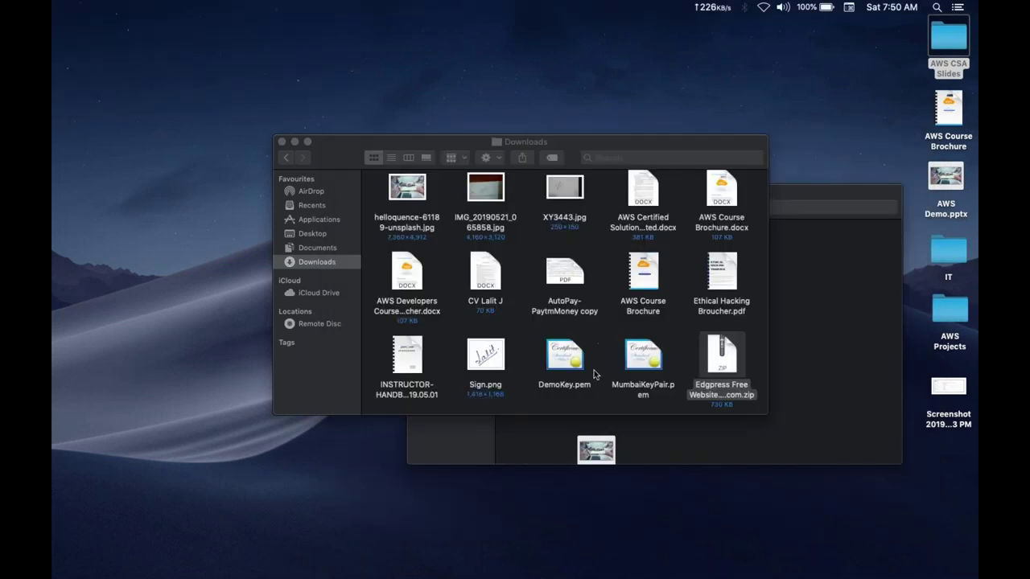
click(627, 374)
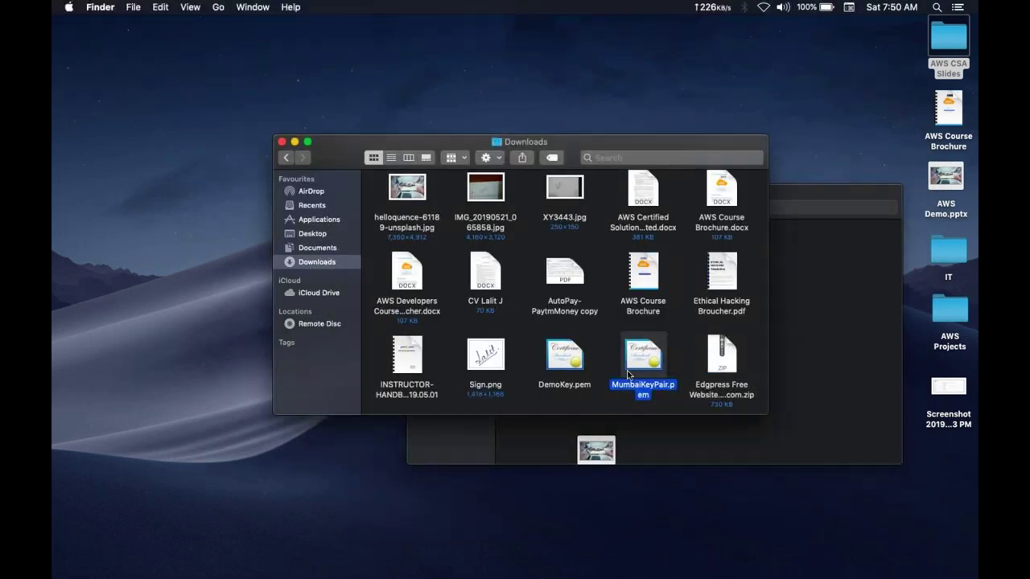
key(super+w)
key(ctrl+Right)
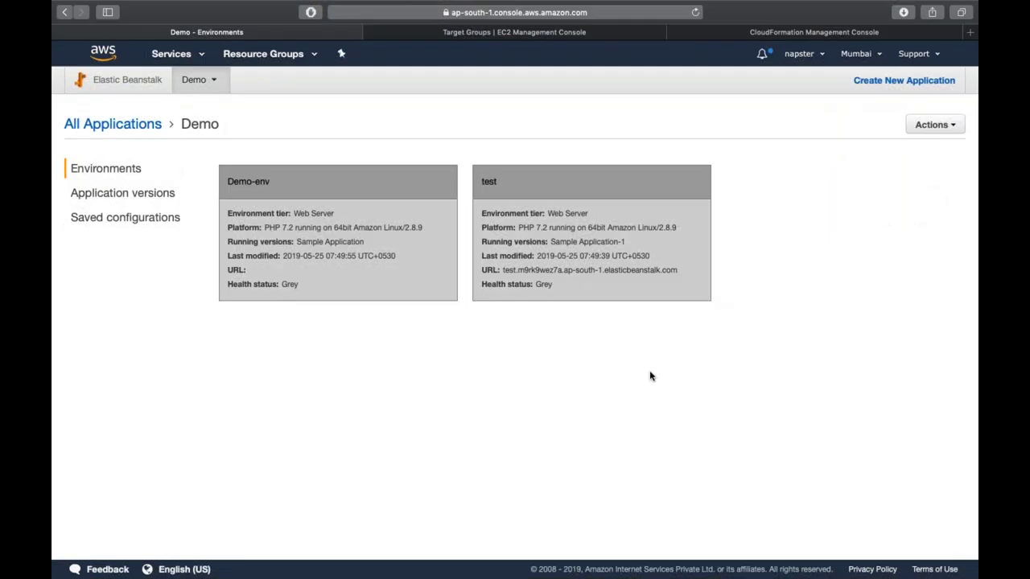
- Open CloudTrail from the Services menu's Management & Governance section
key(ctrl+Left)
key(ctrl+Right)
click(184, 62)
scroll(458, 387, down, 3)
click(448, 333)
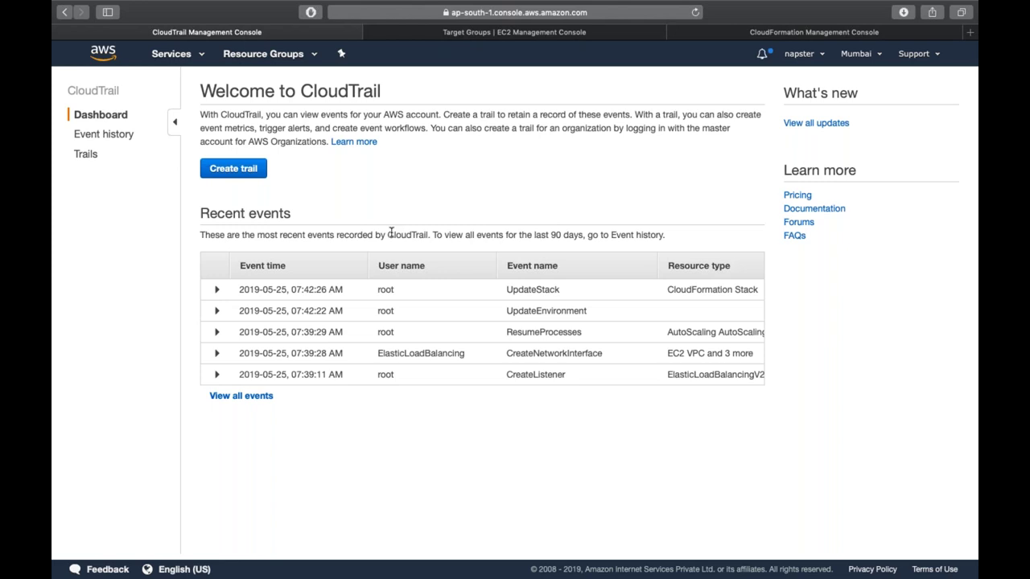
- Expand the UpdateStack event and inspect its region ap-south-1, user root and source elasticbeanstalk.amazonaws.com
click(288, 296)
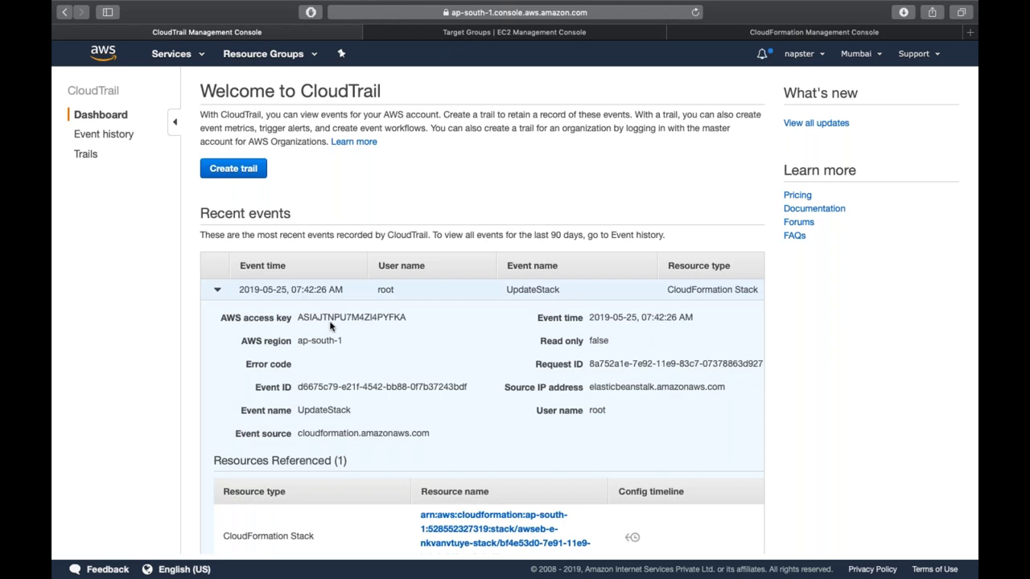
double_click(324, 339)
triple_click(326, 412)
click(325, 412)
double_click(597, 411)
double_click(323, 410)
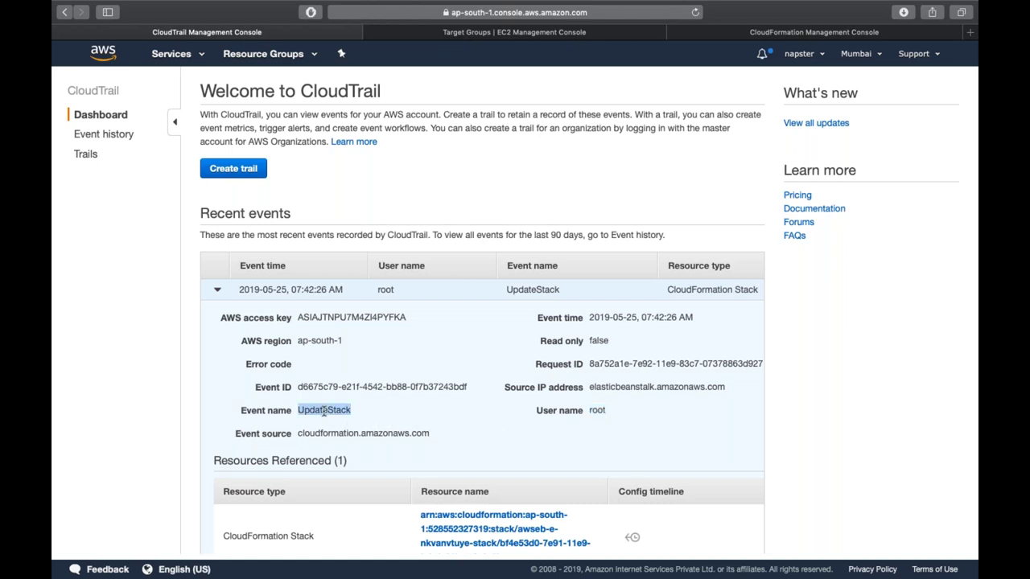
double_click(623, 388)
click(623, 388)
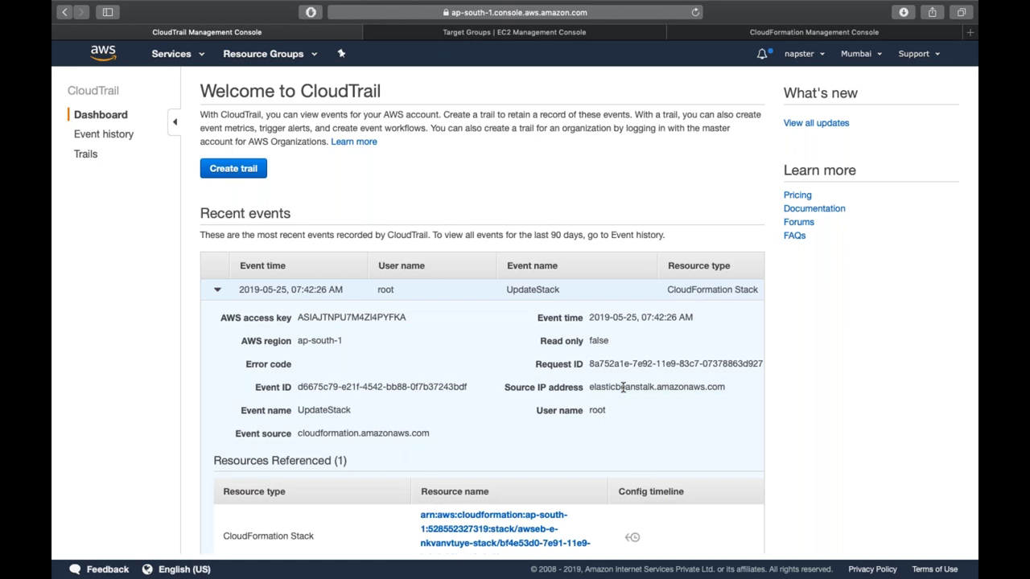
double_click(622, 387)
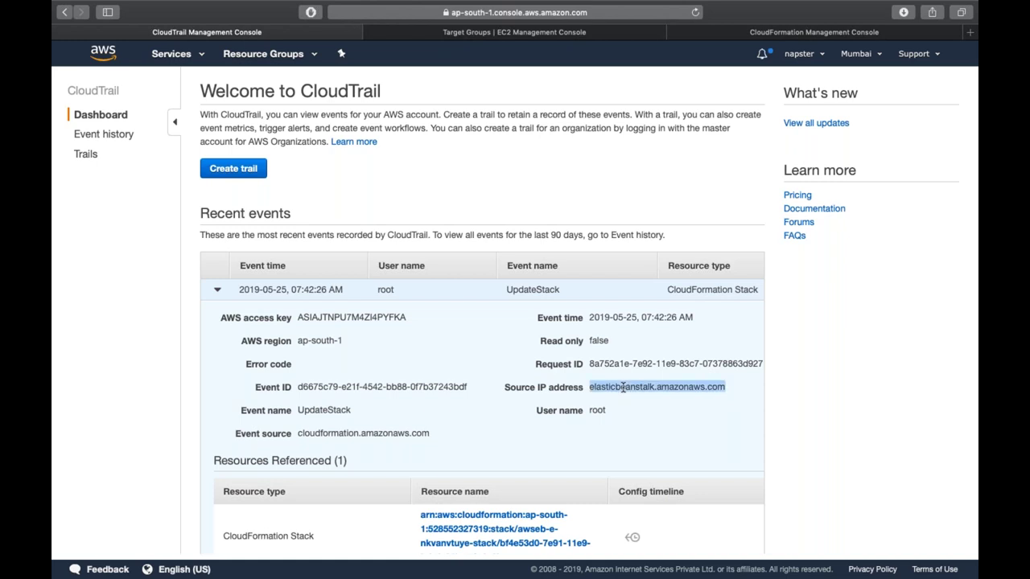
click(595, 413)
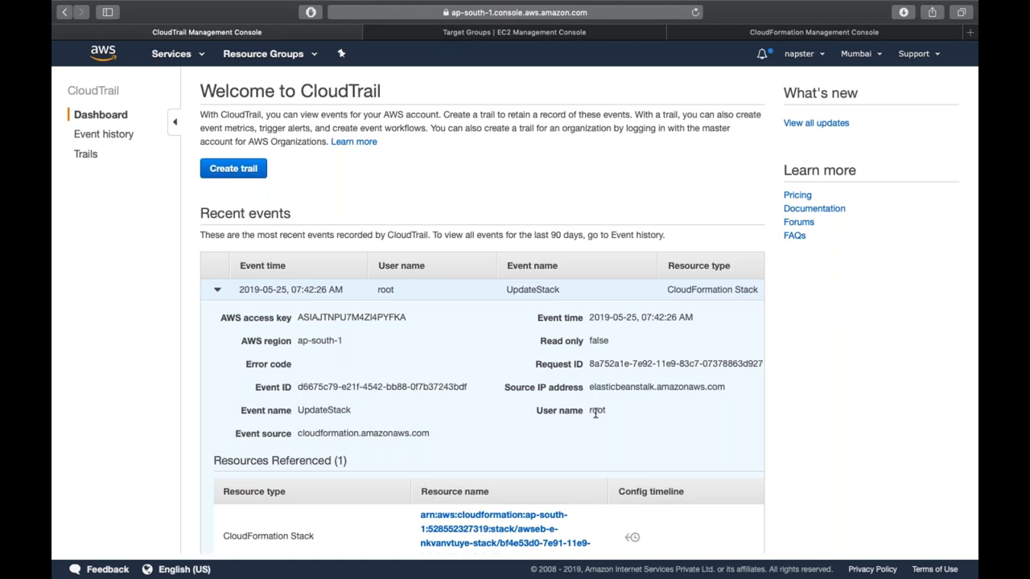
triple_click(603, 389)
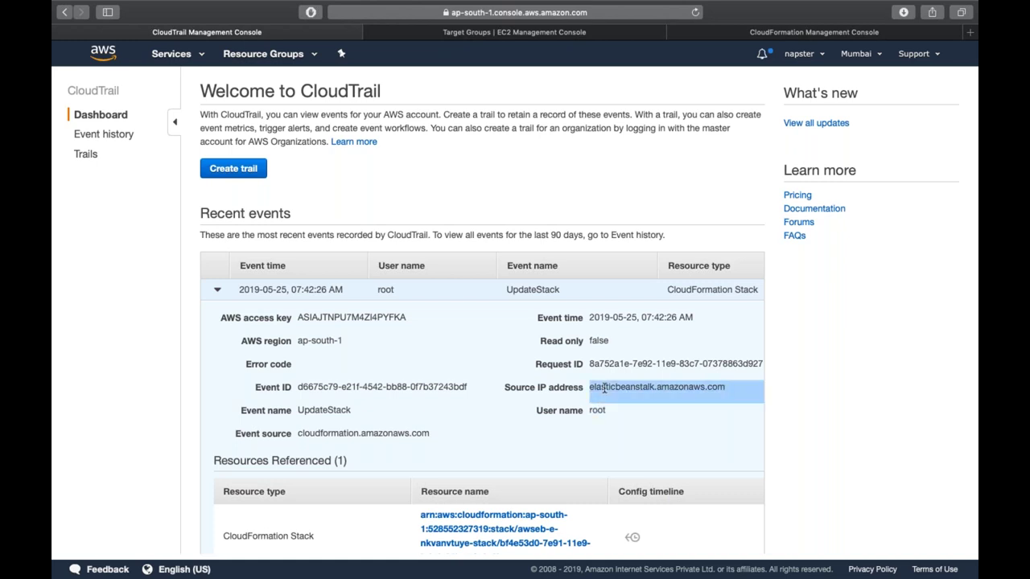
double_click(307, 412)
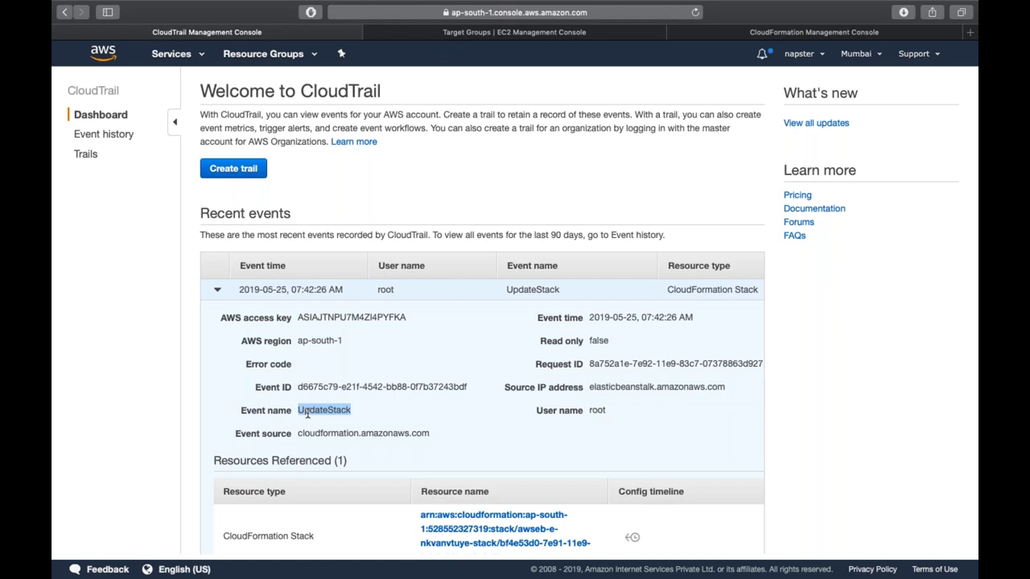
- Open the full event history and scroll through the listed events
scroll(301, 415, down, 5)
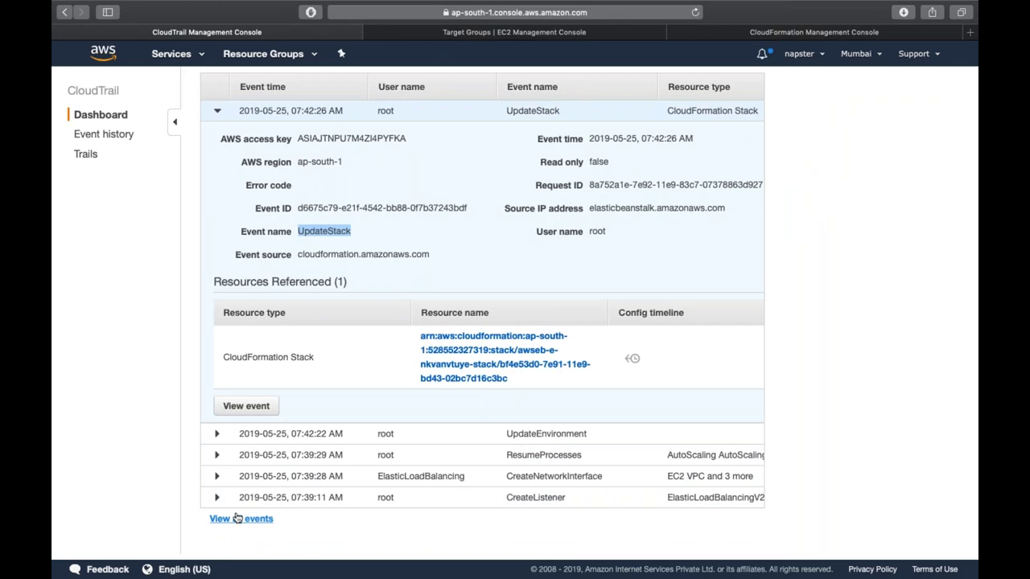
click(237, 518)
scroll(383, 384, down, 5)
scroll(383, 382, down, 10)
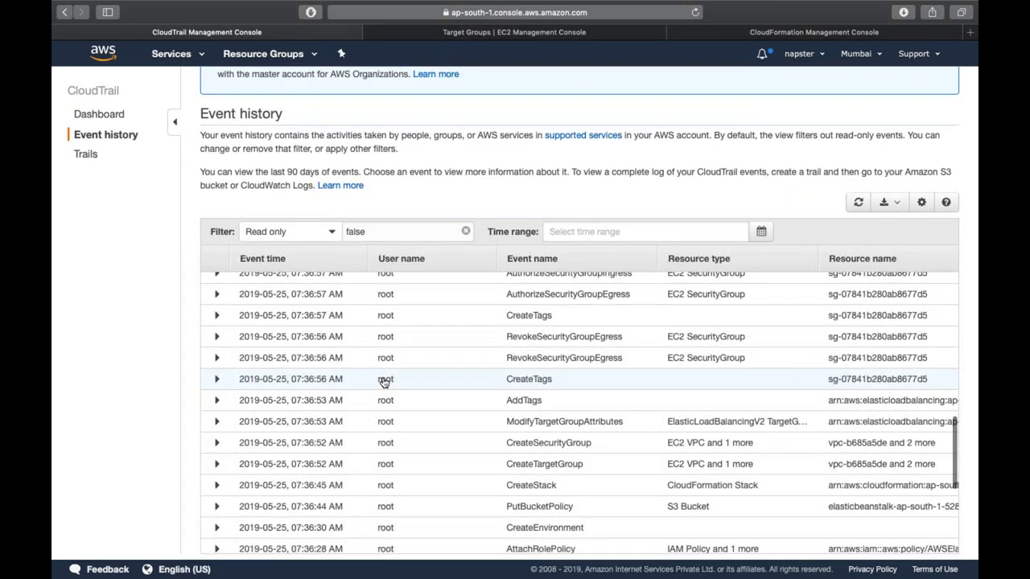
click(222, 484)
scroll(374, 477, down, 5)
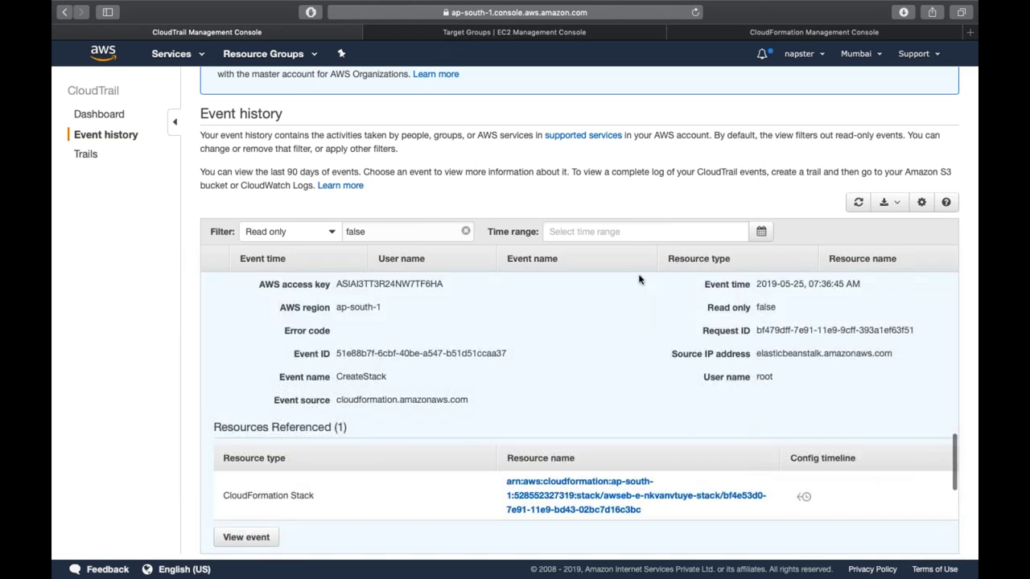
scroll(640, 279, up, 2)
scroll(483, 346, up, 2)
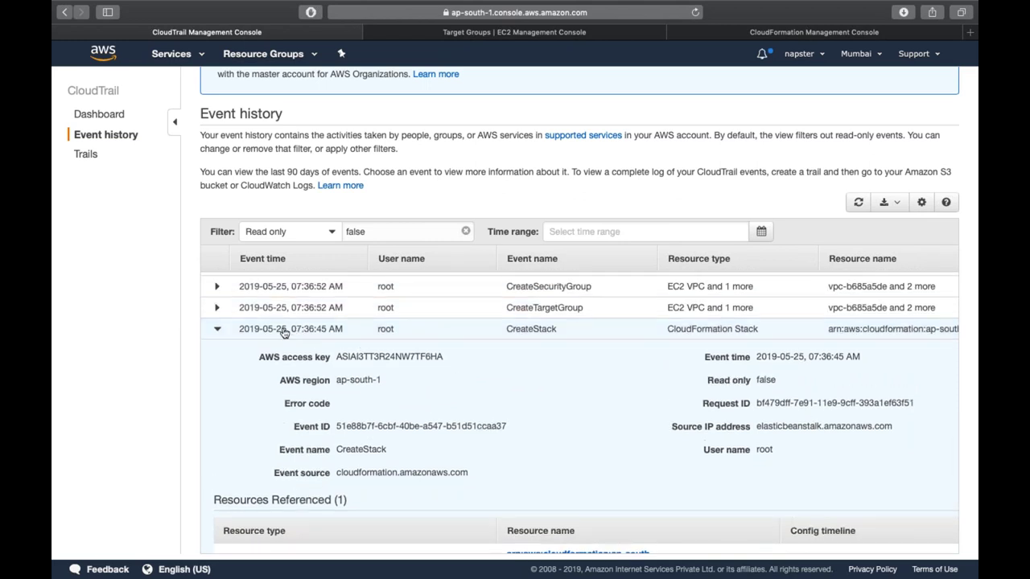
scroll(321, 354, down, 10)
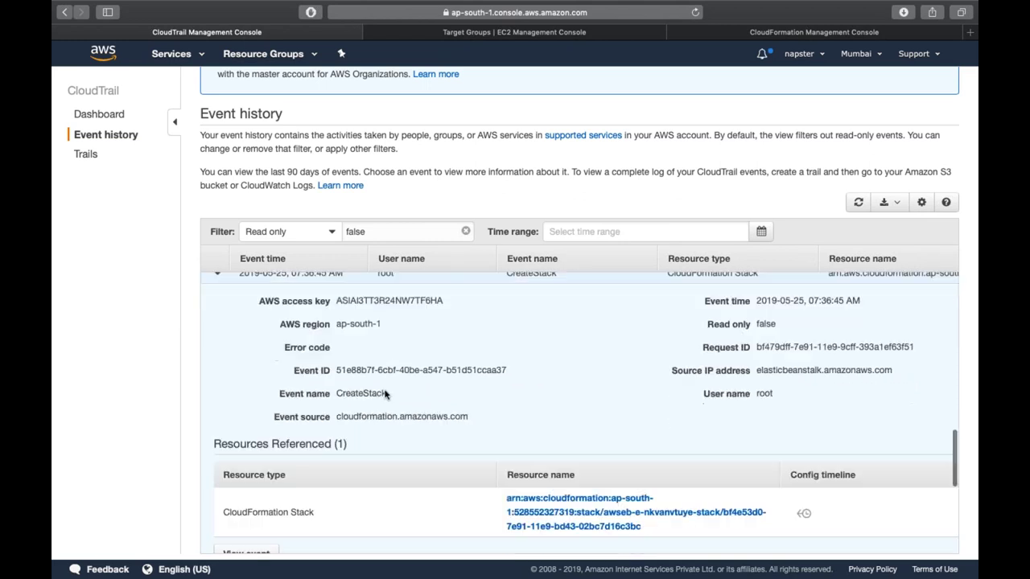
scroll(385, 388, down, 15)
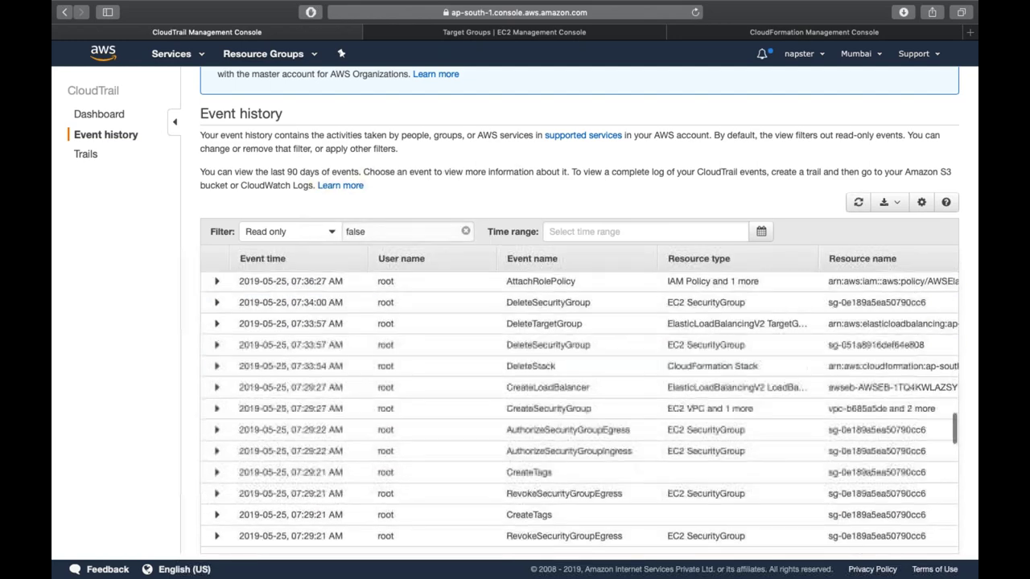
scroll(384, 389, down, 15)
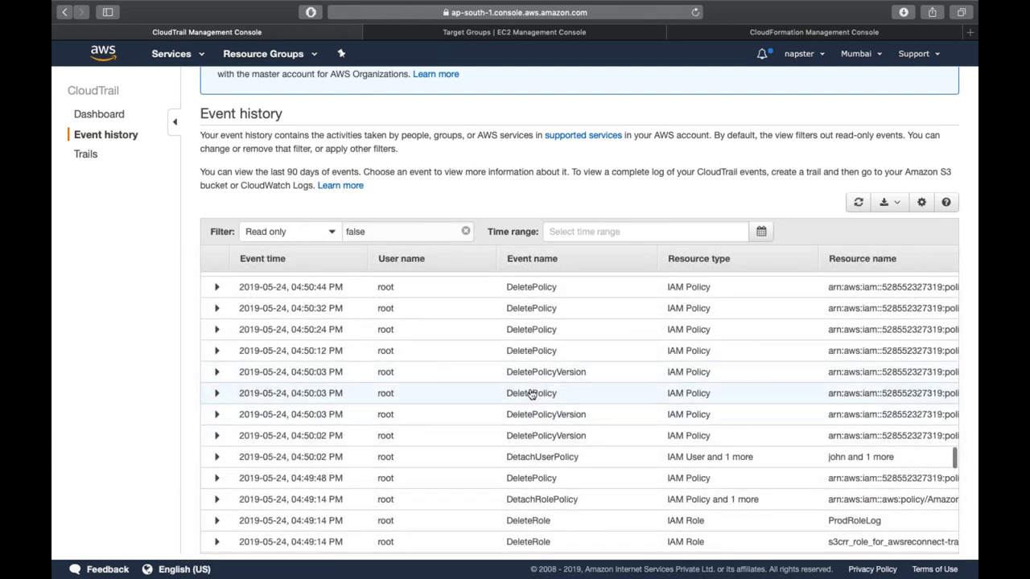
click(531, 393)
scroll(529, 394, down, 2)
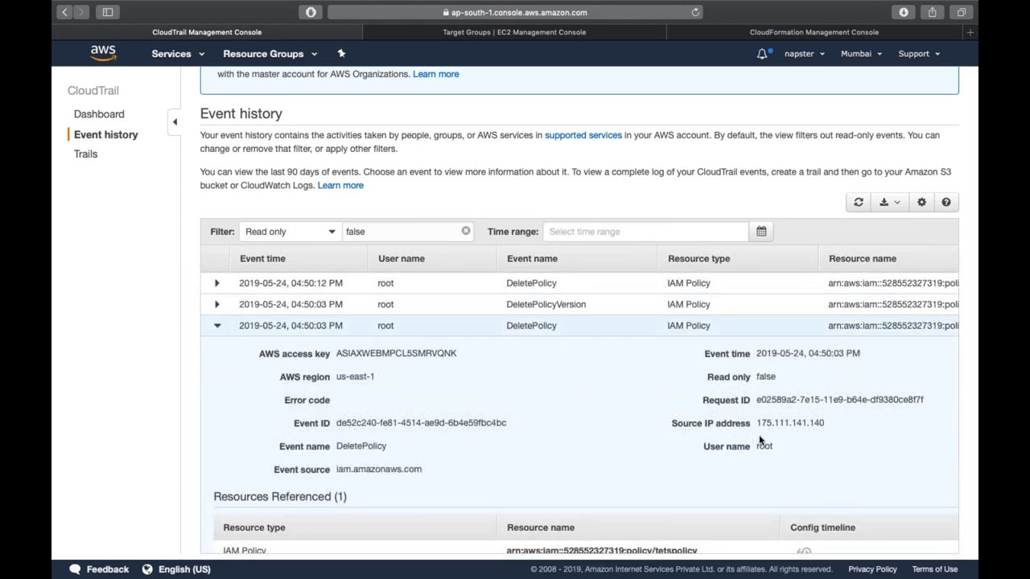
triple_click(763, 444)
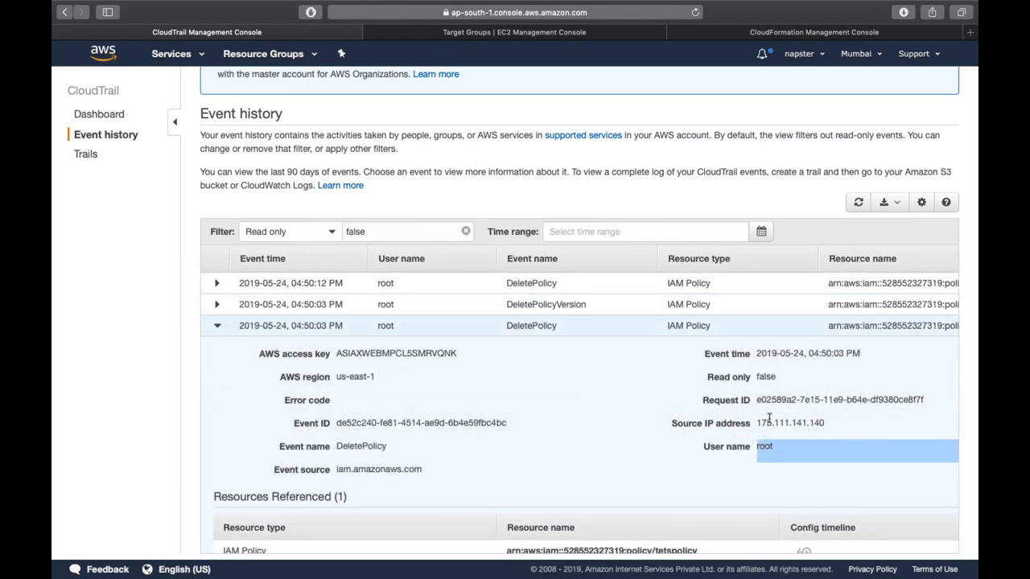
double_click(768, 422)
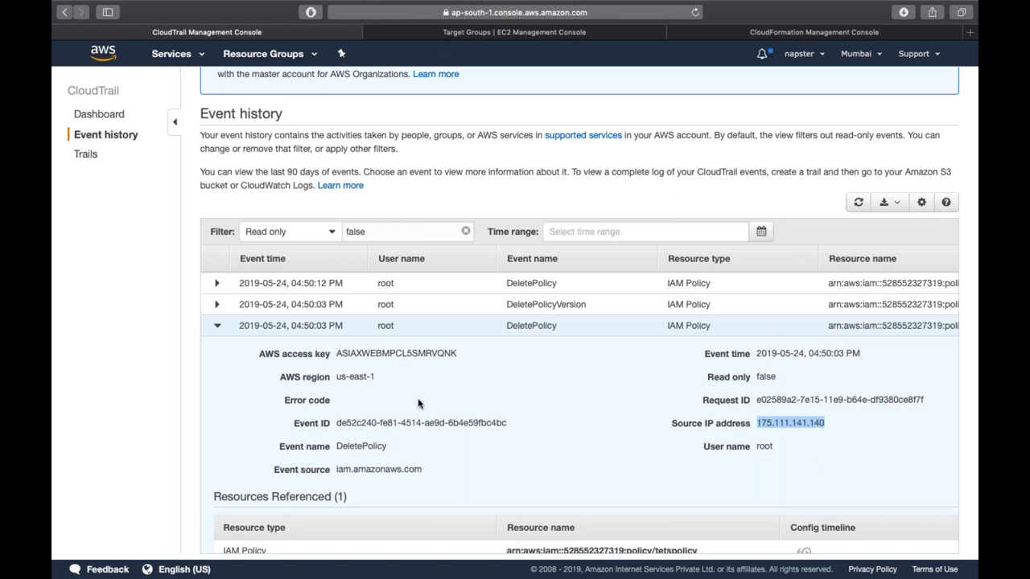
double_click(359, 446)
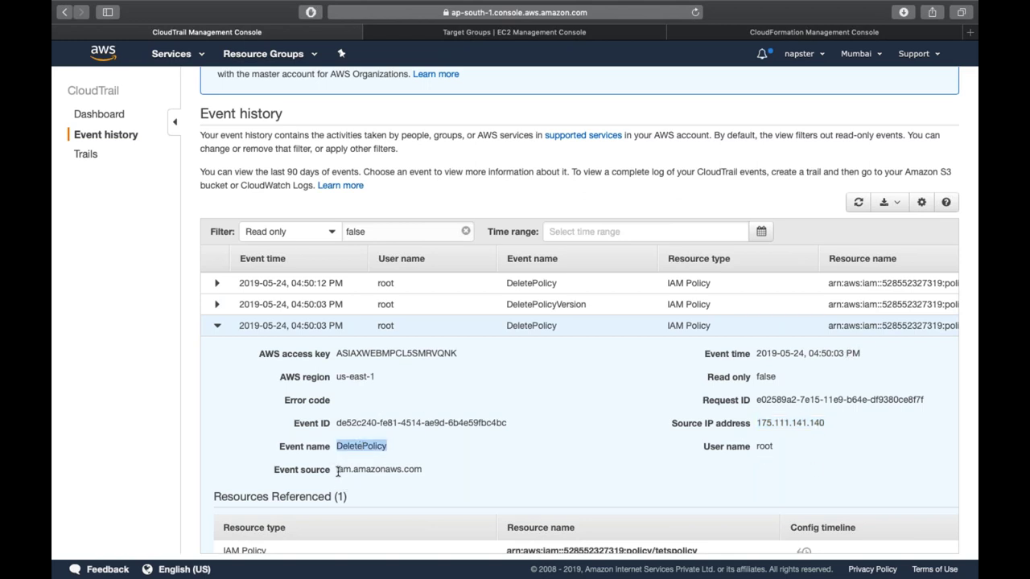
triple_click(348, 428)
click(347, 428)
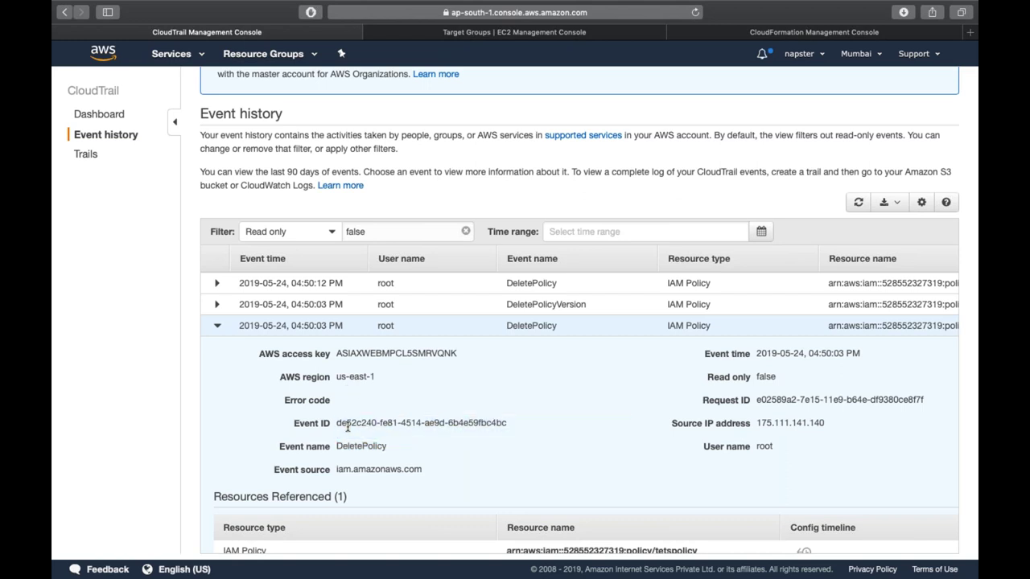
triple_click(352, 383)
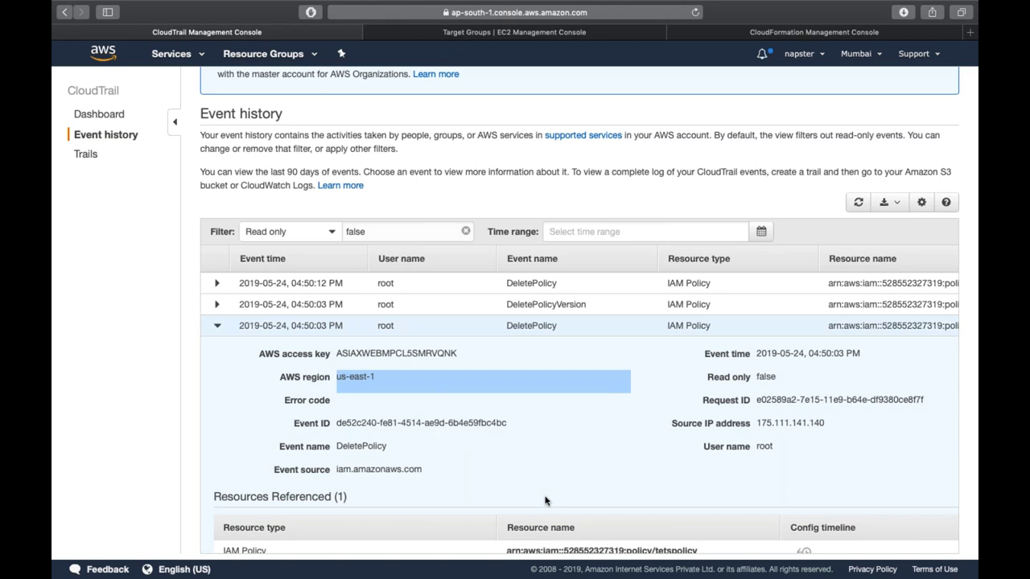
scroll(545, 500, down, 10)
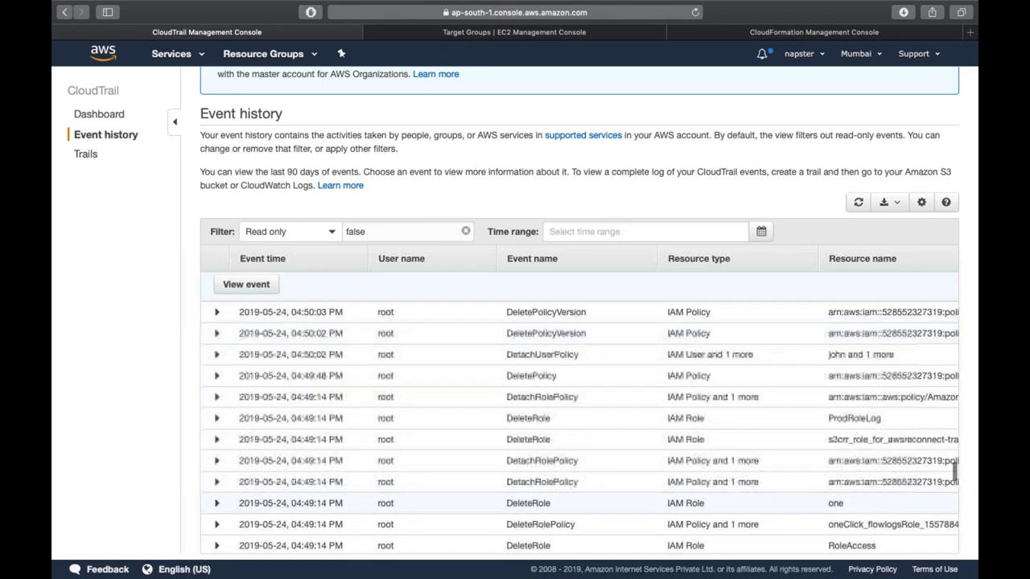
scroll(545, 451, up, 5)
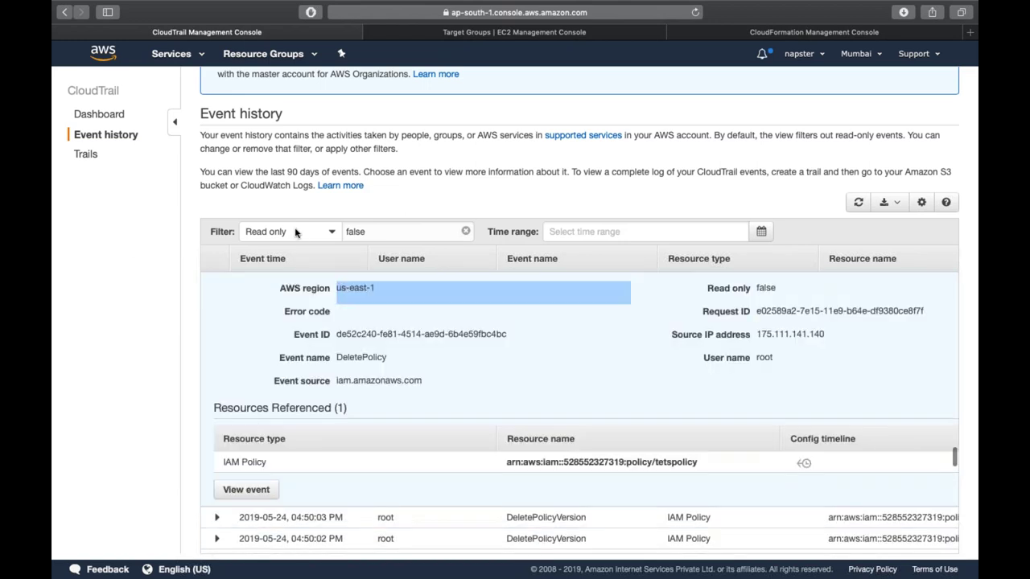
click(305, 232)
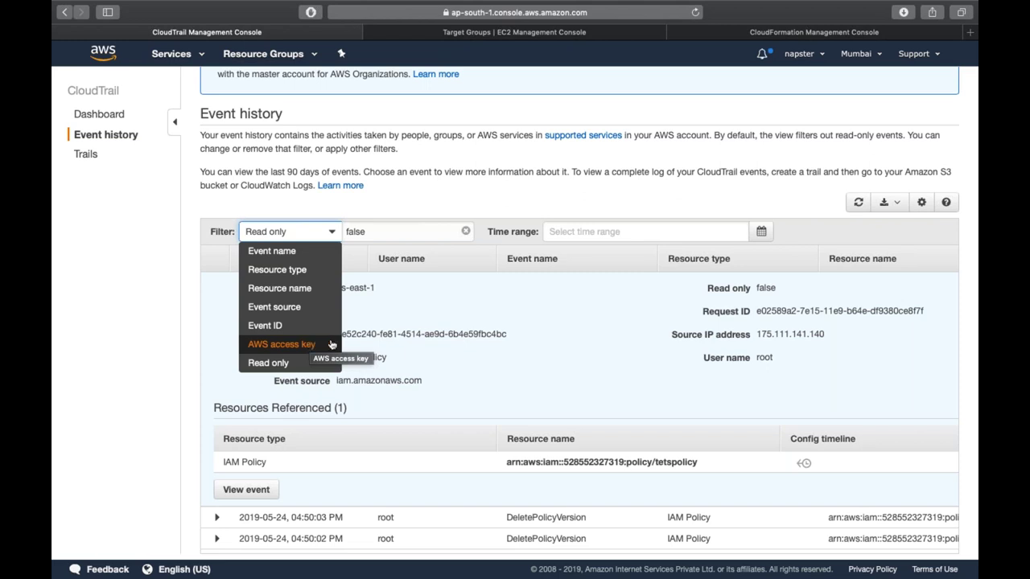
click(485, 319)
click(596, 238)
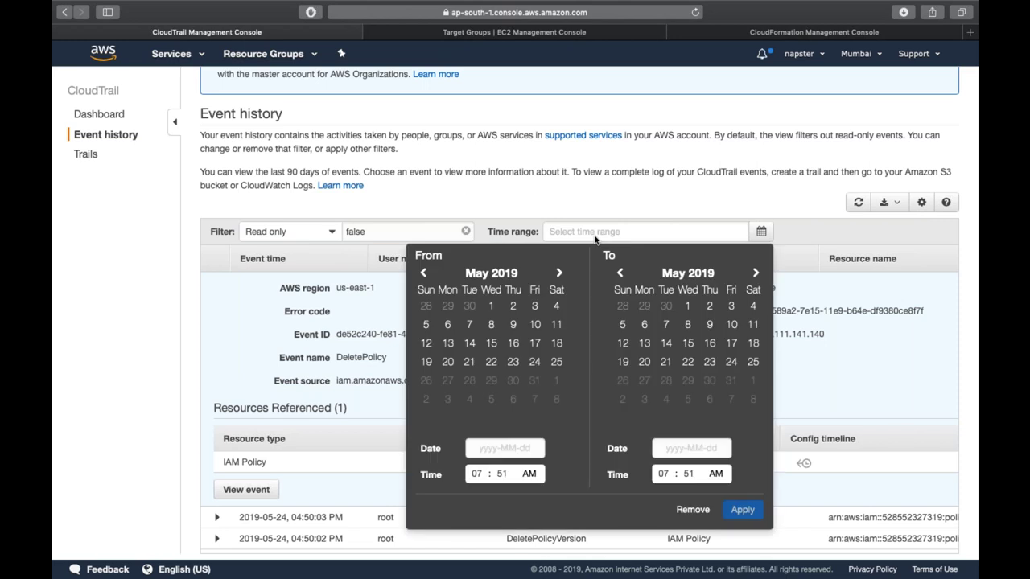
click(799, 356)
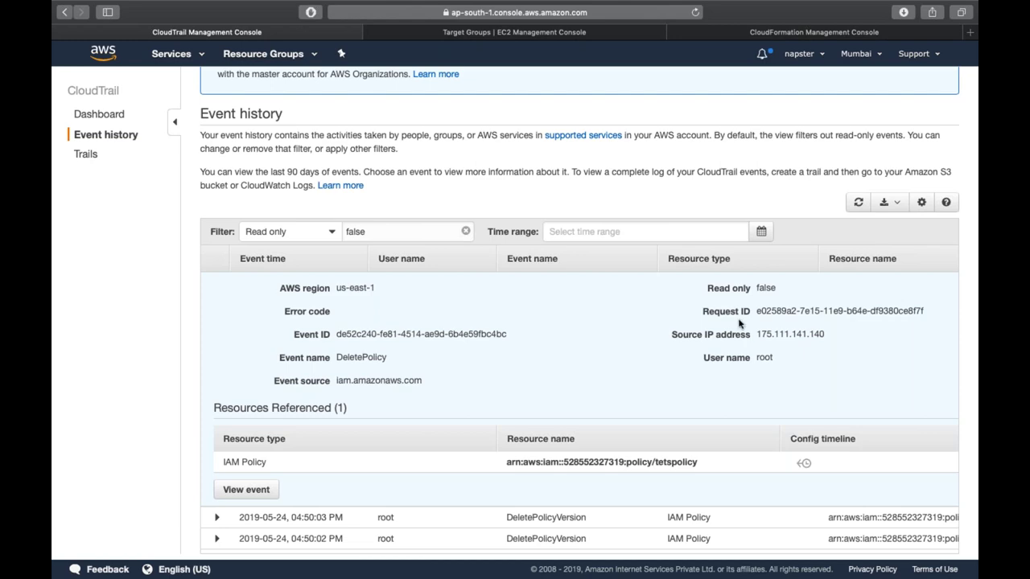
scroll(739, 324, up, 2)
scroll(726, 357, up, 15)
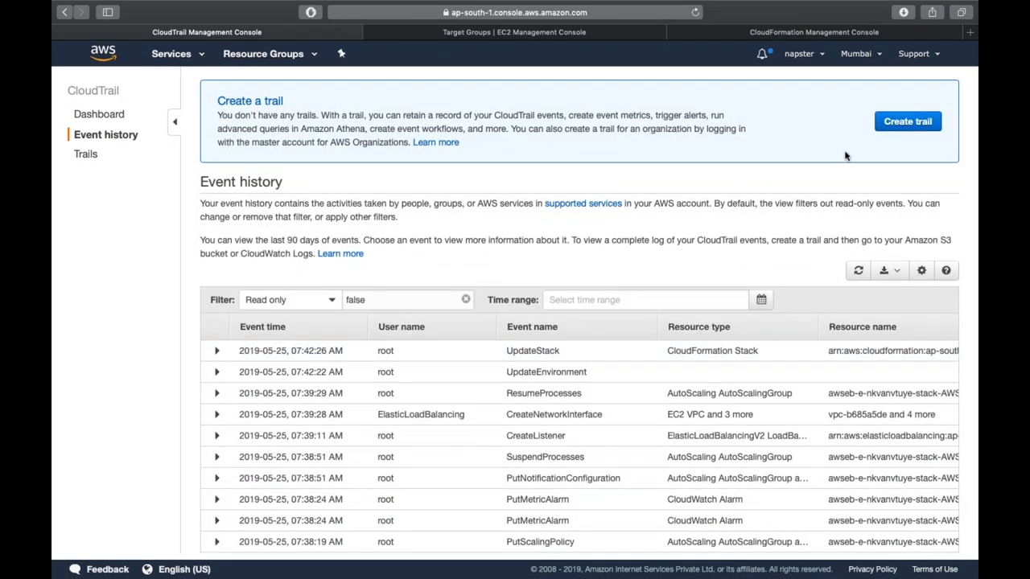
- Begin a new CloudTrail trail and enter 'demo' as its name, keeping all regions
click(902, 128)
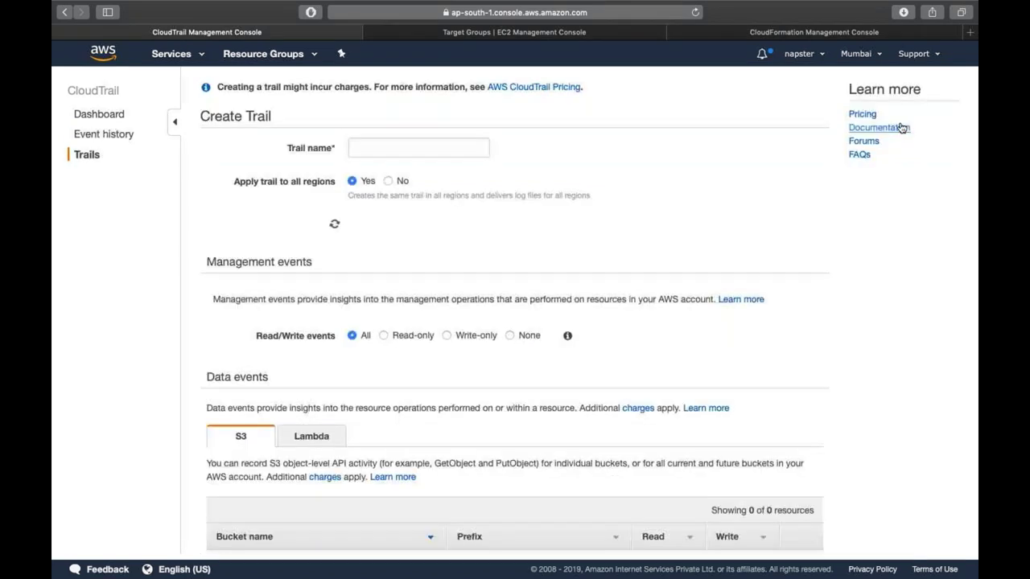
click(466, 144)
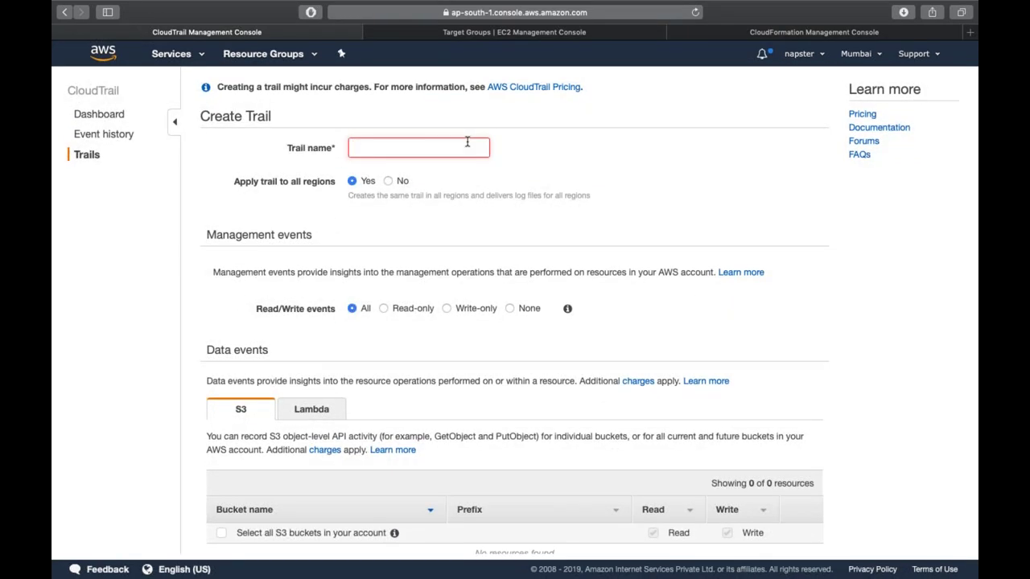
text(demo)
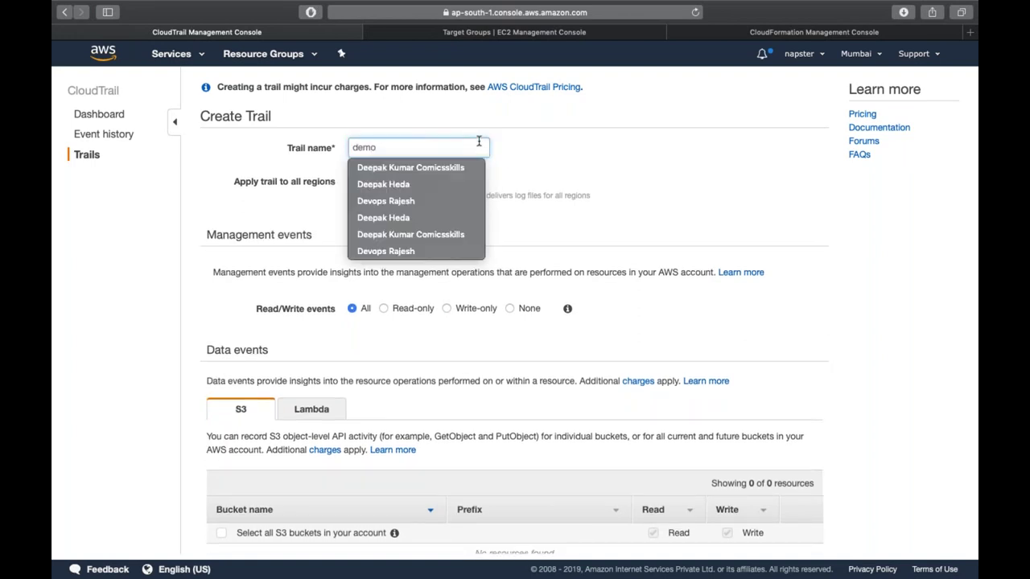
click(582, 187)
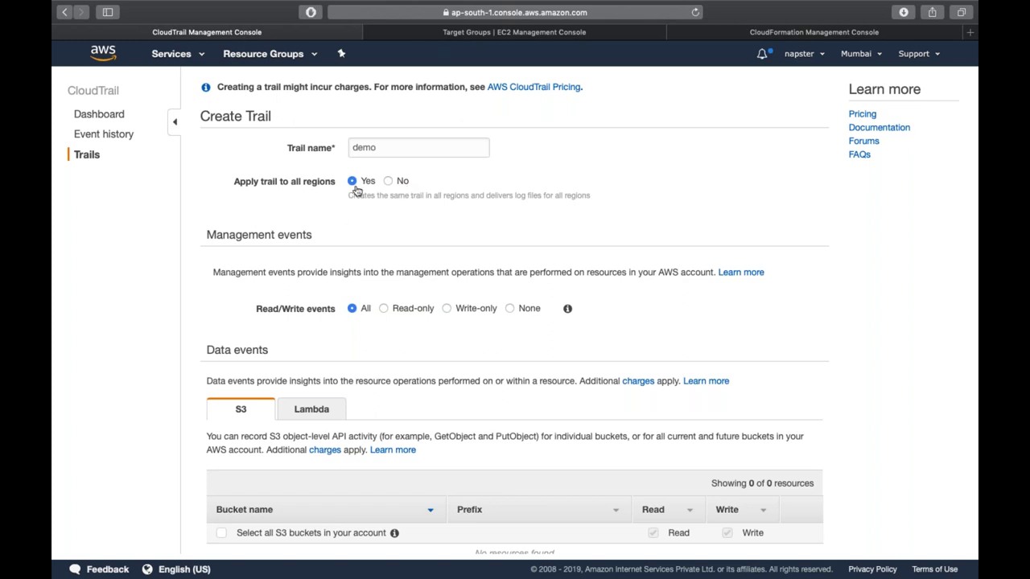
scroll(356, 190, down, 3)
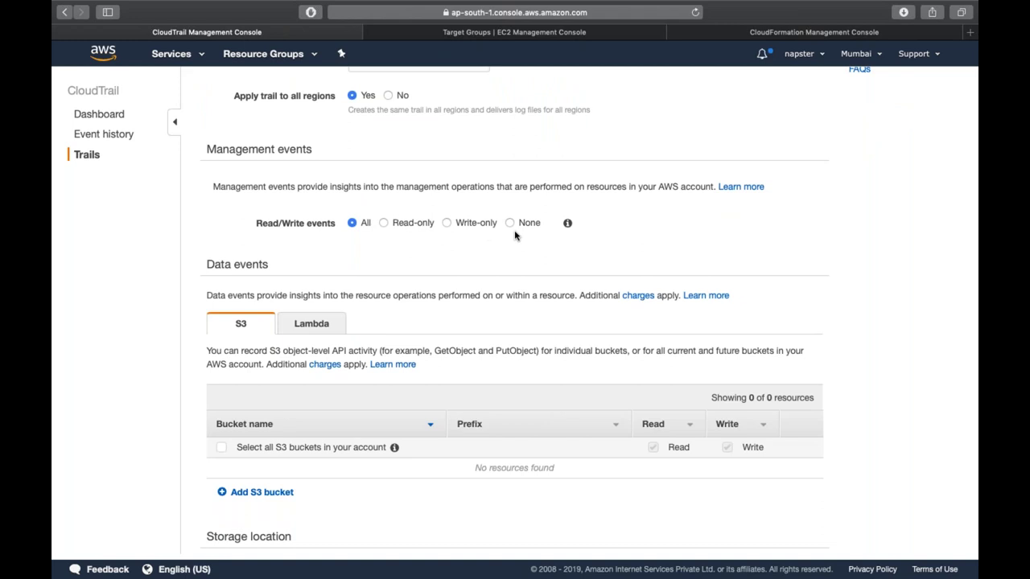
scroll(515, 235, down, 3)
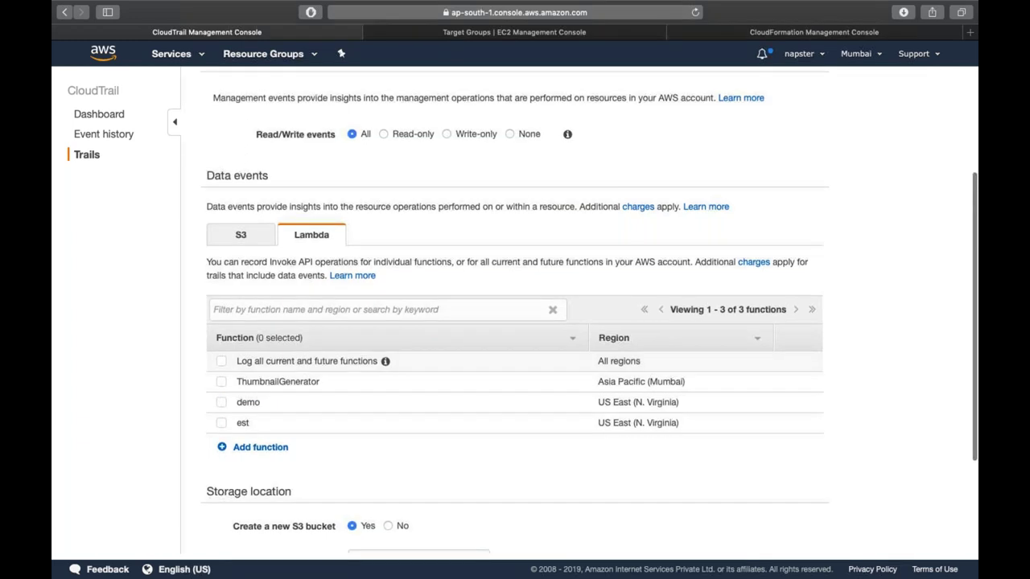
scroll(245, 75, down, 3)
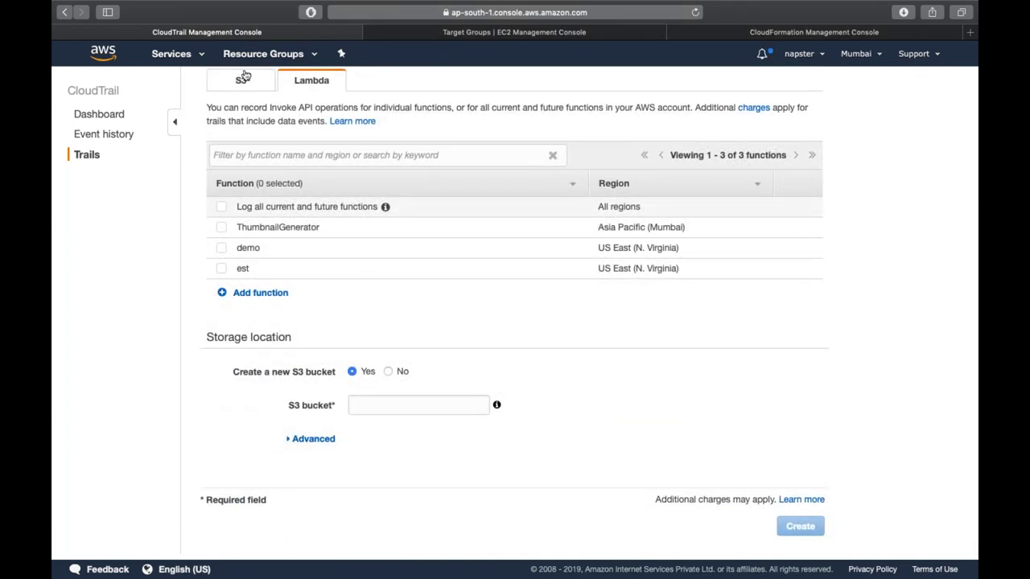
click(242, 78)
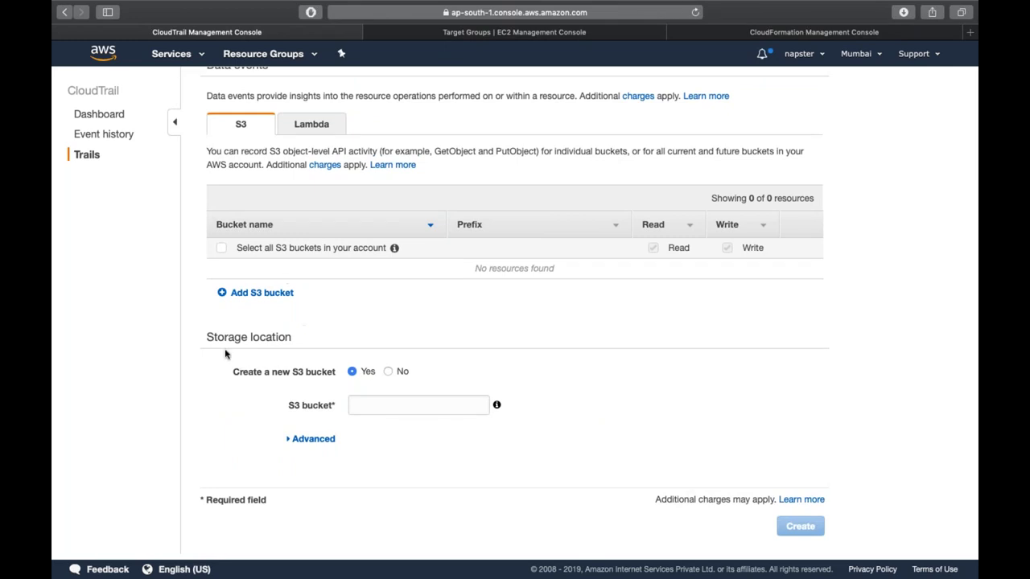
double_click(267, 337)
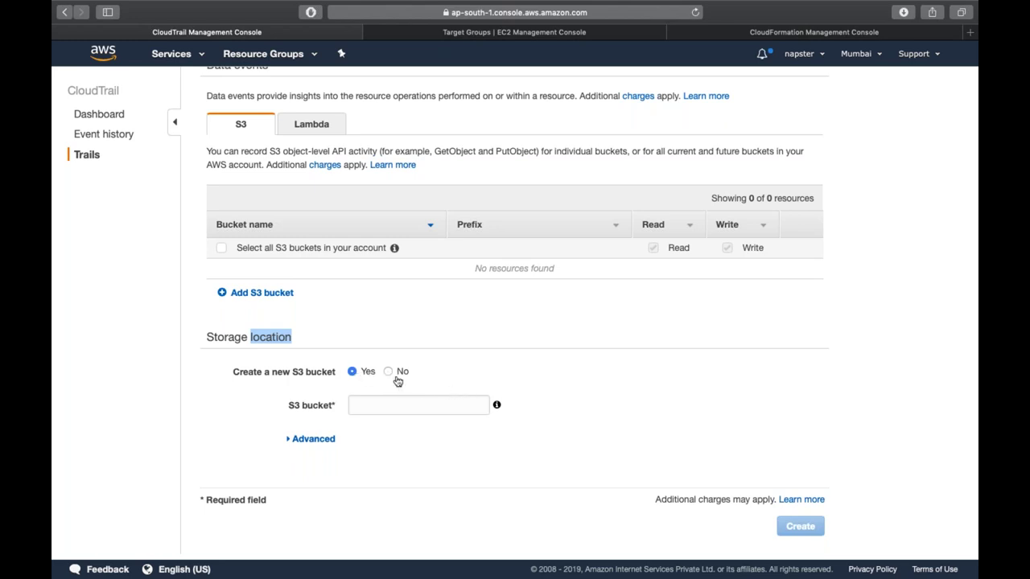
- Store the trail's logs in the existing S3 bucket prodtraining-awsreconnect-1
click(388, 371)
click(417, 411)
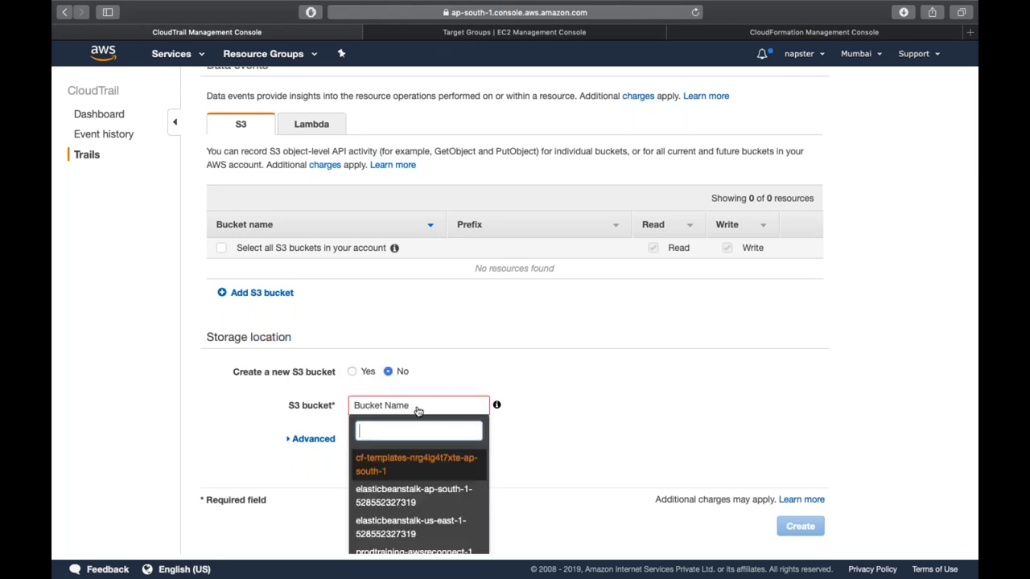
scroll(430, 461, down, 1)
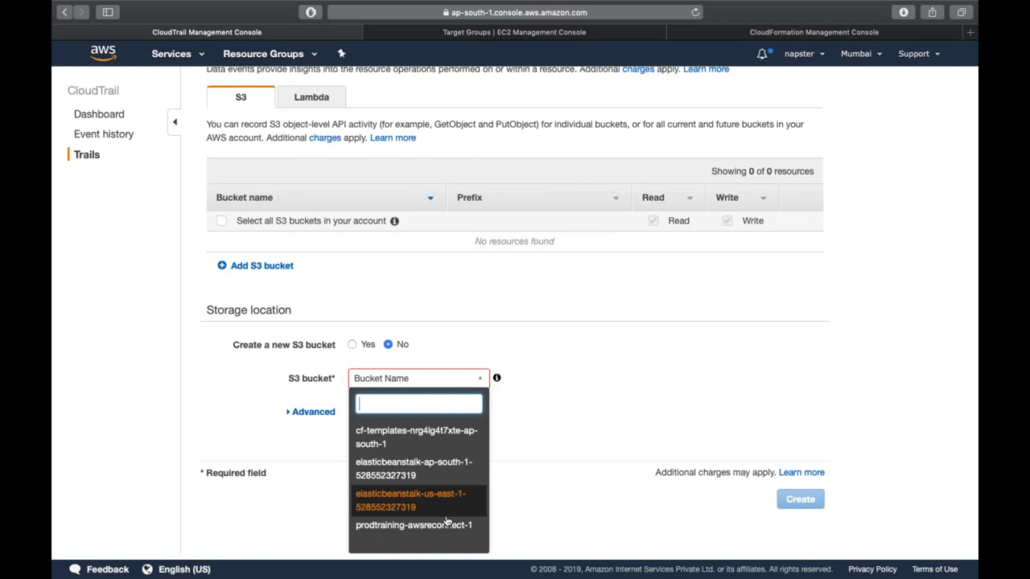
click(440, 531)
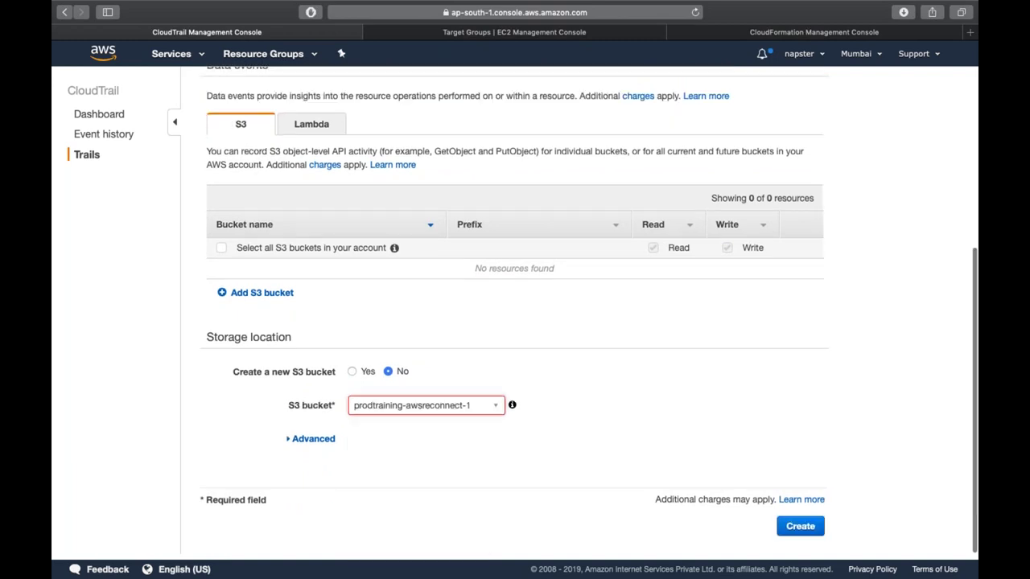
- Set the log file prefix to 'logs' and review the resulting log location path
click(288, 441)
scroll(287, 443, down, 3)
click(366, 332)
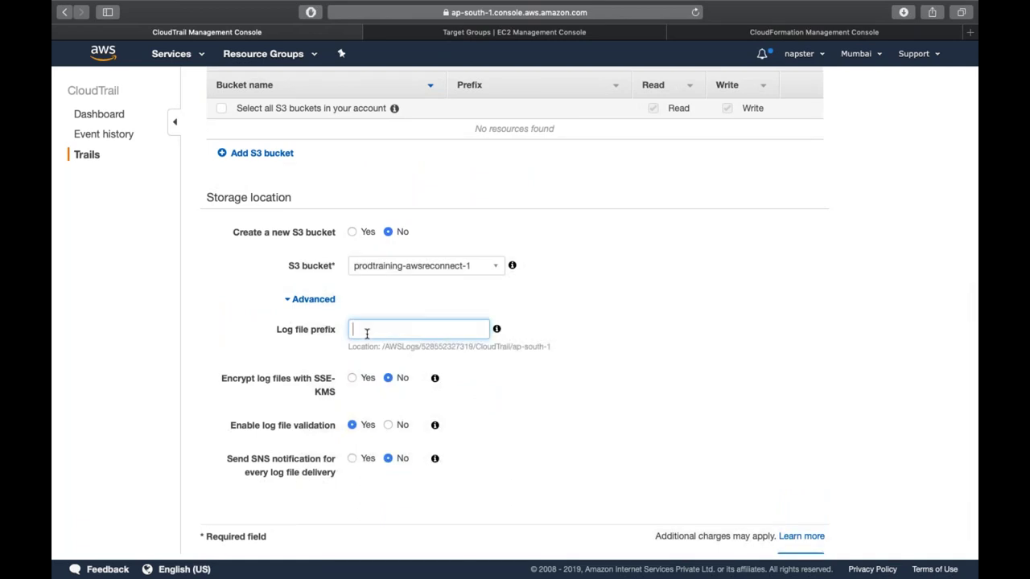
text(logs)
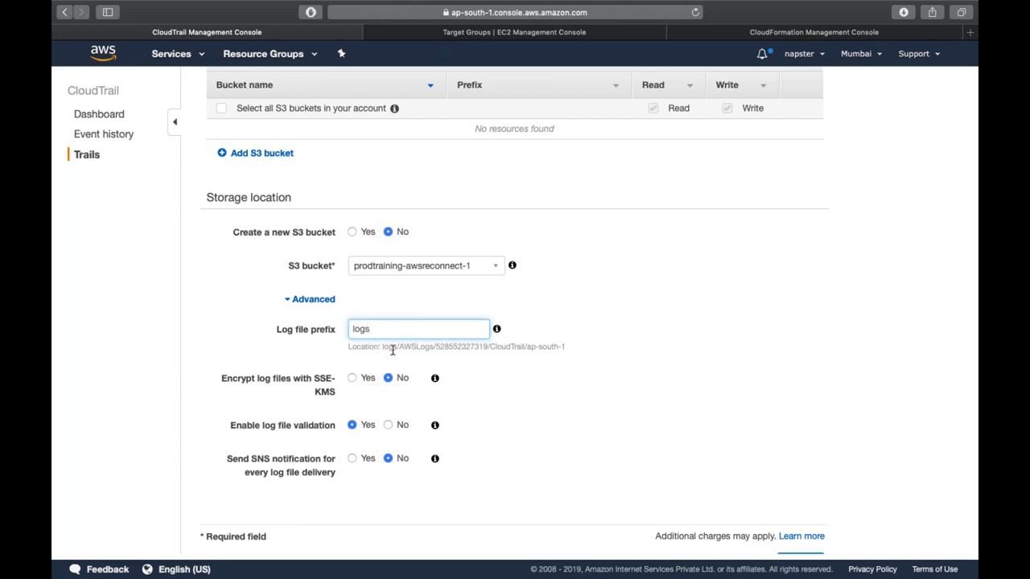
double_click(451, 347)
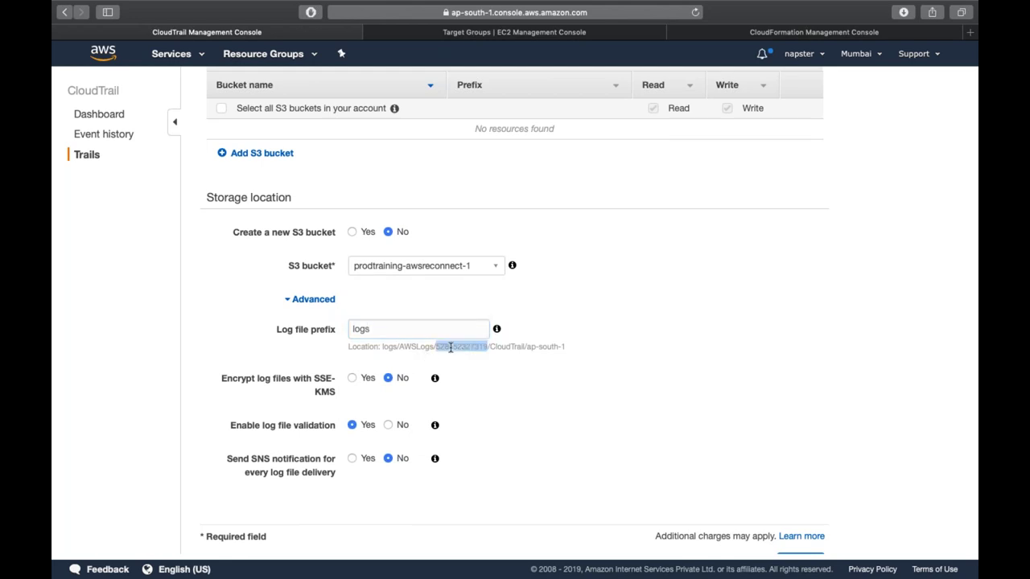
double_click(514, 346)
double_click(541, 347)
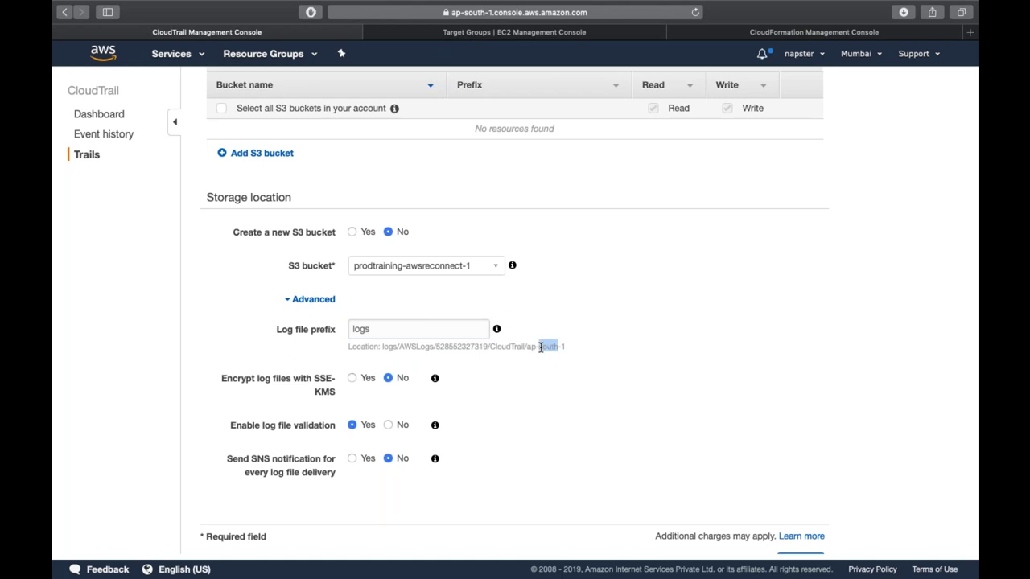
scroll(541, 347, down, 2)
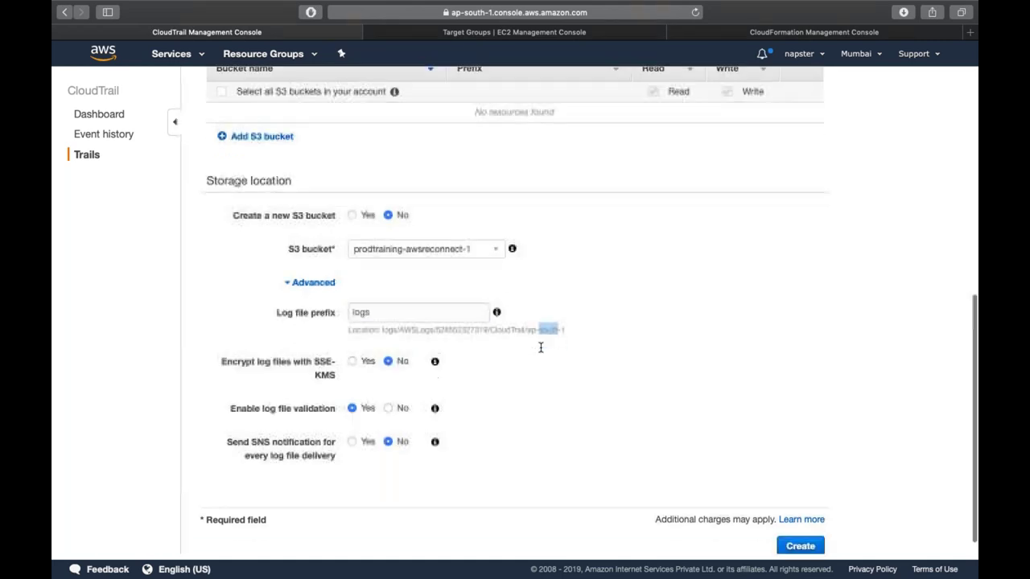
- Create the demo trail and open S3 in a new browser tab
click(801, 531)
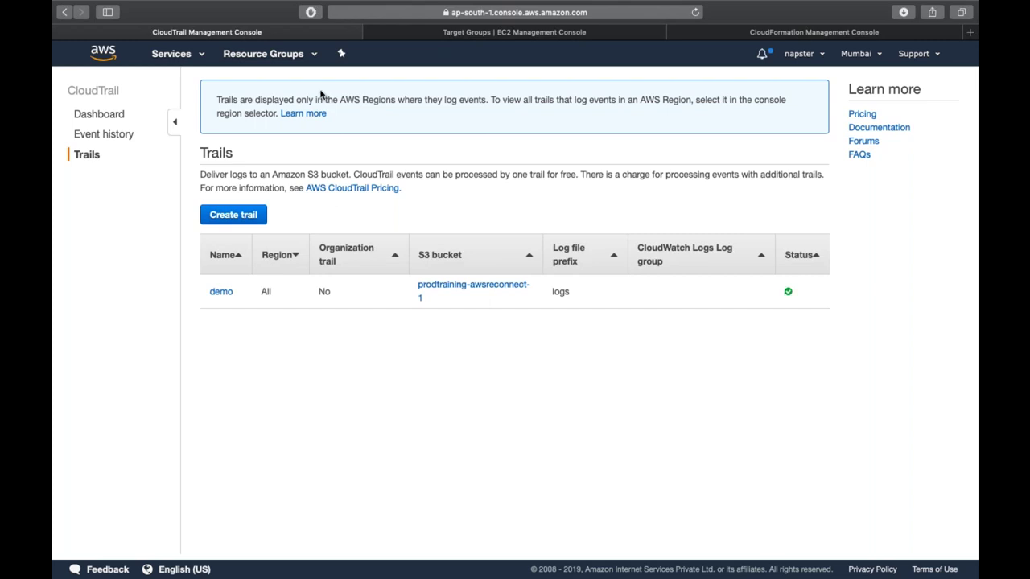
click(168, 52)
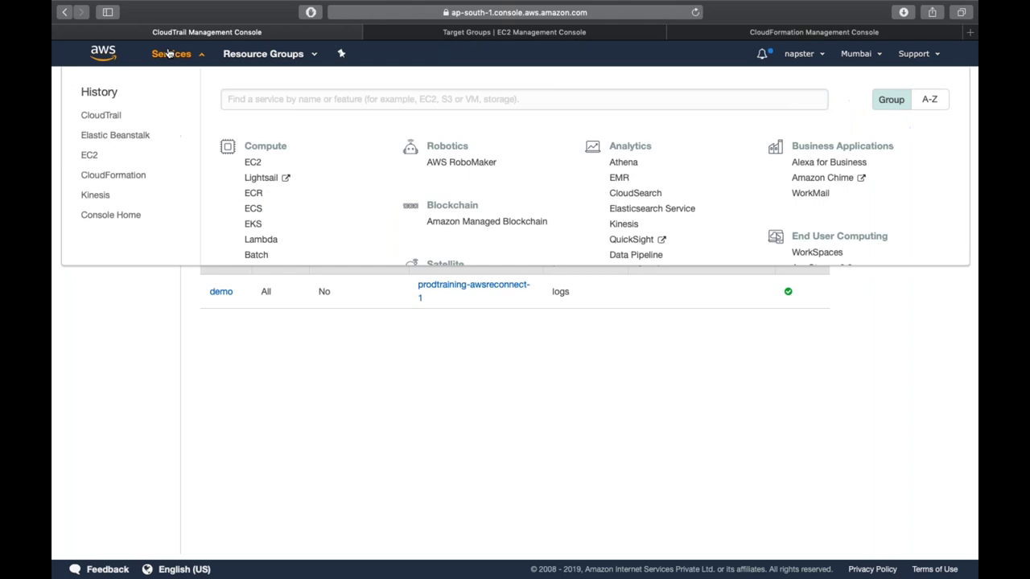
super+click(250, 345)
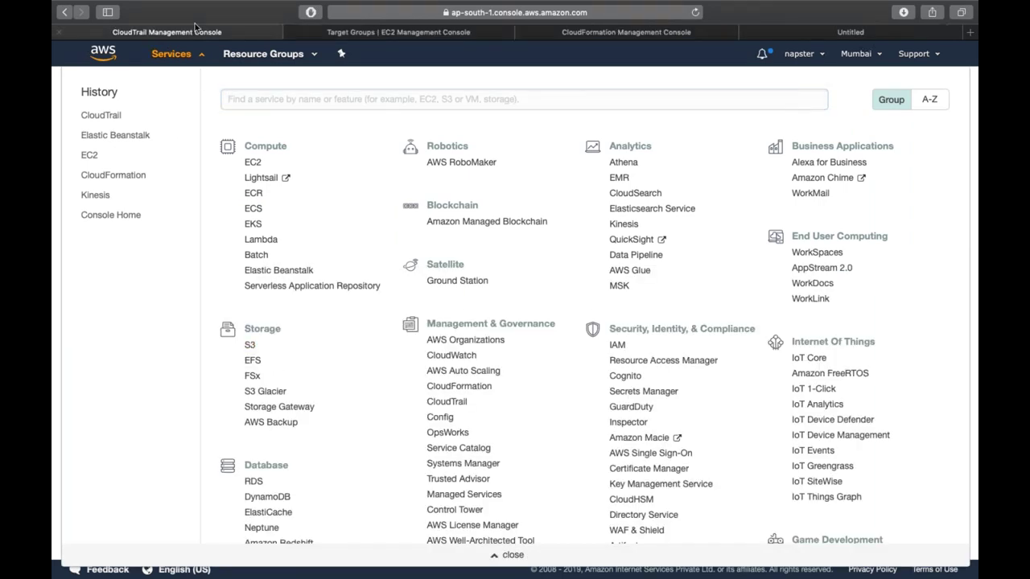
- Close the Target Groups and CloudFormation tabs and switch to the S3 bucket list
click(172, 53)
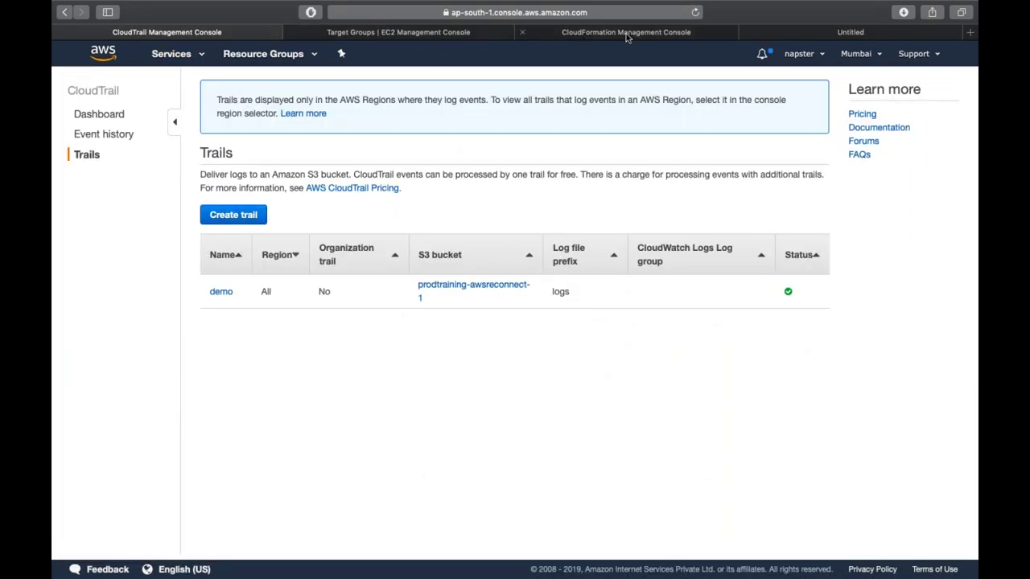
click(294, 33)
click(294, 33)
click(358, 35)
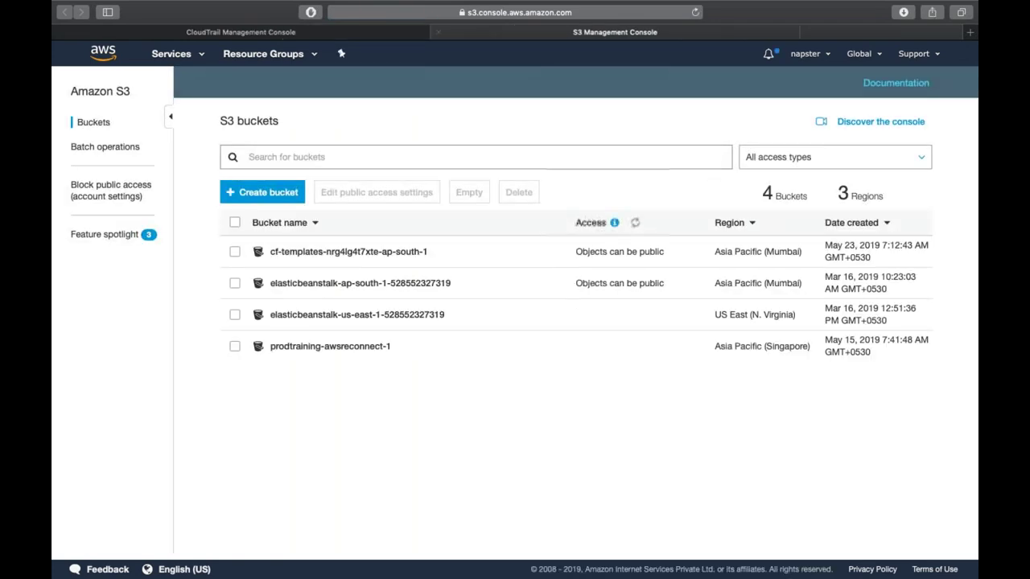
- Browse prodtraining-awsreconnect-1 to logs/AWSLogs/account/CloudTrail, refresh it, and return to the account folder
click(372, 347)
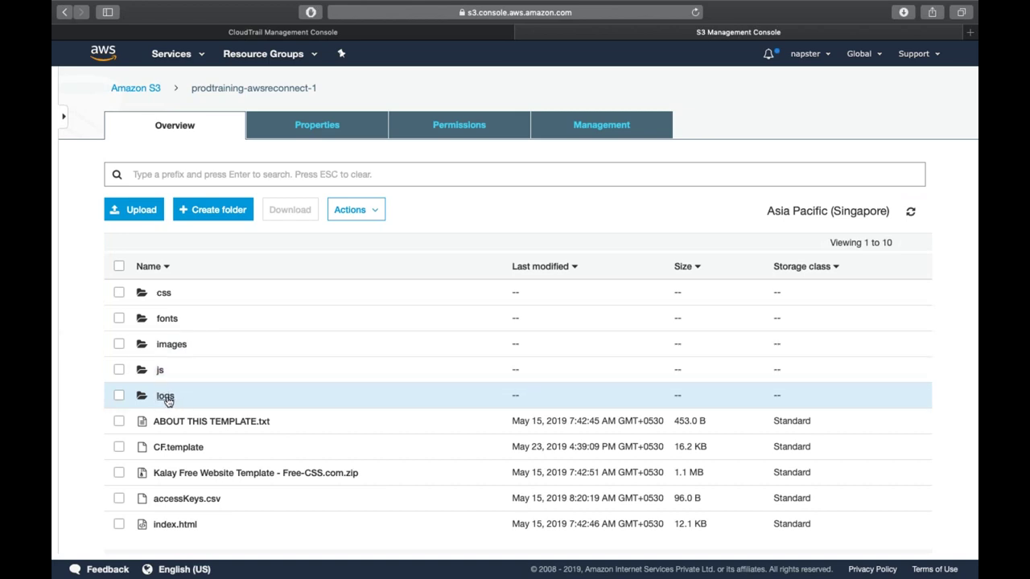
click(166, 397)
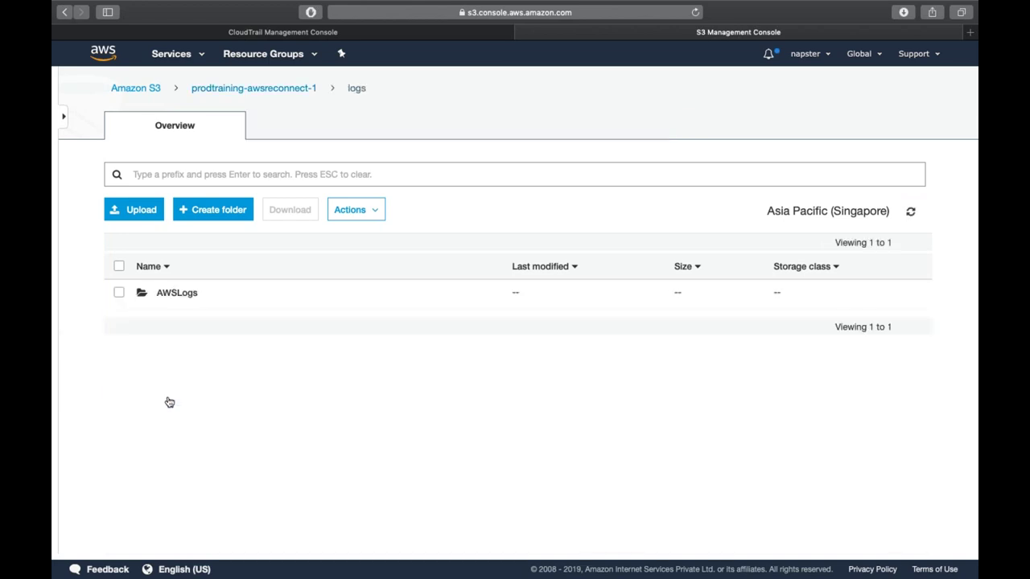
click(177, 295)
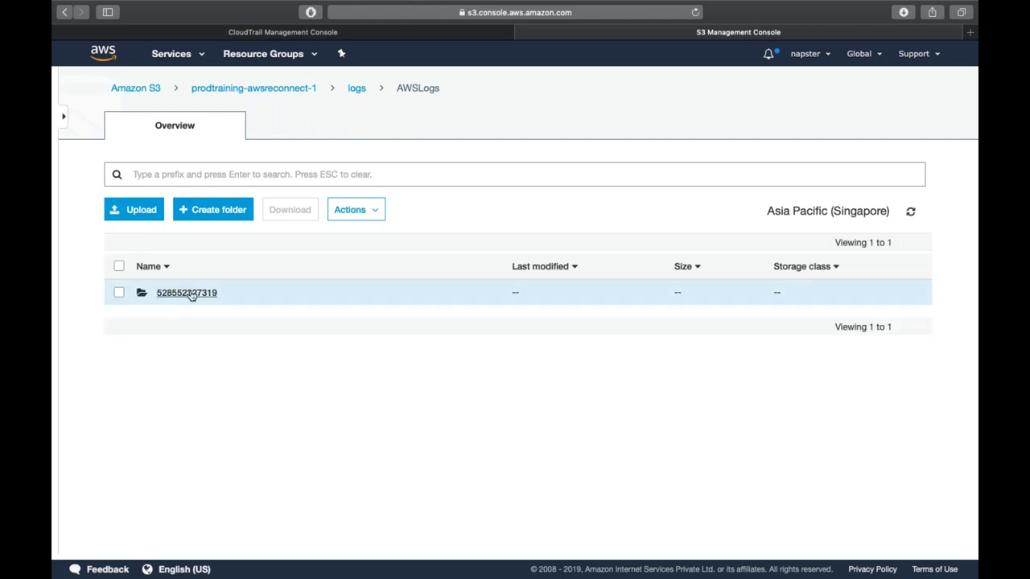
click(193, 296)
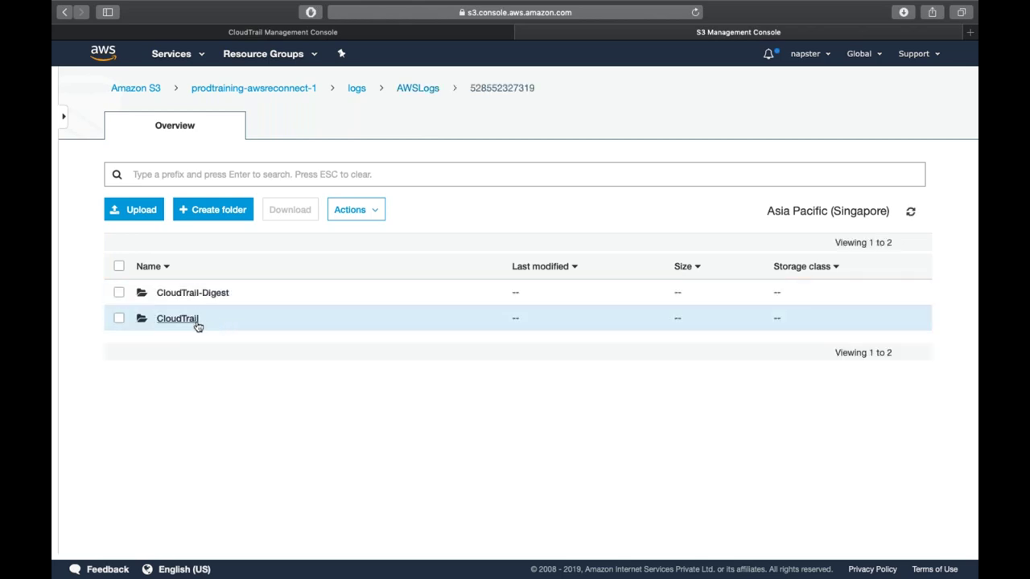
click(179, 318)
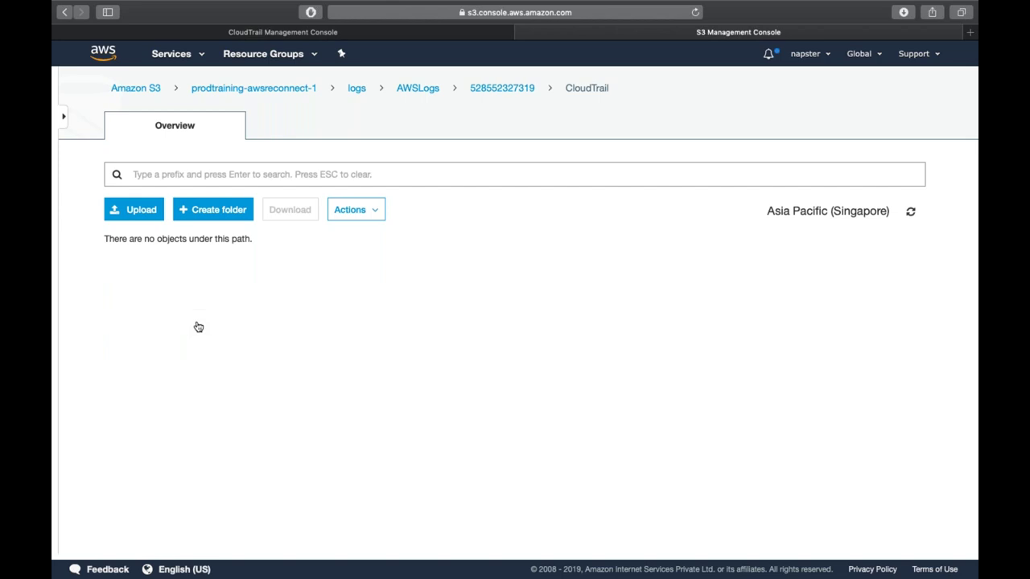
click(909, 212)
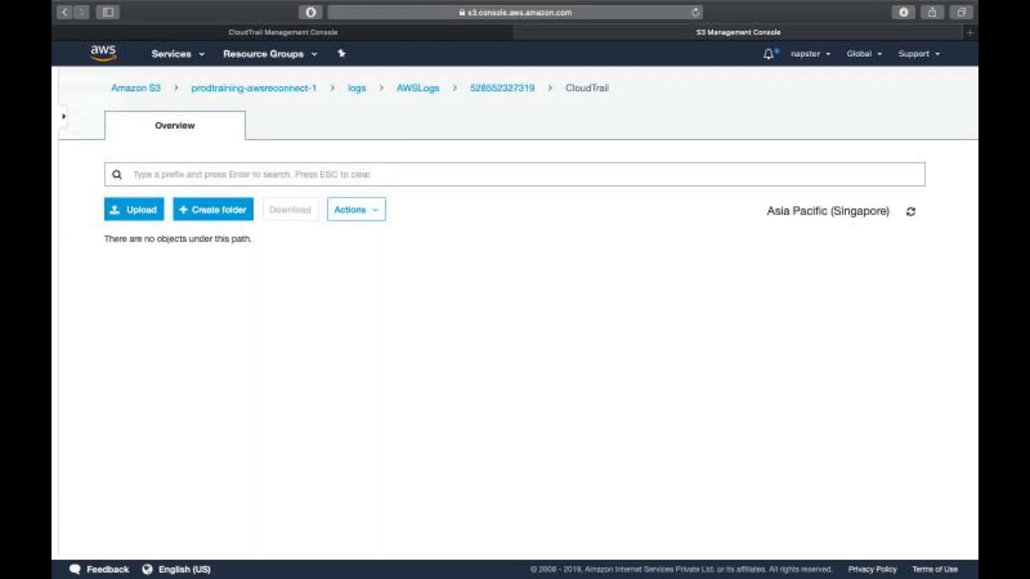
click(498, 89)
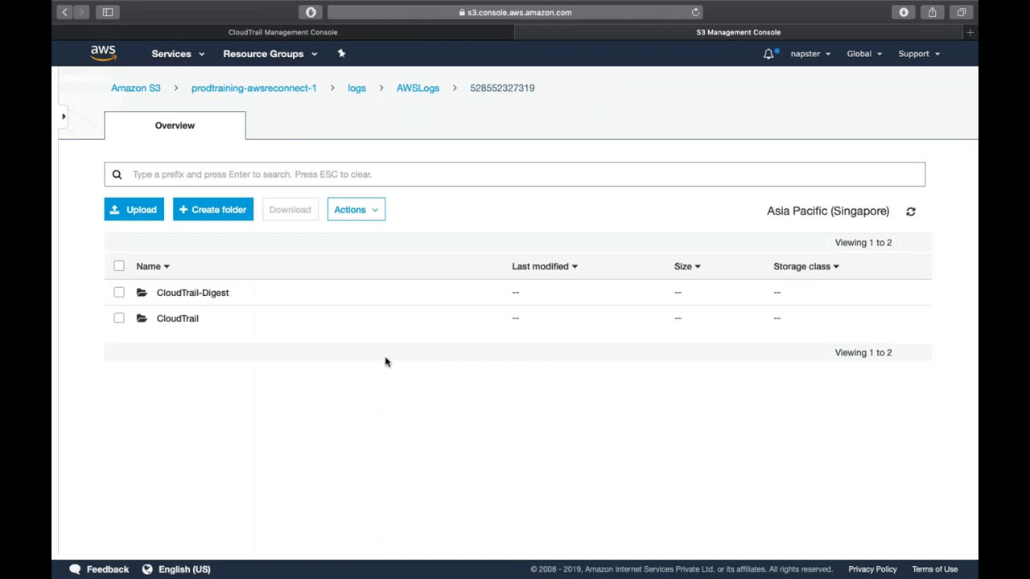
- Recheck the still-empty CloudTrail log folder, then return to the CloudTrail Trails tab
click(161, 319)
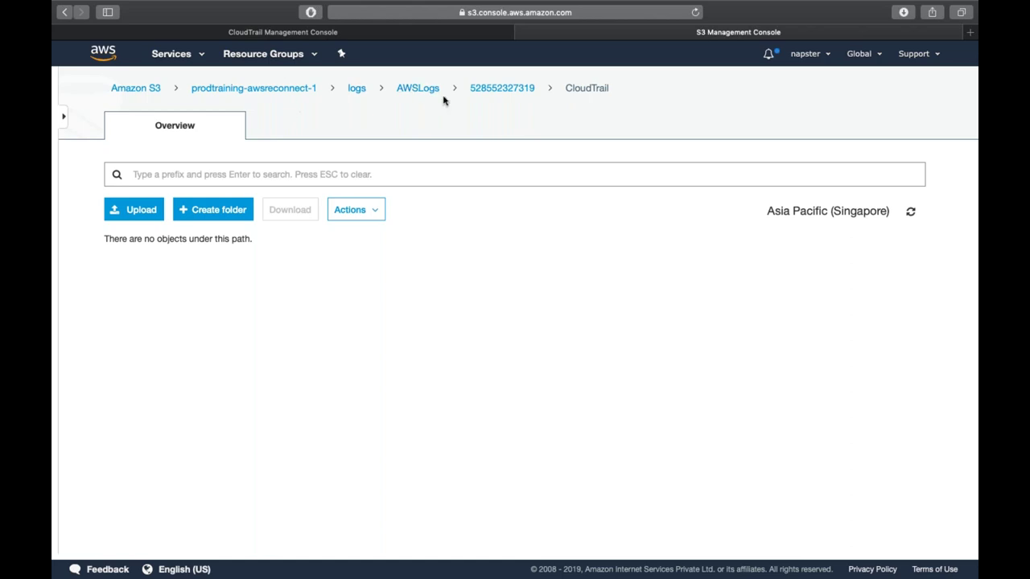
click(282, 31)
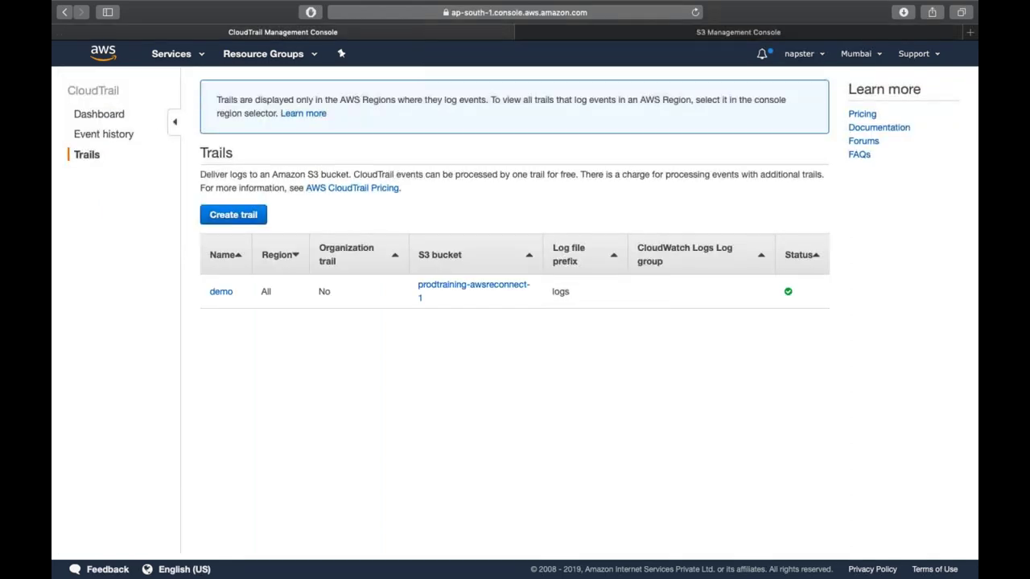
- Open the demo trail and review its Lambda data events and CloudWatch Logs settings
click(219, 293)
scroll(219, 295, down, 5)
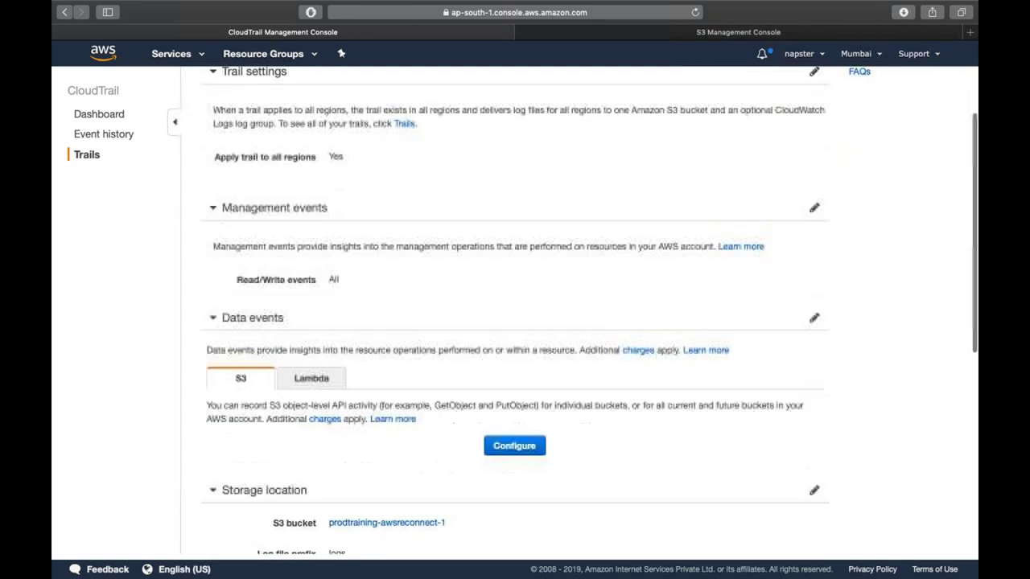
click(326, 285)
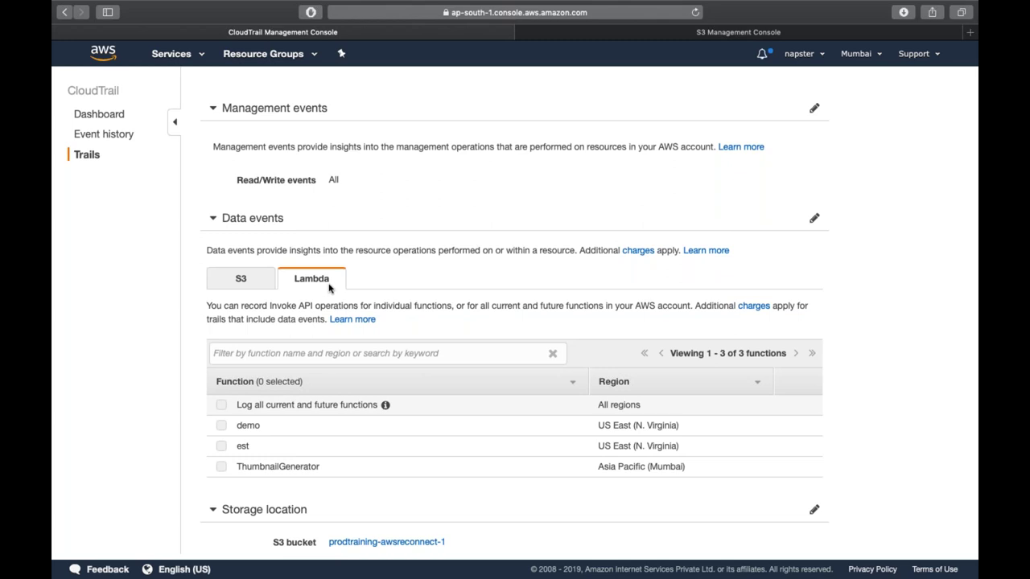
scroll(329, 288, down, 1)
scroll(328, 288, down, 5)
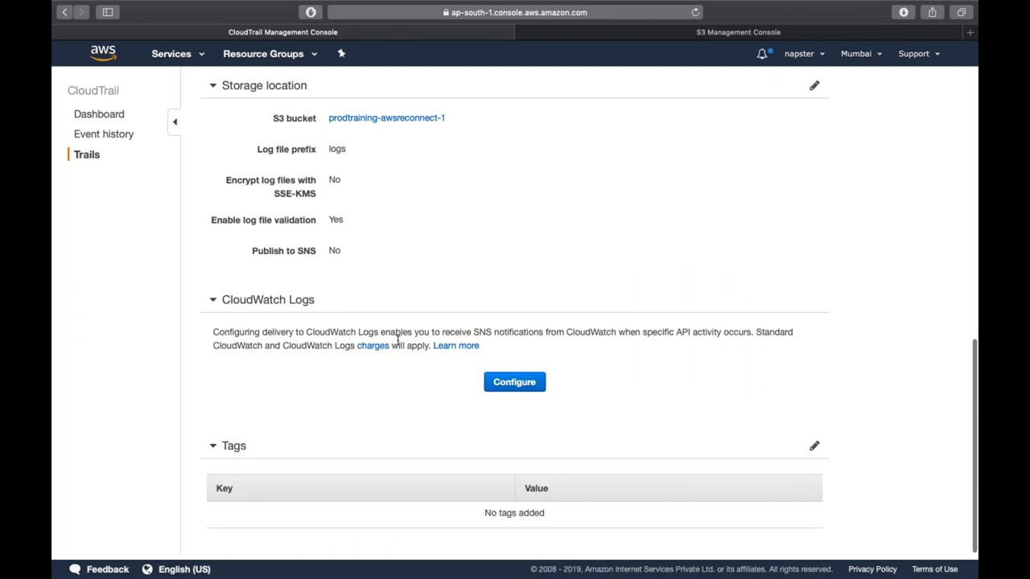
double_click(498, 334)
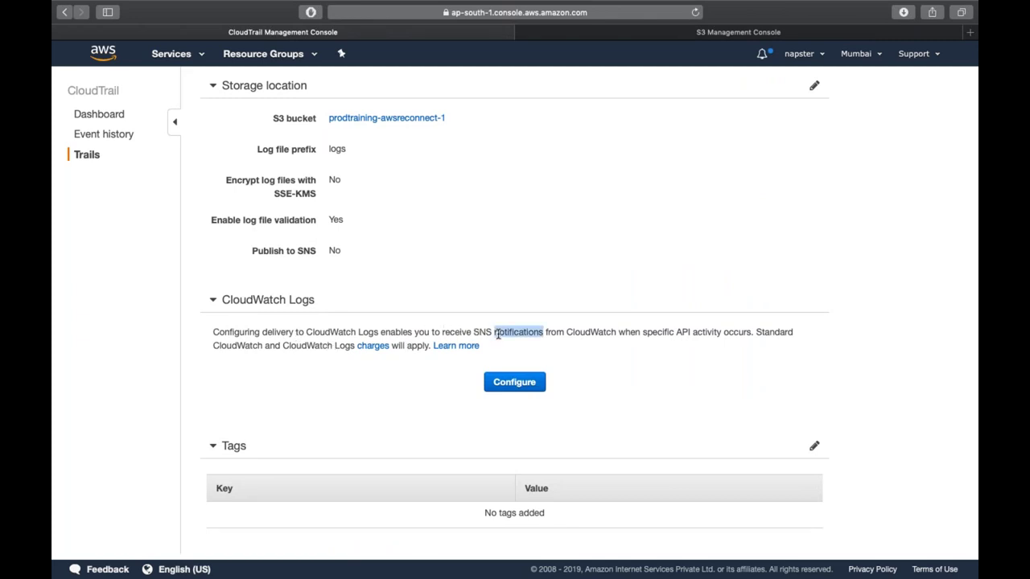
click(512, 383)
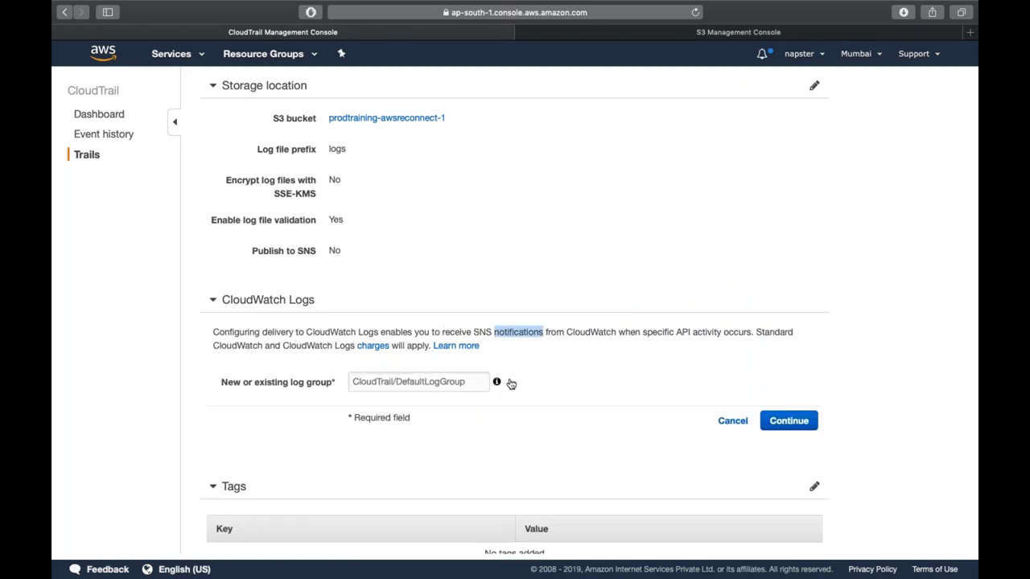
click(471, 382)
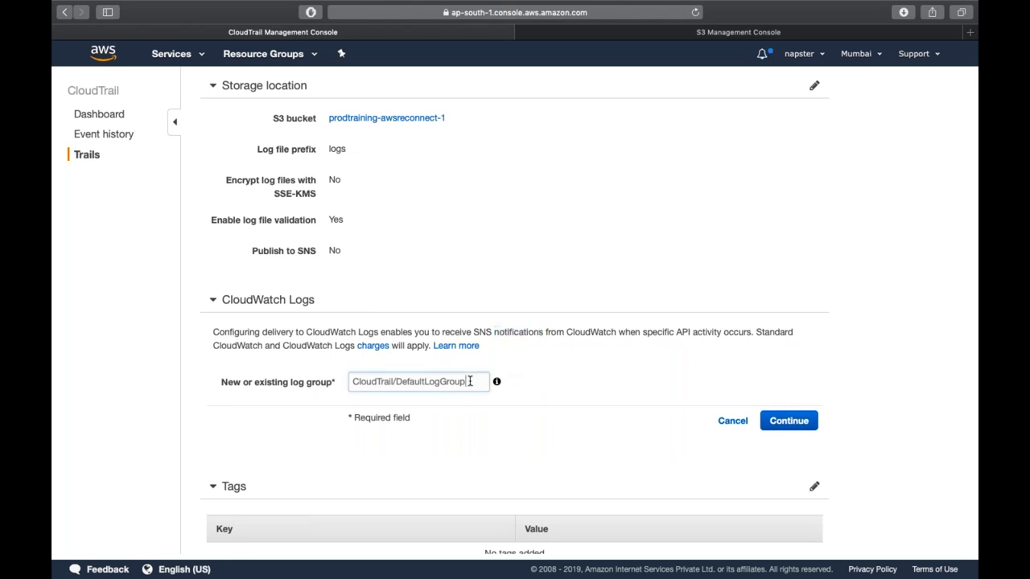
click(789, 421)
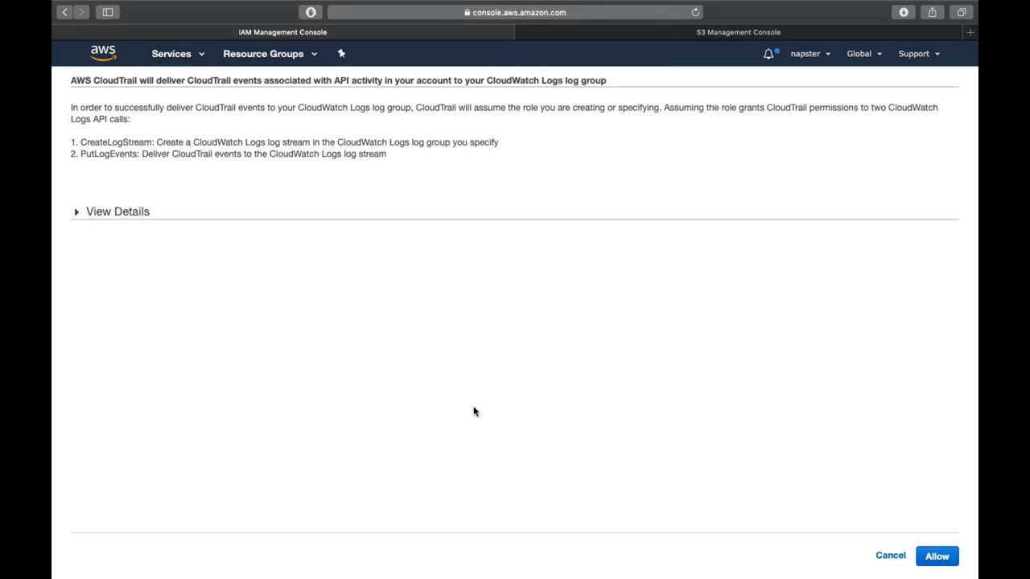
click(890, 556)
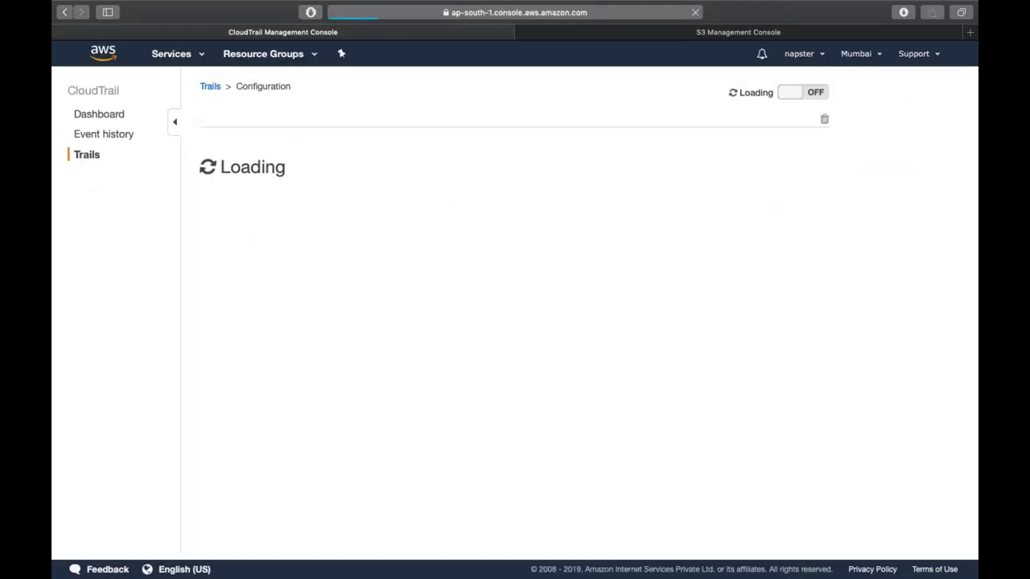
click(171, 53)
- Open CloudWatch in a new tab and show its Dashboards list with production
super+click(465, 357)
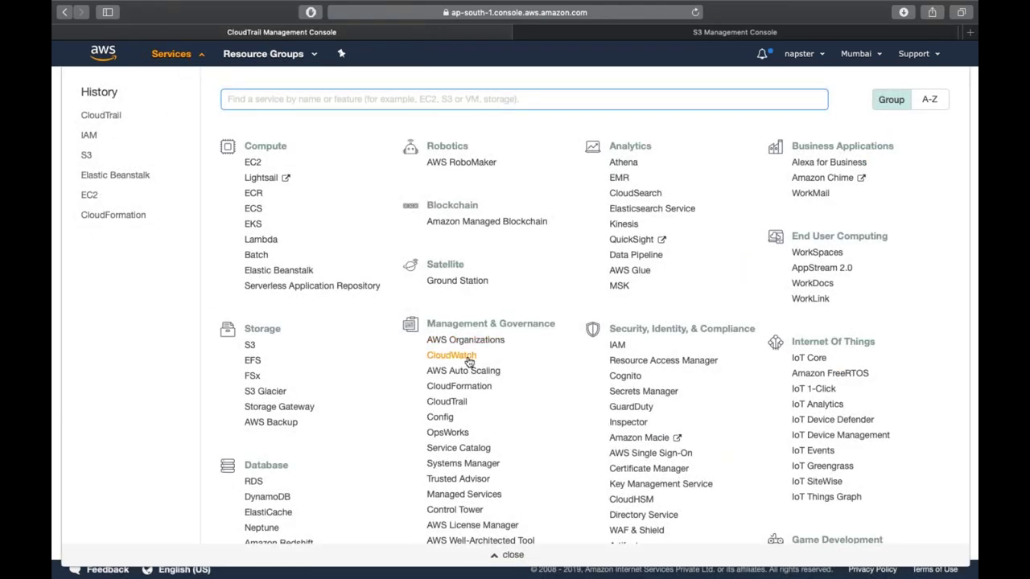
click(177, 57)
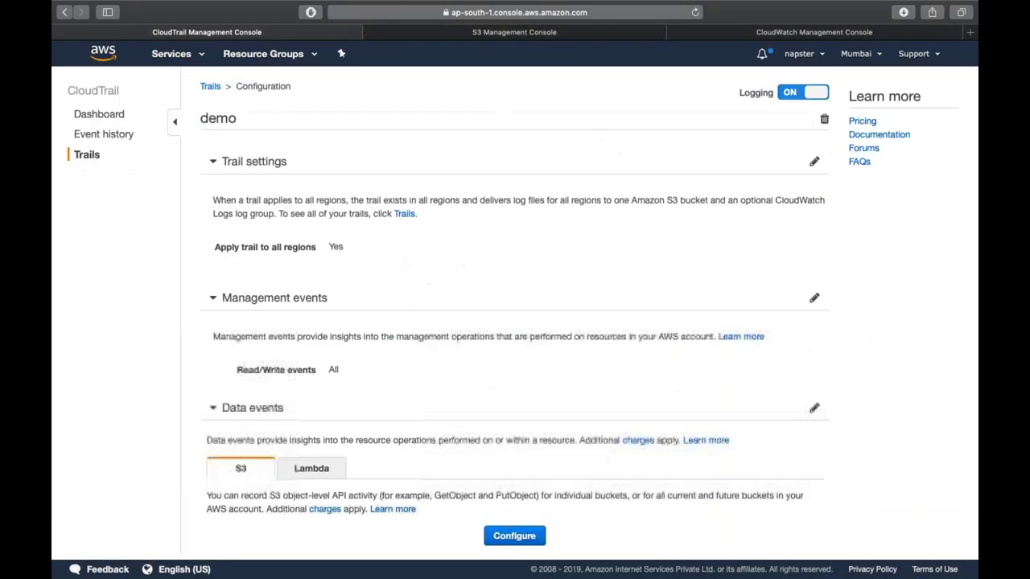
click(726, 34)
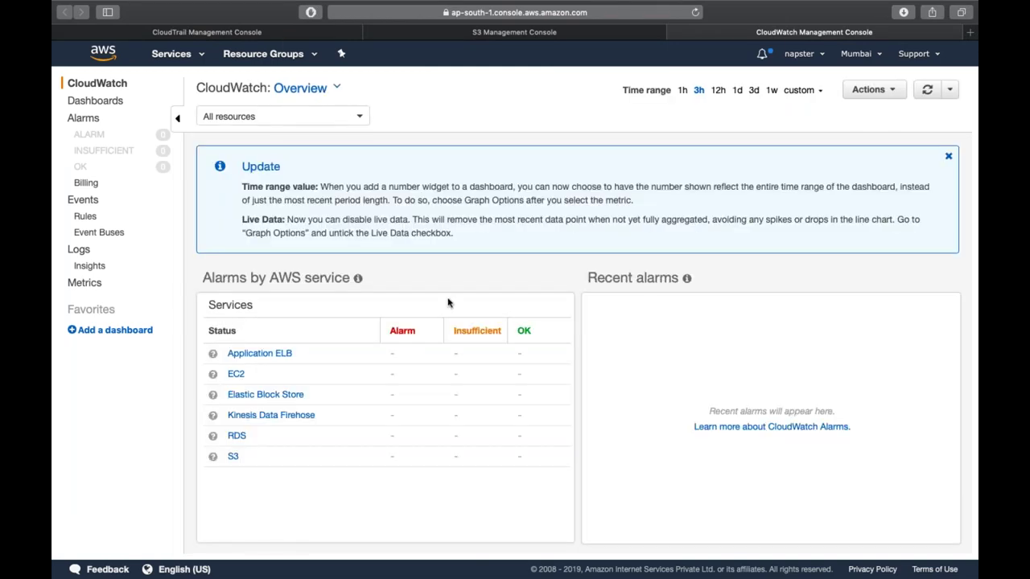
scroll(448, 303, down, 4)
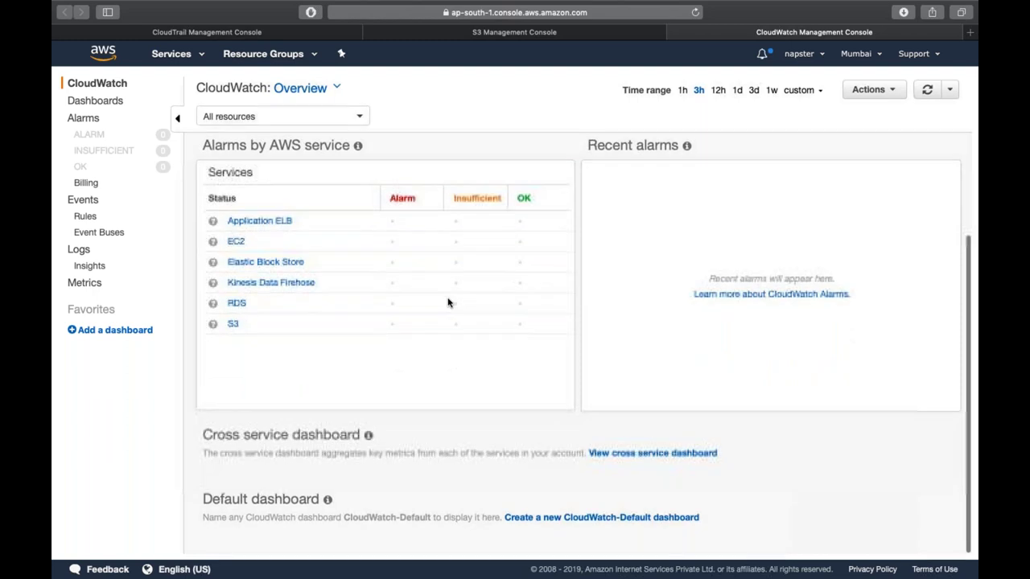
scroll(444, 322, up, 4)
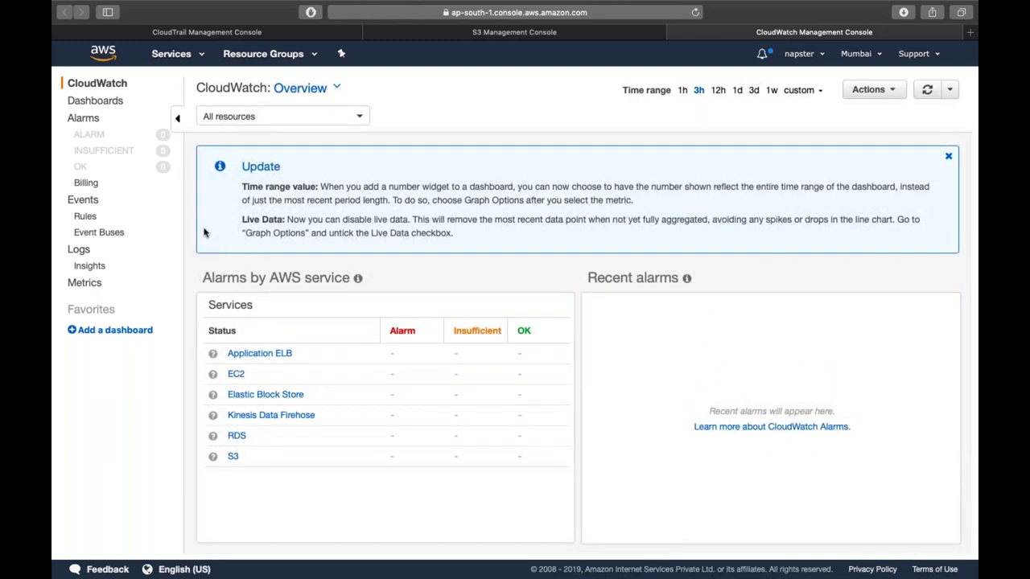
click(120, 102)
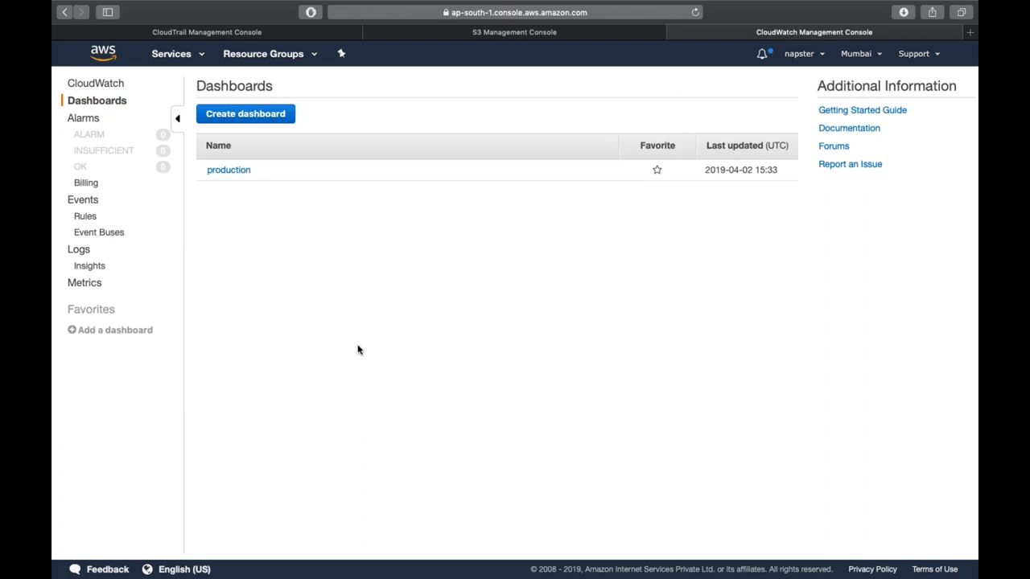
- Create a dashboard named 'demo' and begin configuring a stacked area graph widget
click(224, 111)
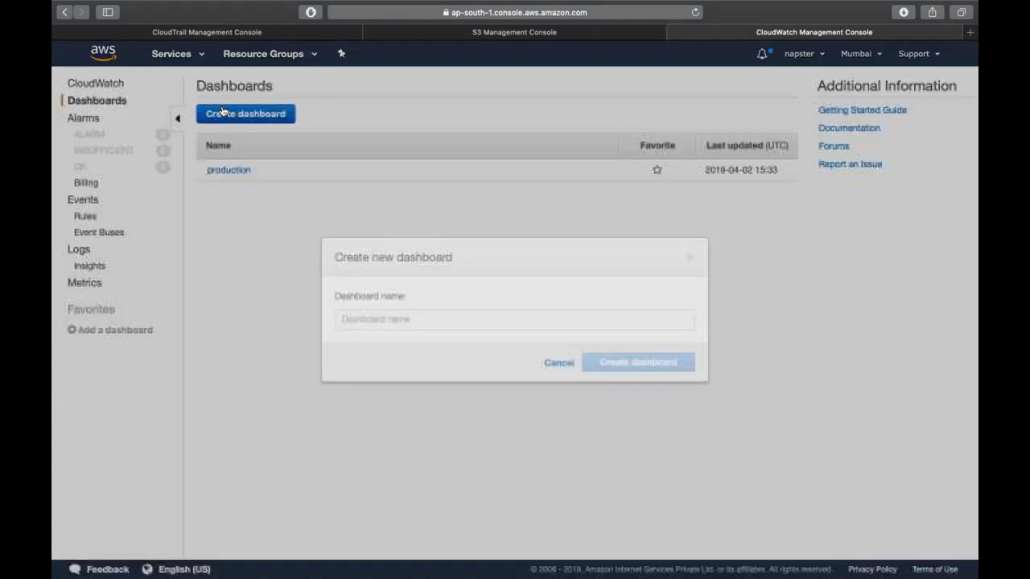
text(demo)
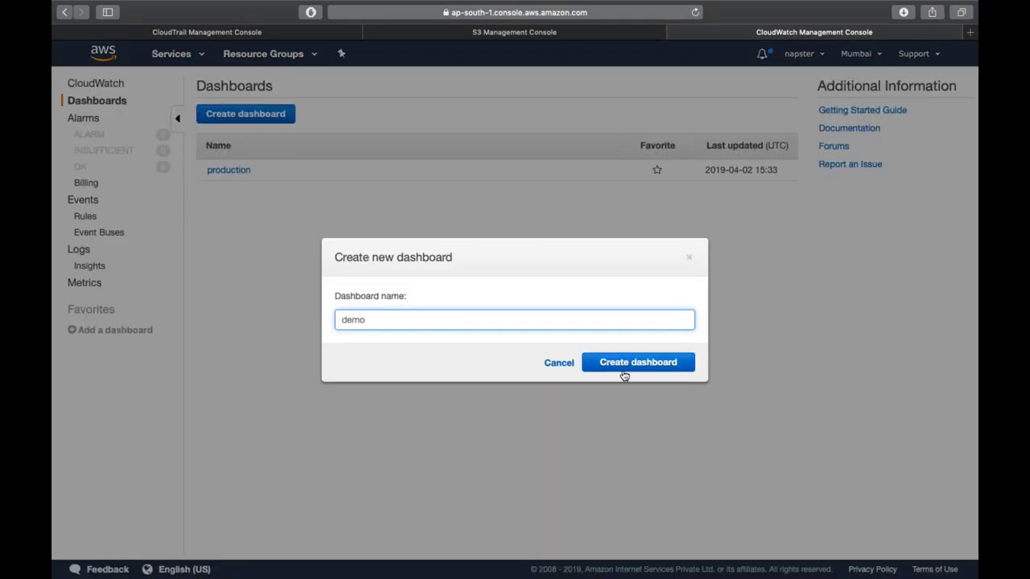
click(622, 369)
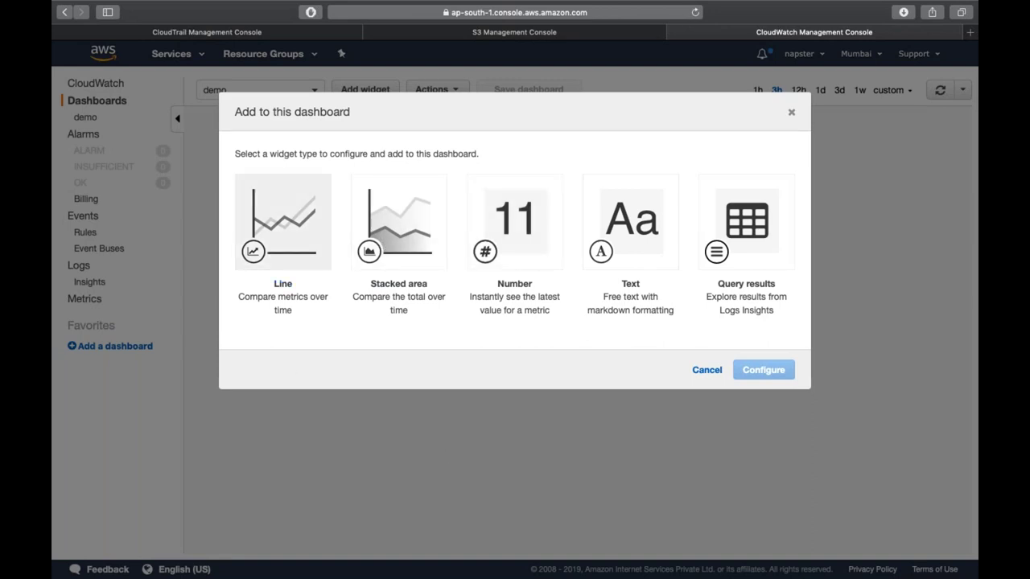
click(428, 220)
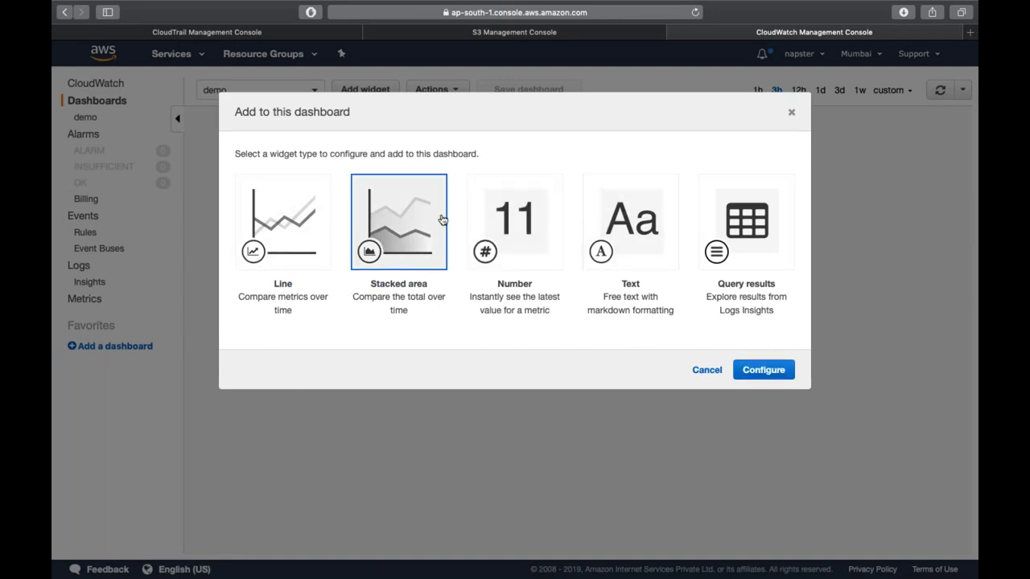
click(757, 369)
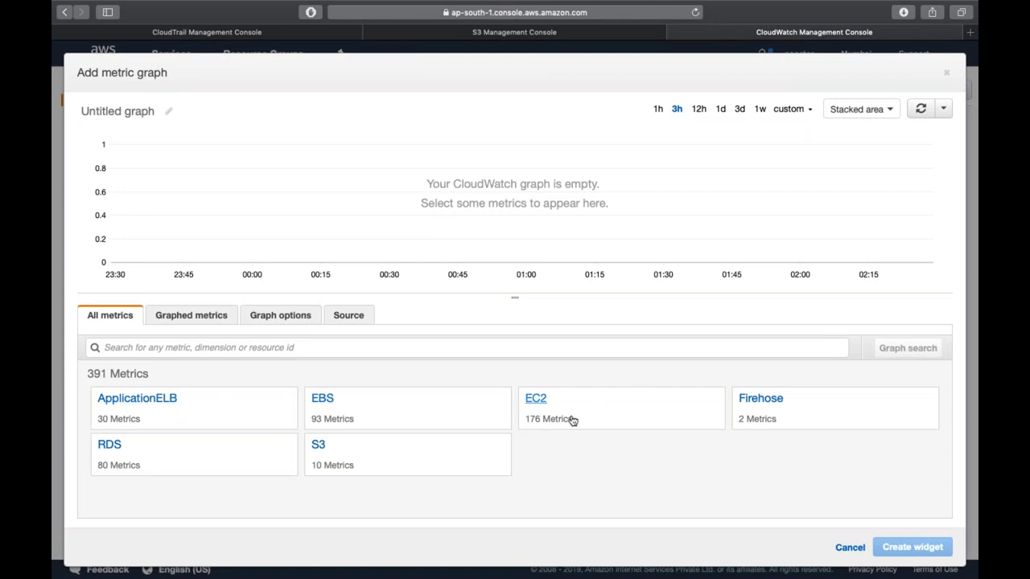
- Graph athena-demo-testbuck's NumberOfObjects and BucketSizeBytes S3 storage metrics
click(320, 445)
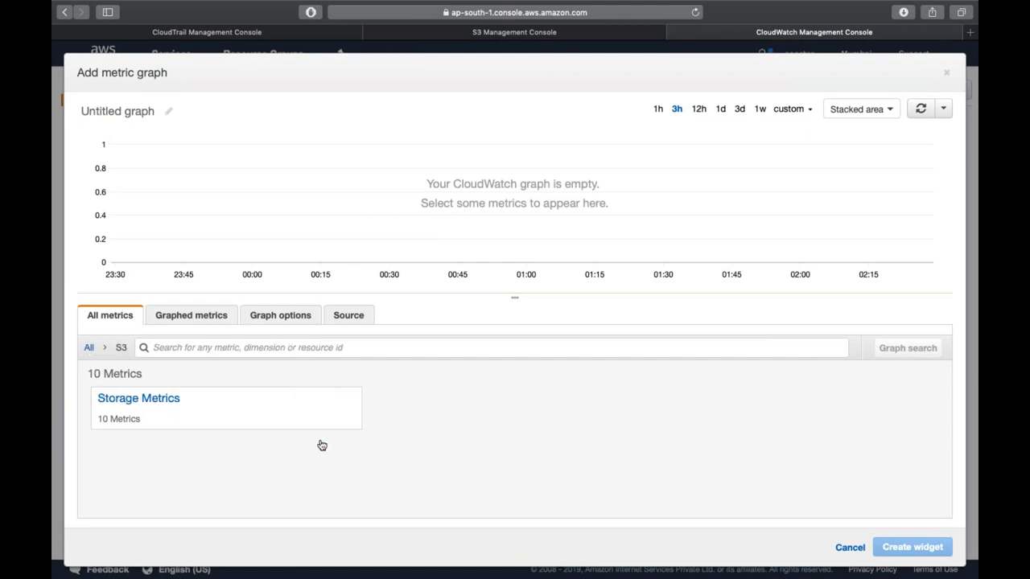
click(169, 400)
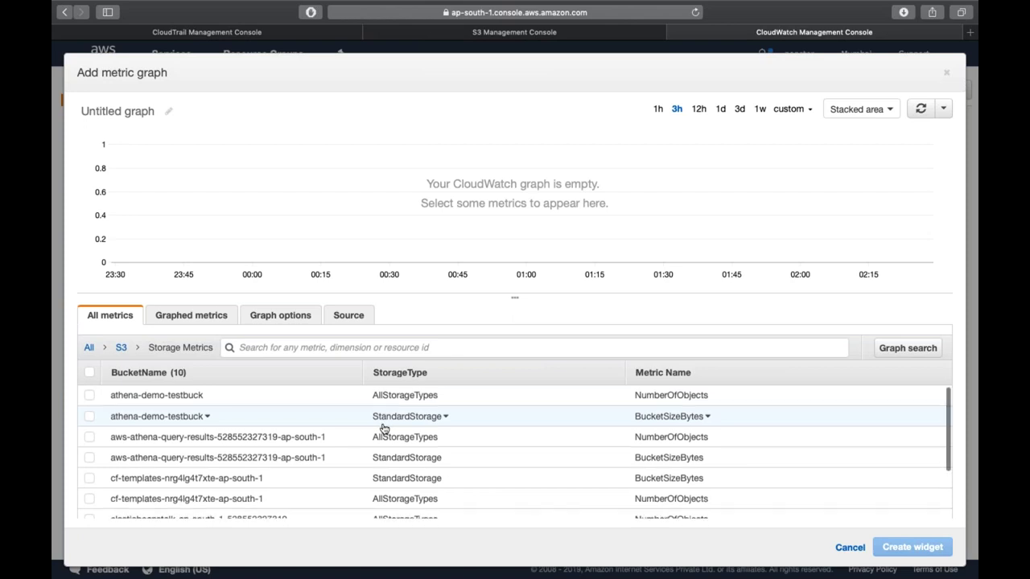
scroll(384, 429, down, 5)
scroll(406, 442, up, 3)
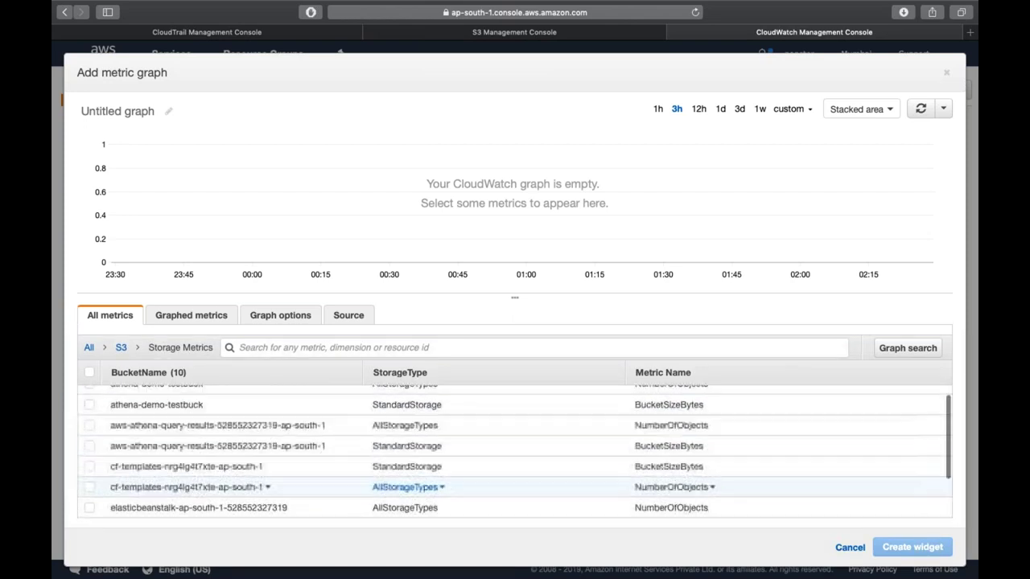
scroll(406, 443, down, 3)
scroll(406, 443, down, 1)
scroll(435, 427, up, 4)
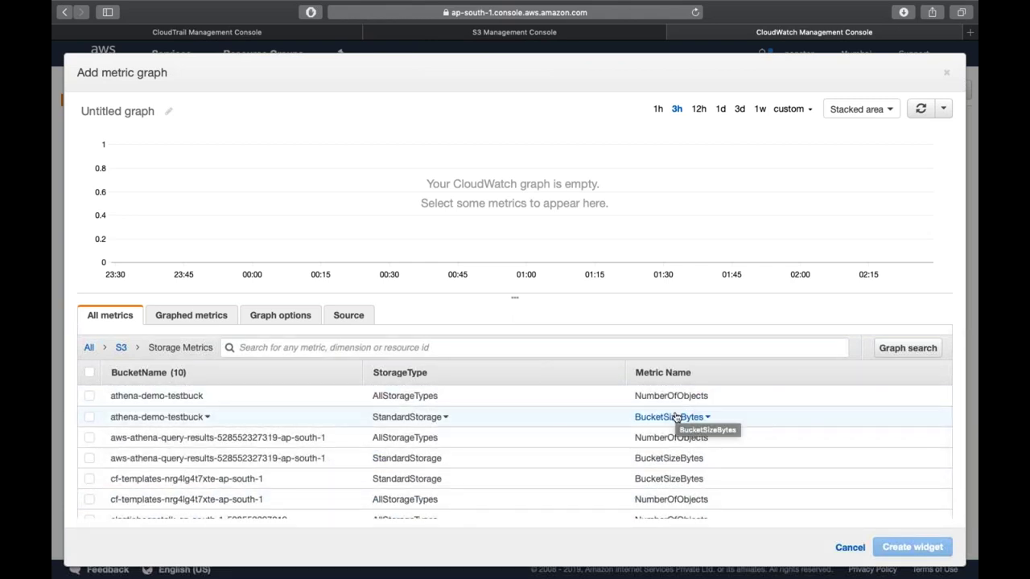
click(640, 403)
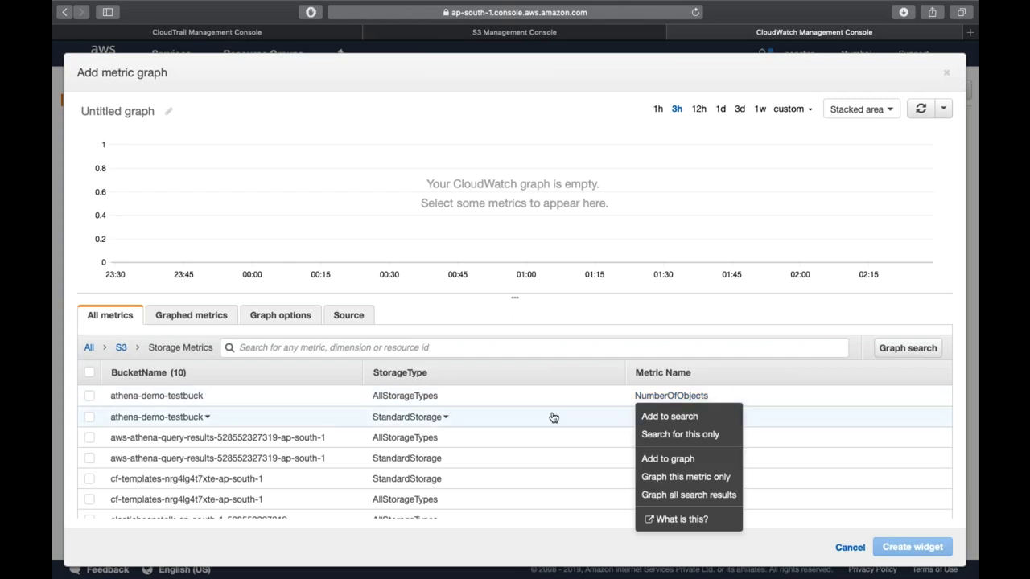
click(90, 397)
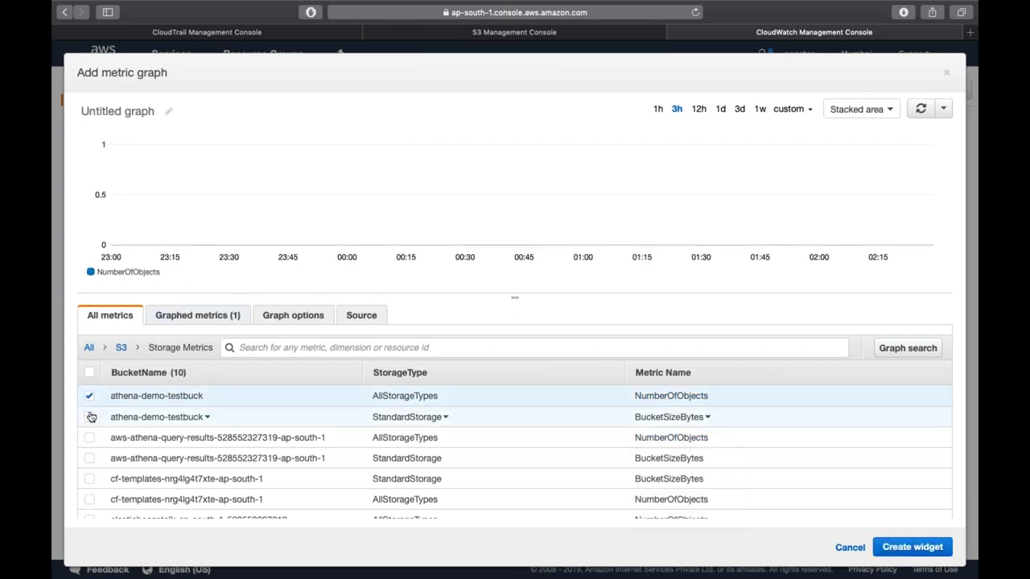
click(90, 416)
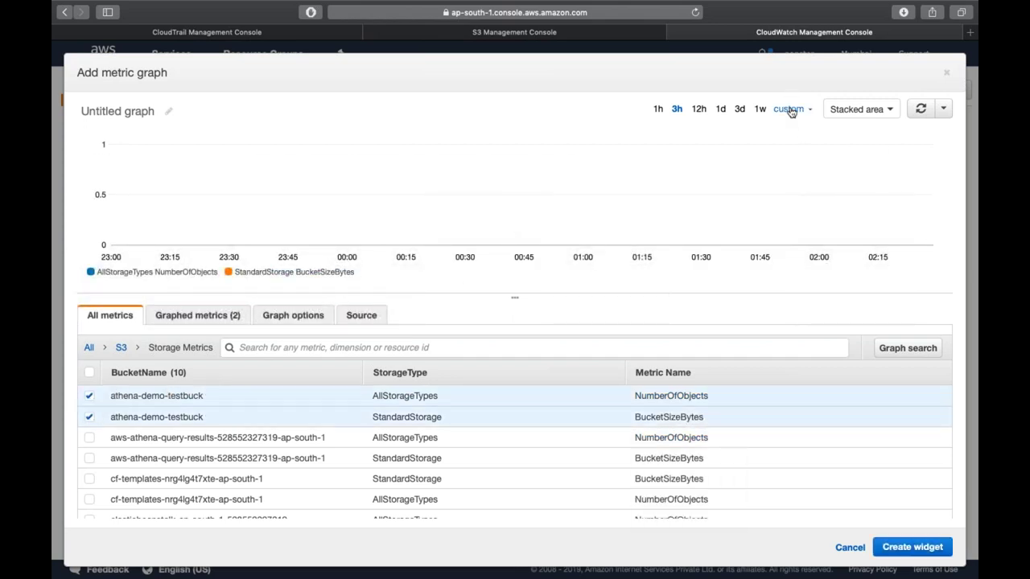
- View the graph over the last 3 months, then cancel without creating the widget
click(789, 108)
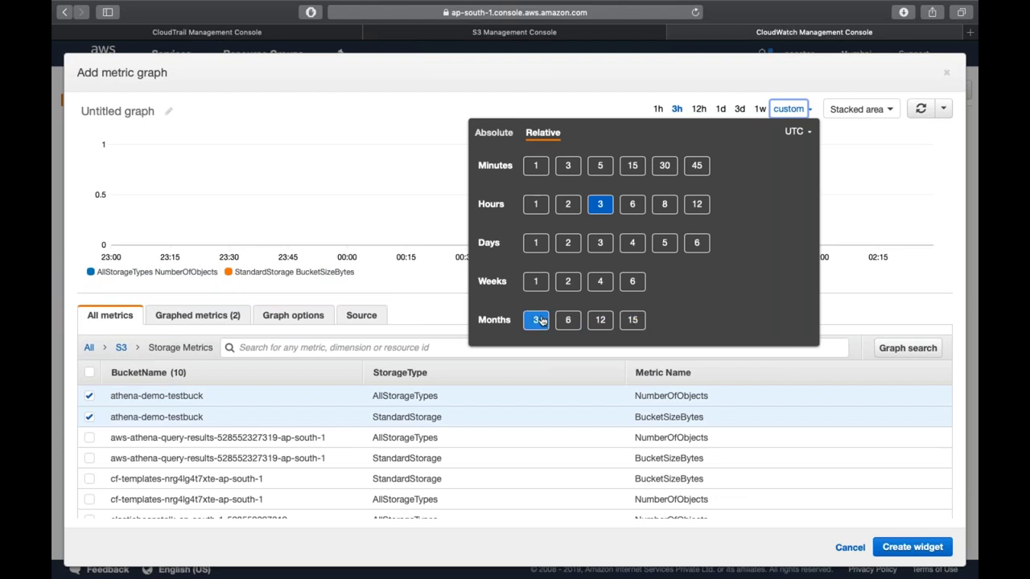
click(537, 320)
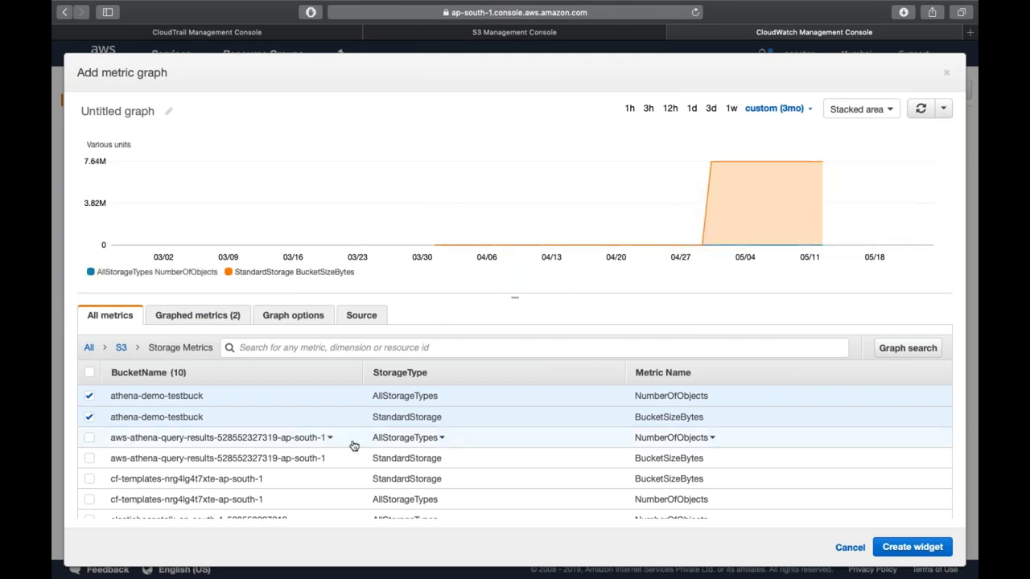
scroll(354, 446, down, 3)
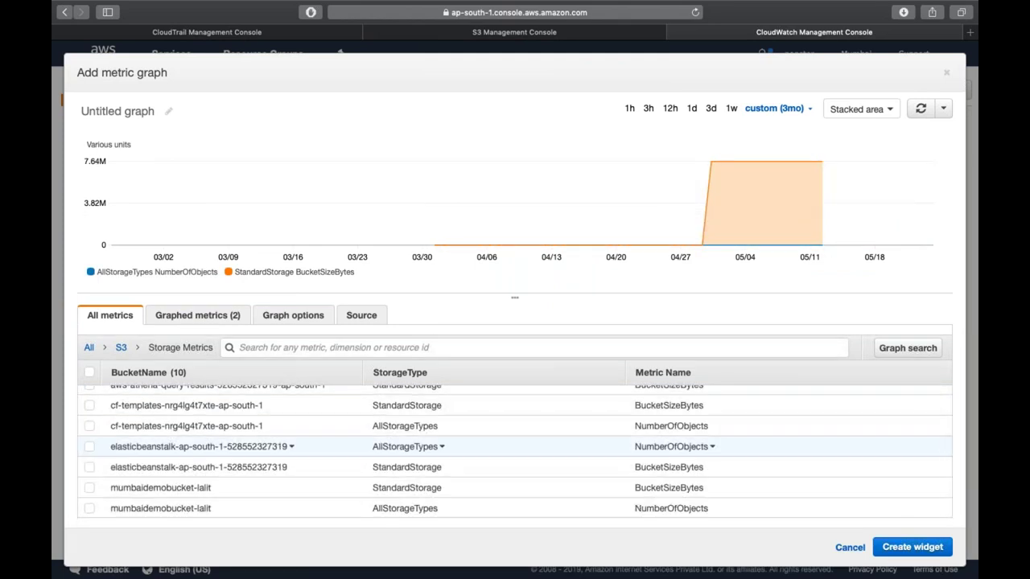
click(850, 548)
- Start a new stacked area widget and graph all EC2 per-instance metrics
click(361, 90)
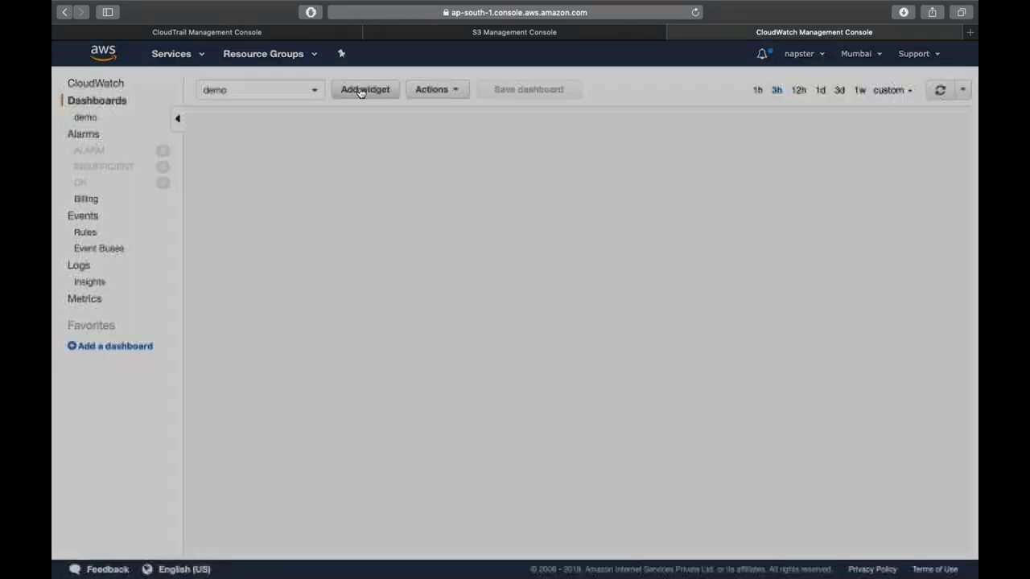
click(398, 227)
click(784, 371)
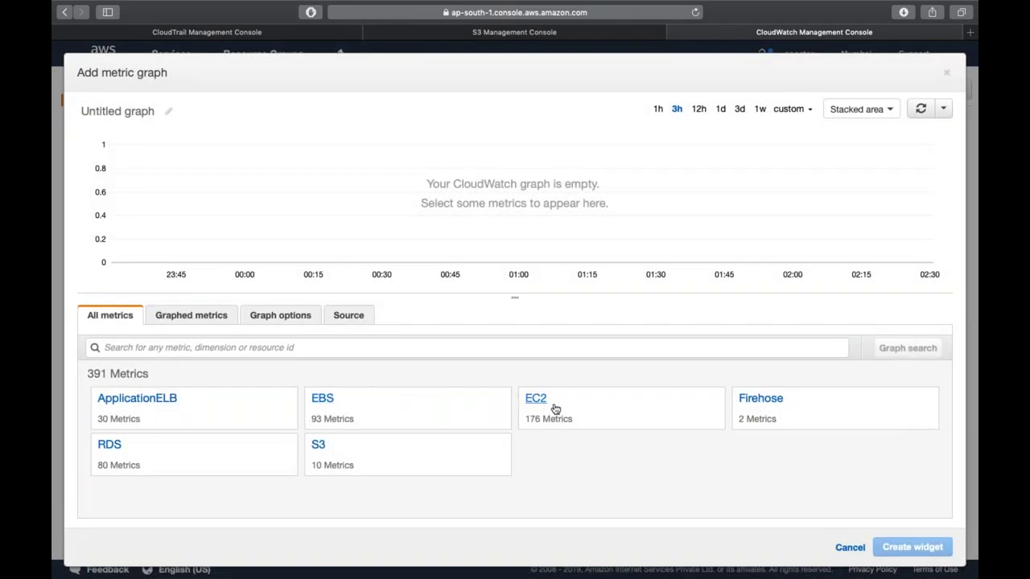
click(534, 403)
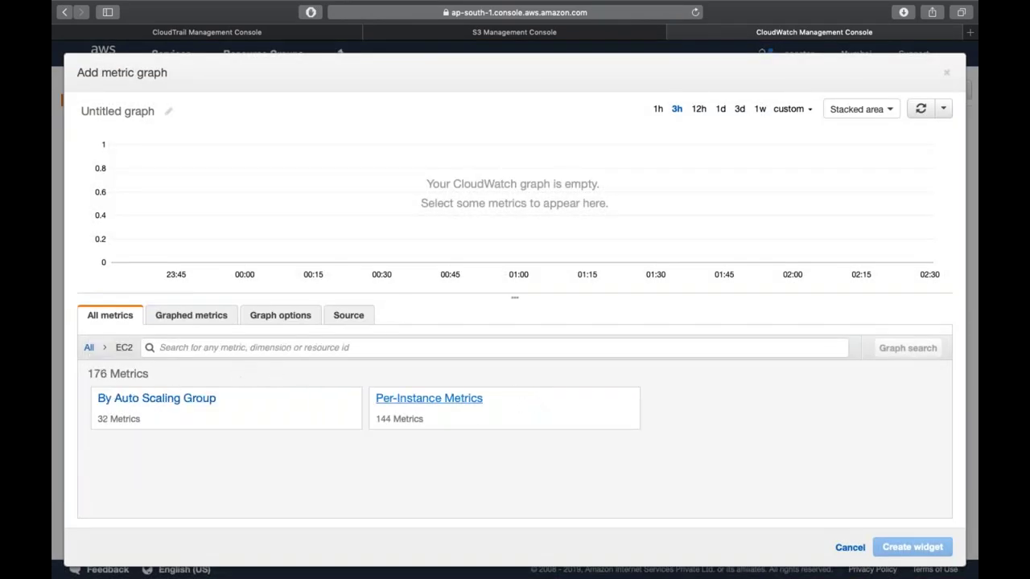
click(430, 400)
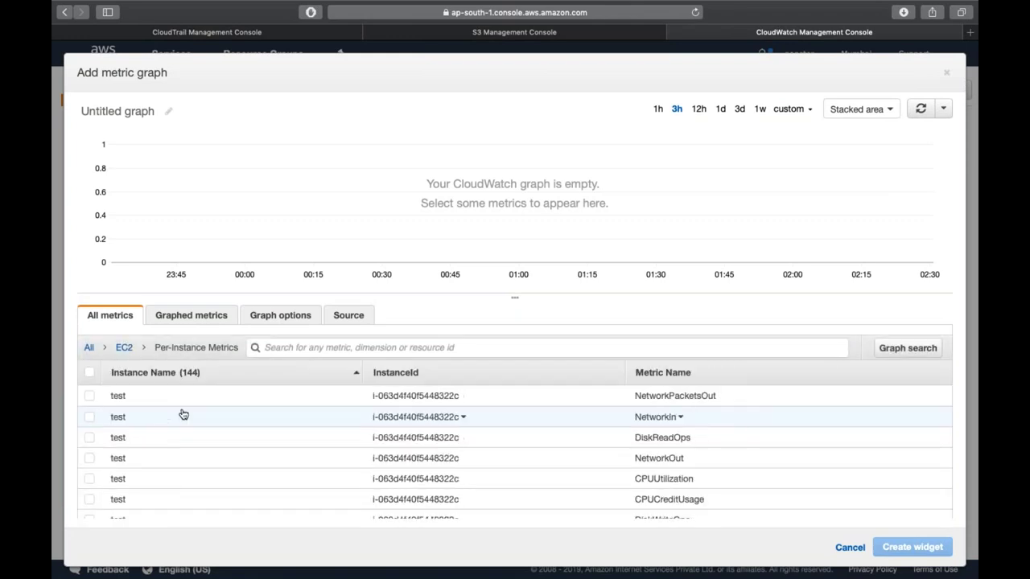
scroll(102, 394, down, 3)
scroll(103, 393, up, 3)
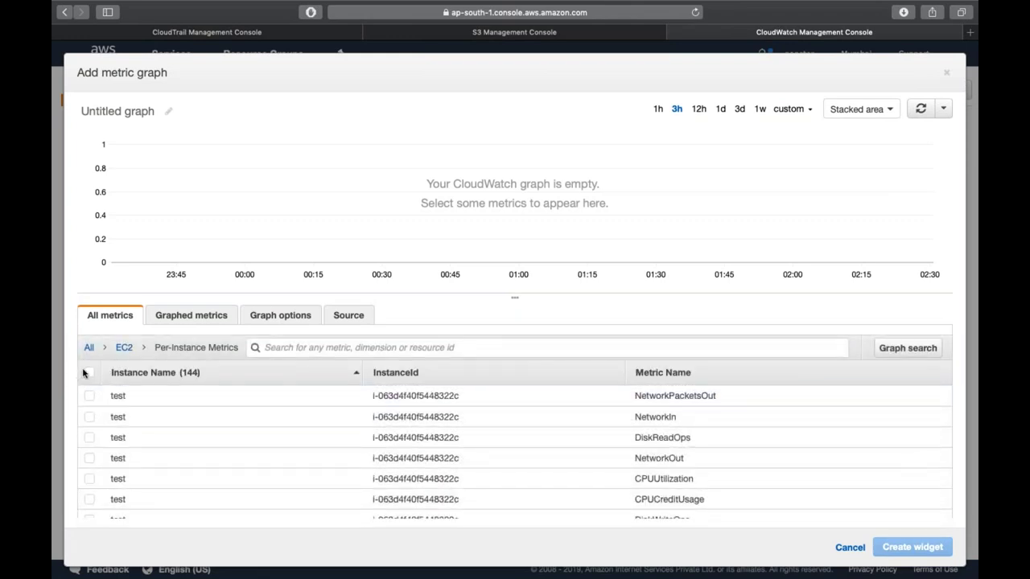
click(88, 372)
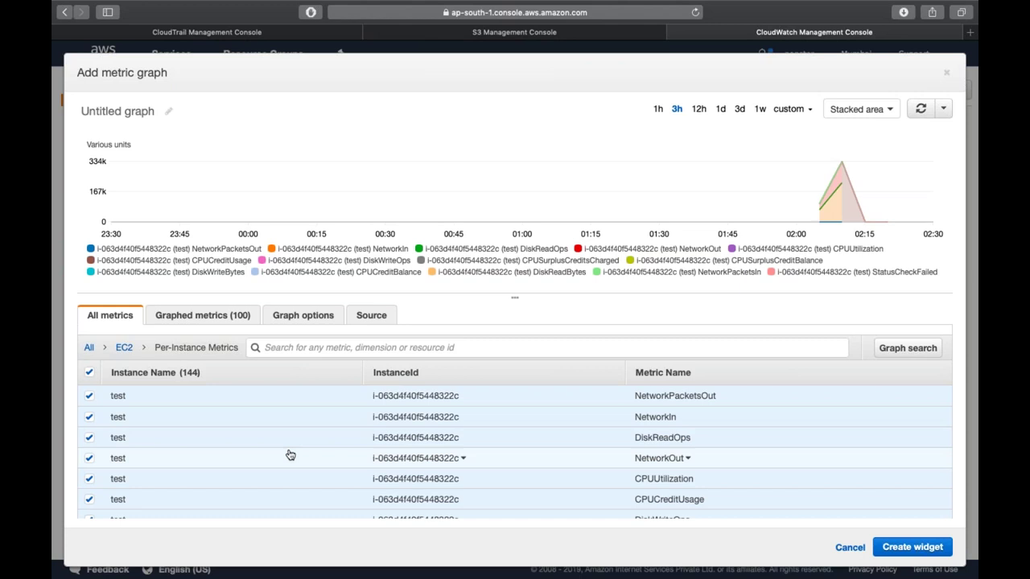
- Narrow the graph to only the test instance's CPUUtilization
scroll(291, 456, down, 5)
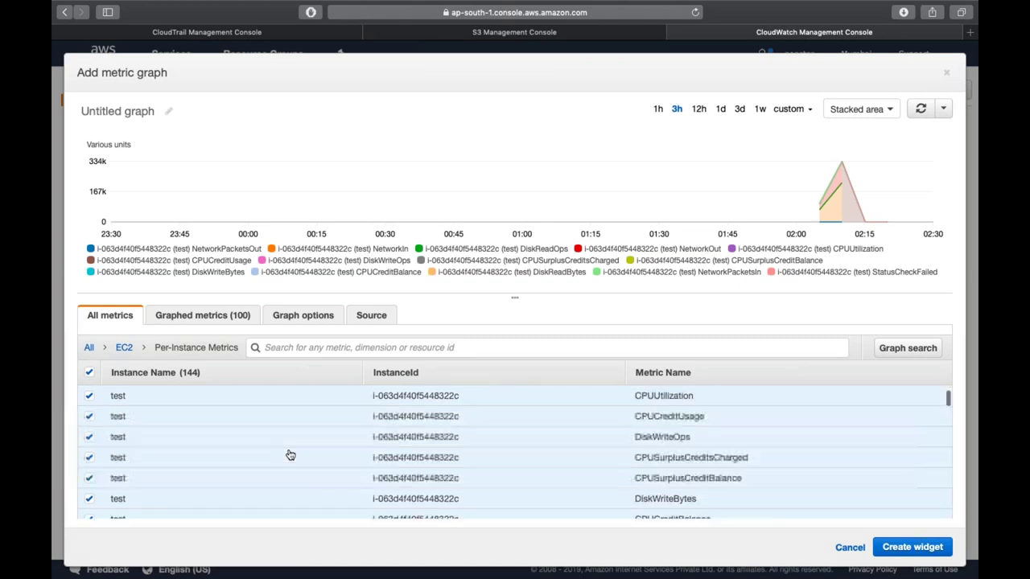
scroll(437, 444, up, 5)
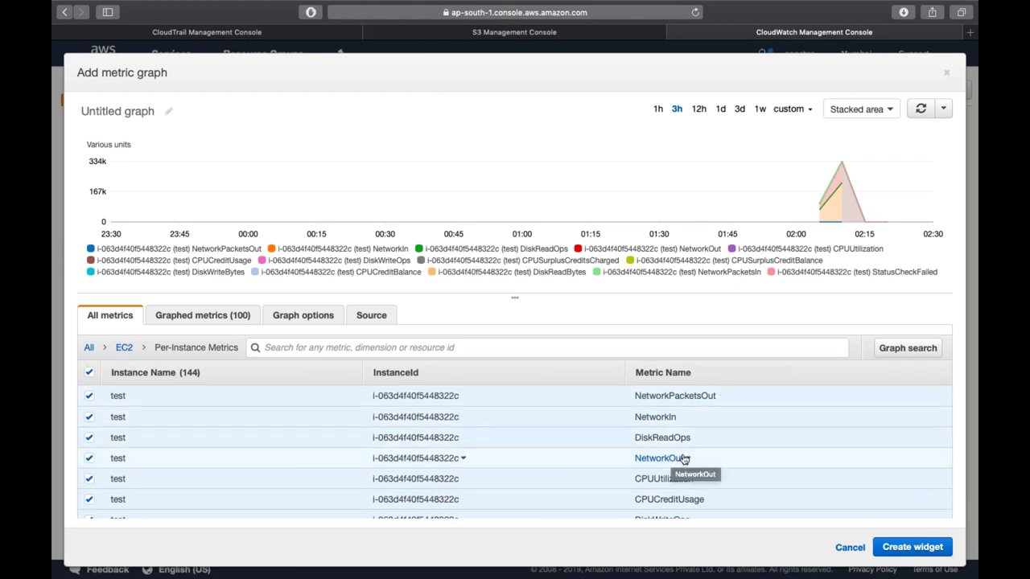
scroll(676, 459, down, 1)
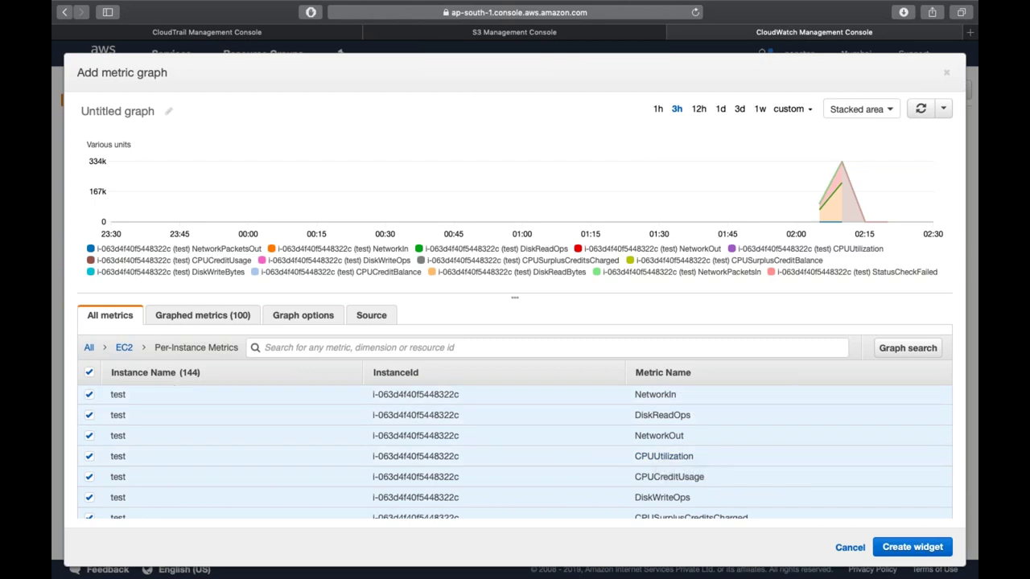
click(89, 372)
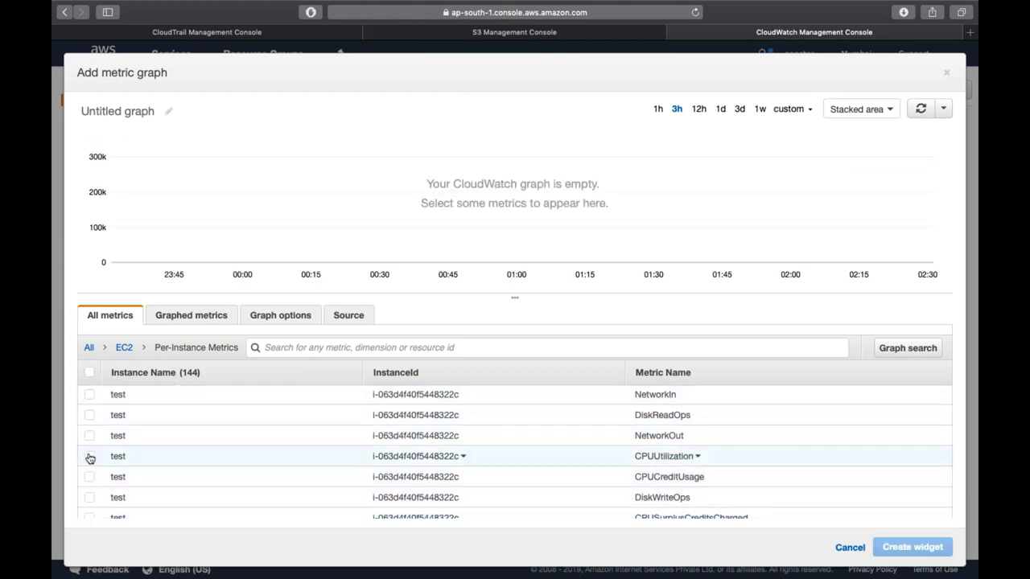
click(90, 456)
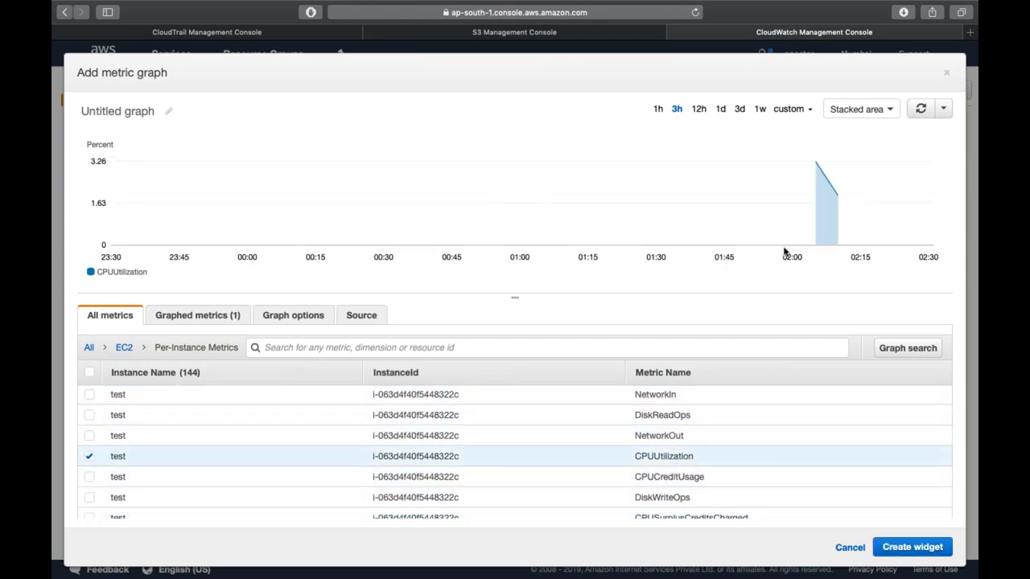
mouse_move(816, 242)
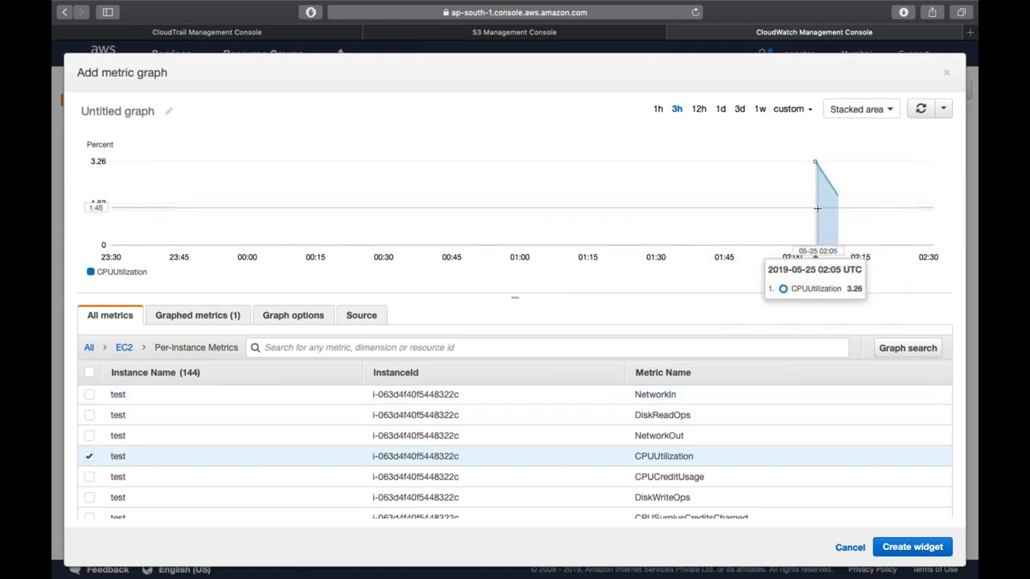
- Set the time range to the last 1 hour and create the CPUUtilization widget
scroll(633, 459, down, 3)
scroll(563, 451, down, 5)
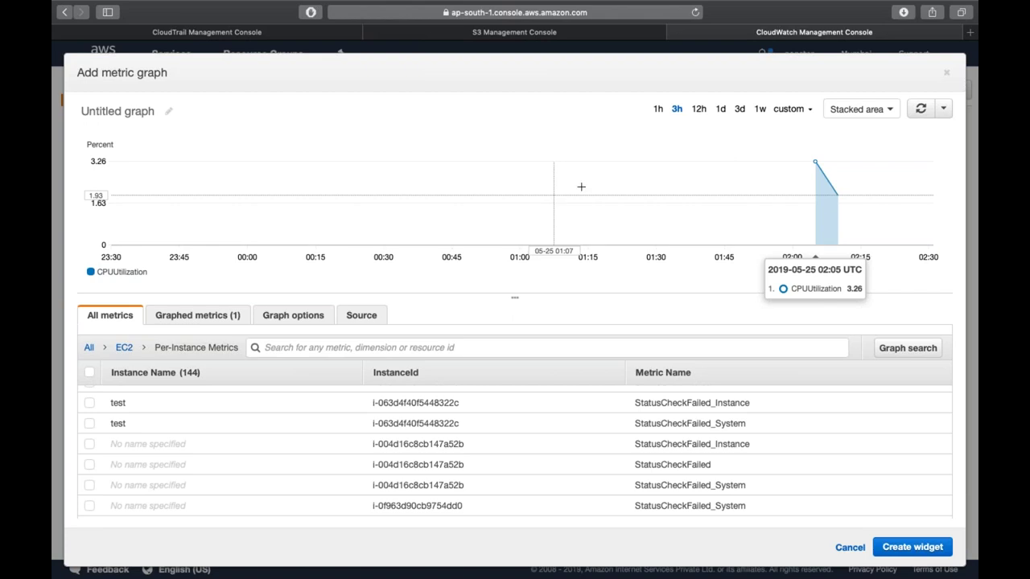
click(785, 109)
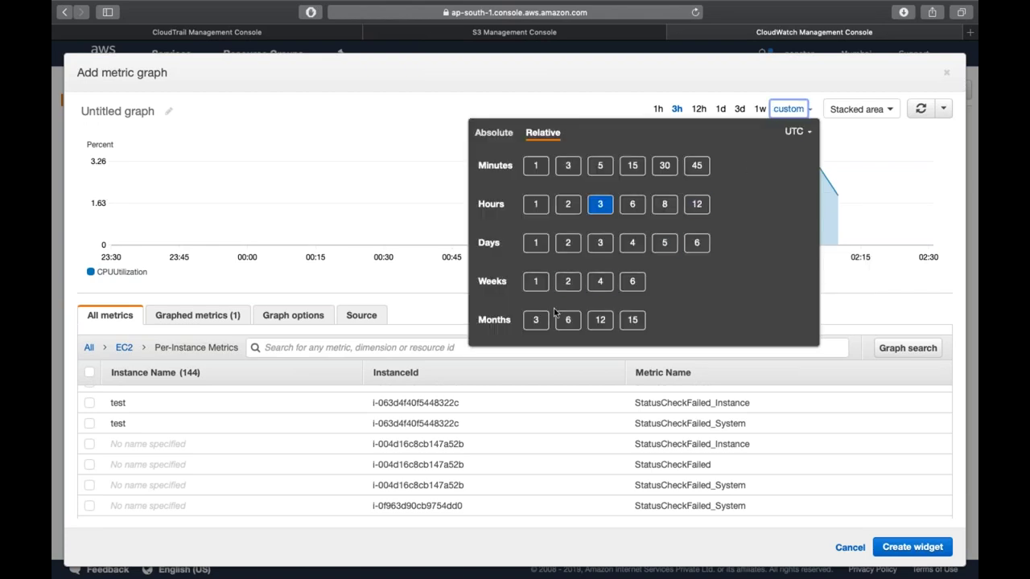
click(537, 320)
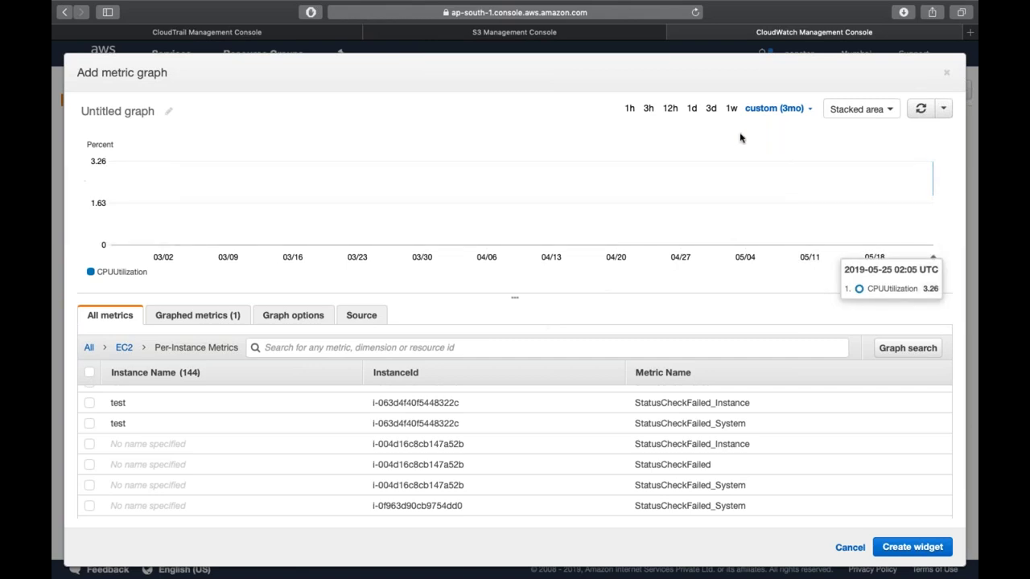
click(630, 110)
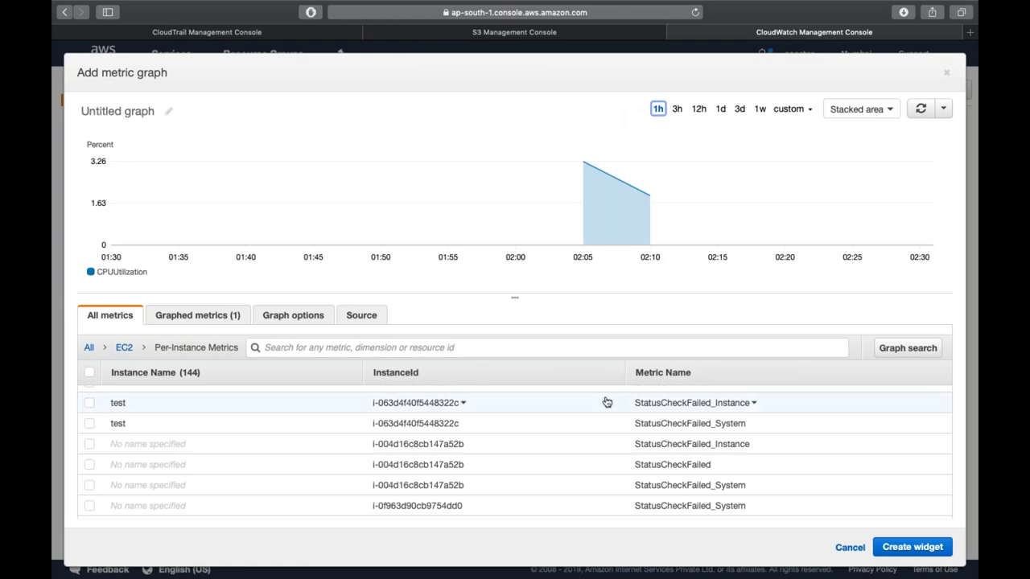
click(892, 549)
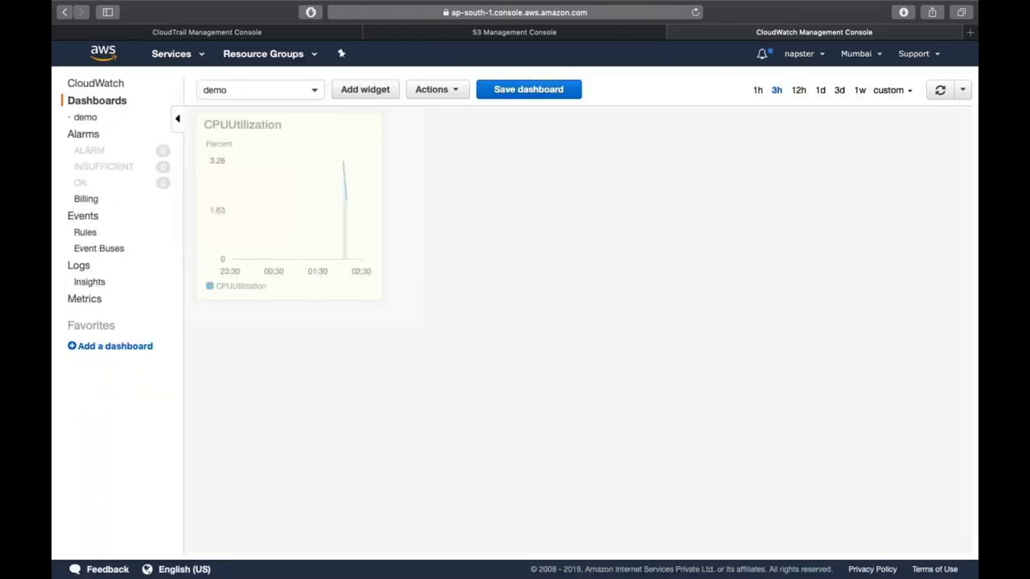
- Retitle the CPUUtilization widget to 'Test' and glance at its options menu
mouse_move(273, 153)
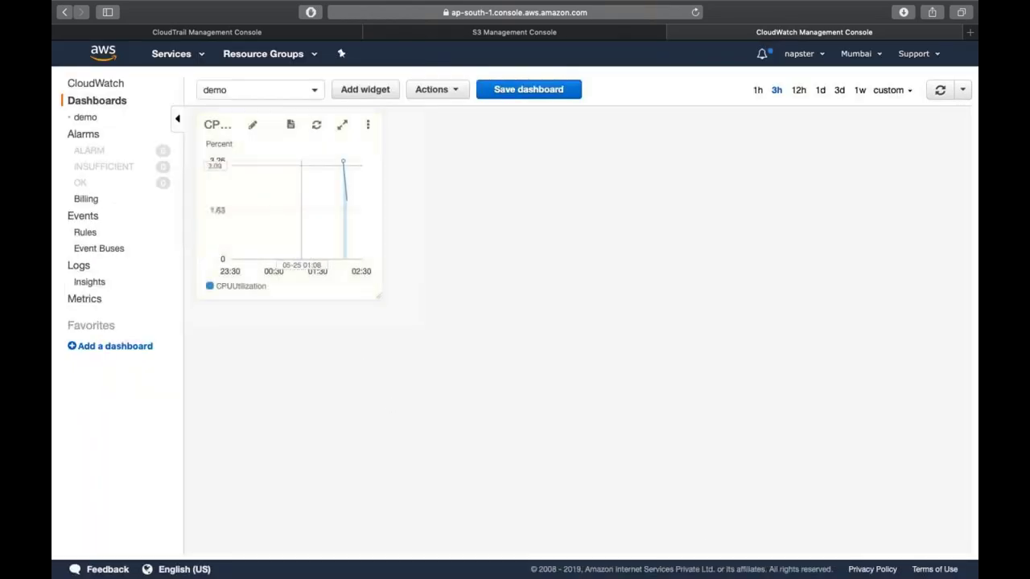
click(252, 128)
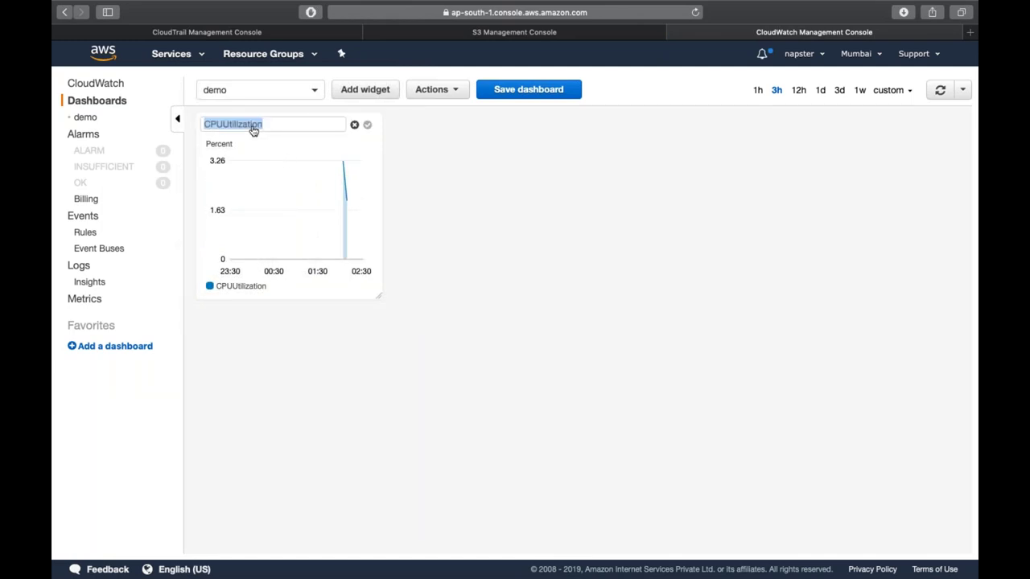
key(BackSpace)
text(Tes)
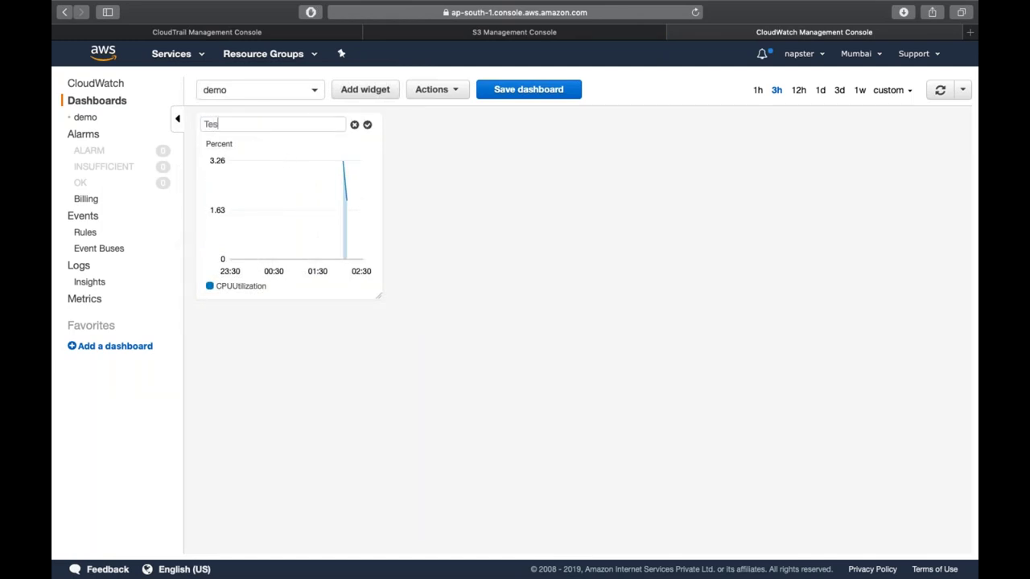
key(Return)
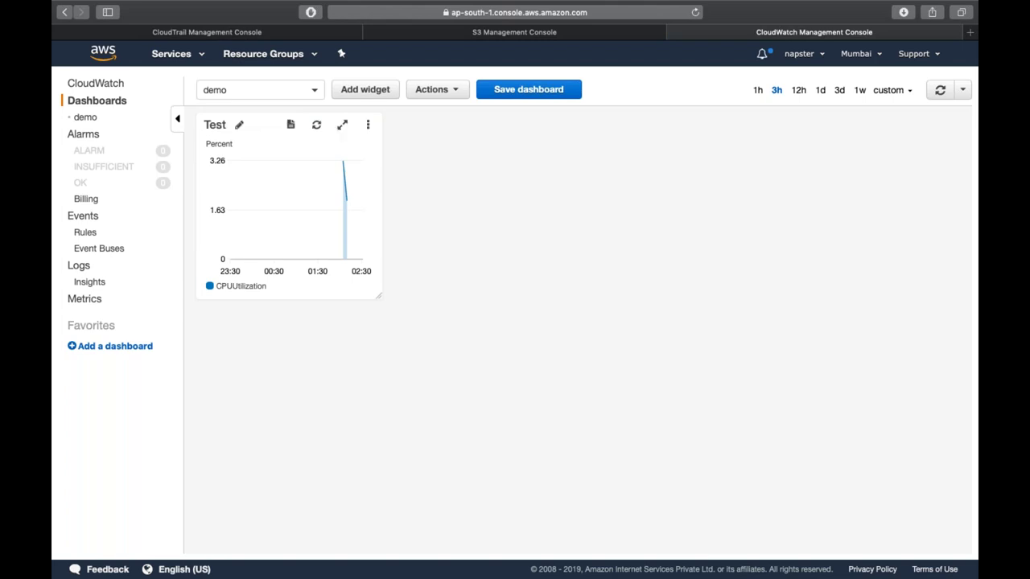
click(368, 127)
click(491, 188)
- Start a new alarm on the test instance's EC2 CPUUtilization metric
click(85, 134)
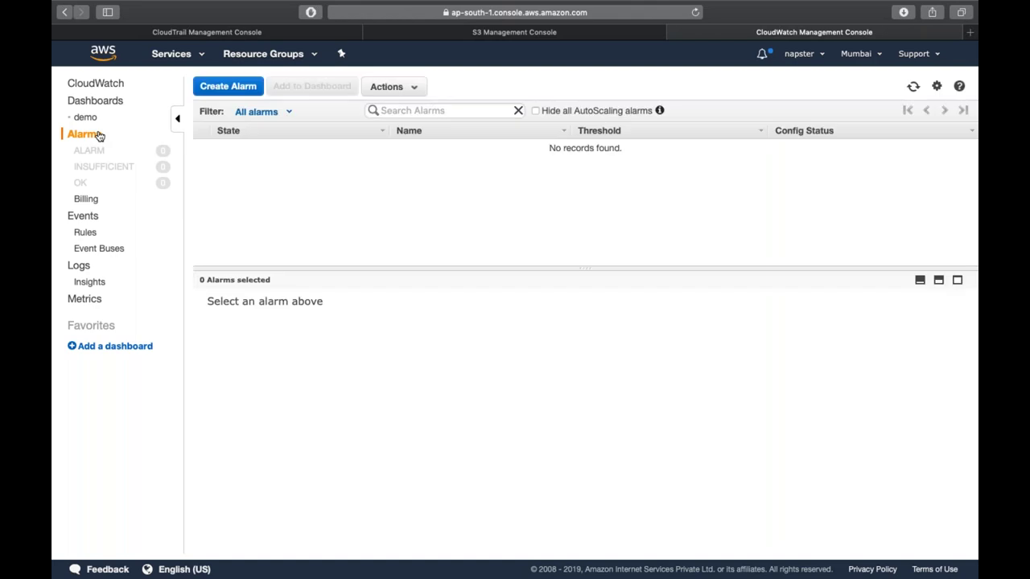
click(223, 94)
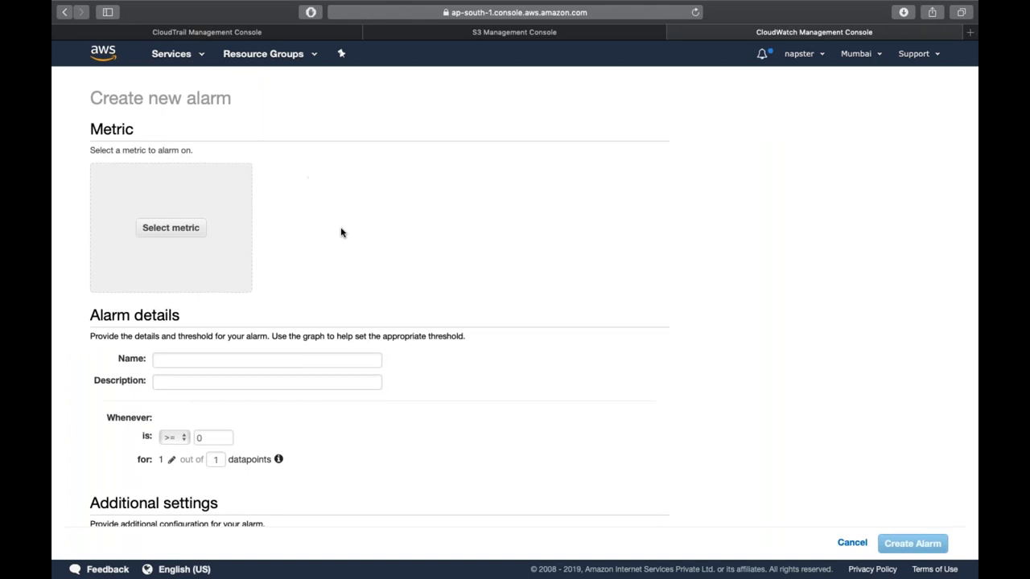
scroll(340, 230, down, 2)
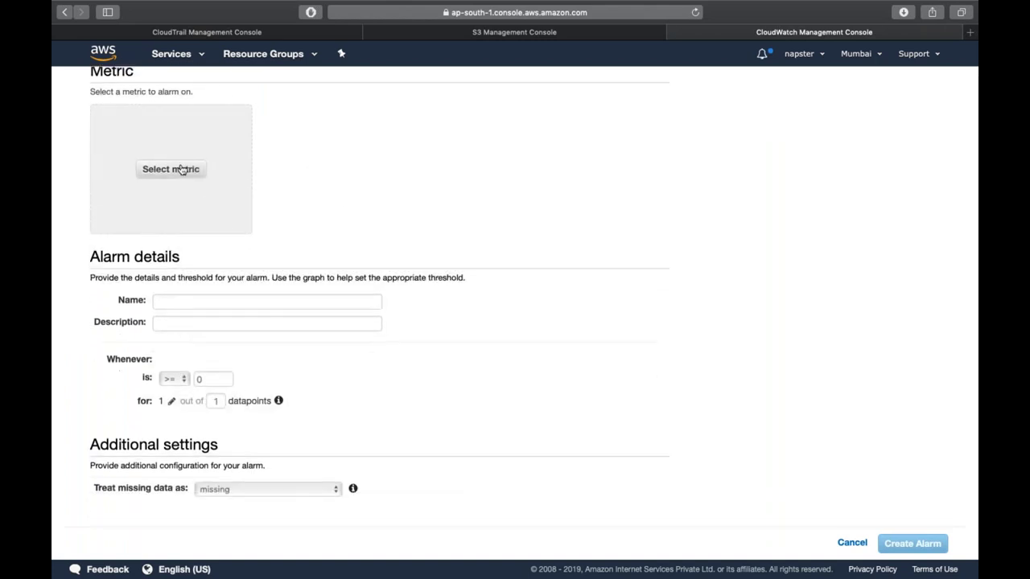
click(182, 169)
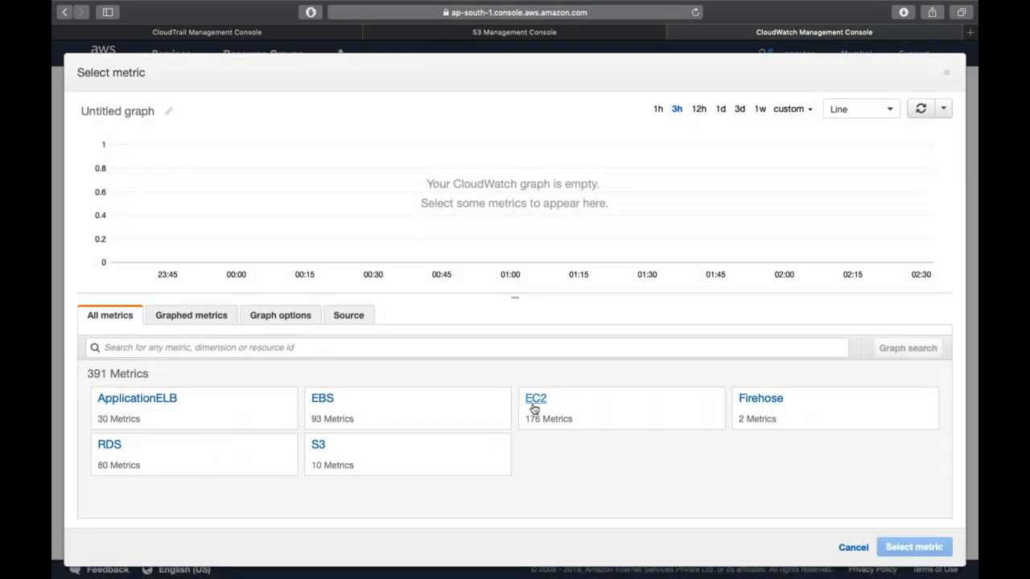
click(533, 409)
click(421, 396)
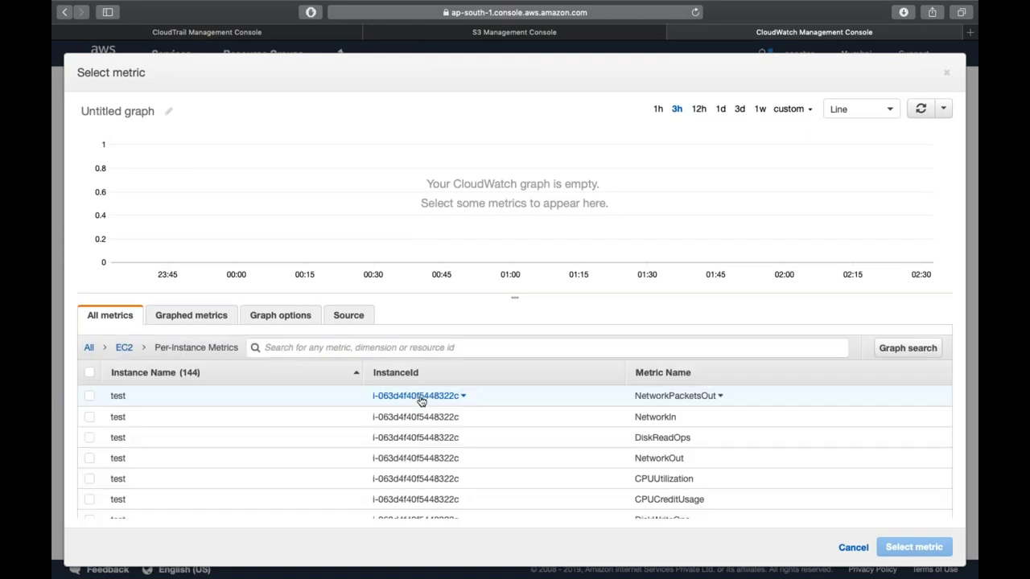
click(555, 483)
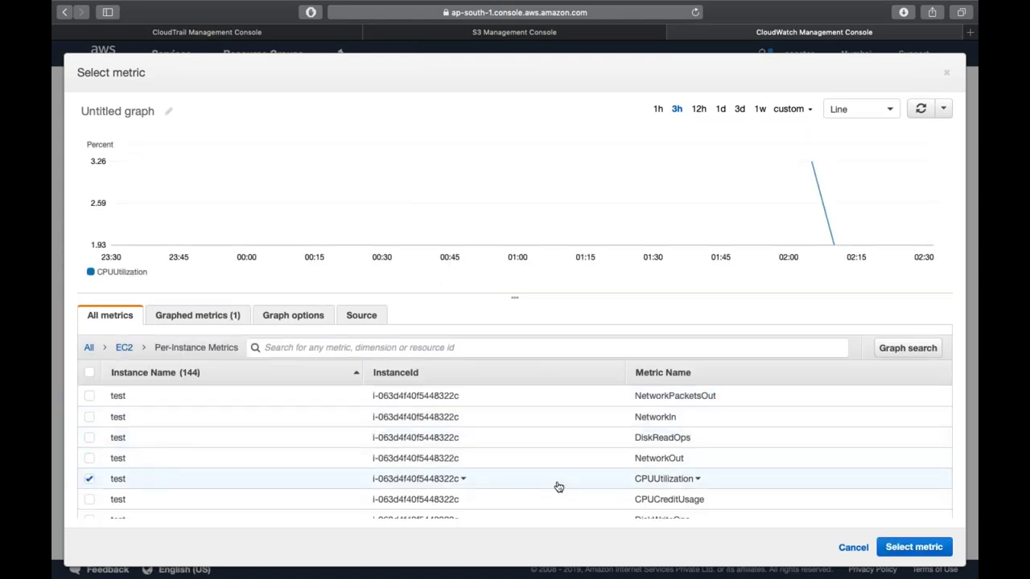
click(902, 549)
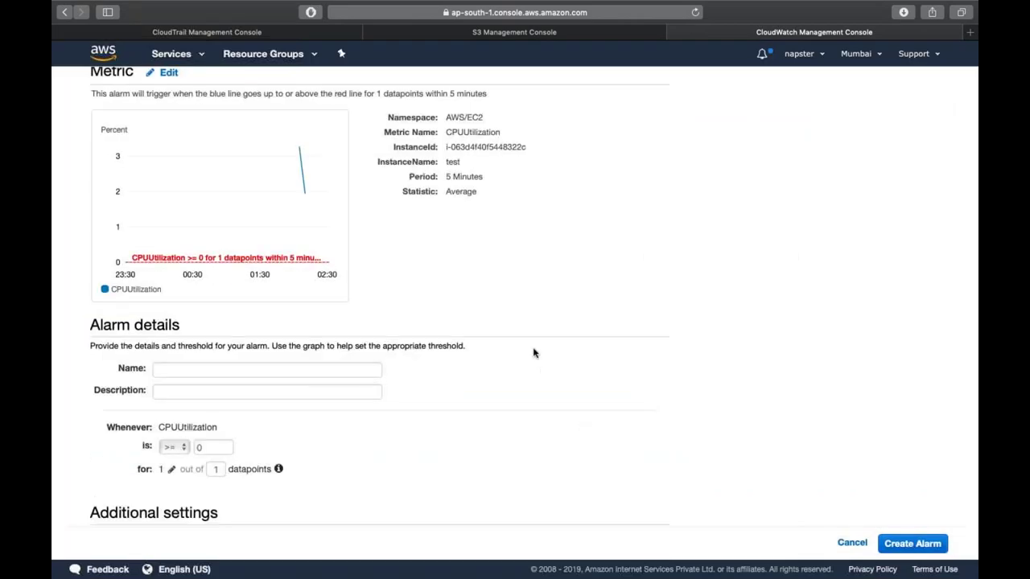
- Name the alarm 'cpu-utlization'
scroll(532, 352, down, 2)
click(252, 312)
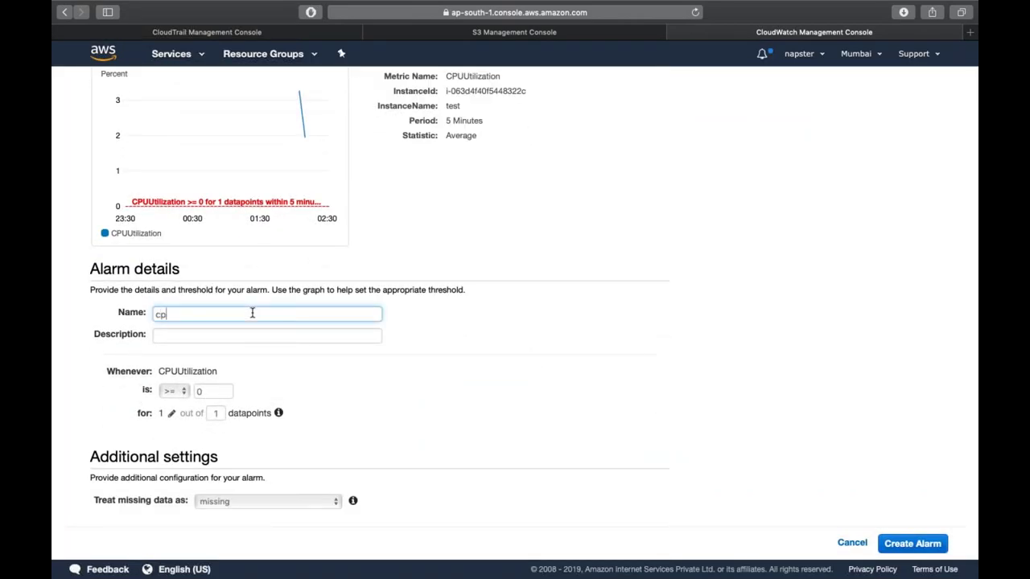
text(cpu-ut)
key(BackSpace)
key(BackSpace)
text(utlization)
scroll(268, 336, up, 3)
- Replace CPUUtilization with the test instance's EC2 per-instance CPUCreditUsage metric as the alarm's metric
click(166, 133)
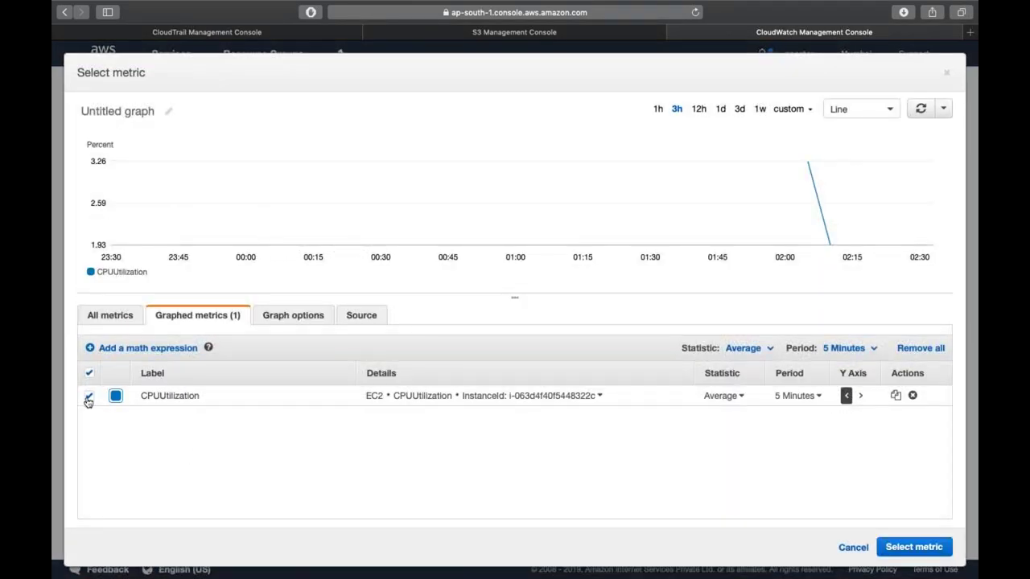
click(89, 398)
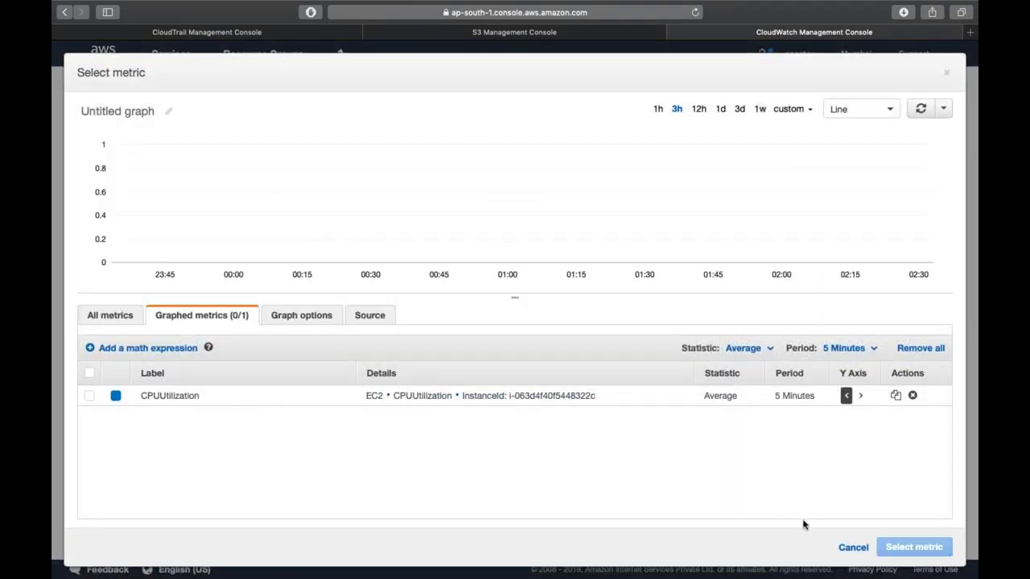
click(111, 317)
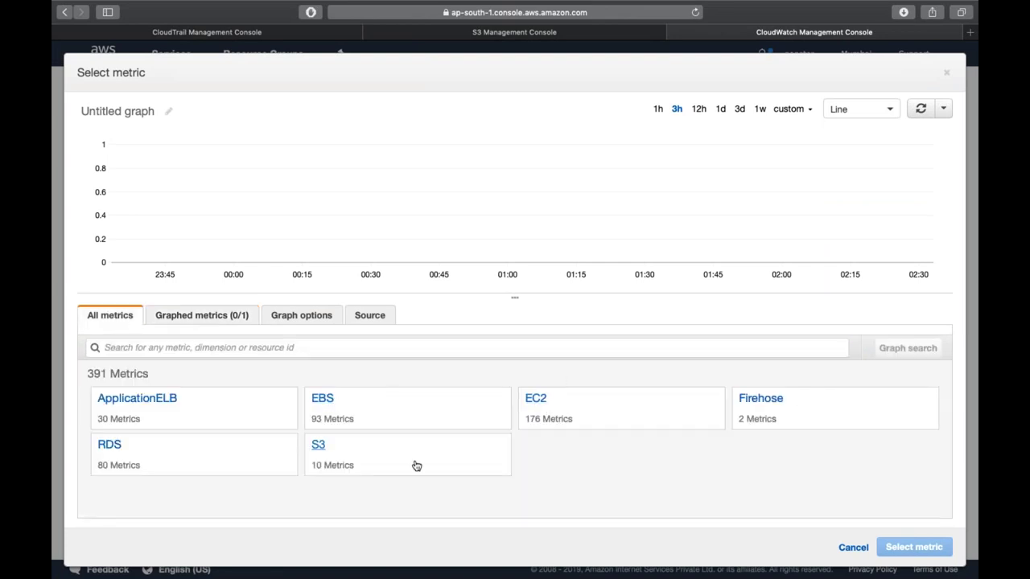
click(528, 412)
click(405, 414)
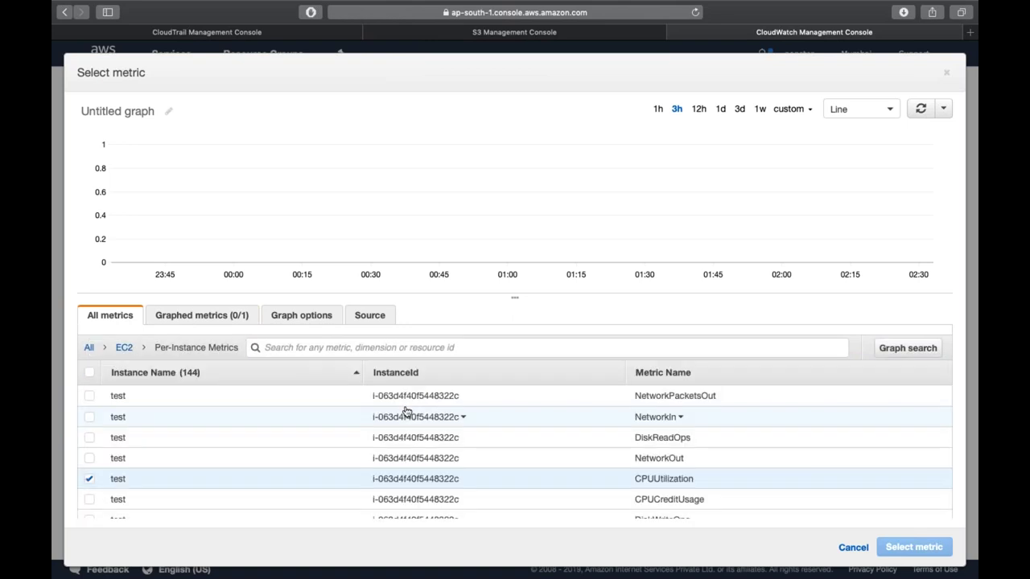
click(90, 479)
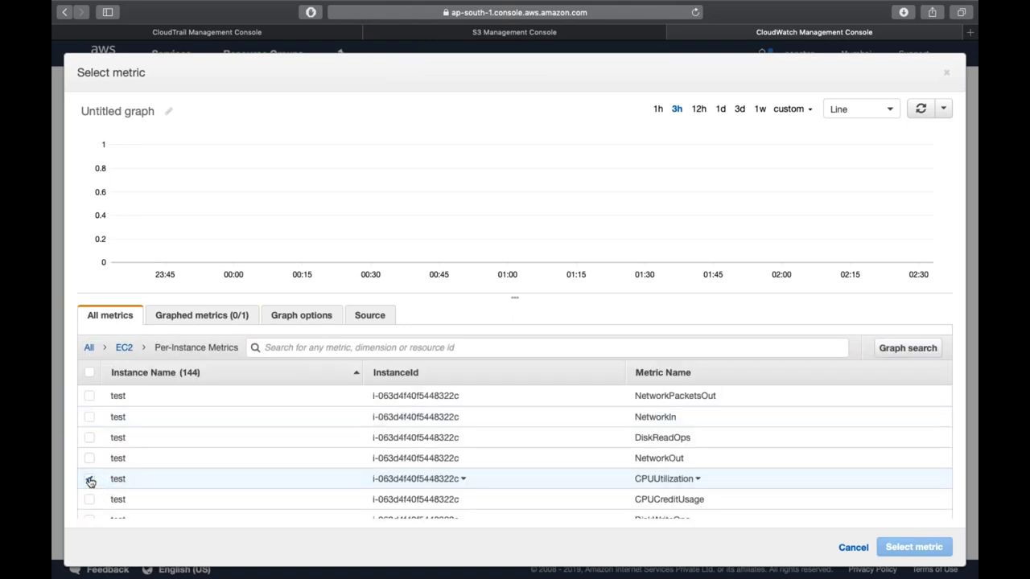
scroll(91, 475, down, 2)
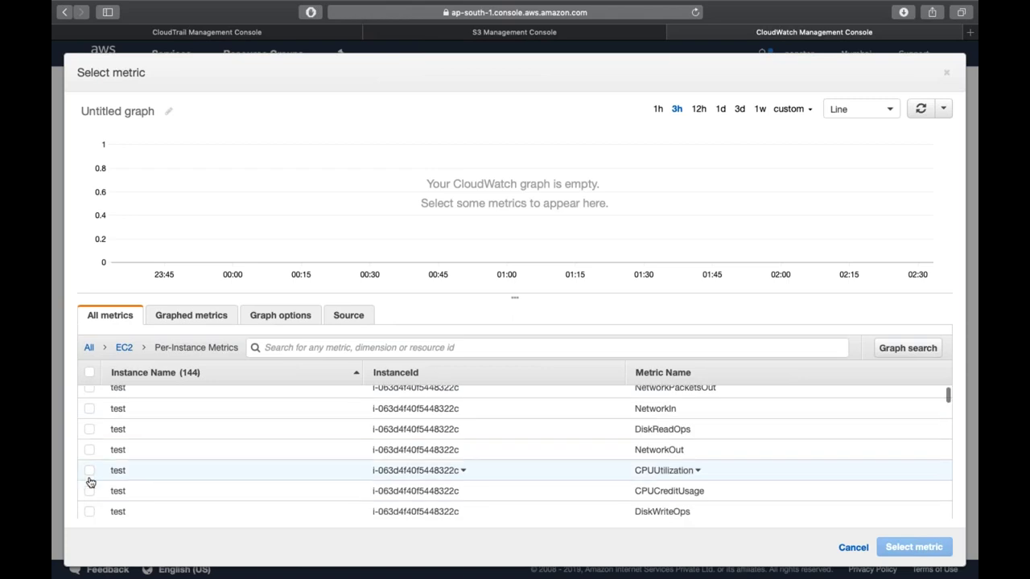
click(89, 453)
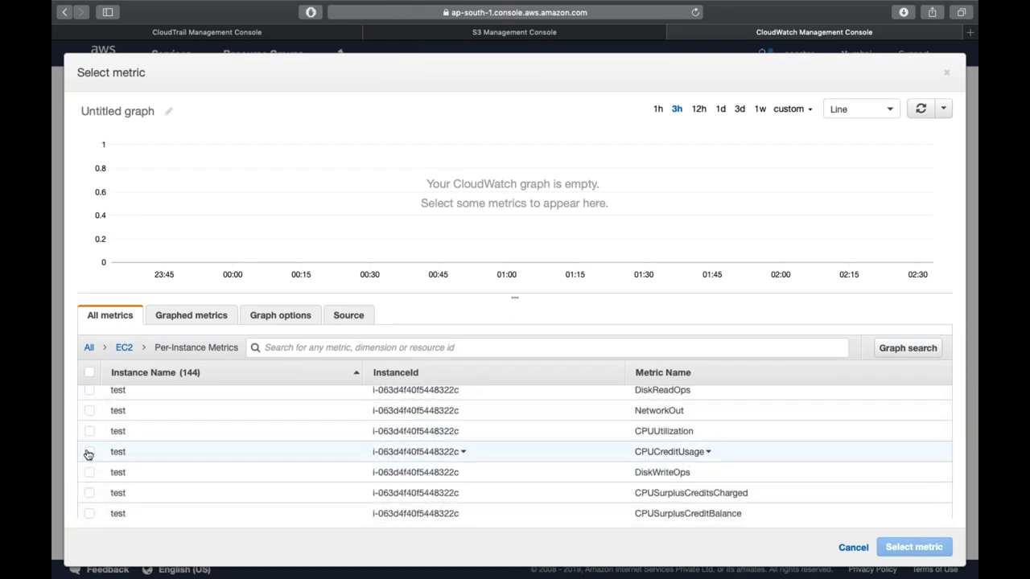
click(943, 553)
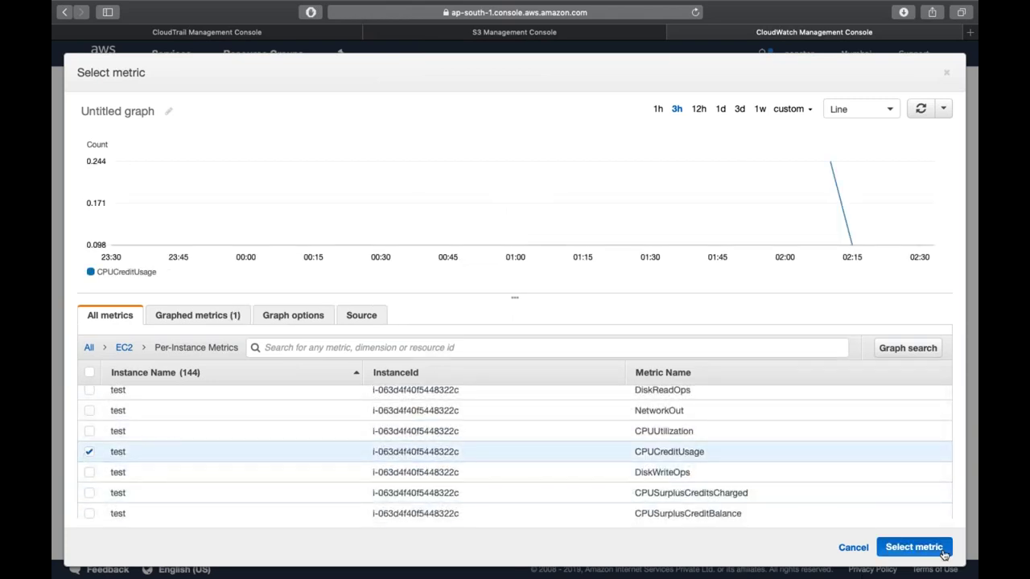
scroll(393, 432, down, 1)
scroll(394, 433, down, 1)
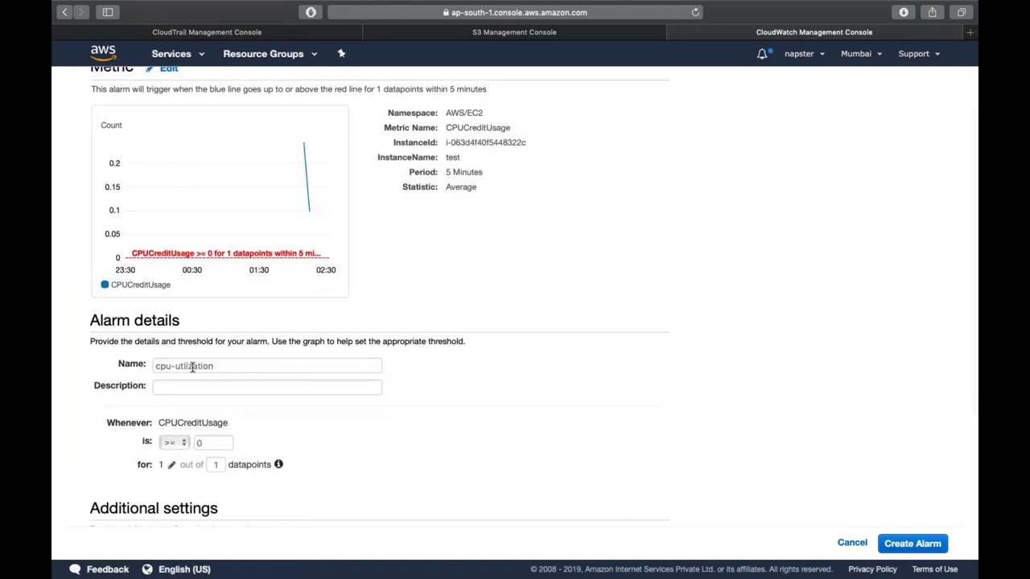
- Rename the alarm to cpu-credit and give it the description 'credit usage report'
double_click(191, 366)
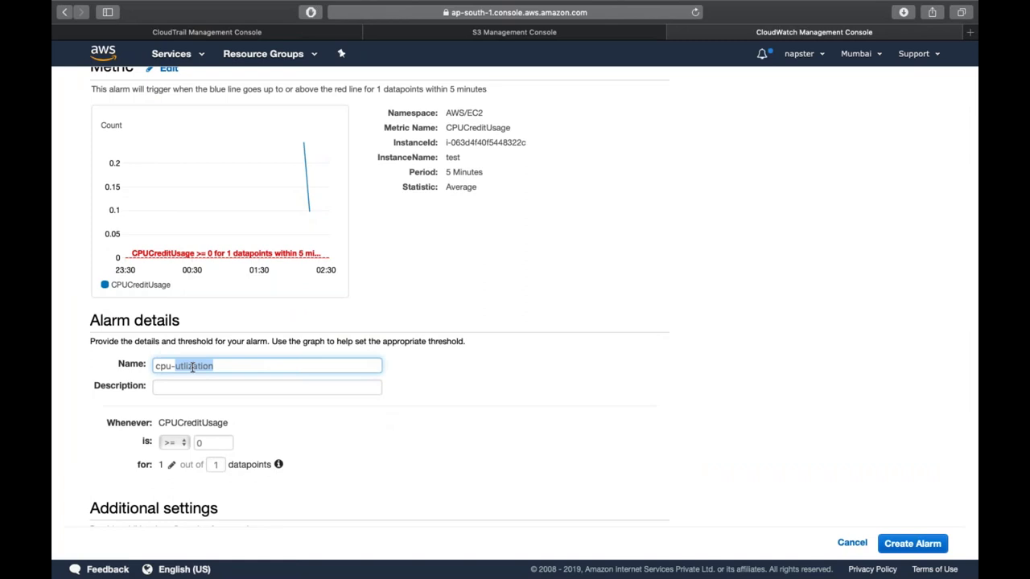
text(credit)
click(212, 387)
text(credit usa)
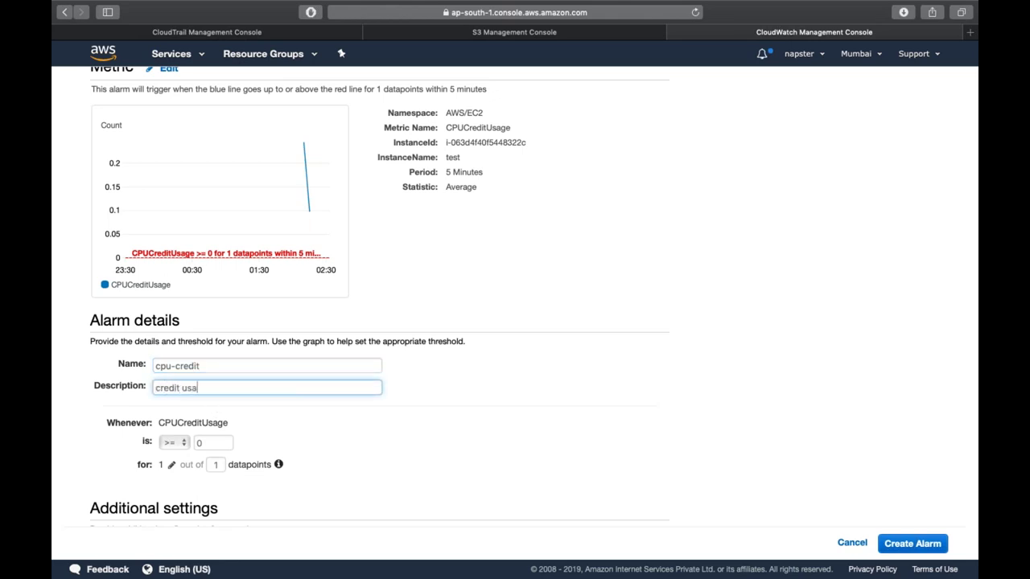
text(ge report)
- Raise the alarm threshold so it triggers when CPUCreditUsage >= 1
scroll(215, 338, down, 3)
click(216, 338)
text(1)
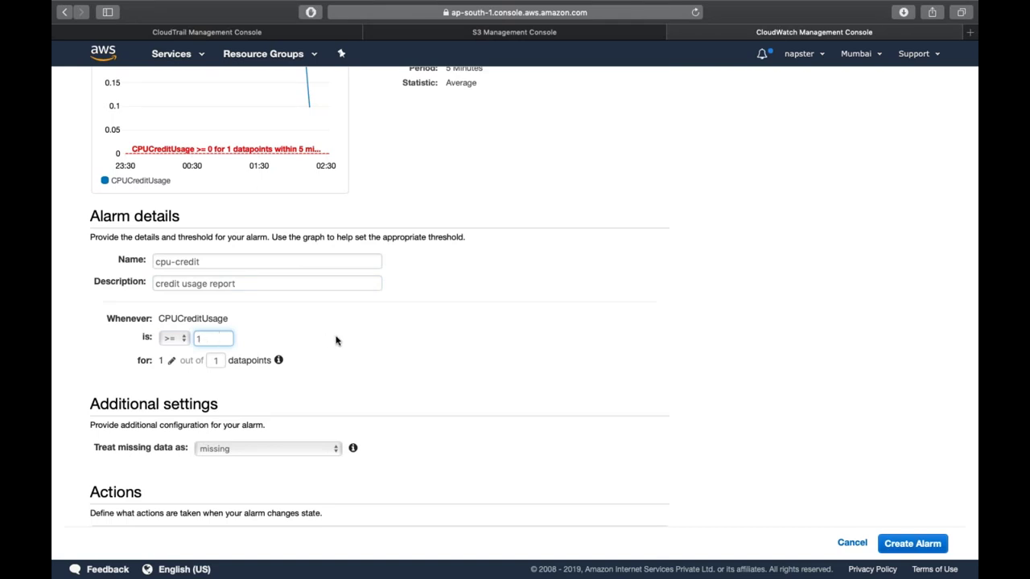
click(336, 341)
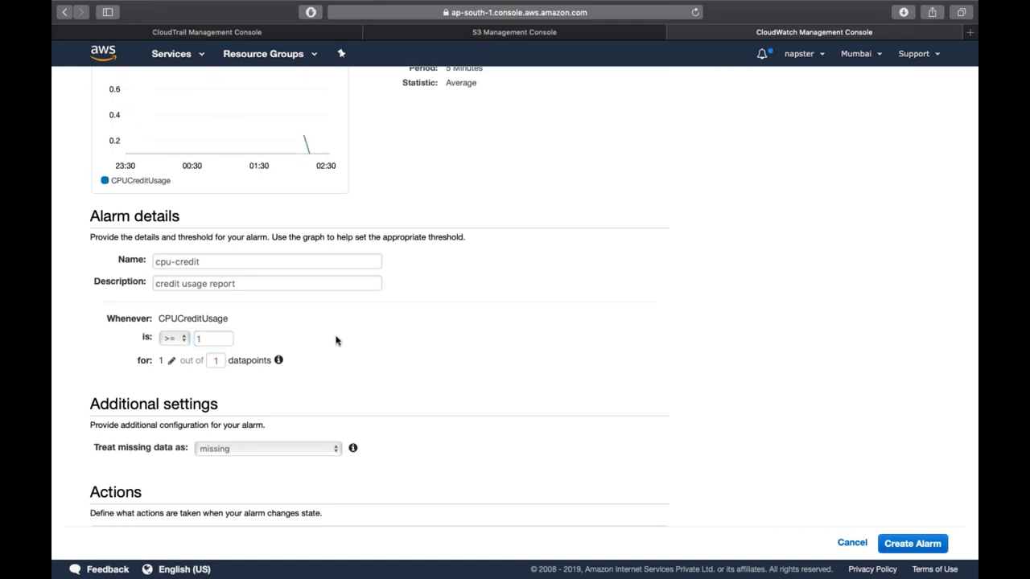
scroll(431, 203, up, 1)
scroll(431, 202, up, 3)
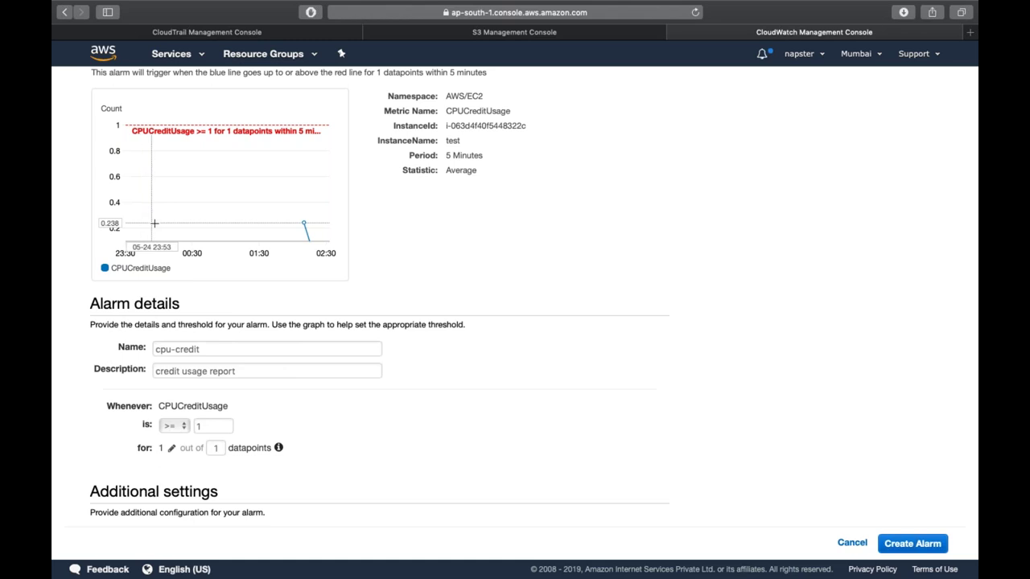
mouse_move(301, 220)
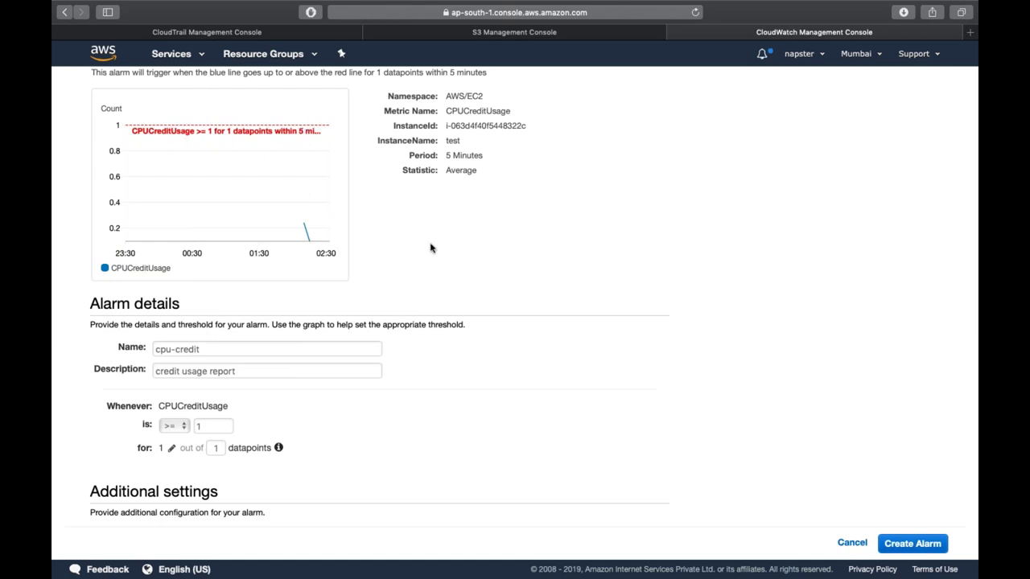
- Set the alarm action to trigger whenever the alarm state is OK
scroll(430, 248, down, 5)
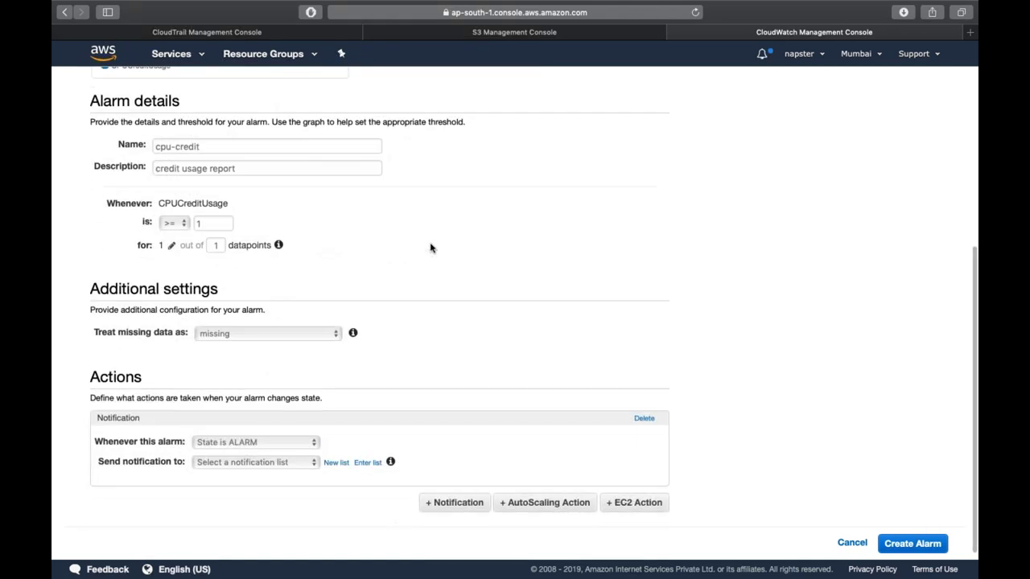
scroll(430, 248, down, 1)
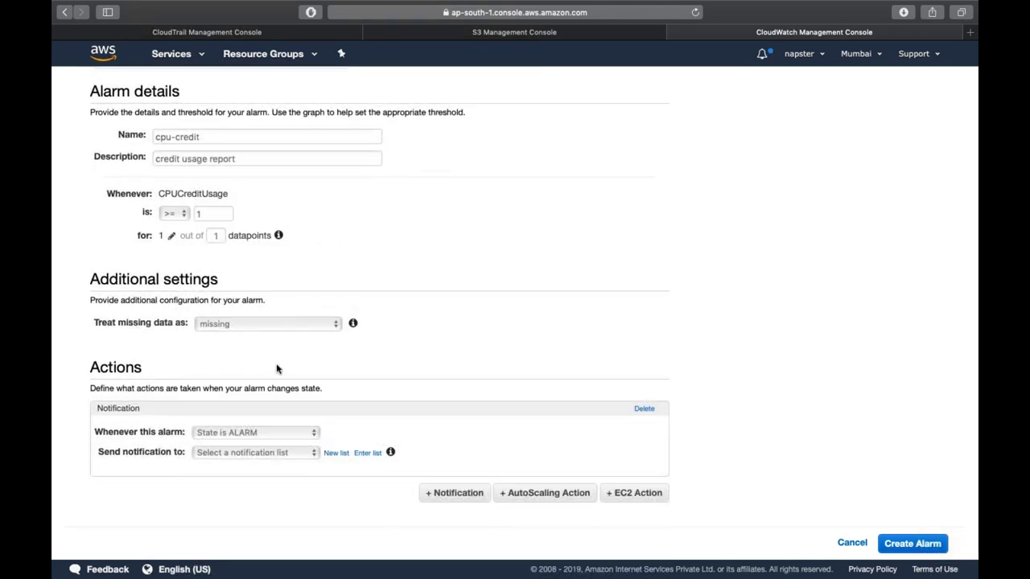
click(214, 433)
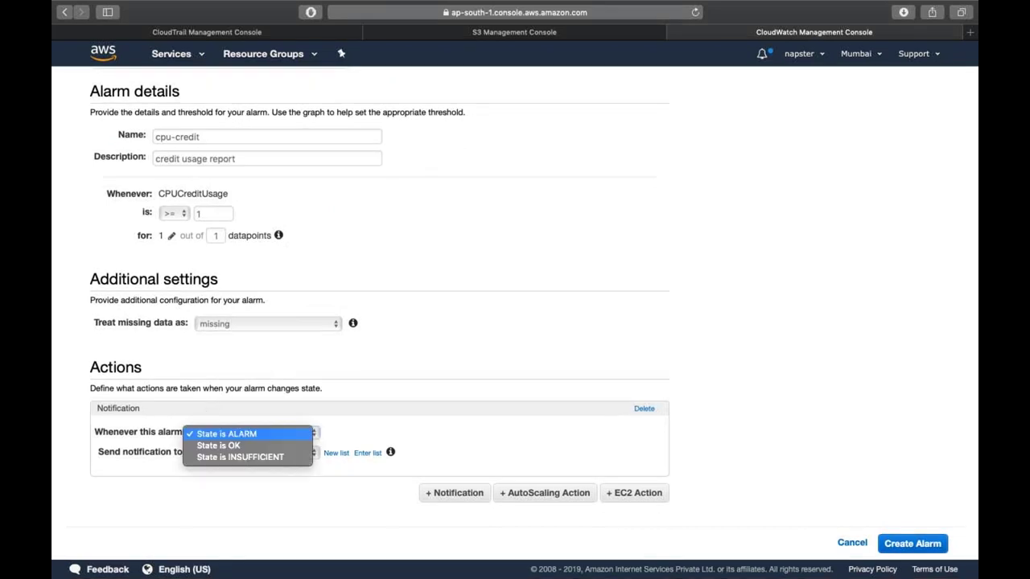
click(240, 446)
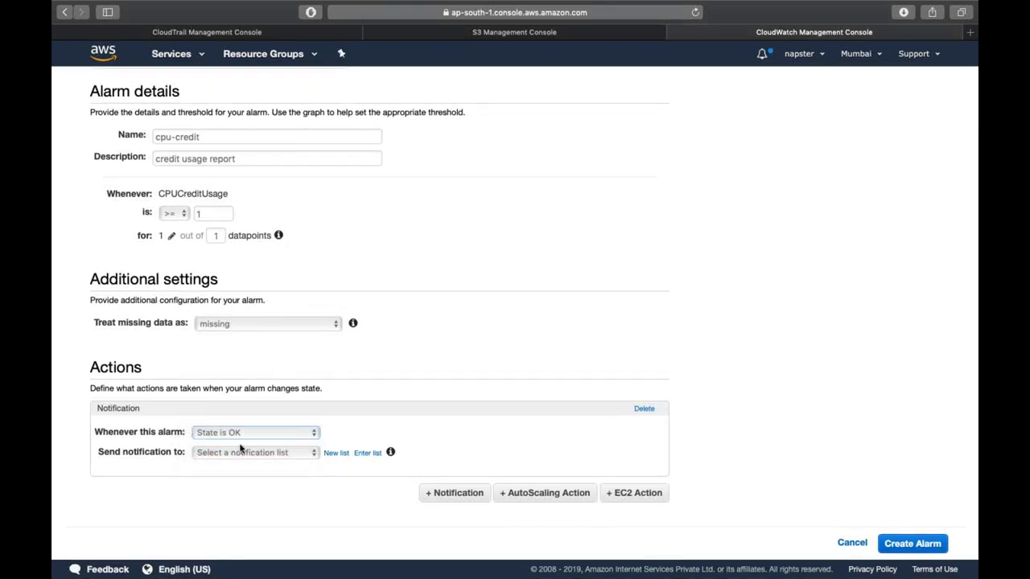
click(252, 453)
click(241, 454)
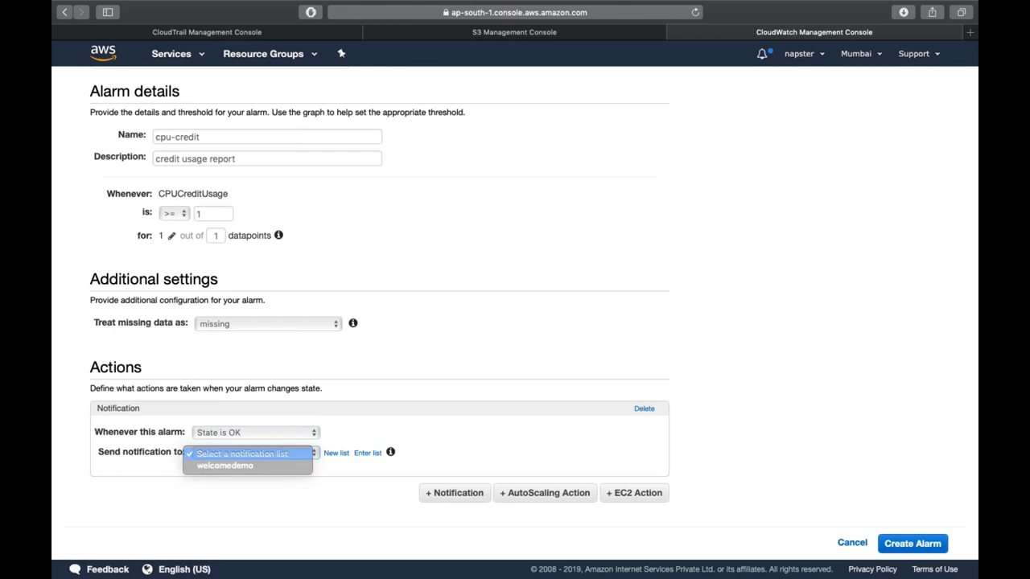
- Create a new notification list with the recipient's e-mail address and topic name CreditOutOfBound
click(336, 454)
scroll(334, 455, down, 1)
click(327, 453)
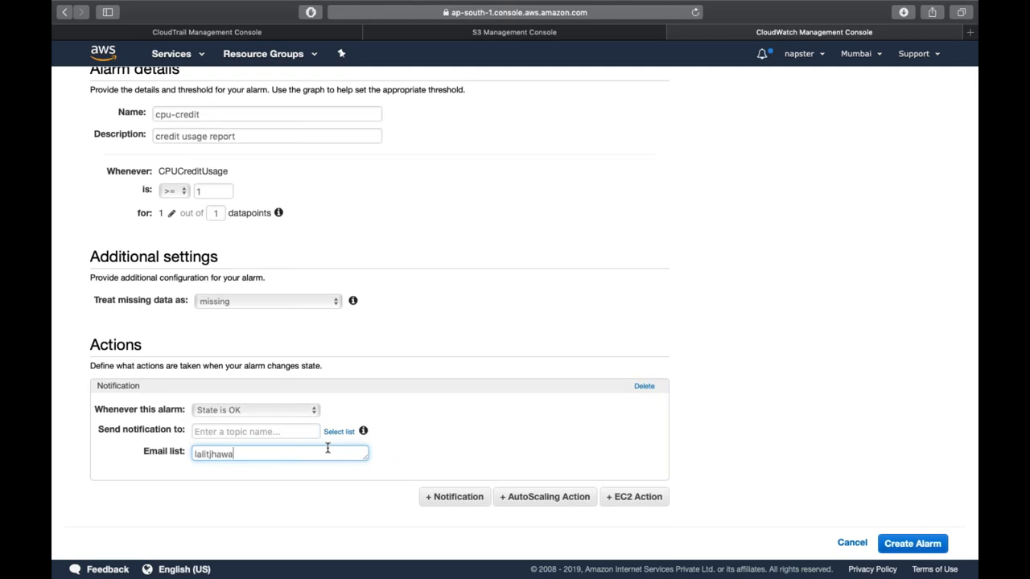
click(268, 428)
text(Credit)
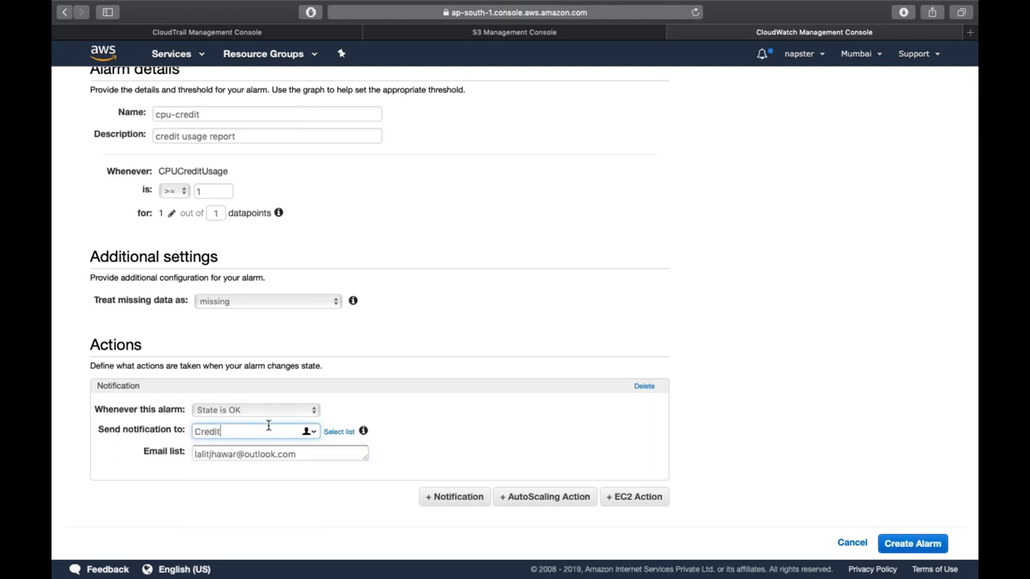
text(OutOfBound)
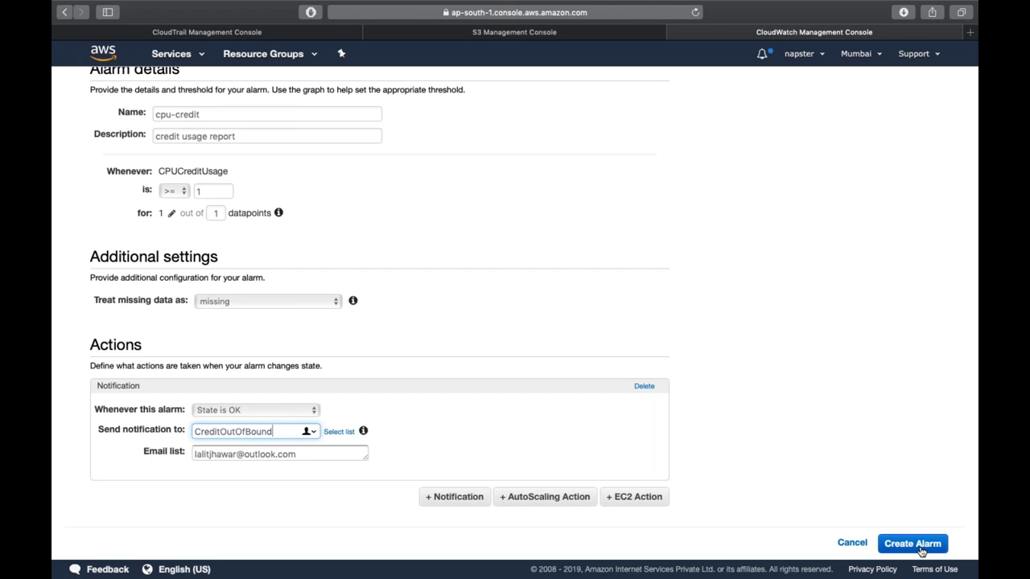
- Save the cpu-credit alarm, confirm the CreditOutOfBound email subscription, and view the alarm
click(920, 546)
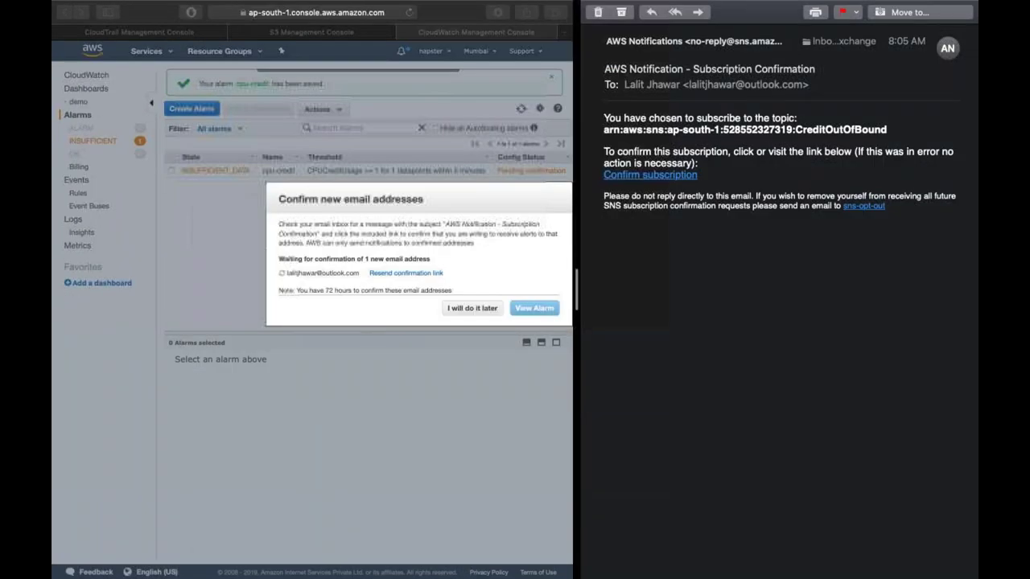
click(649, 175)
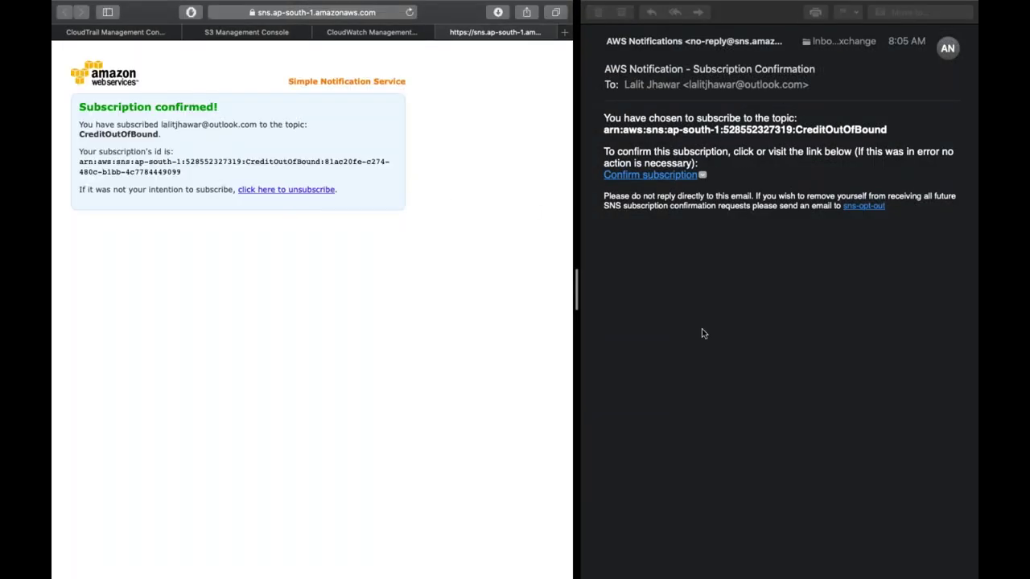
click(701, 333)
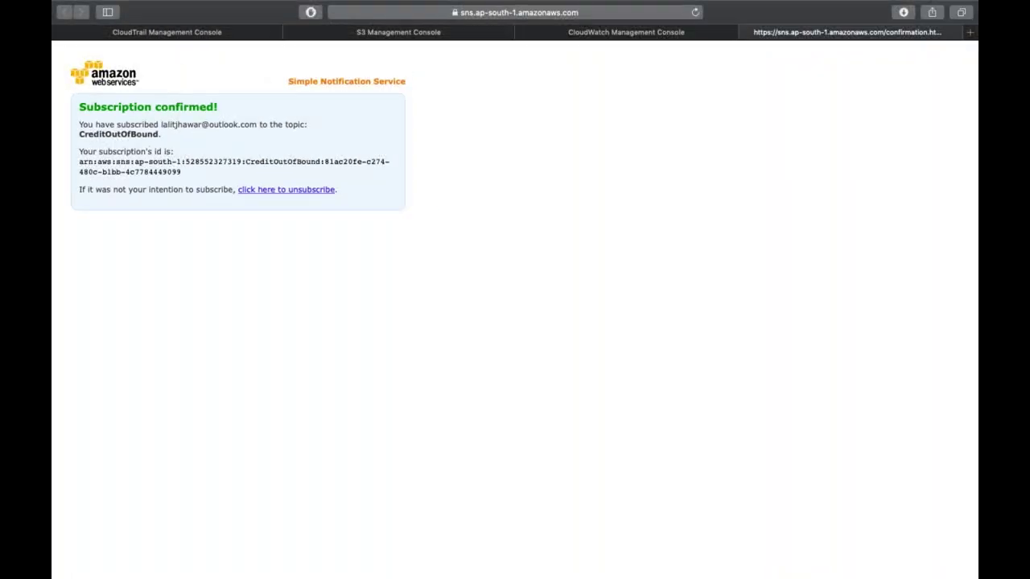
key(super+w)
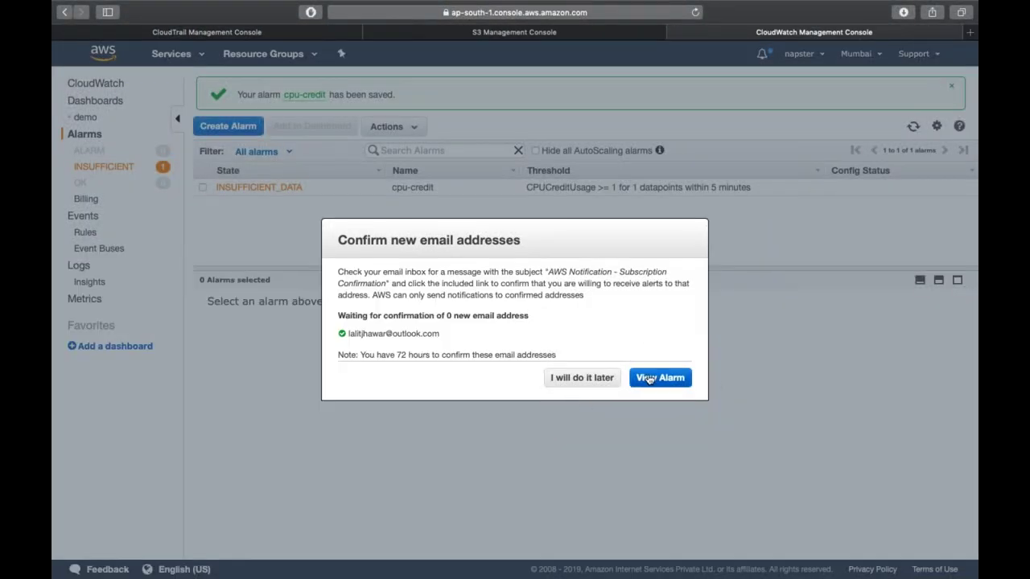
click(653, 380)
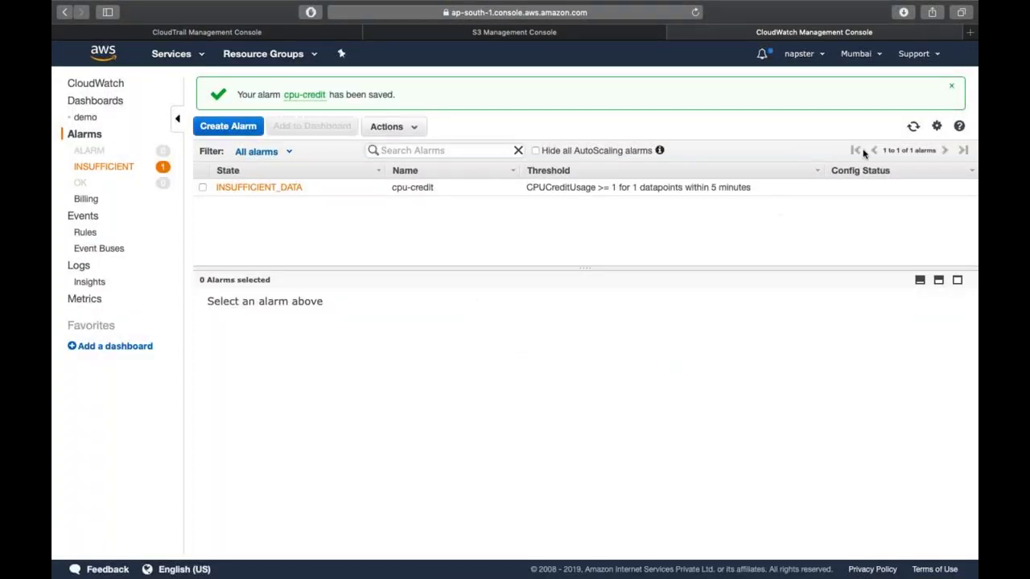
- Refresh the alarms, inspect the cpu-credit alarm's details and graph, then review the demo trail's configuration
click(915, 127)
click(580, 196)
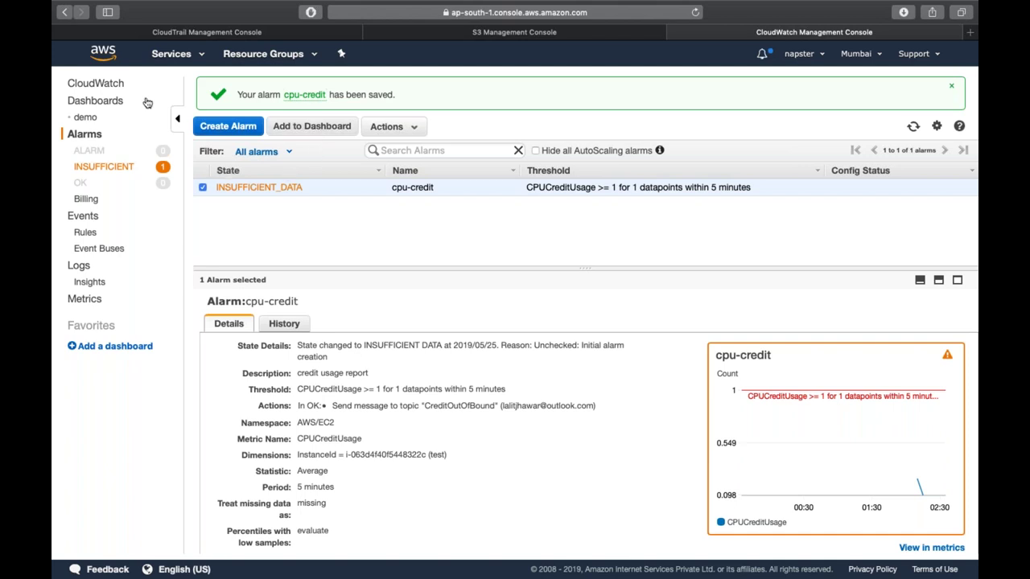
click(205, 32)
scroll(515, 223, down, 10)
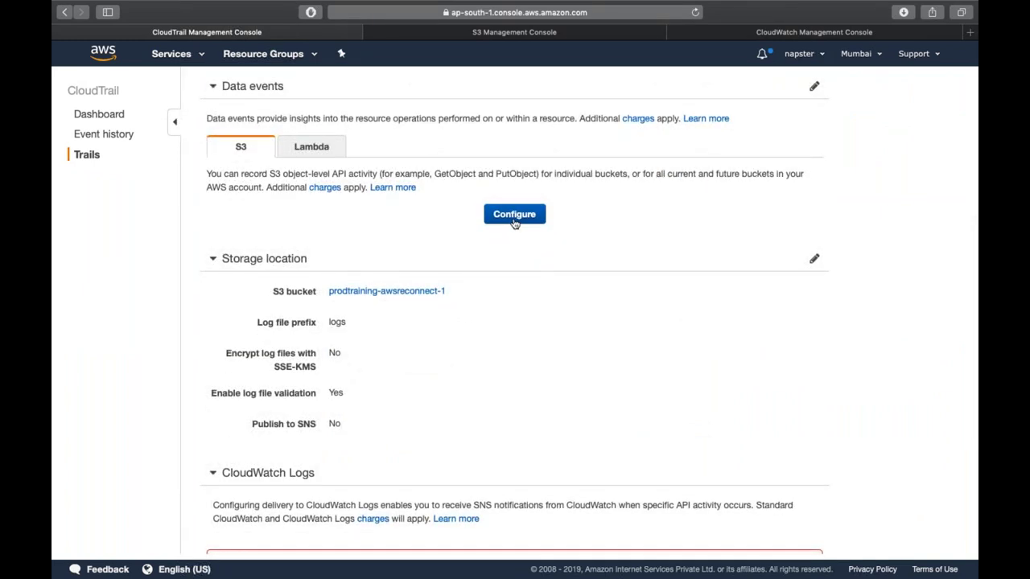
- Check the trail's CloudWatch Logs section, then list the nine CloudWatch log groups
scroll(514, 223, down, 6)
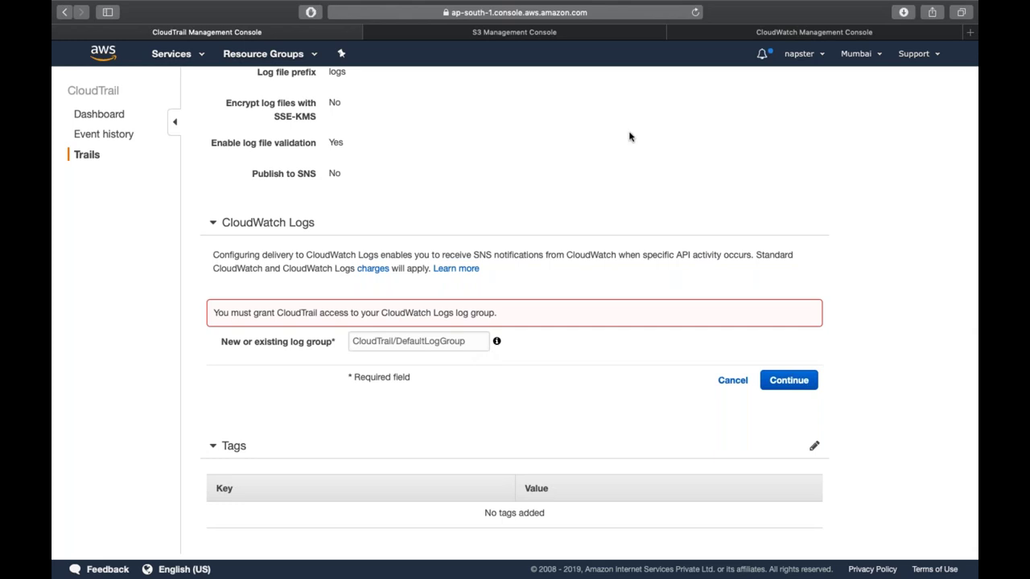
click(741, 31)
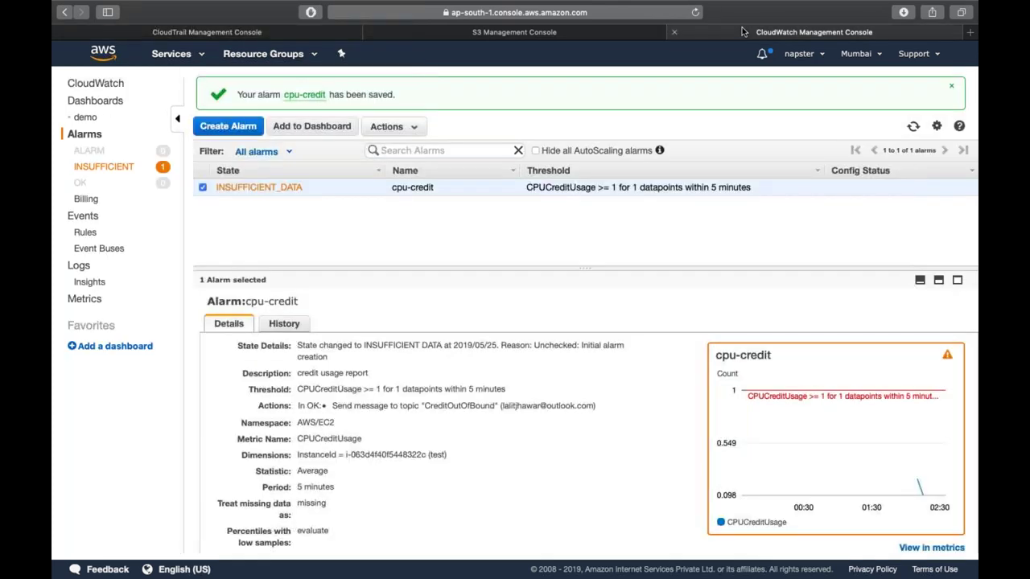
click(78, 268)
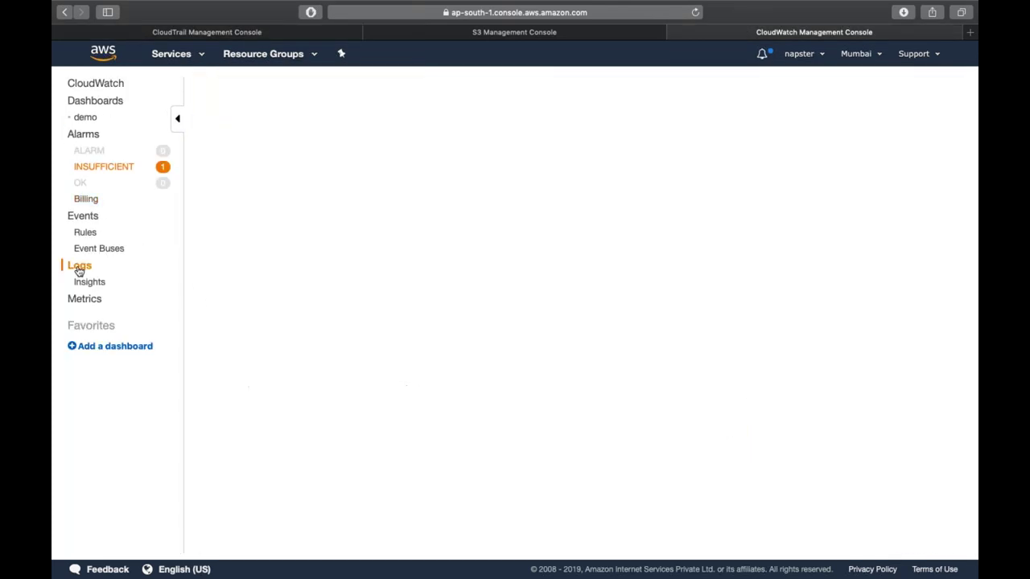
click(293, 343)
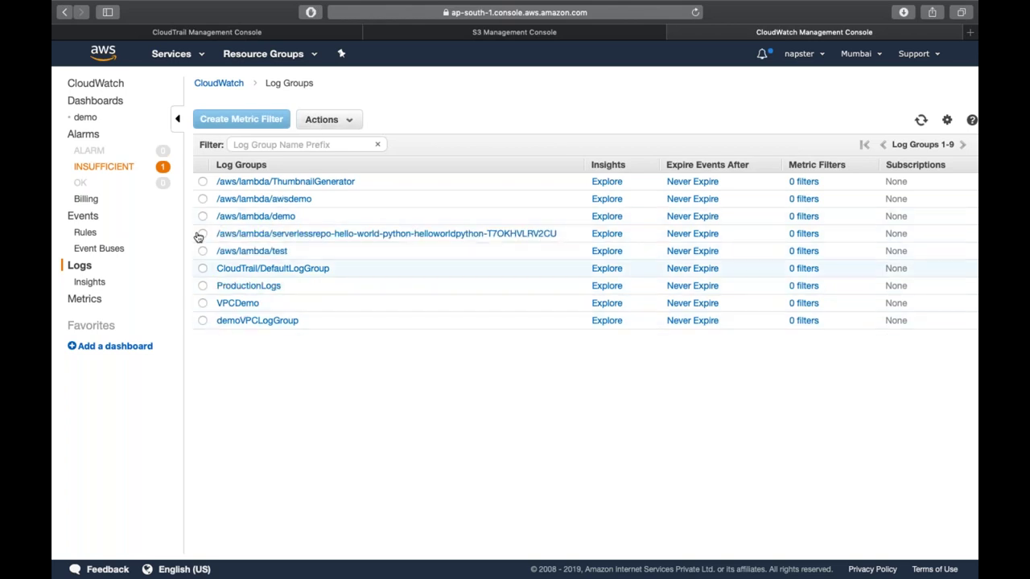
- Create a new CloudWatch log group named demo-test
click(322, 119)
click(338, 138)
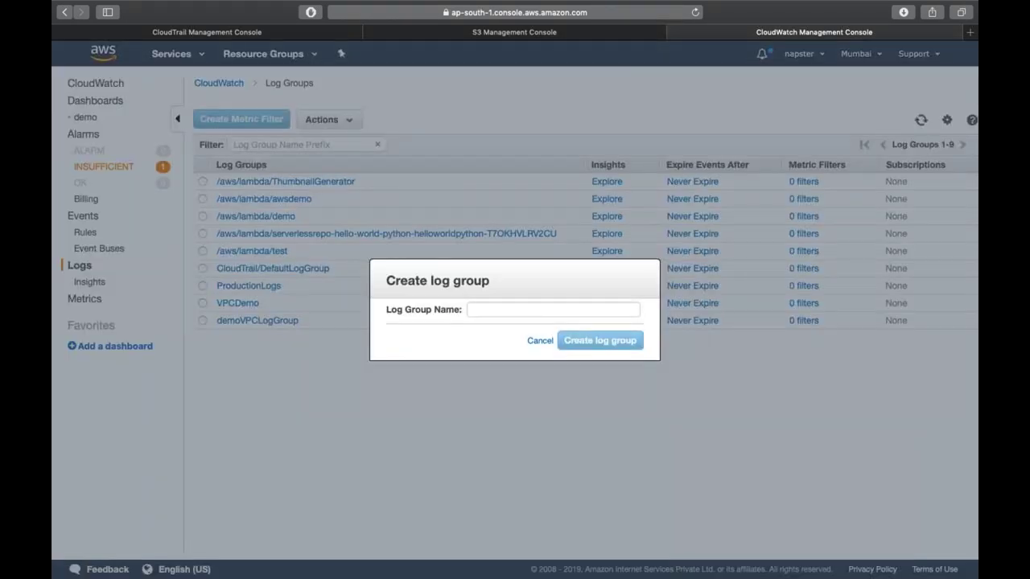
click(475, 308)
text(demo-test)
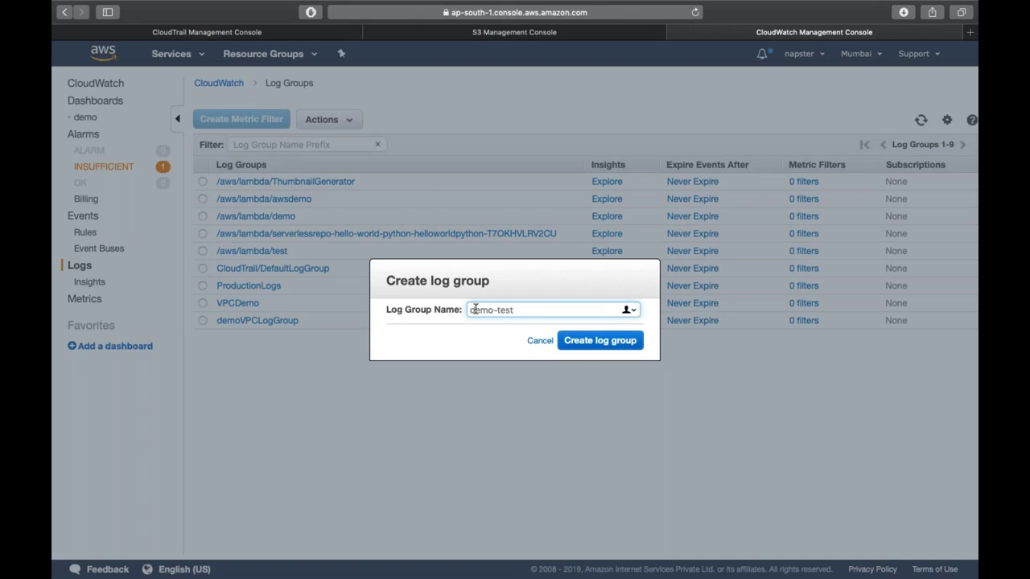
click(619, 345)
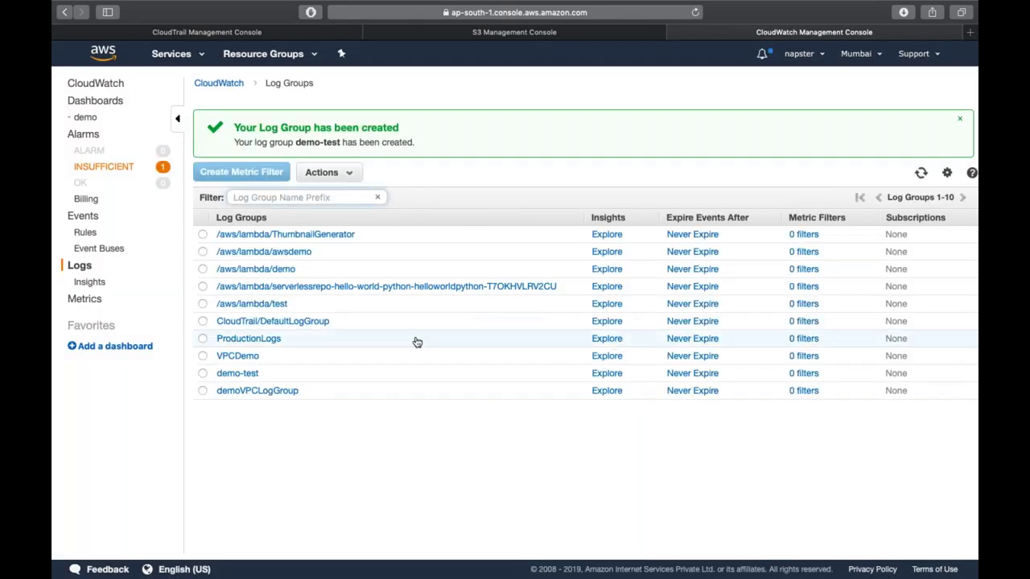
- Open demo-test, cancel creating a log stream, and go back to Logs
click(251, 374)
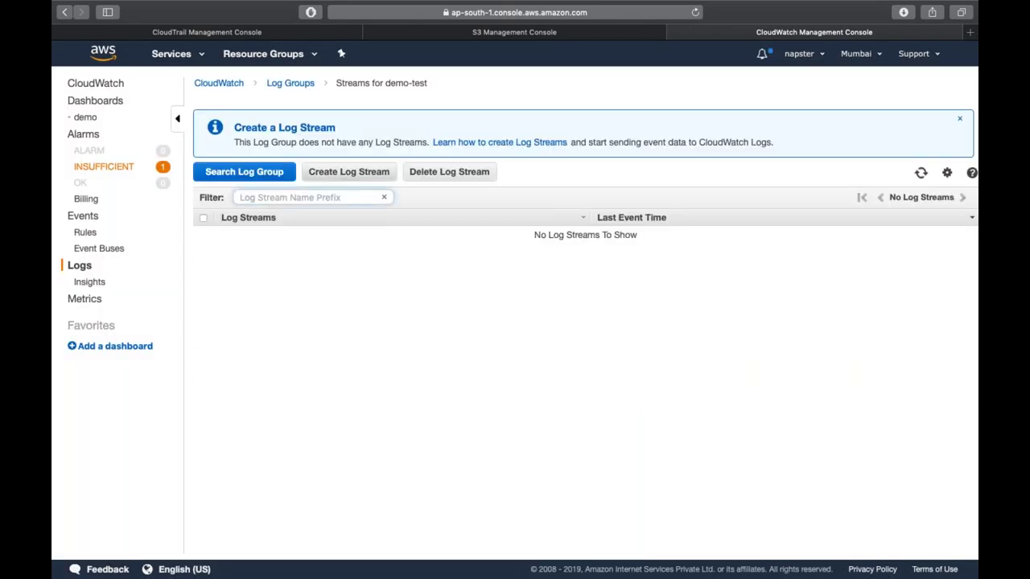
click(328, 176)
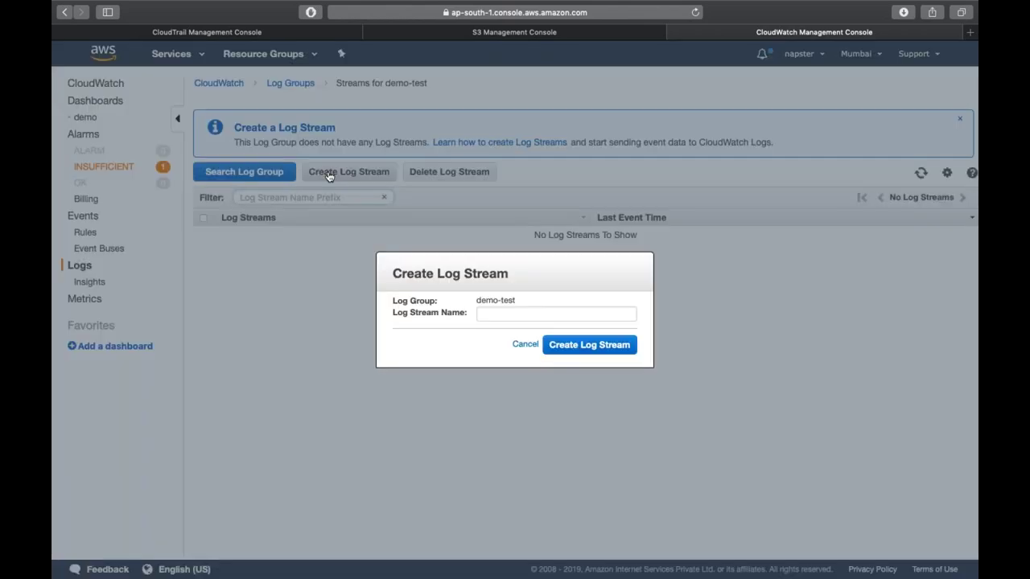
click(527, 346)
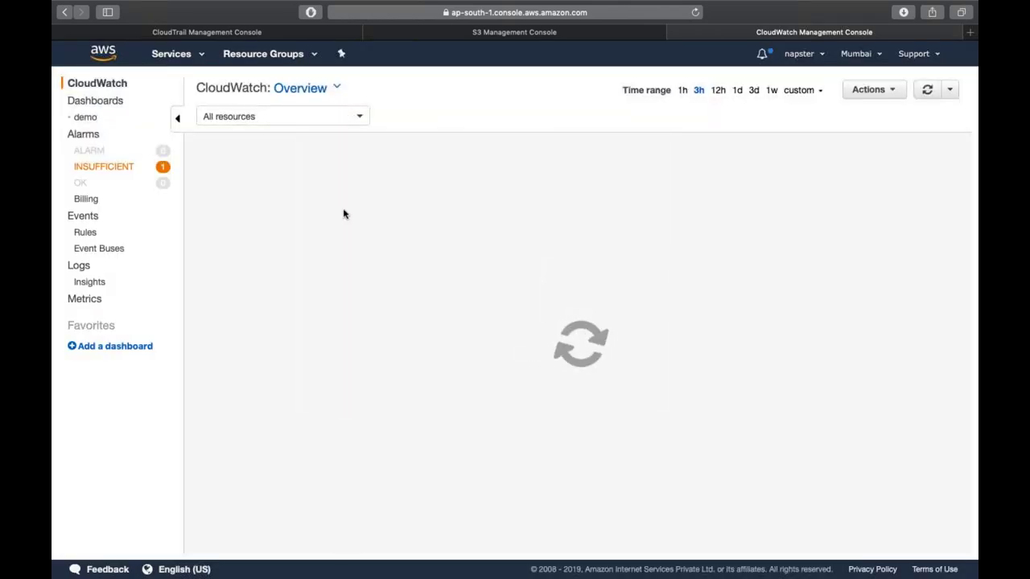
click(79, 266)
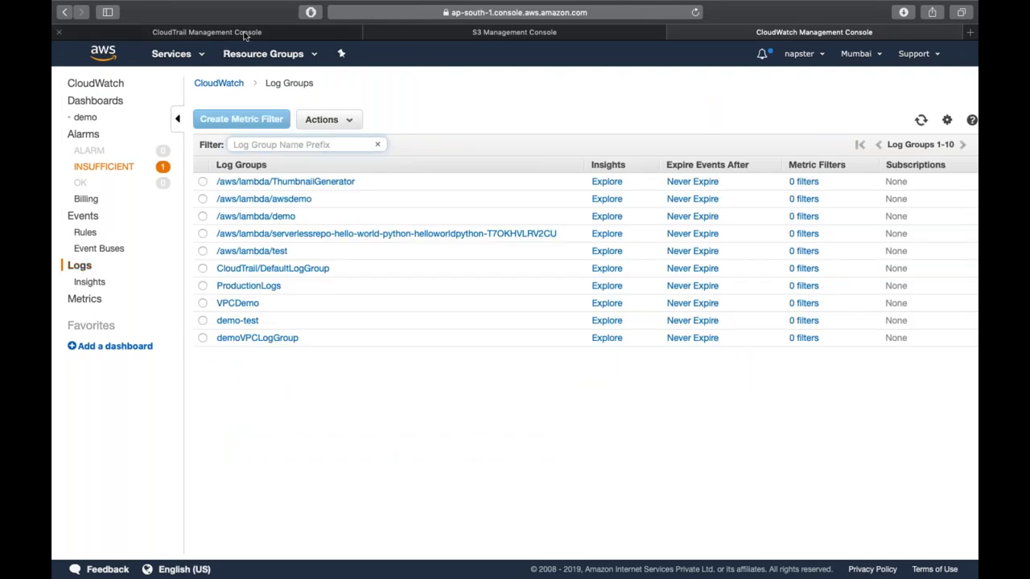
- Change the trail's log group name to CloudTrail/demo-test and continue
click(245, 34)
triple_click(457, 344)
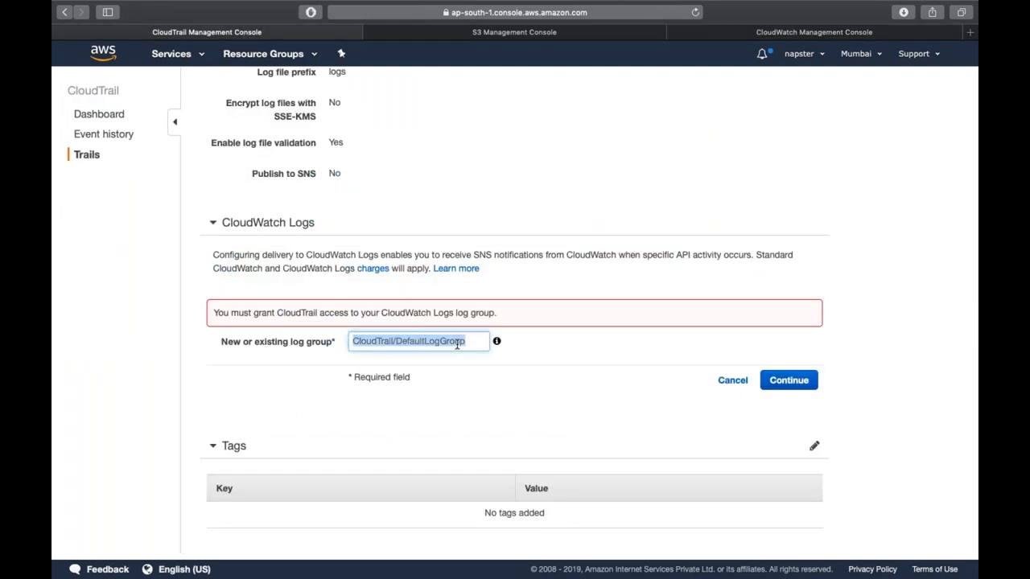
key(Right)
key(BackSpace)
key(BackSpace)
key(BackSpace)
key(BackSpace)
key(BackSpace)
key(BackSpace)
key(BackSpace)
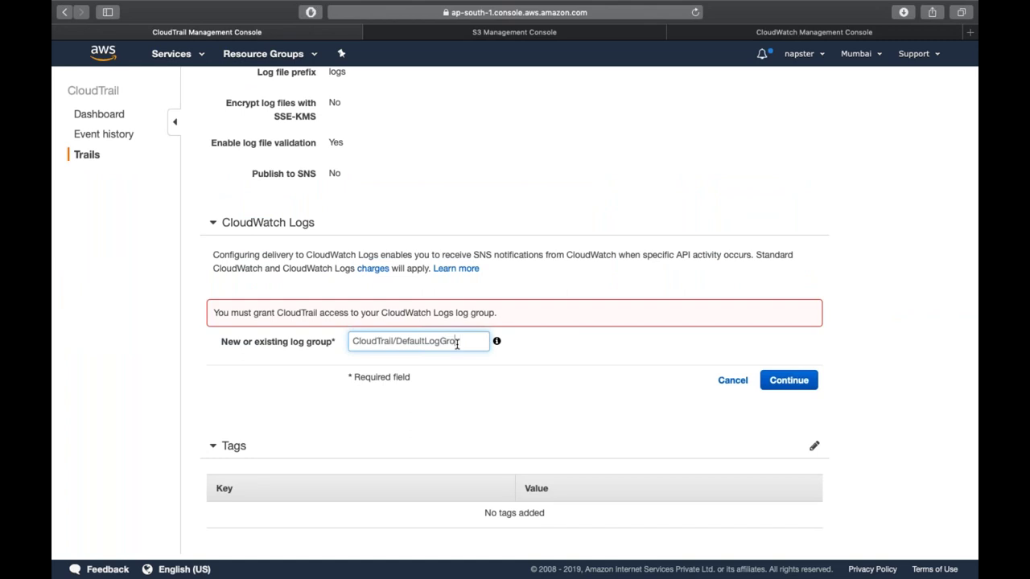
key(BackSpace)
key(BackSpace)
key(BackSpace)
key(BackSpace)
key(BackSpace)
key(BackSpace)
key(BackSpace)
key(BackSpace)
text(dem-)
text(o-test)
click(788, 380)
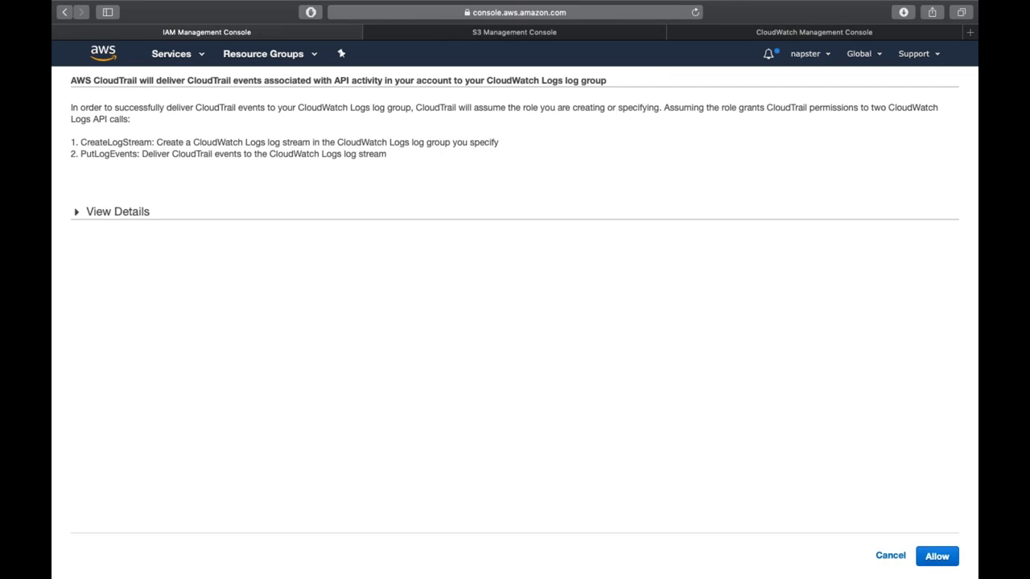
- Allow CloudTrail to use CloudTrail_CloudWatchLogs_Role, then review the role-policy validation warning
click(93, 212)
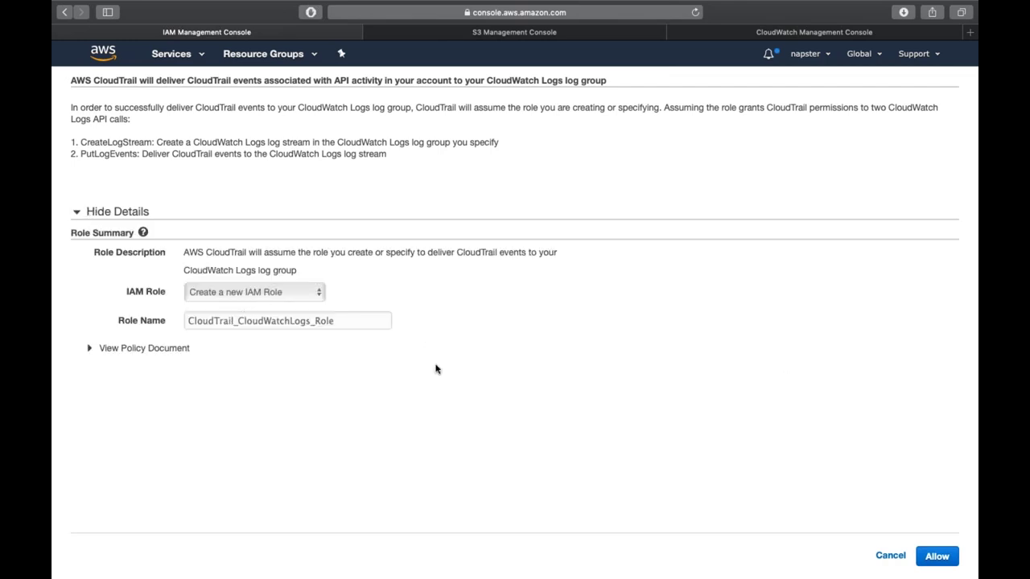
click(936, 557)
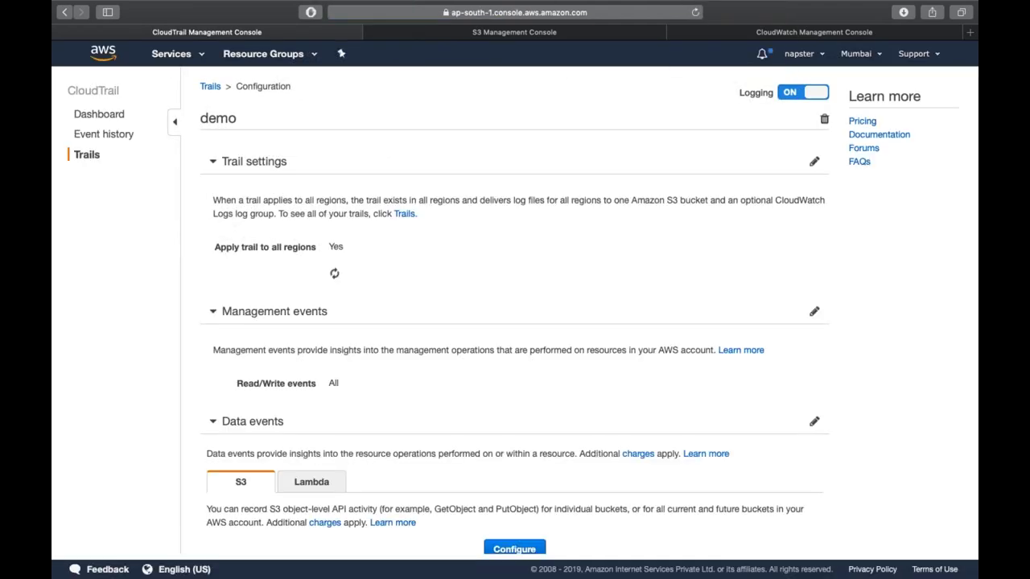
scroll(708, 524, down, 5)
scroll(625, 491, down, 8)
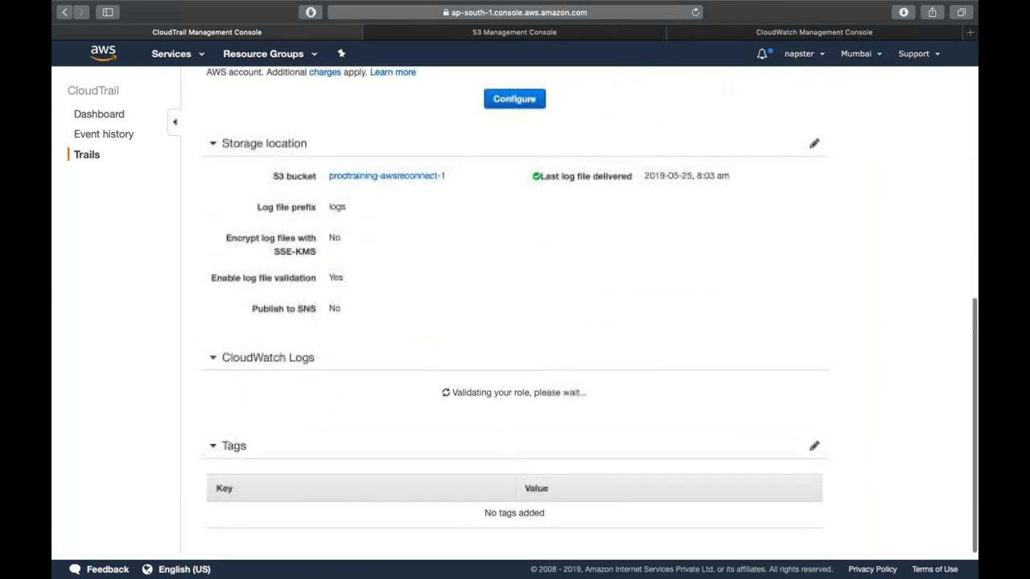
scroll(560, 403, down, 4)
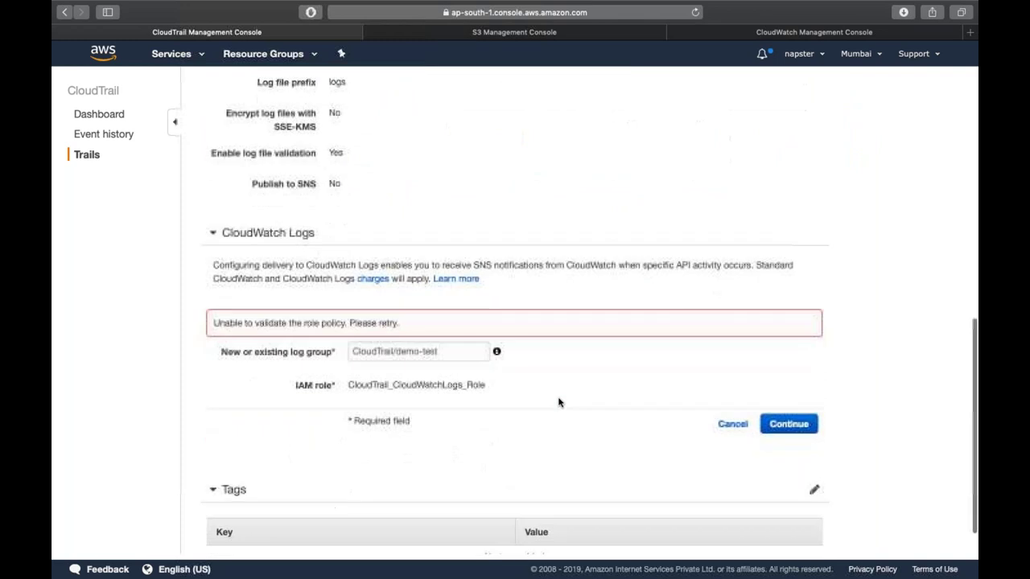
scroll(498, 387, down, 1)
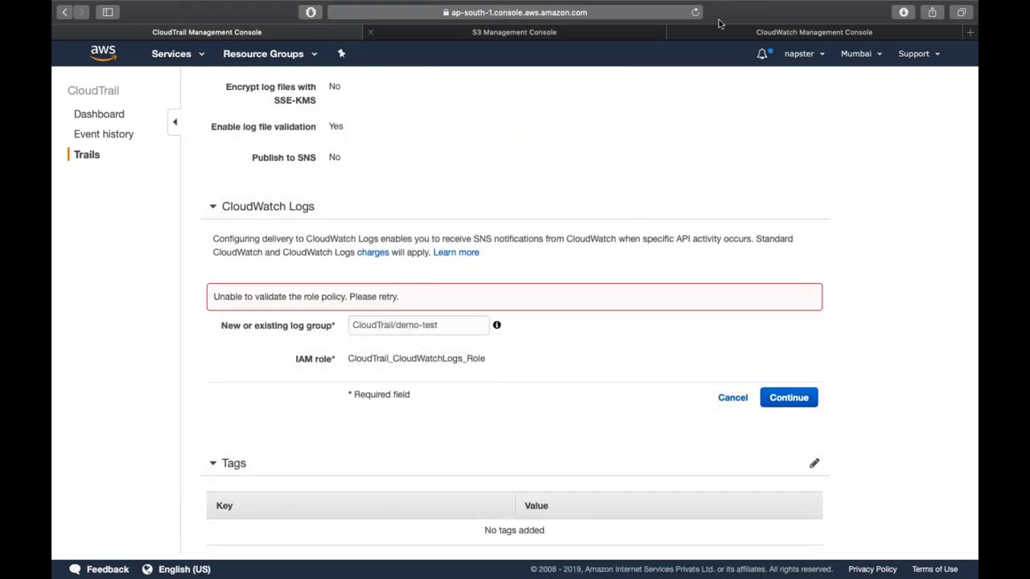
- Copy the demo-test log group name into the trail's log group field and continue
click(882, 31)
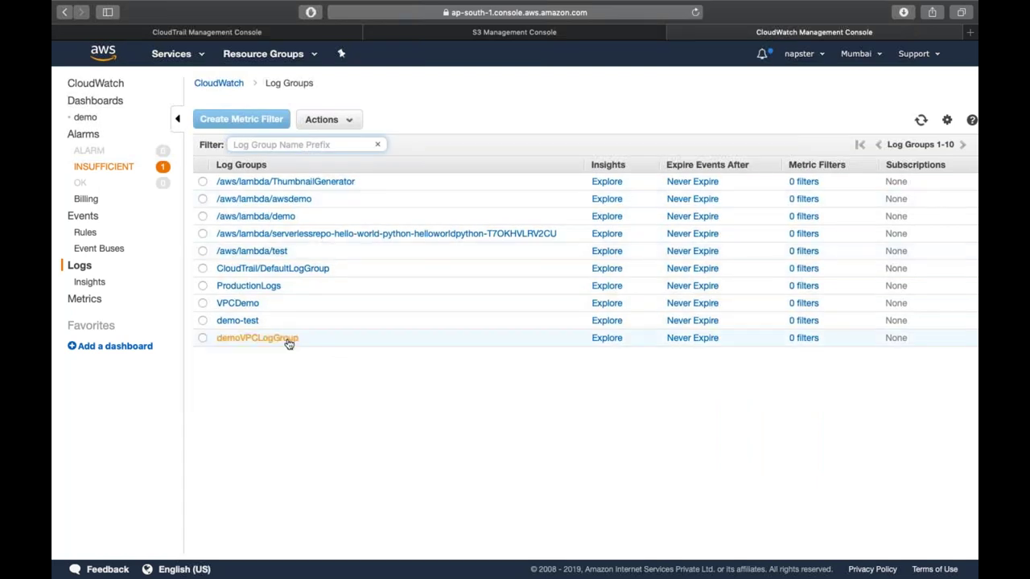
click(249, 322)
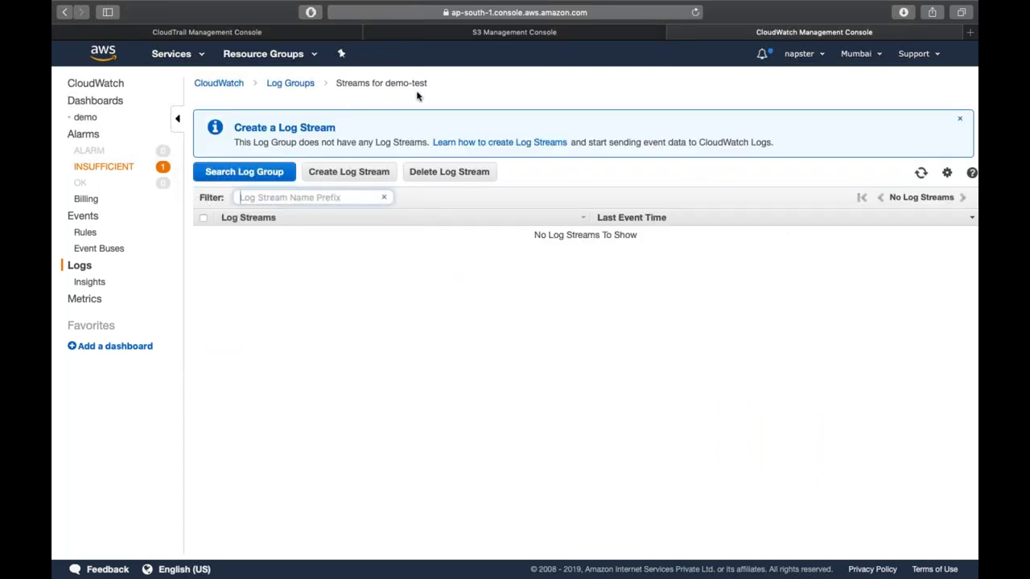
drag(427, 85, 387, 88)
key(super+c)
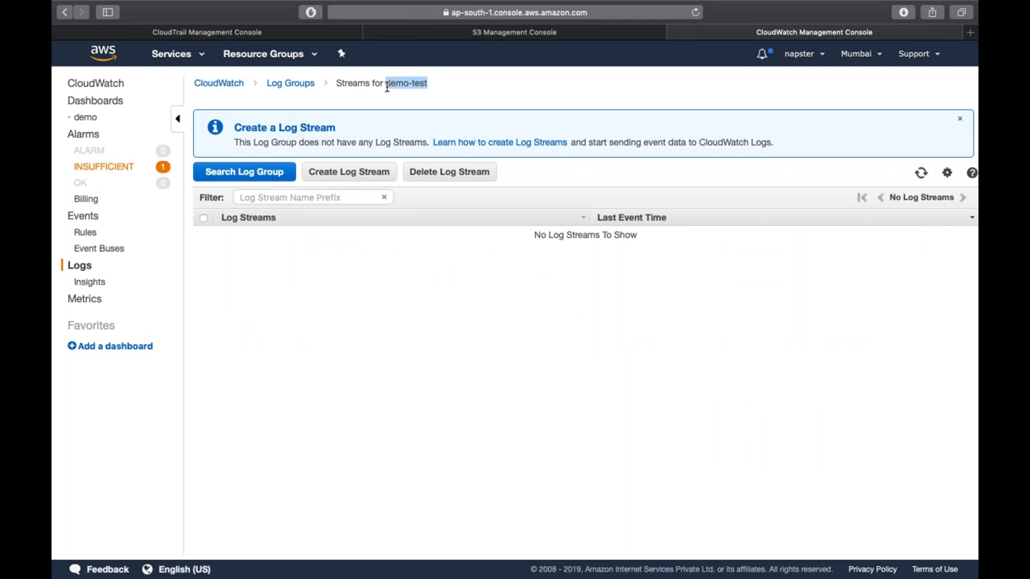
key(super+1)
click(454, 322)
key(super+a)
key(super+v)
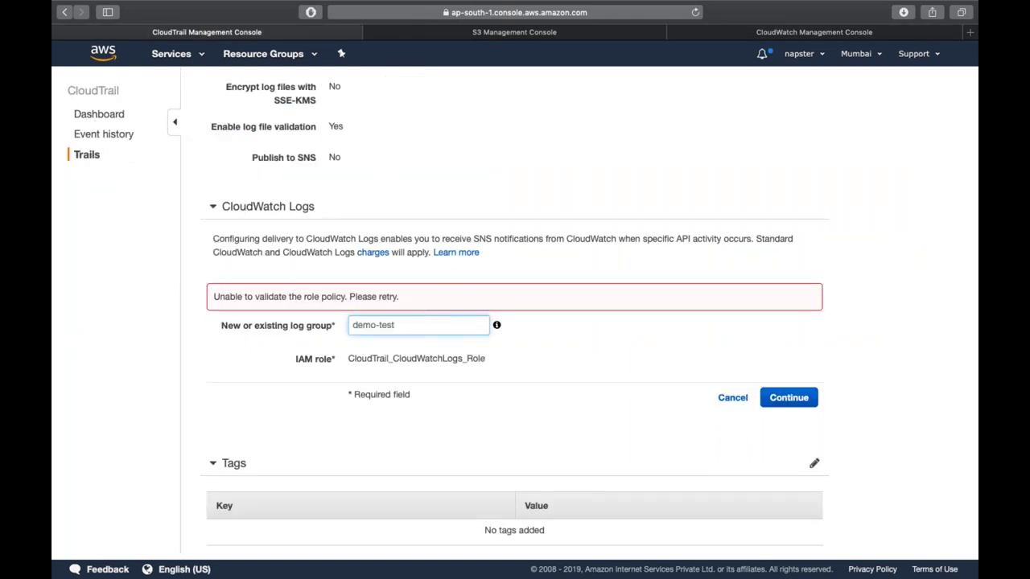
click(805, 397)
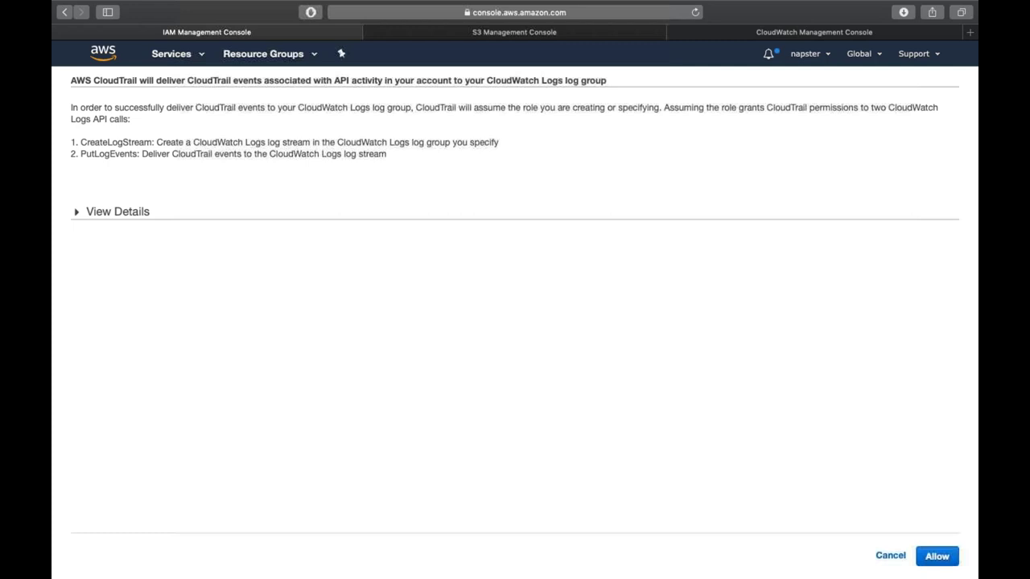
- Allow the role permission, then open the 'How to fix it' role policy documentation
click(938, 555)
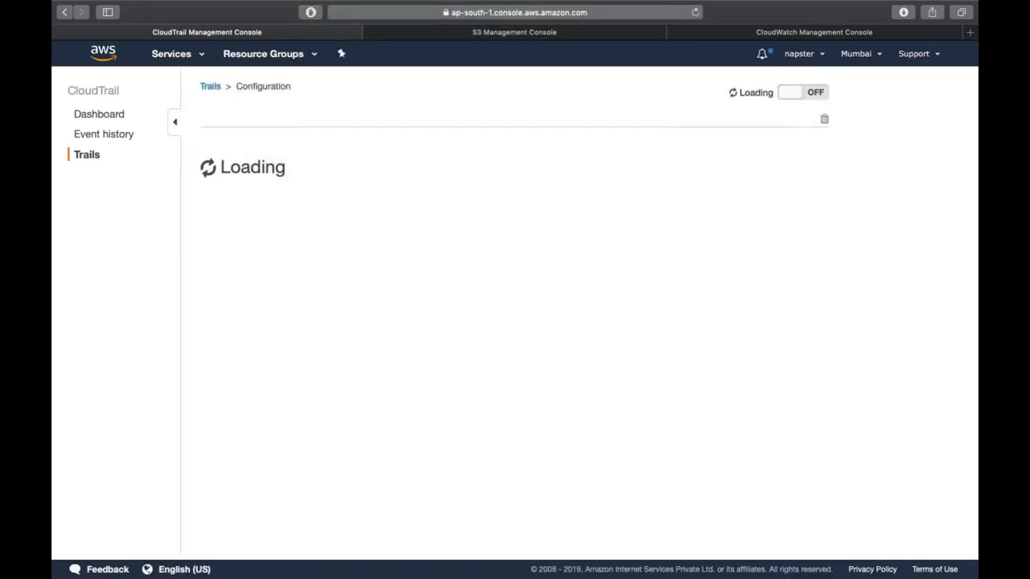
scroll(515, 322, down, 2)
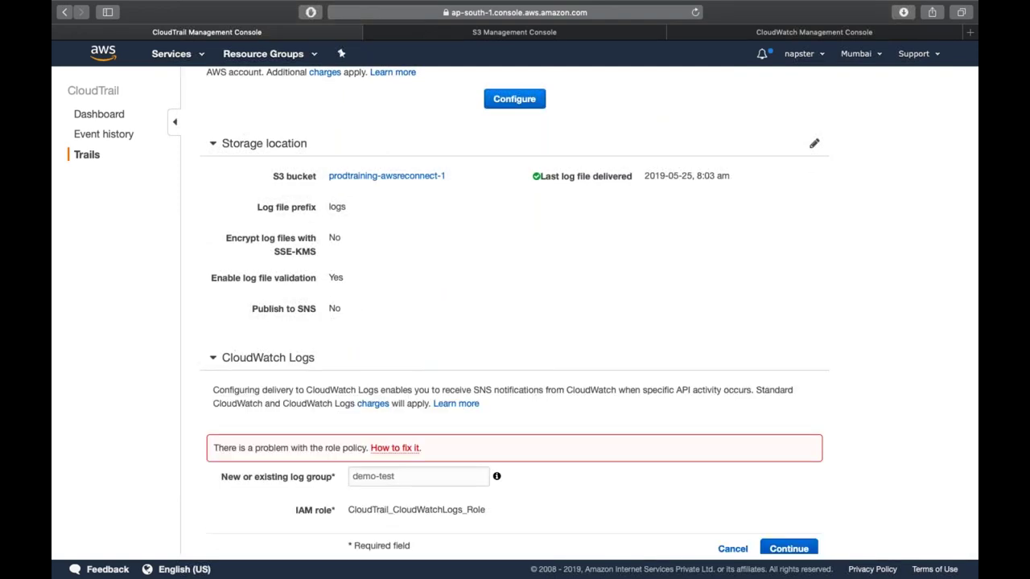
scroll(667, 519, down, 3)
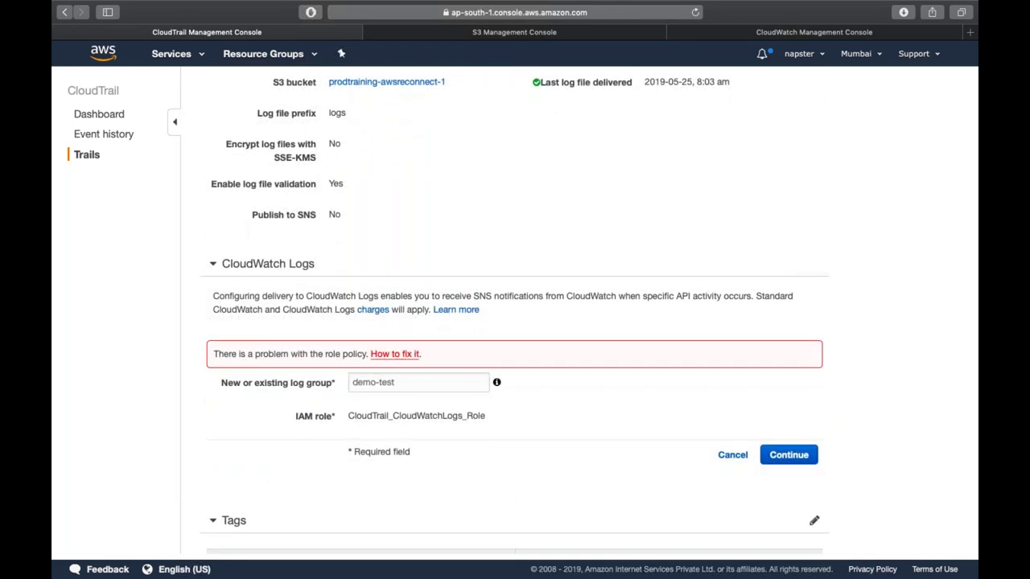
click(402, 355)
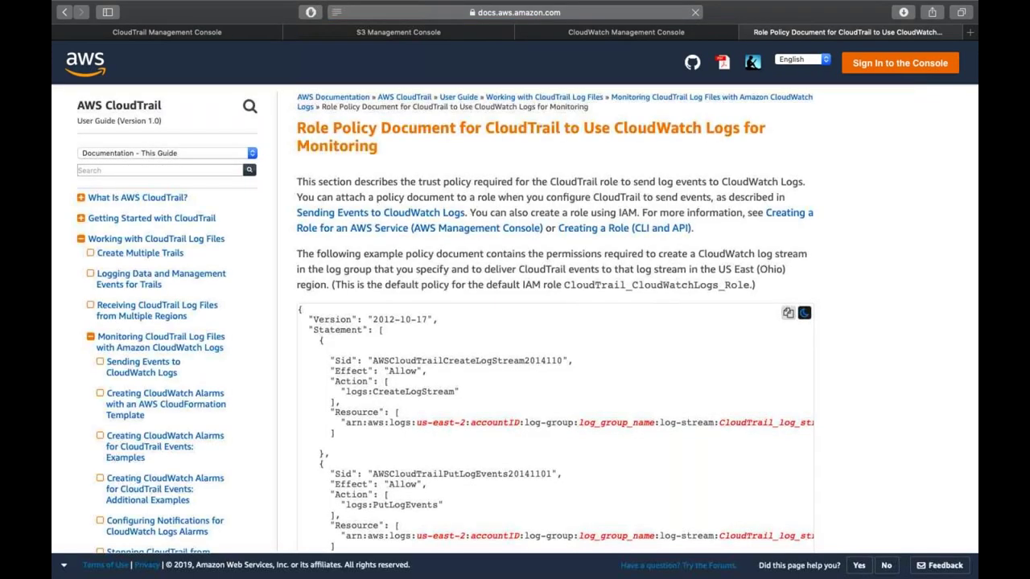
- Read the sample role policy JSON and resubmit the trail's CloudWatch Logs settings
scroll(556, 322, down, 3)
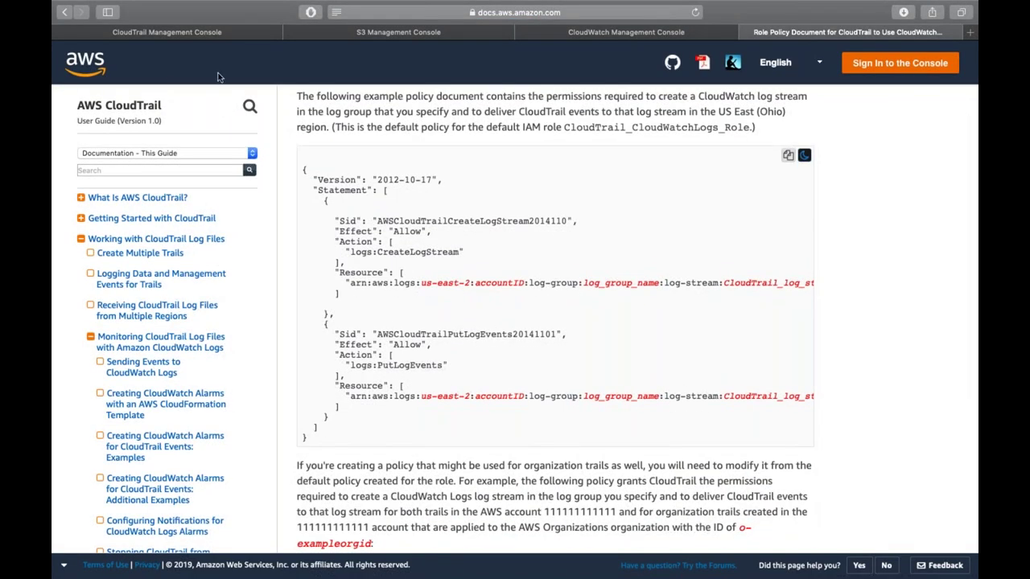
click(207, 35)
click(784, 455)
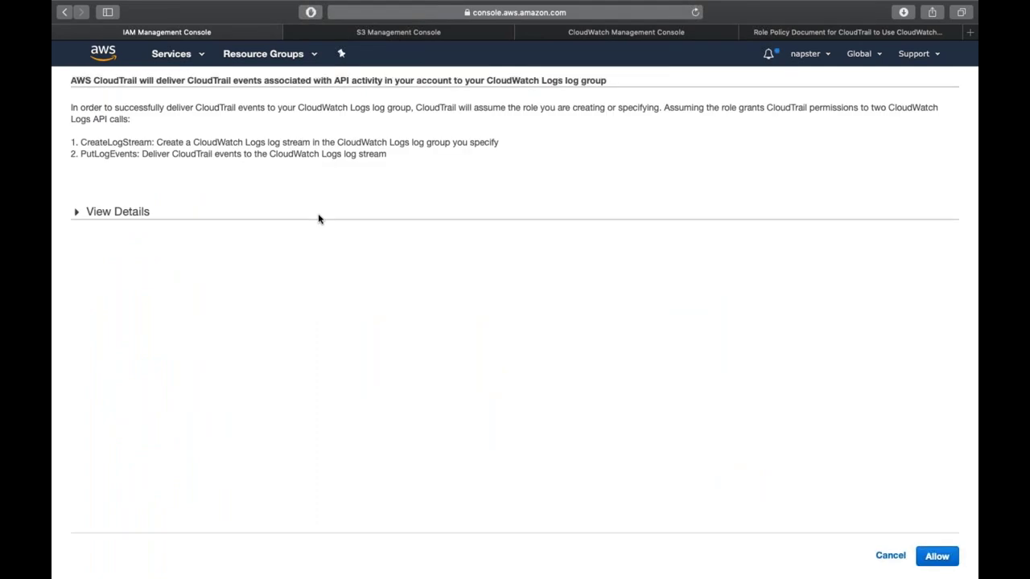
- Review the generated role policy document for demo-test, then return to its streams page
click(124, 216)
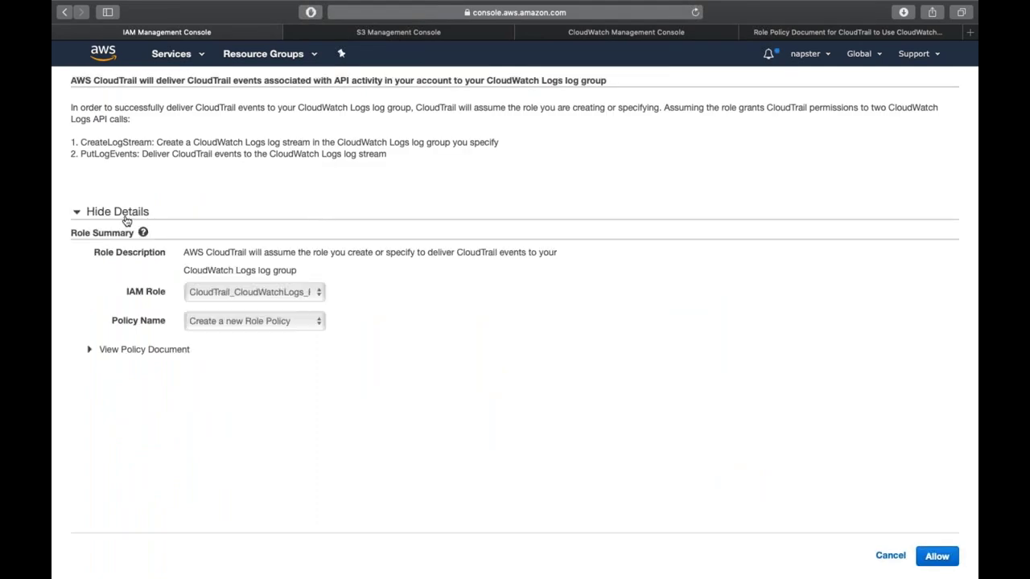
click(136, 350)
scroll(271, 396, down, 3)
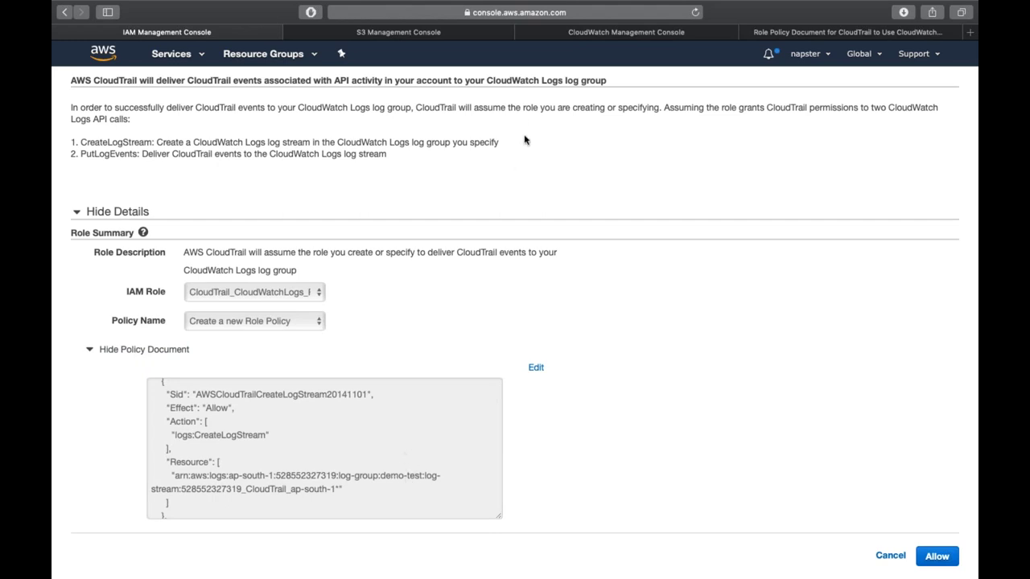
click(599, 34)
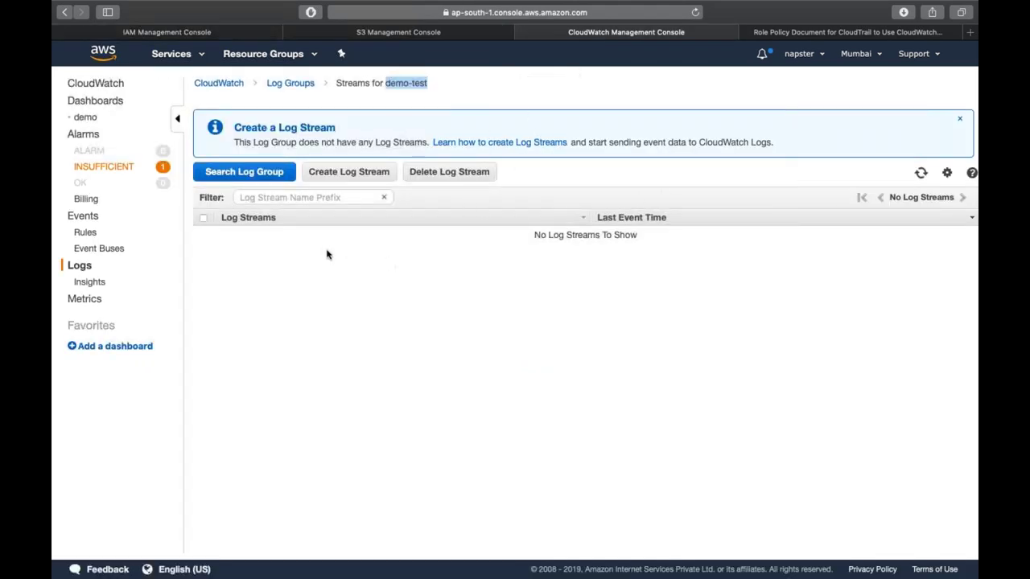
click(303, 84)
click(202, 338)
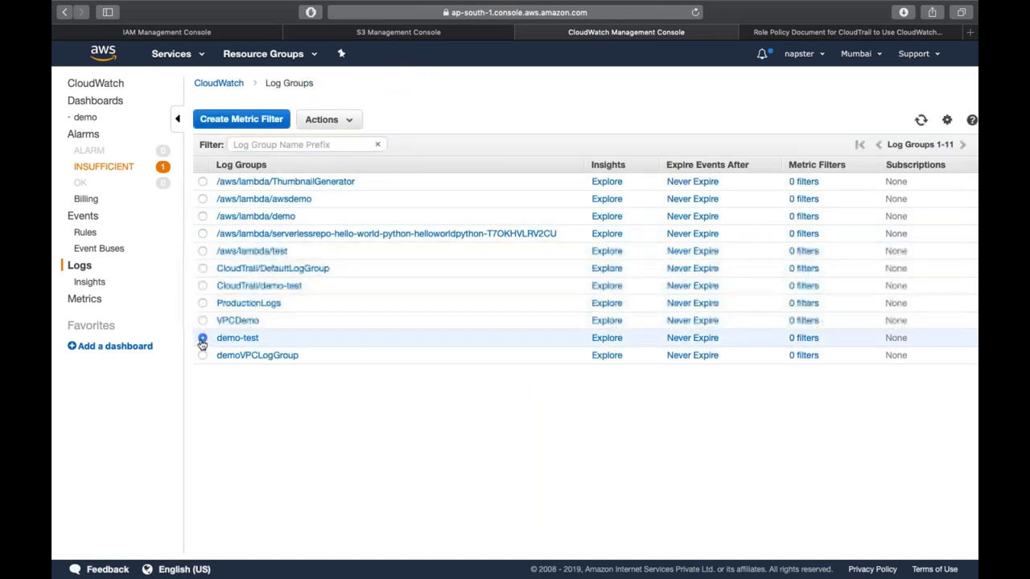
click(350, 127)
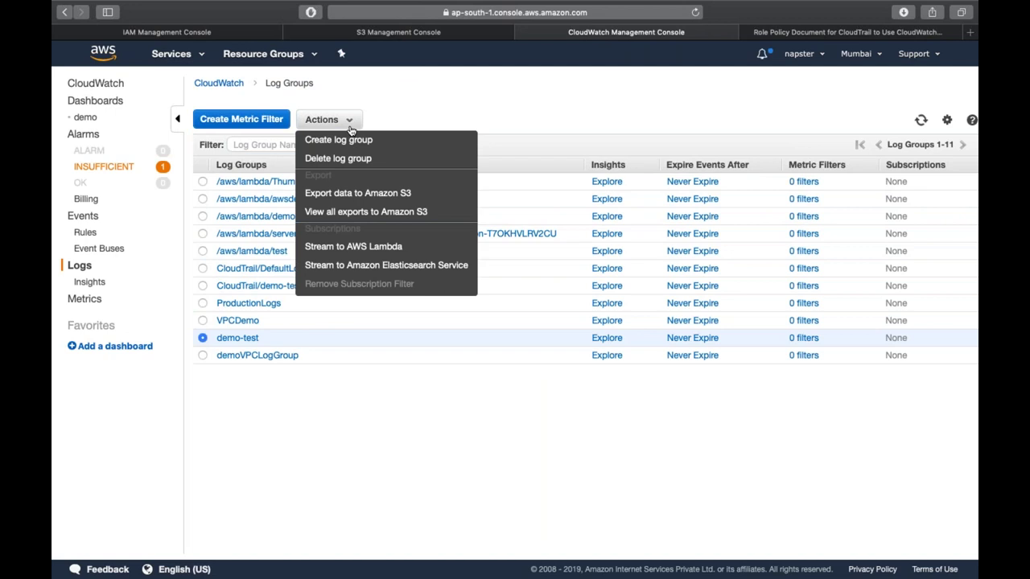
click(350, 127)
click(247, 340)
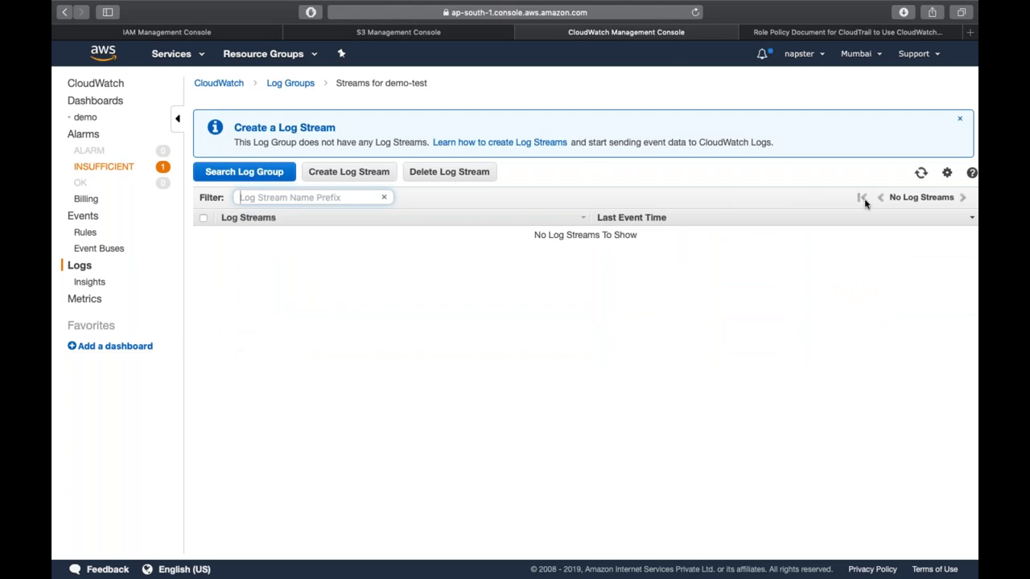
click(921, 174)
click(193, 30)
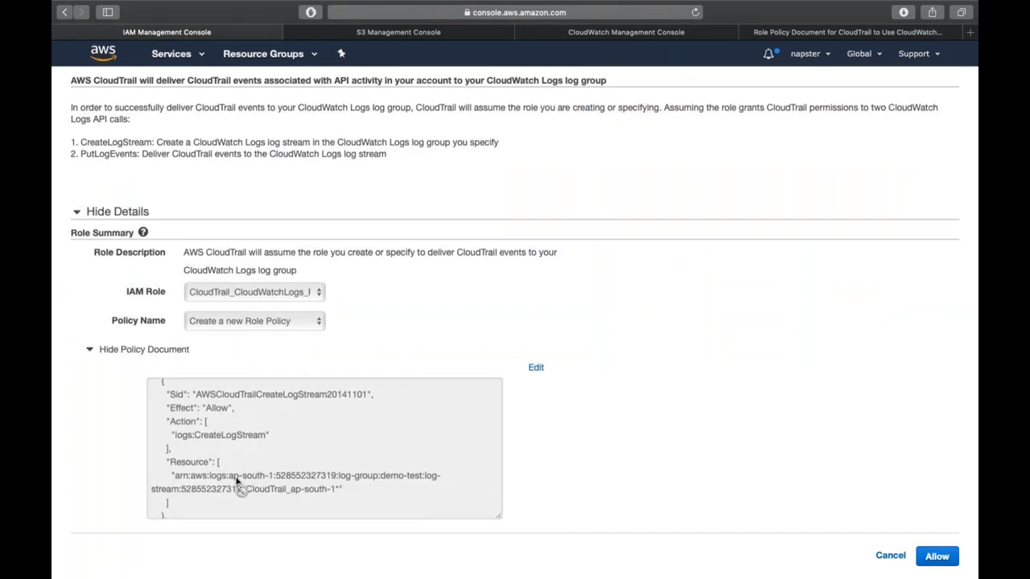
click(310, 482)
double_click(314, 475)
double_click(345, 475)
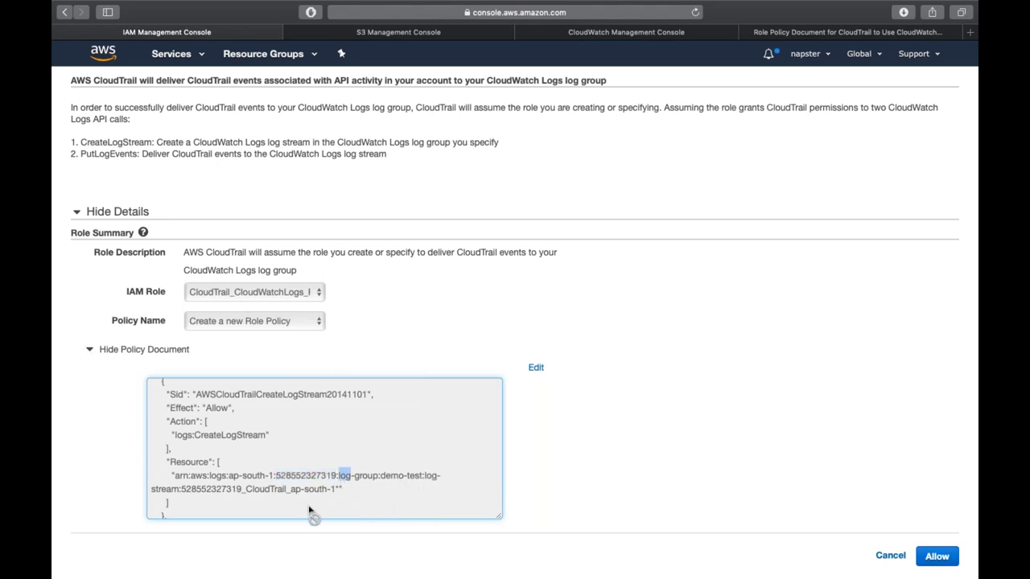
click(217, 496)
double_click(217, 492)
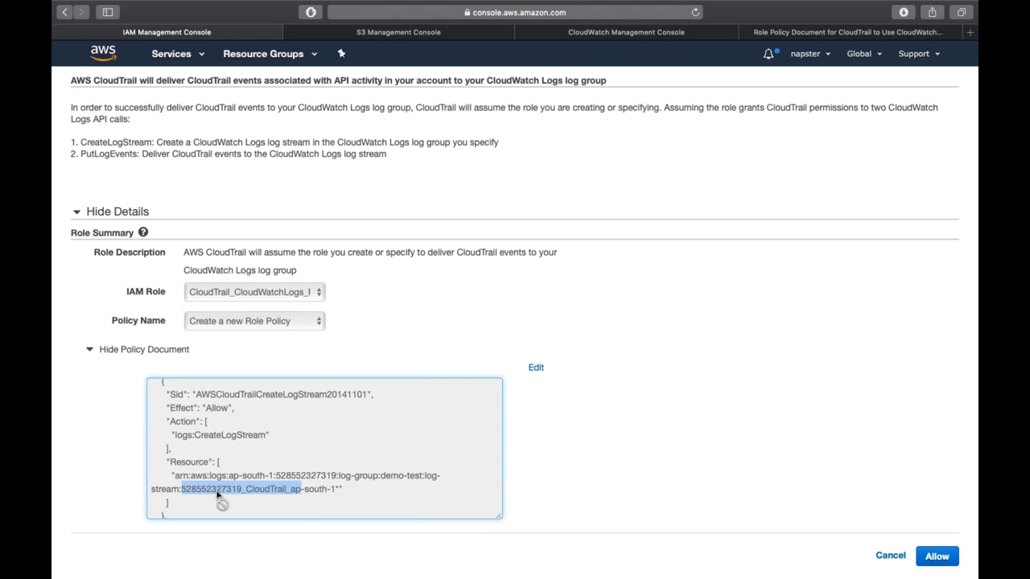
drag(217, 496, 283, 494)
click(635, 34)
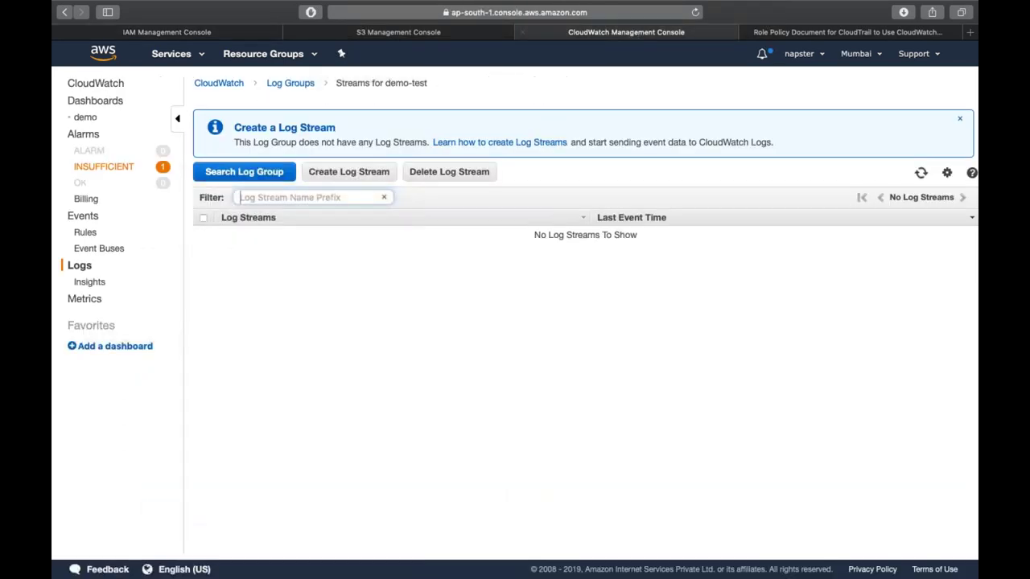
- Add a log stream named demo to demo-test and open its empty events page
click(320, 173)
click(505, 313)
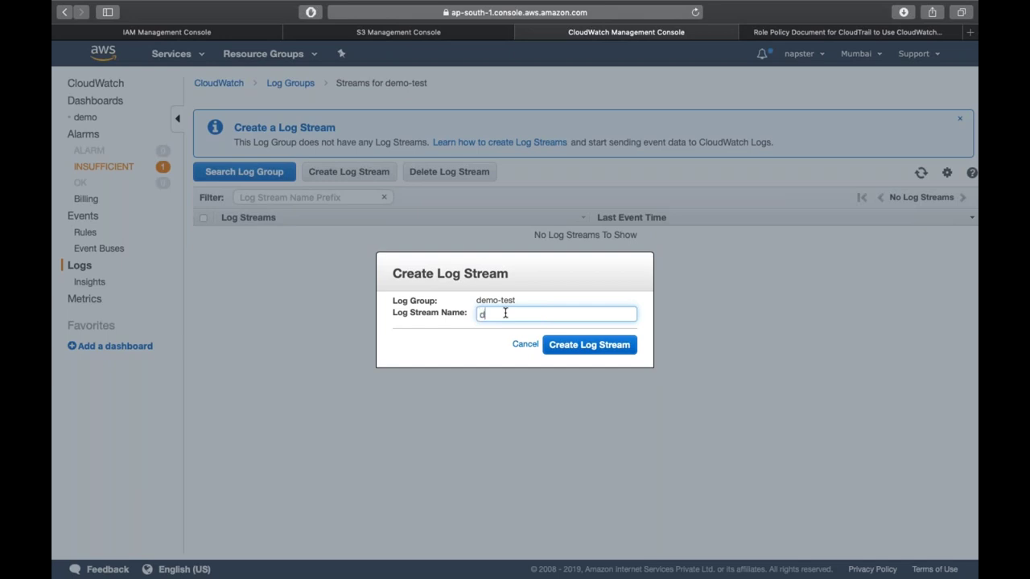
text(demo)
click(599, 347)
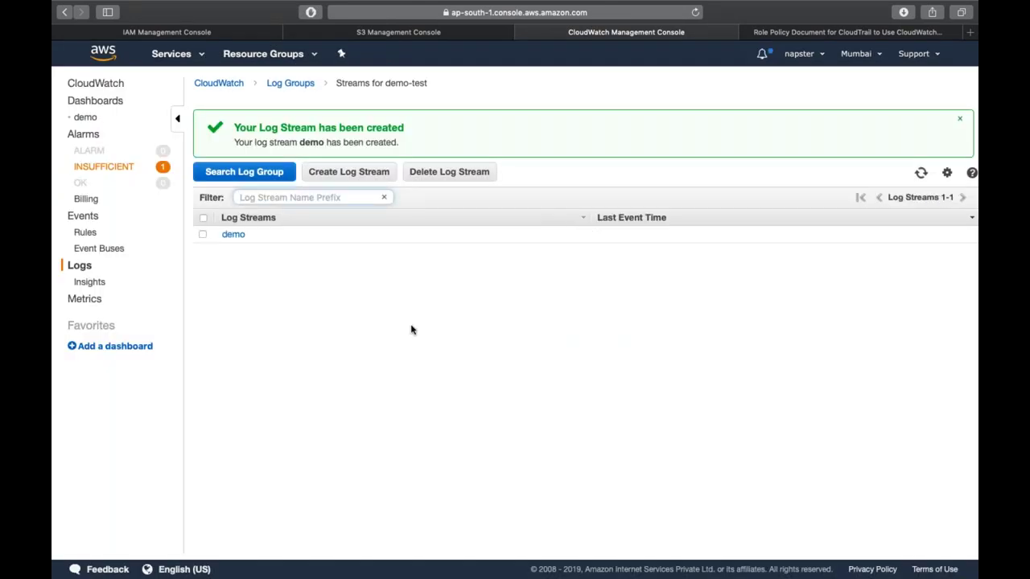
click(232, 238)
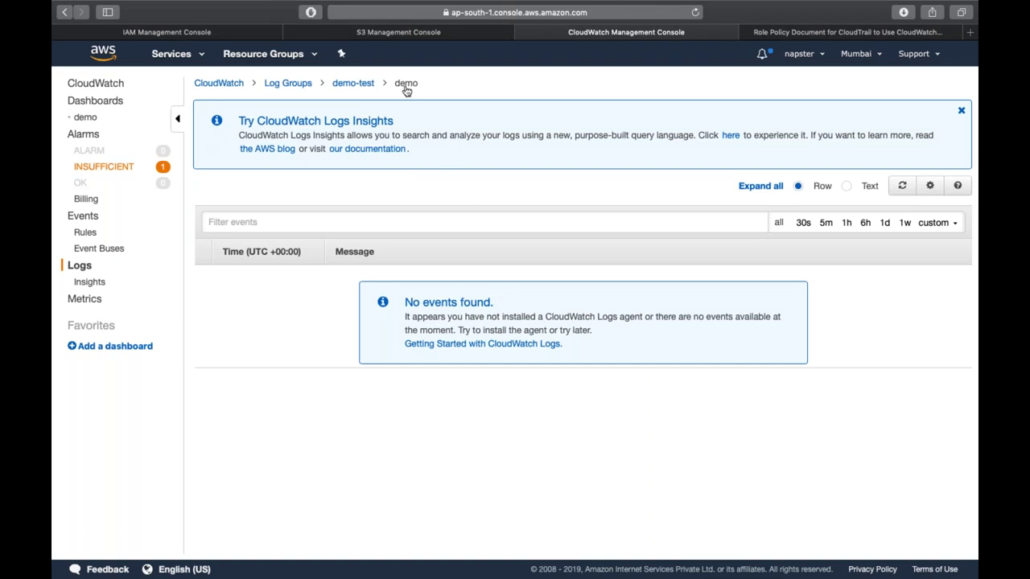
click(187, 34)
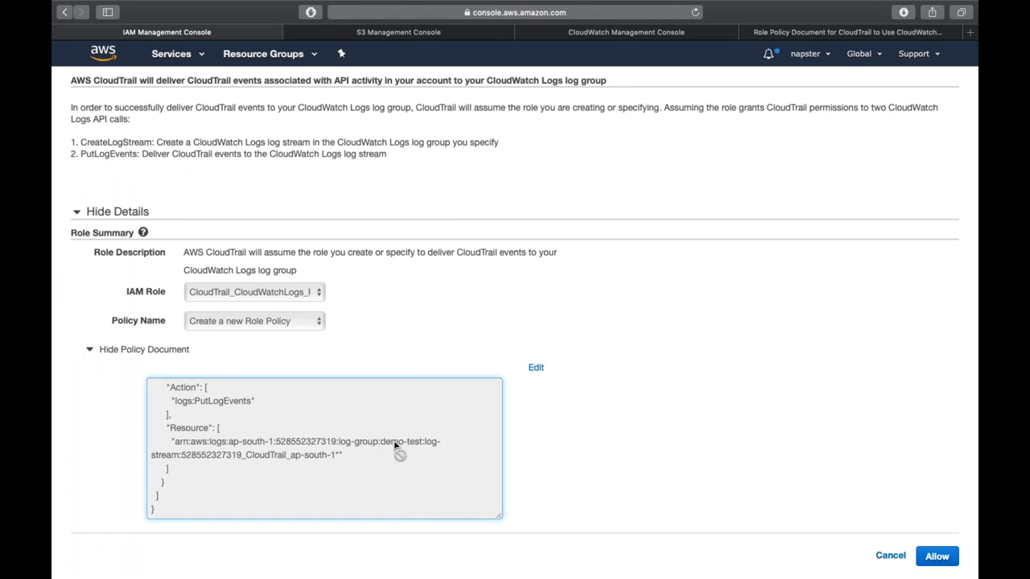
- Make the CloudTrail role policy document editable, accepting the editing warning
click(536, 368)
click(617, 341)
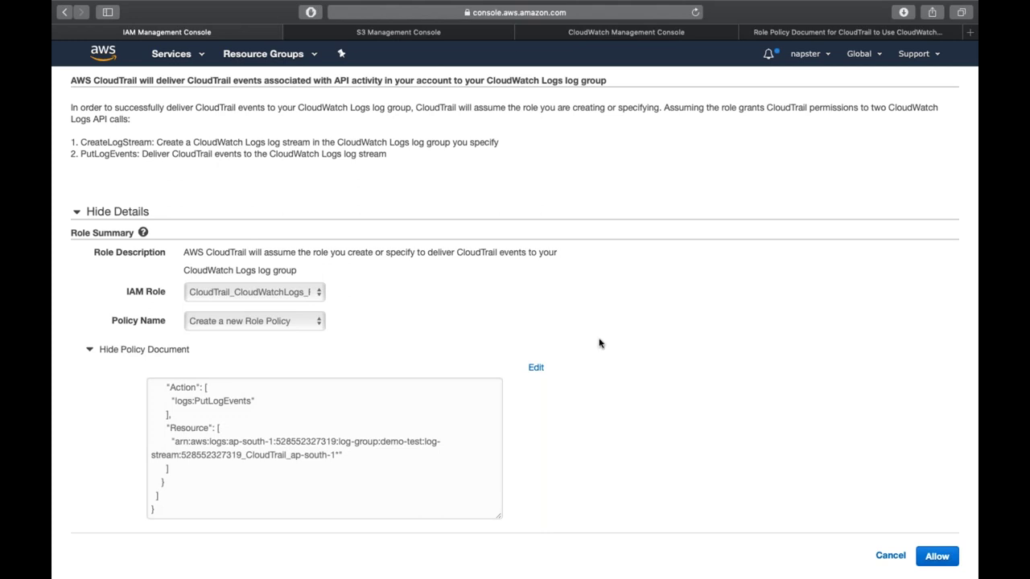
click(535, 370)
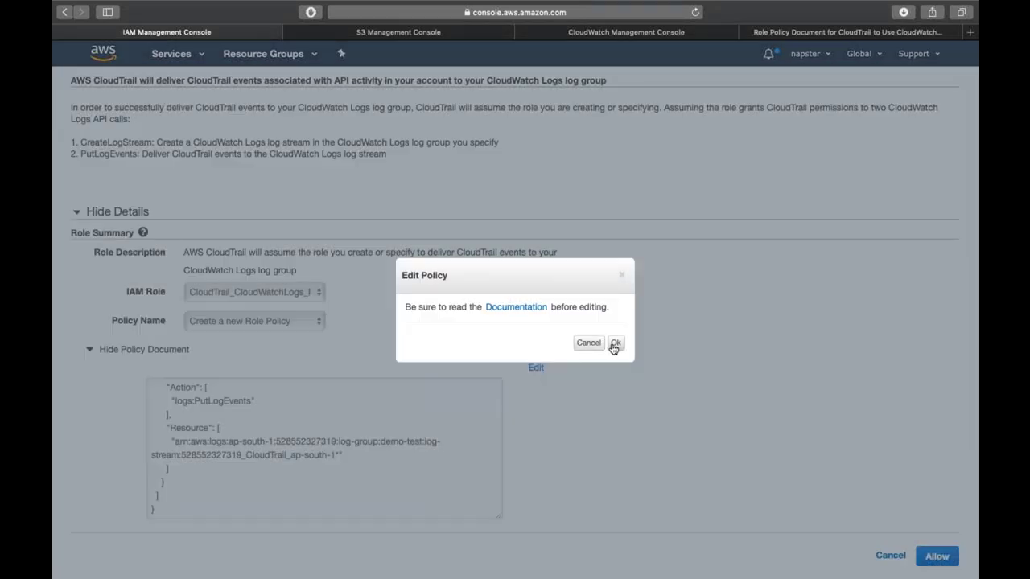
click(599, 347)
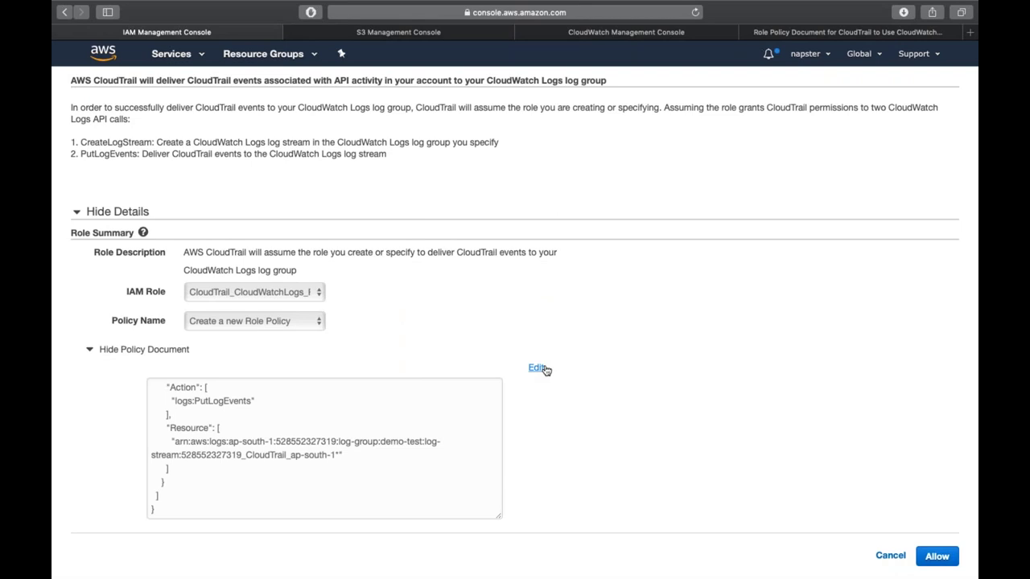
click(536, 368)
click(616, 346)
- Replace the log stream name with demo in both Resource ARNs and allow the role
click(405, 442)
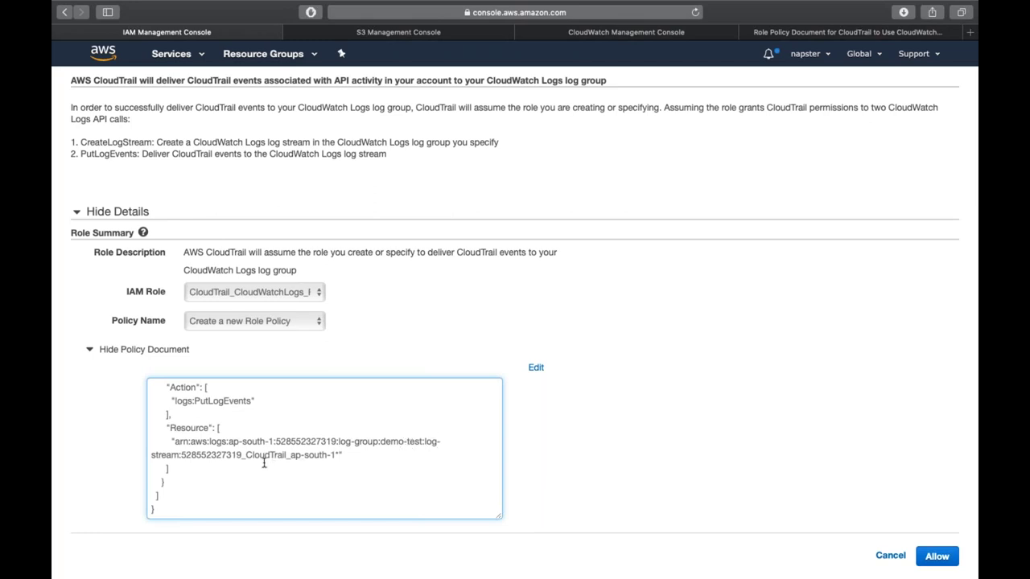
shift+click(181, 455)
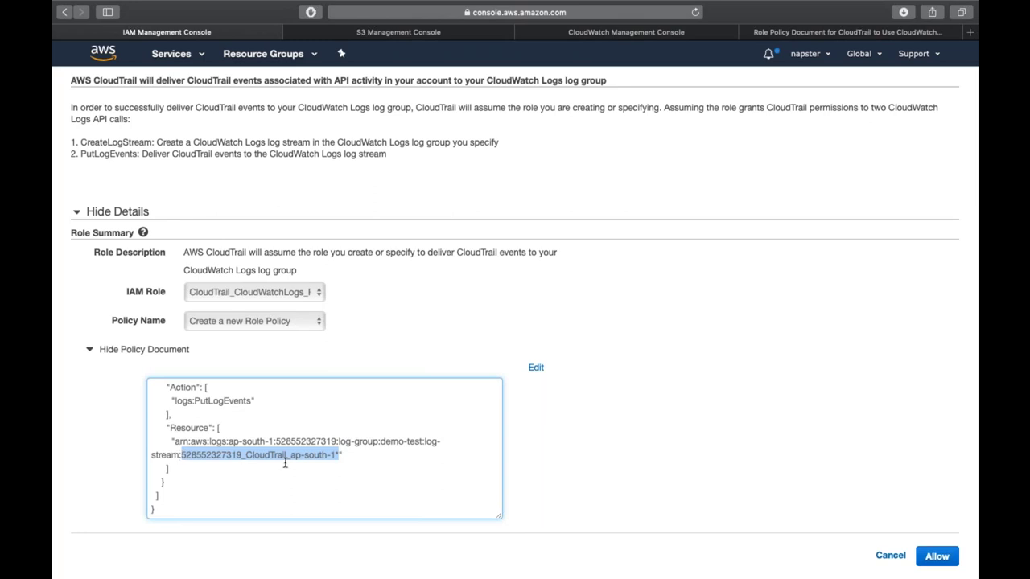
text(demo)
scroll(337, 403, up, 5)
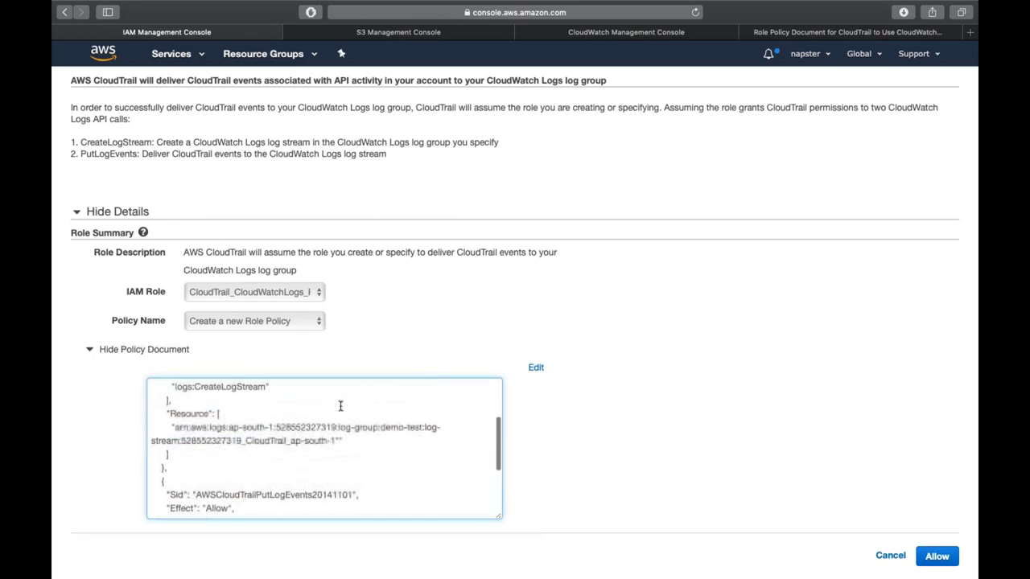
shift+click(181, 449)
text(demo)
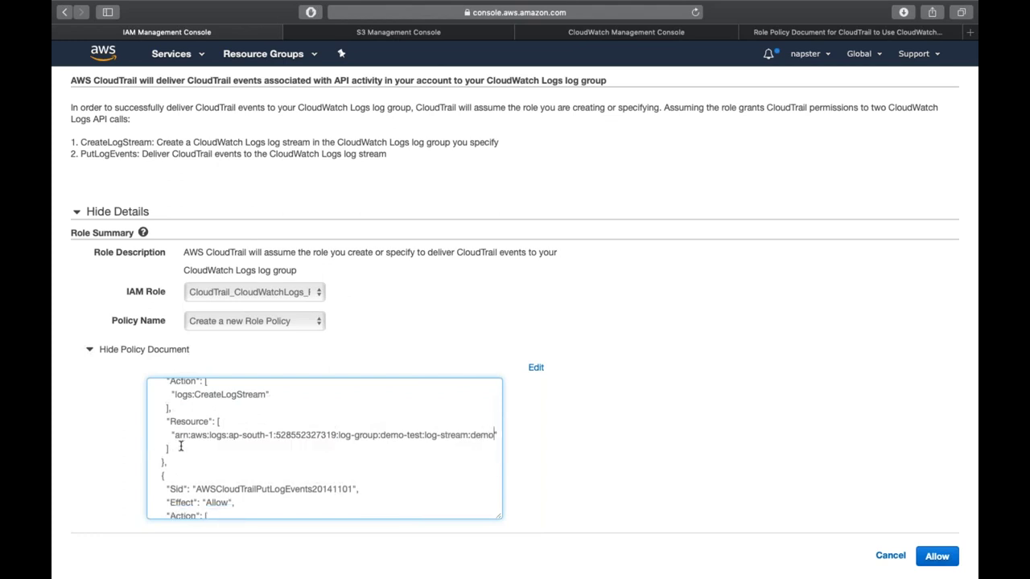
click(935, 557)
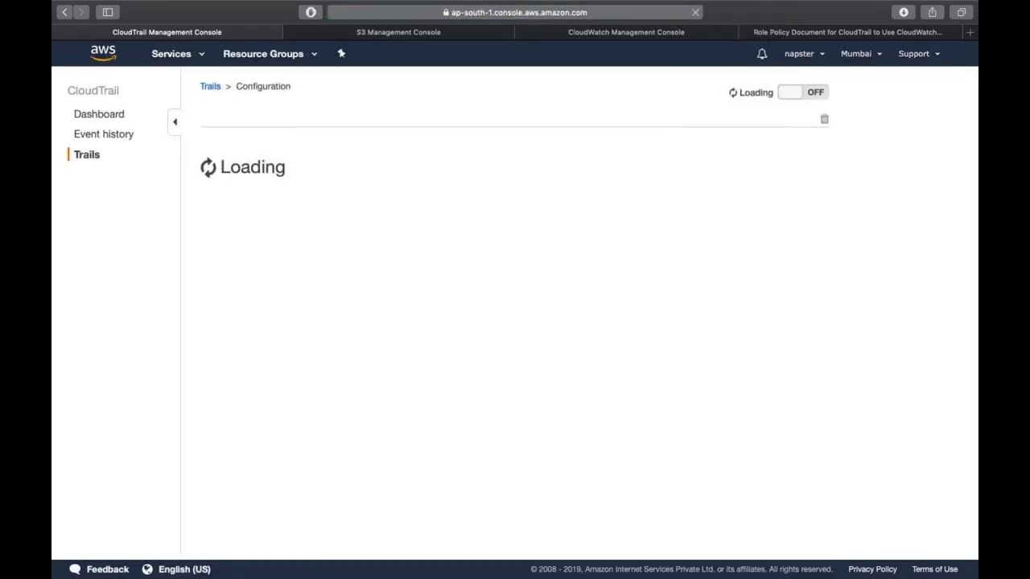
scroll(515, 322, down, 3)
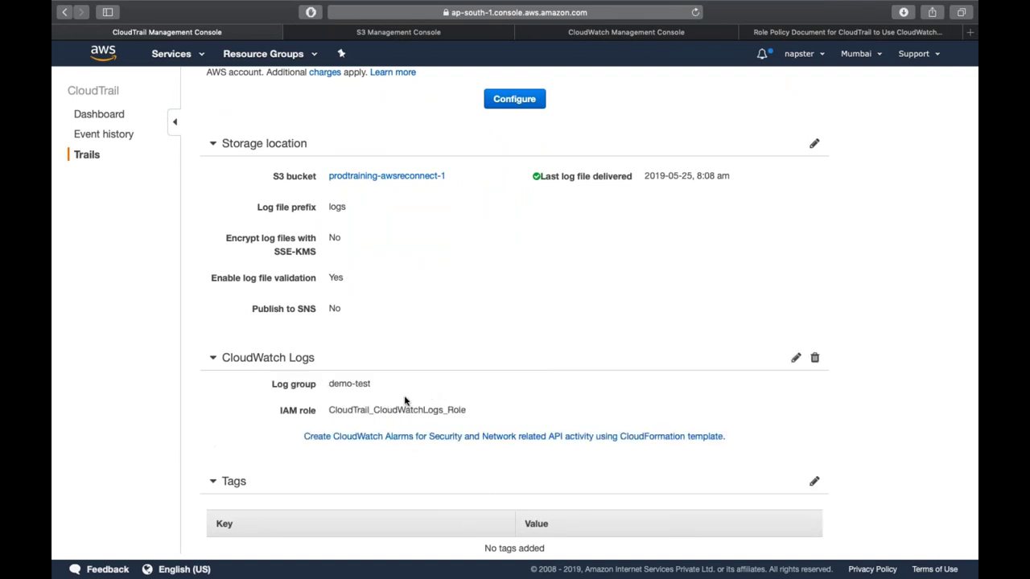
click(374, 439)
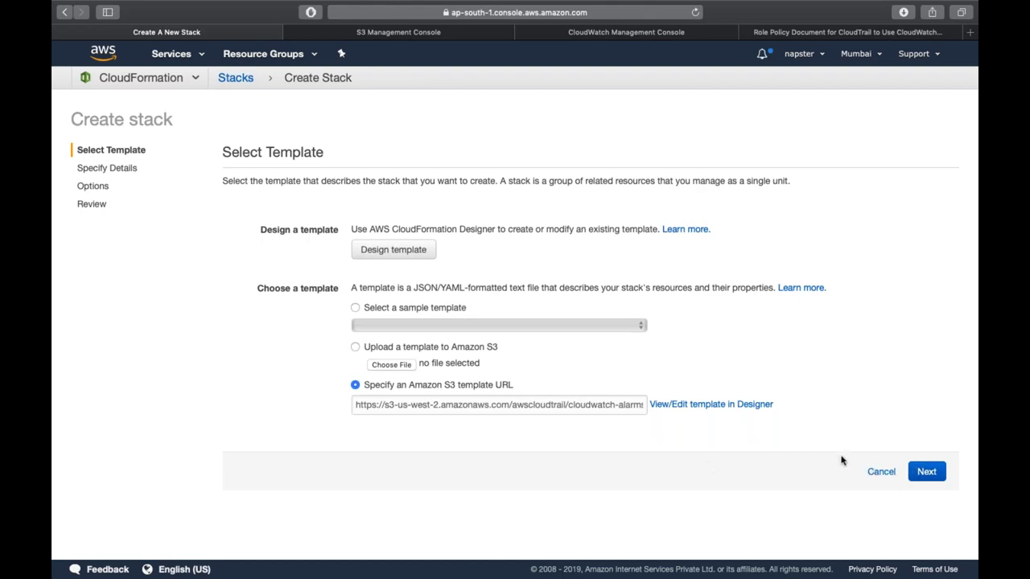
click(881, 471)
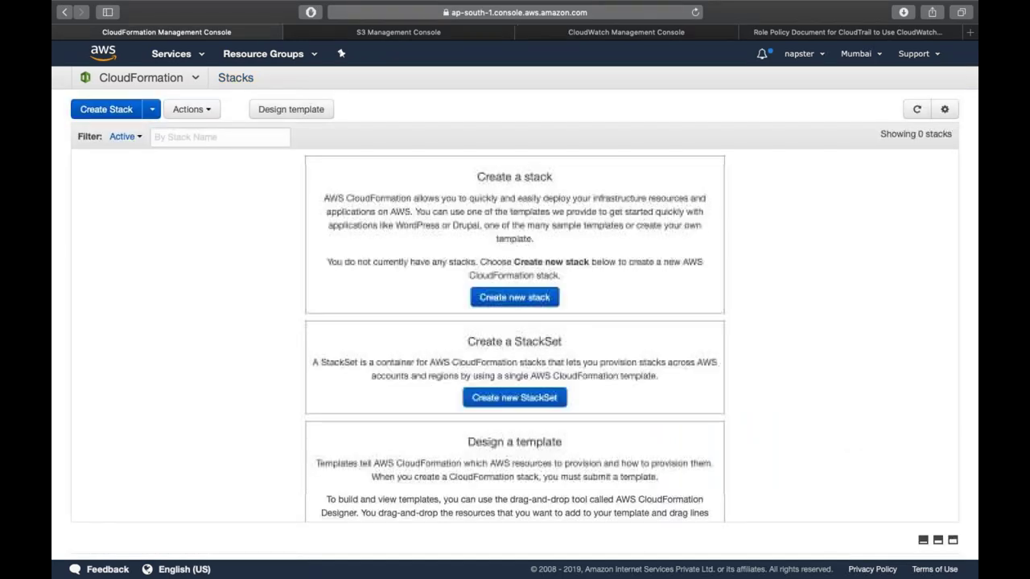
scroll(636, 322, left, 5)
scroll(218, 266, left, 5)
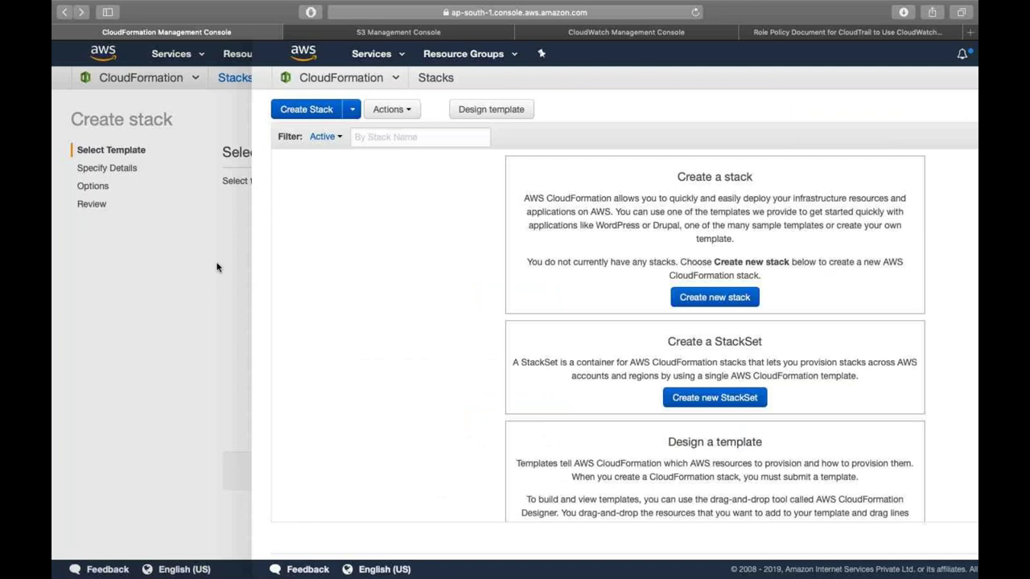
scroll(337, 309, left, 5)
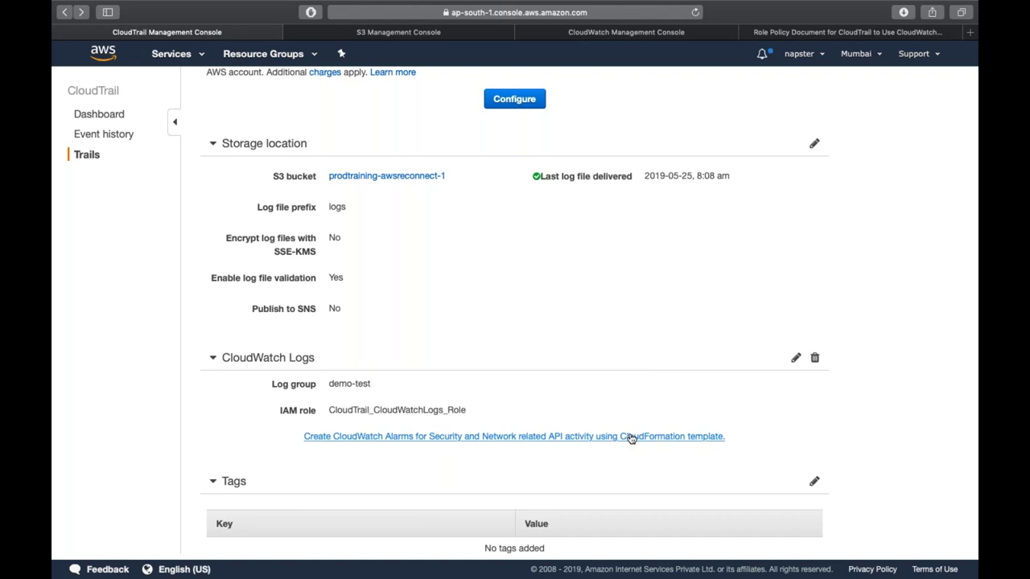
scroll(632, 438, down, 1)
scroll(632, 438, up, 10)
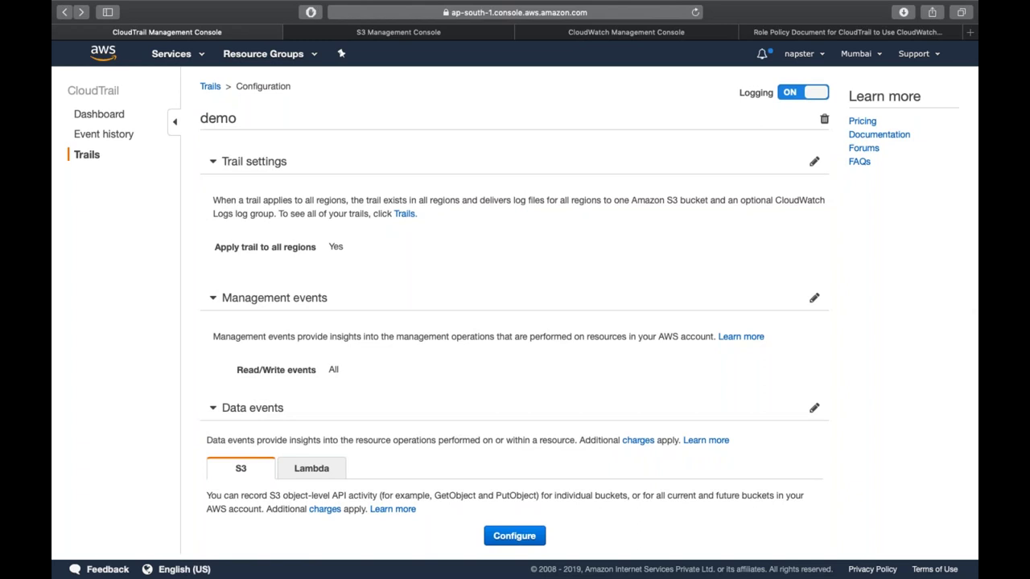
click(594, 34)
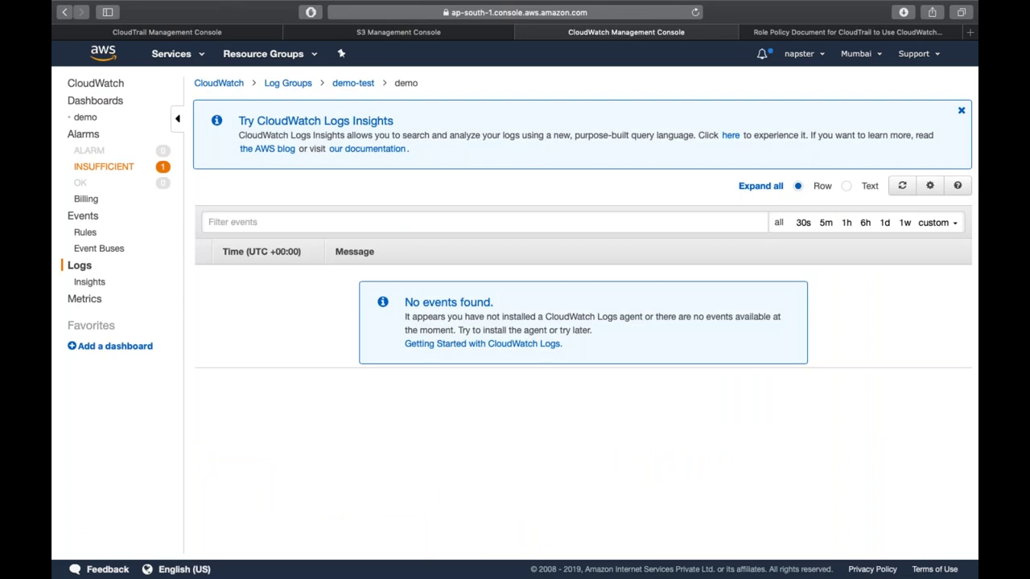
- Select the ProductionLogs log group and choose Create Metric Filter from its actions
click(295, 84)
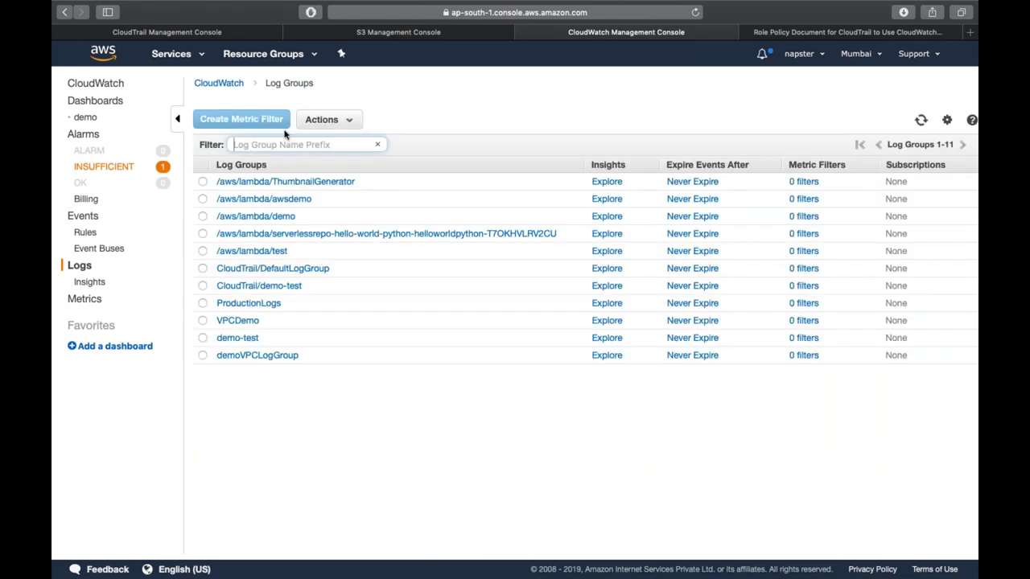
click(203, 303)
click(240, 303)
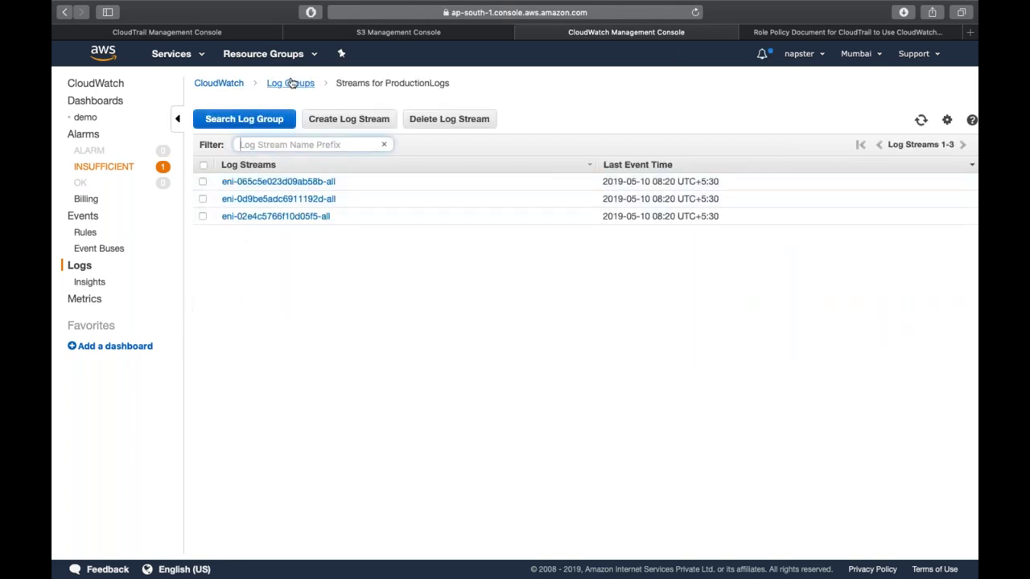
click(292, 83)
click(203, 303)
click(203, 303)
click(350, 129)
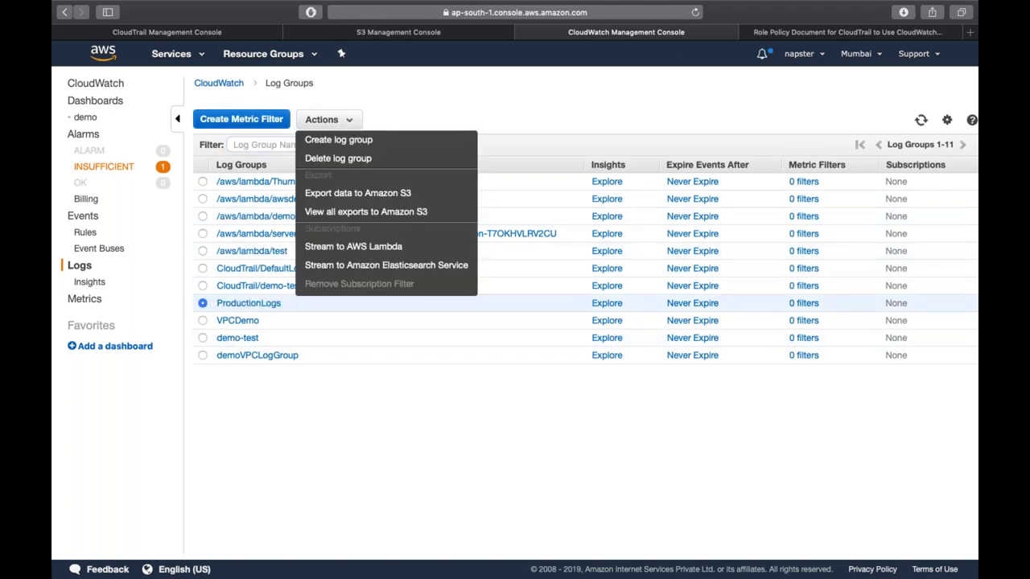
click(243, 123)
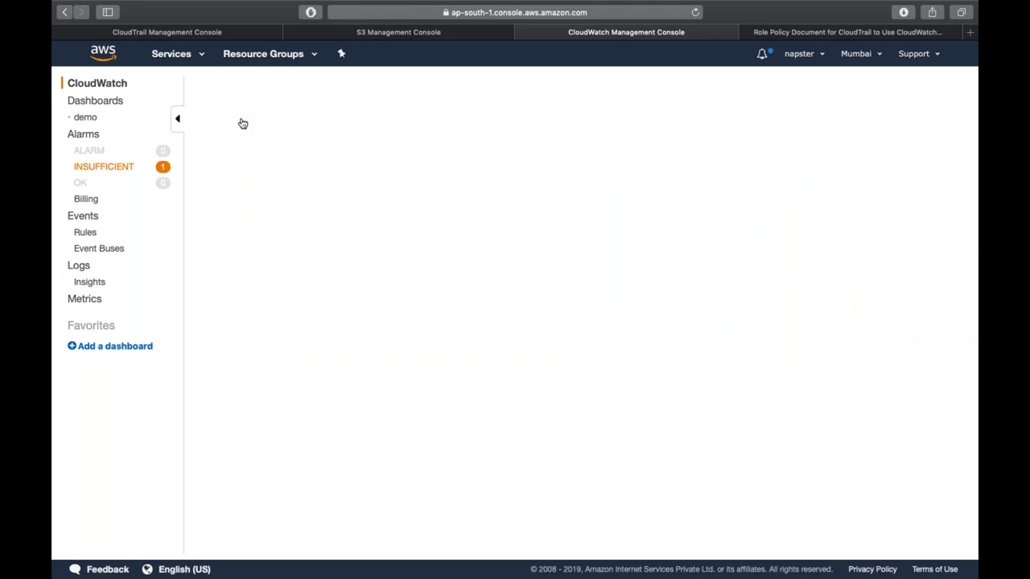
scroll(564, 322, down, 3)
scroll(563, 320, down, 5)
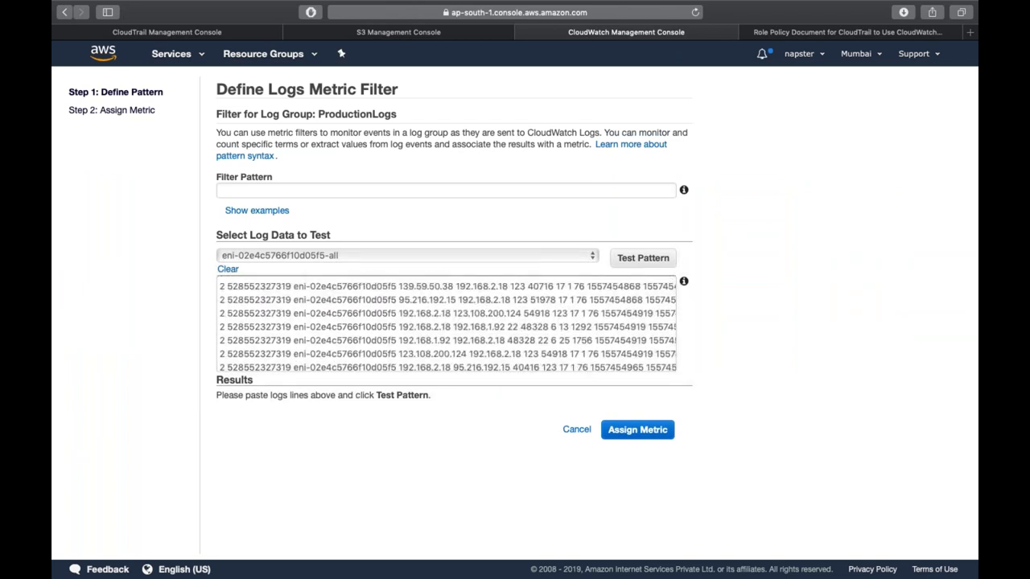
- Test the REJECT pattern on the eni-065c5e023d09ab58b-all stream (29 of 50 match), then leave unsaved
click(317, 193)
text(REJECT)
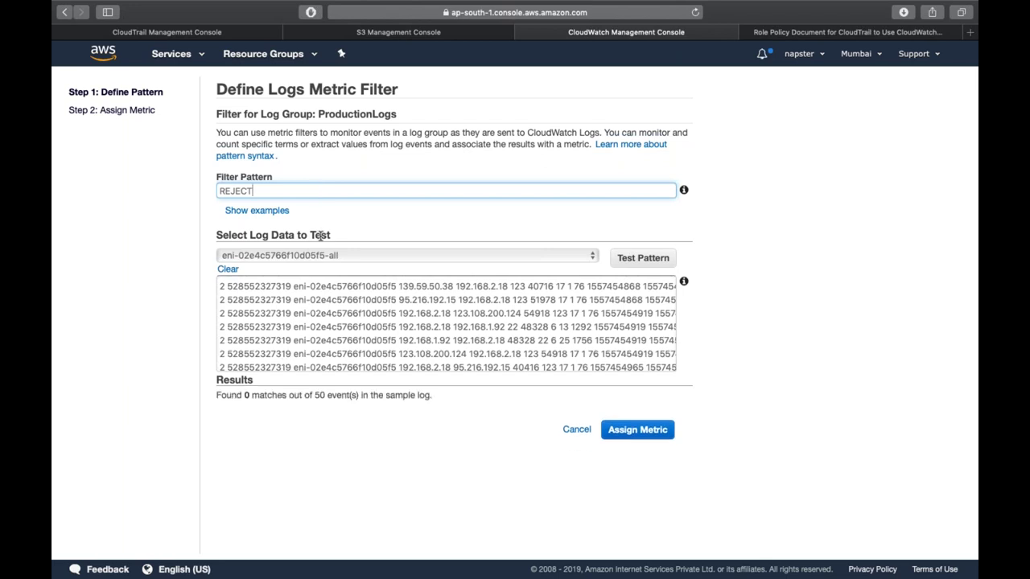
click(221, 398)
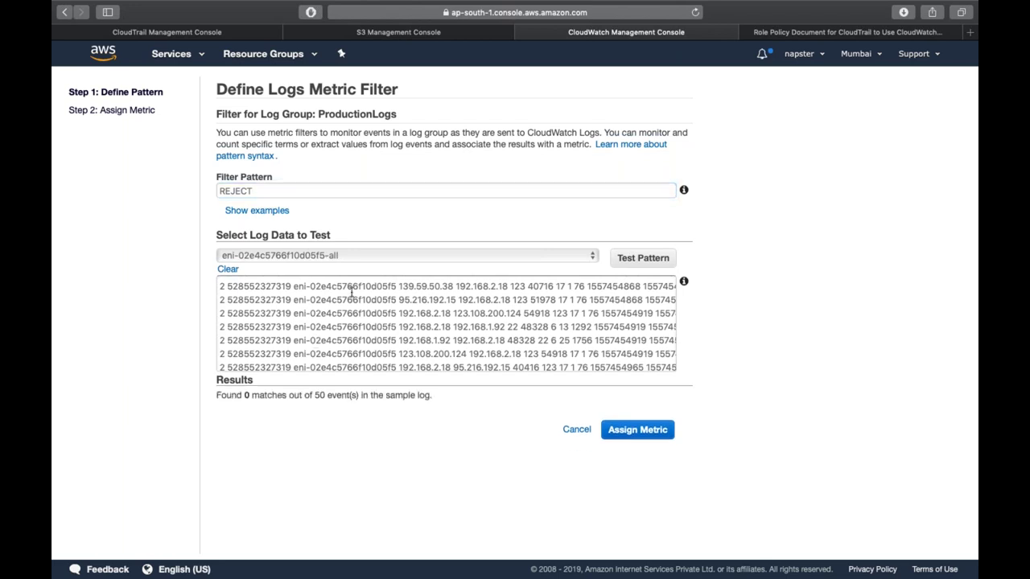
click(356, 256)
click(354, 271)
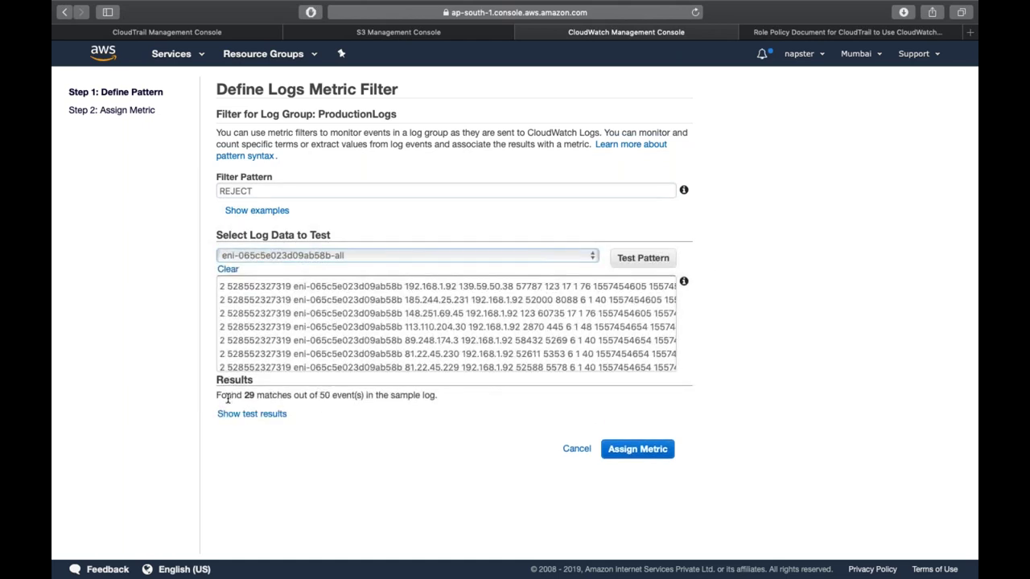
drag(230, 395, 306, 404)
scroll(522, 286, right, 5)
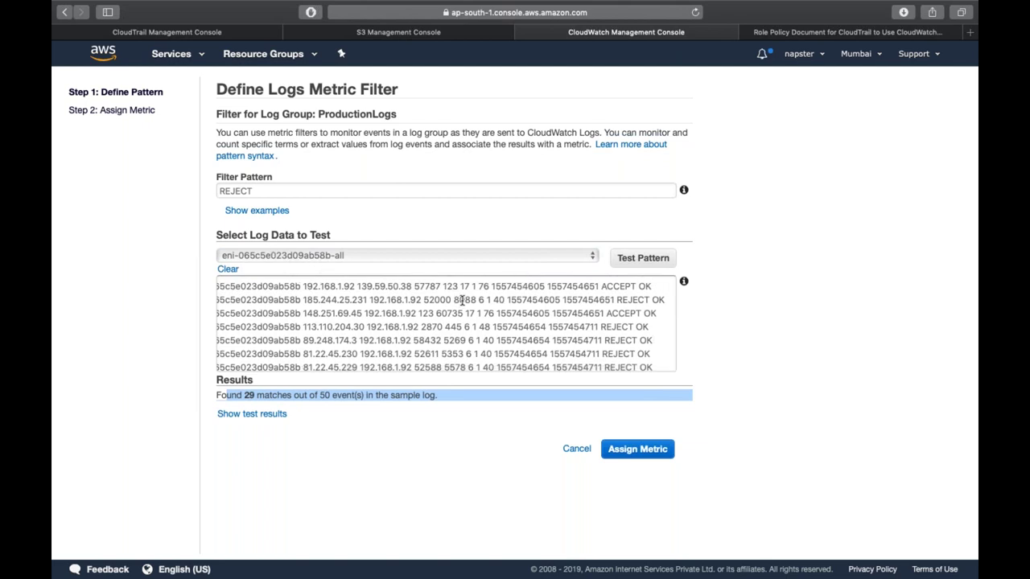
triple_click(635, 301)
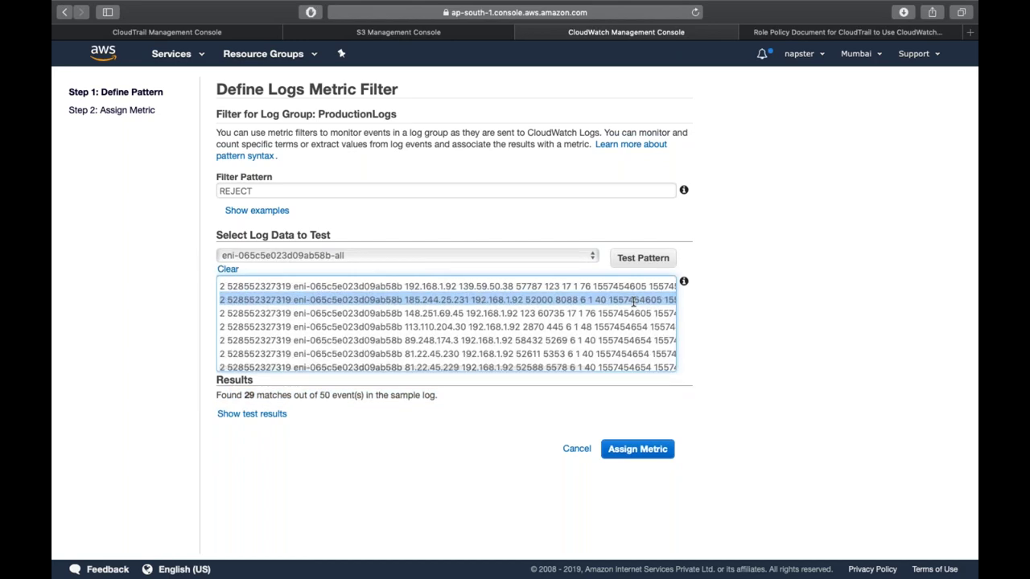
key(super+bracketleft)
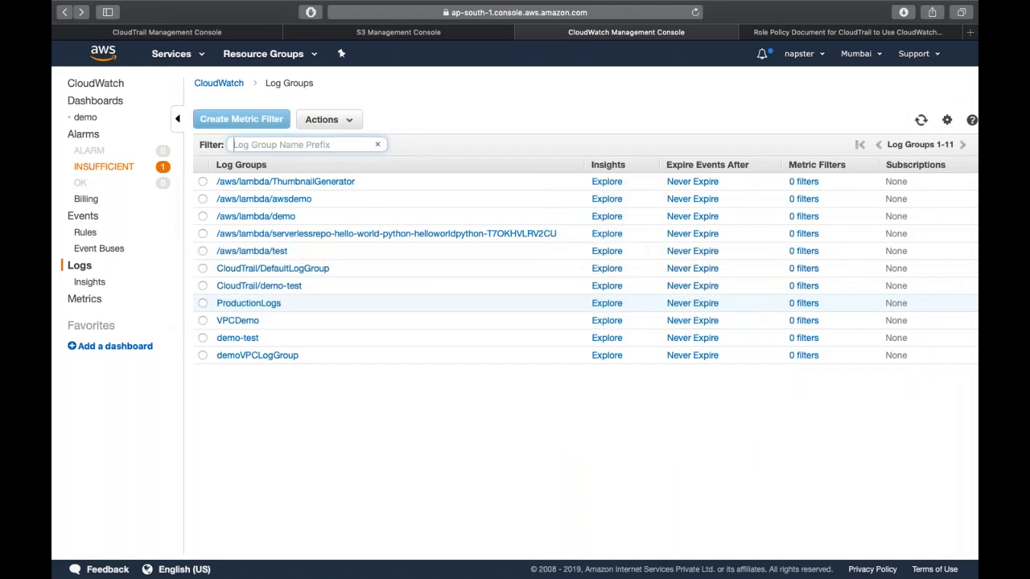
- Start a ProductionLogs metric filter with pattern REJECT and test it on the second log stream
click(267, 305)
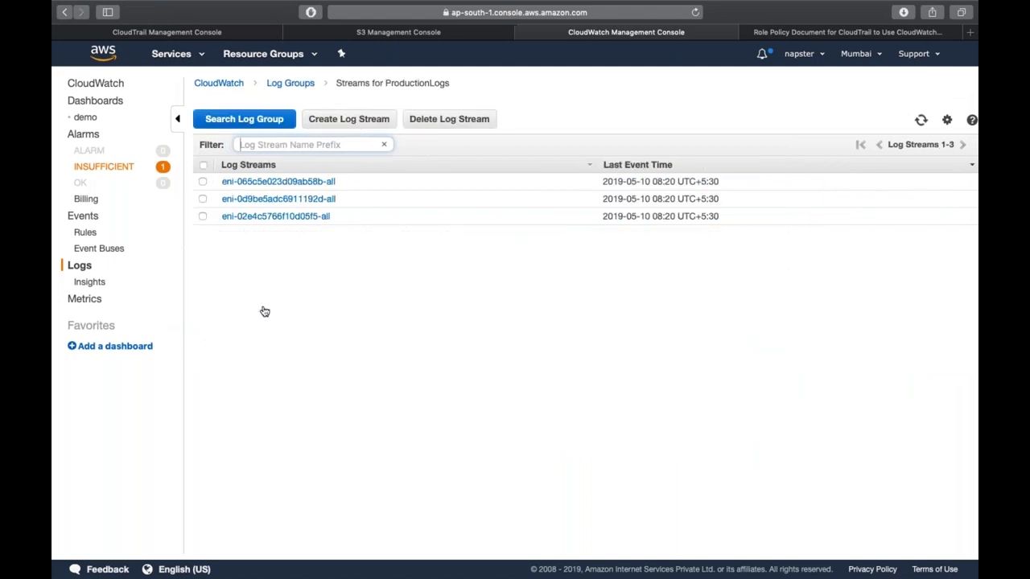
click(290, 83)
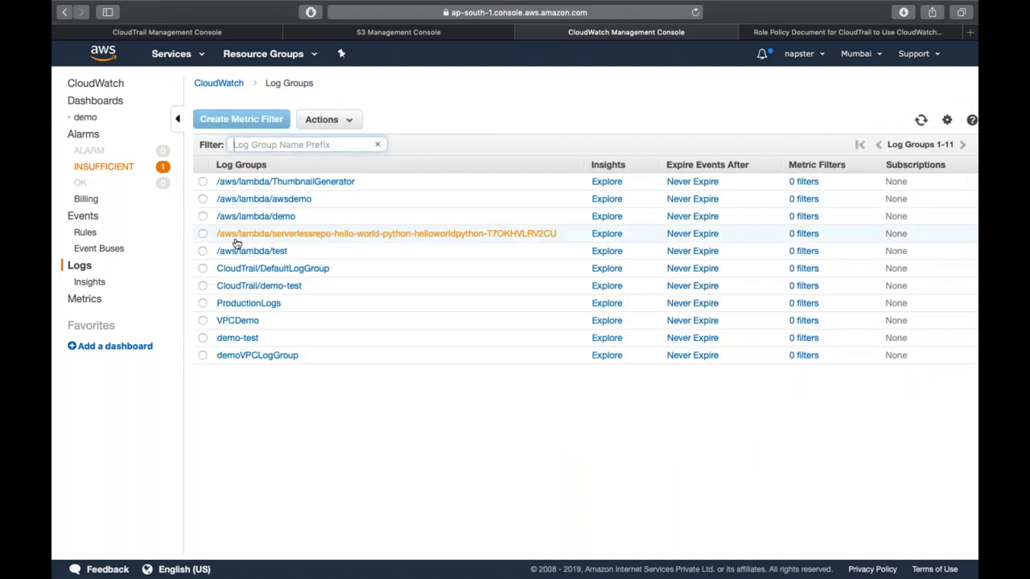
click(202, 303)
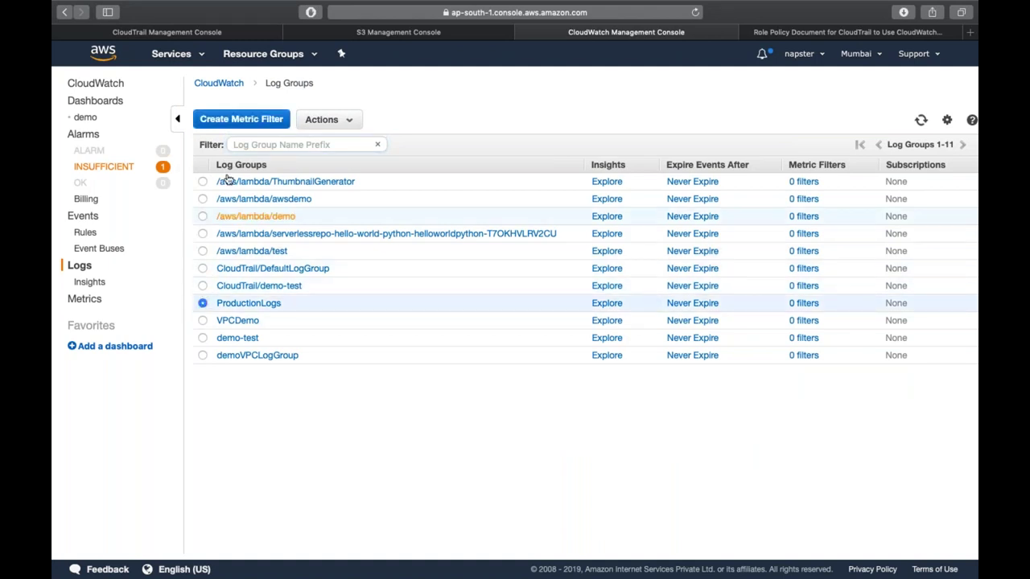
click(250, 122)
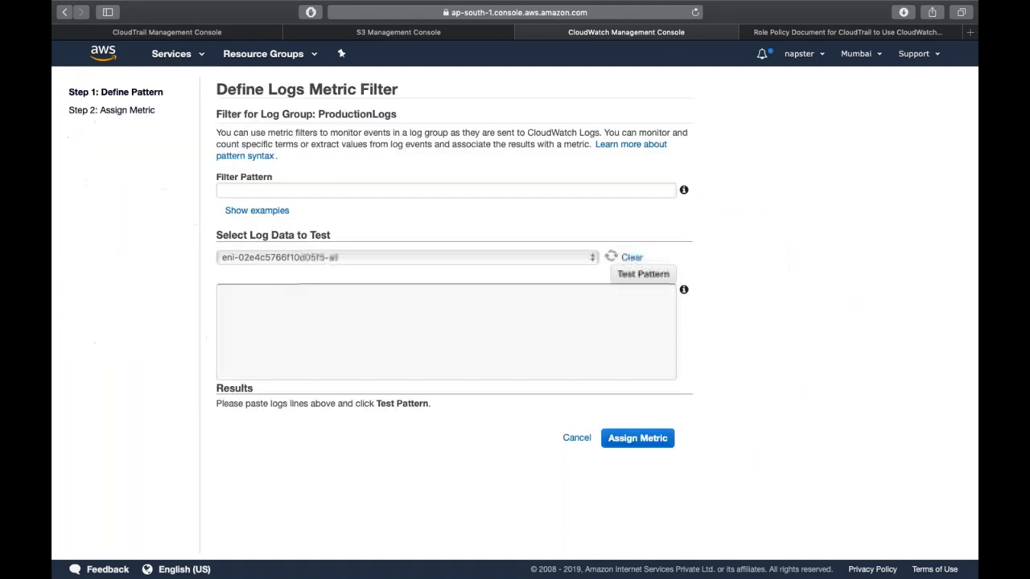
click(310, 191)
text(REJECT)
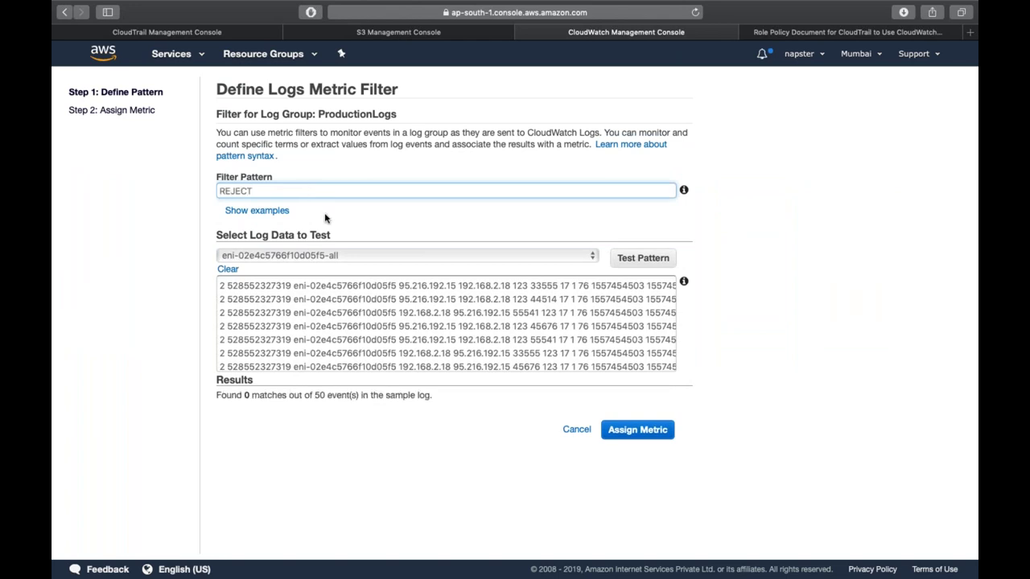
click(341, 255)
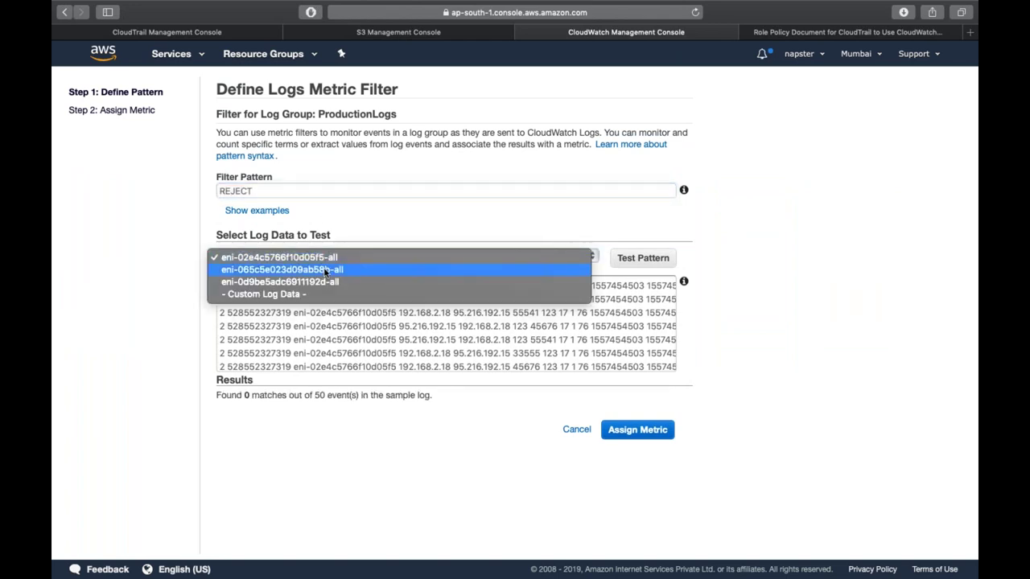
click(325, 271)
- Assign the metric name reject-metric, create the filter, and start an alarm for it
click(647, 451)
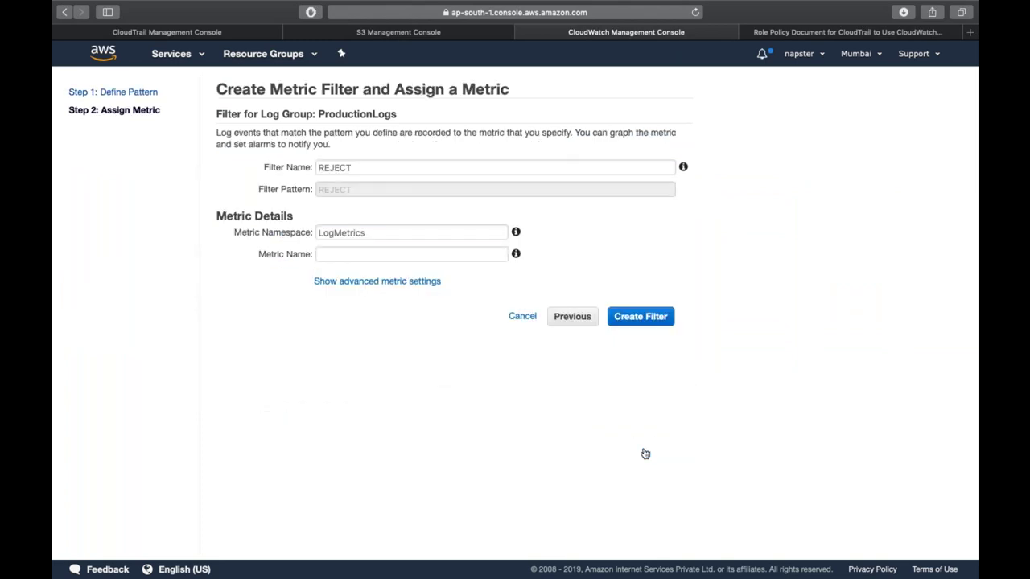
click(408, 254)
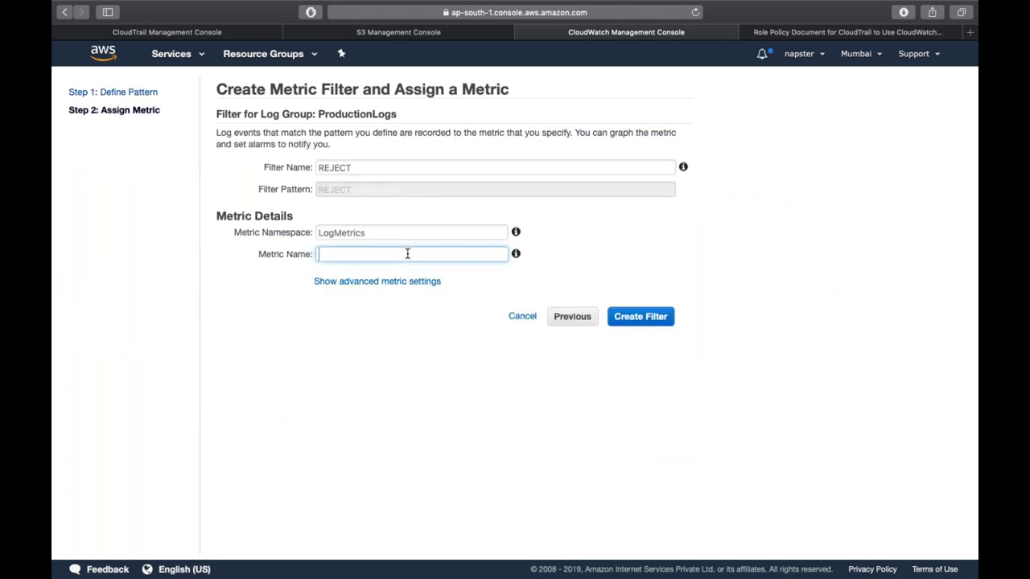
text(reject-matric)
click(640, 316)
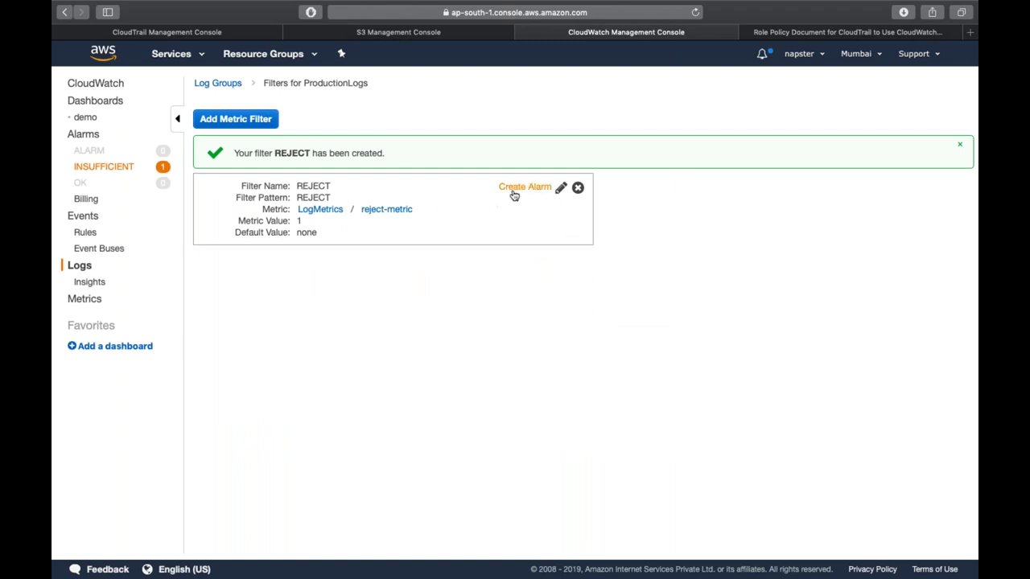
click(514, 188)
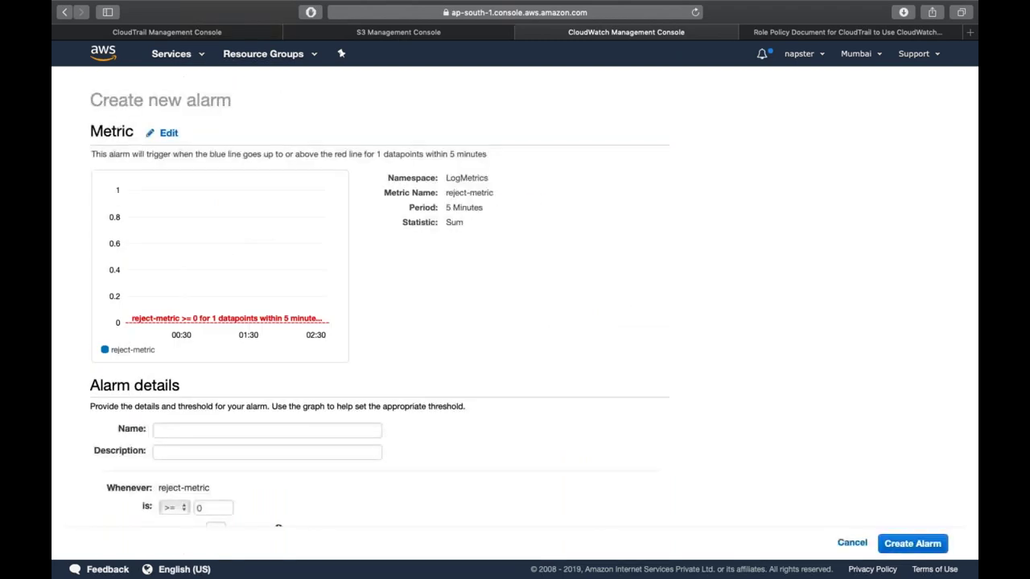
- Set the reject-metric alarm threshold to 10, then cancel the new alarm
scroll(514, 241, down, 2)
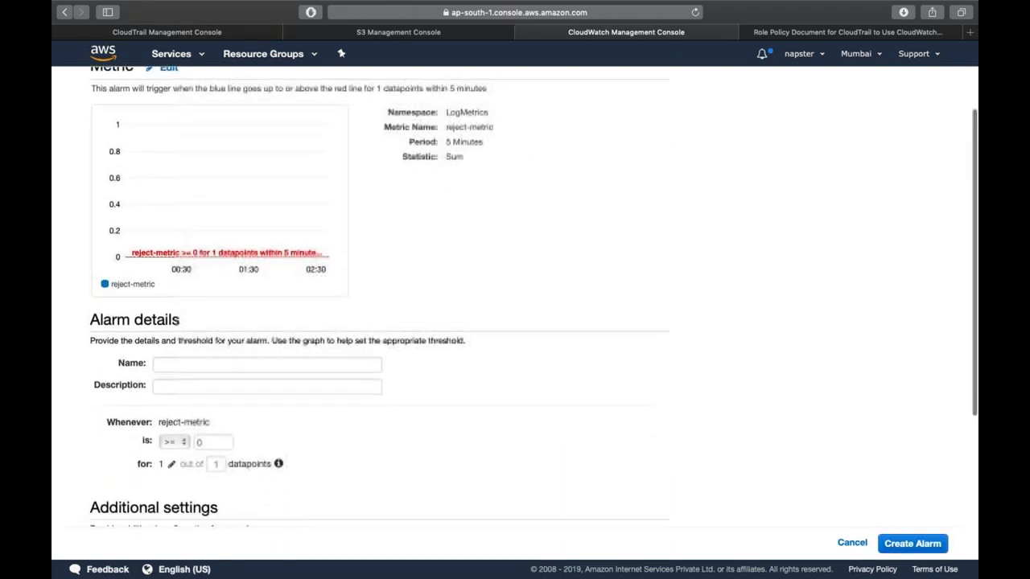
click(206, 436)
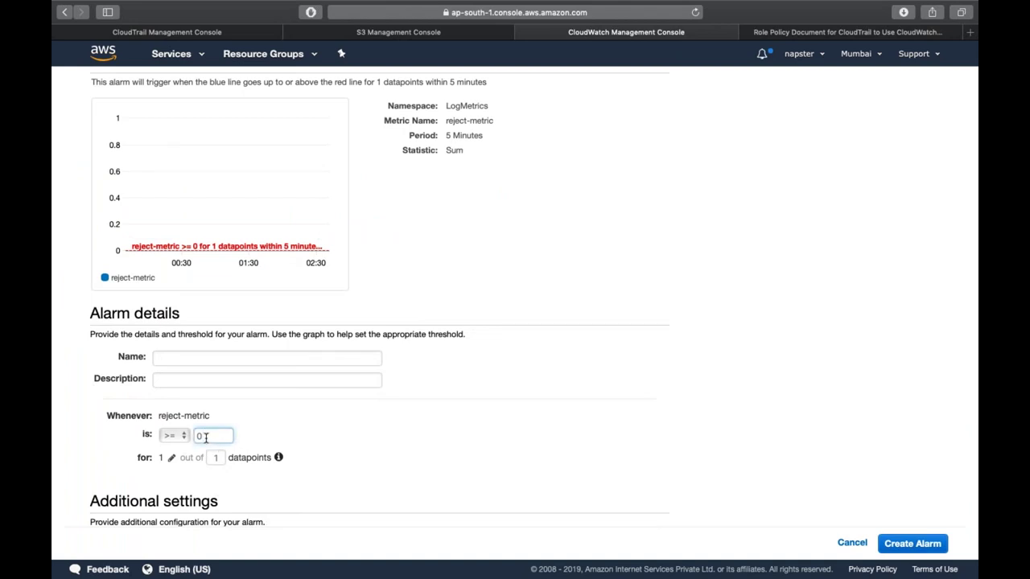
key(BackSpace)
text(10)
click(271, 451)
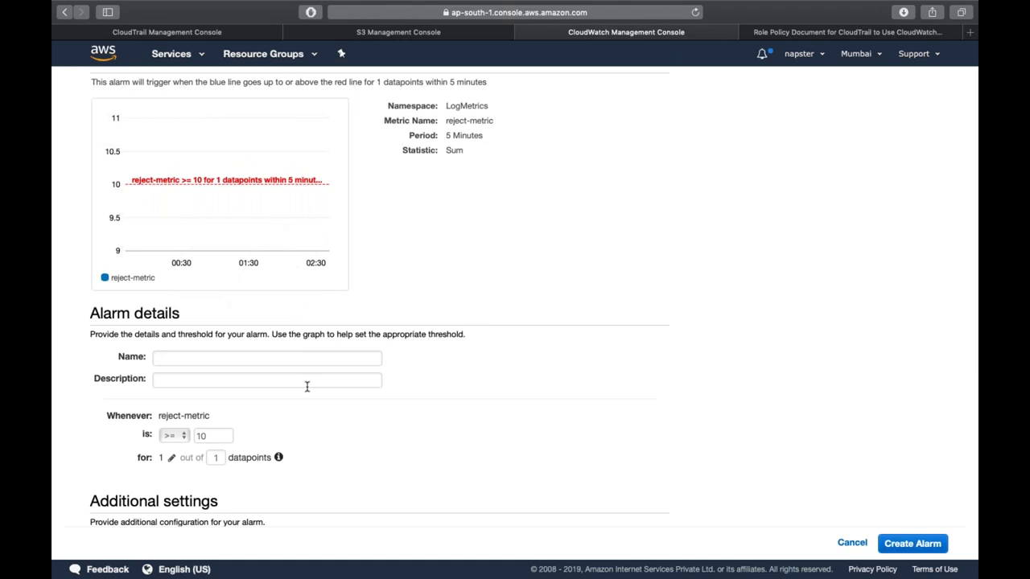
scroll(307, 387, down, 5)
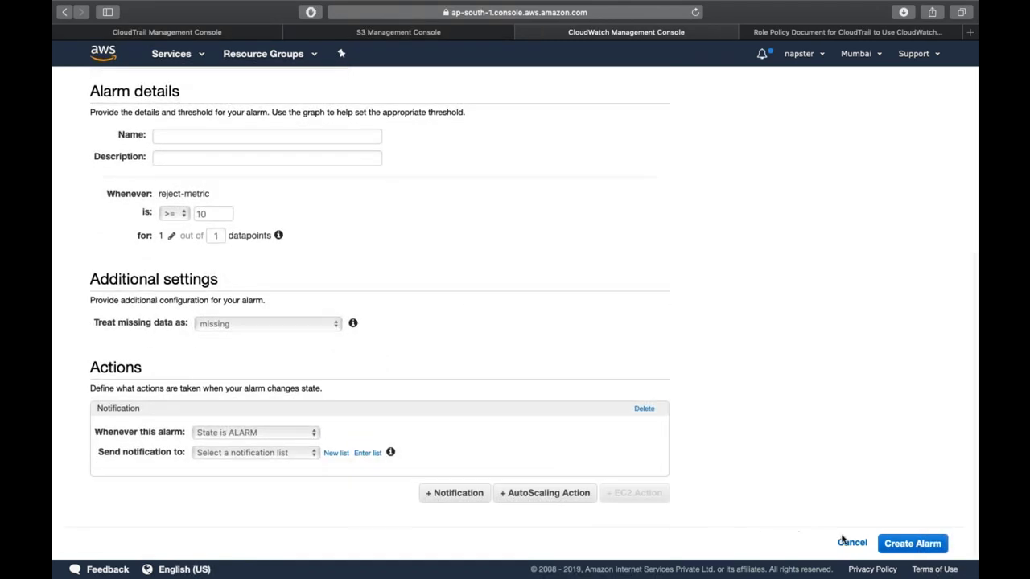
click(852, 544)
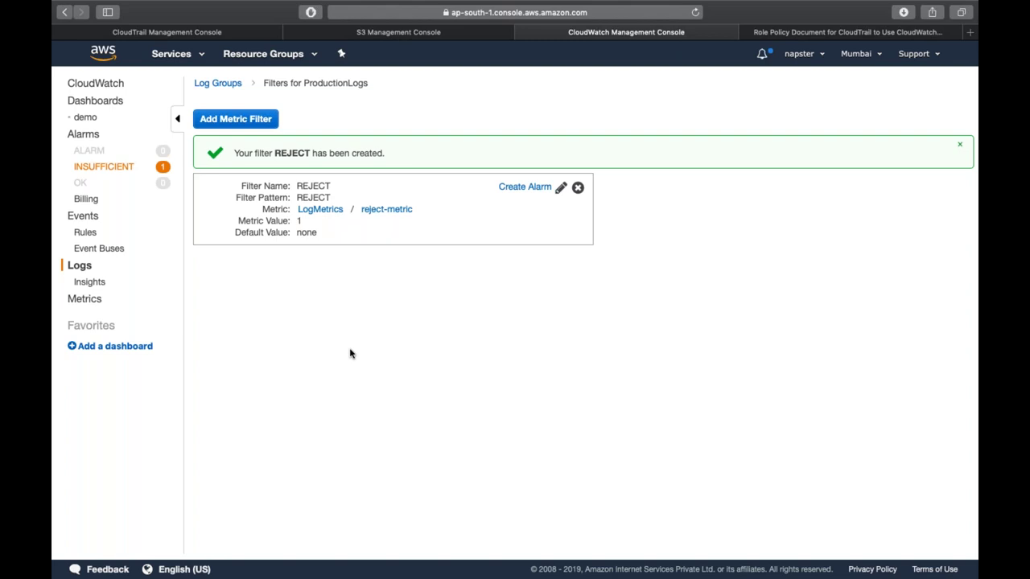
- Turn off logging for the demo trail, delete it, and go back to CloudWatch
click(177, 31)
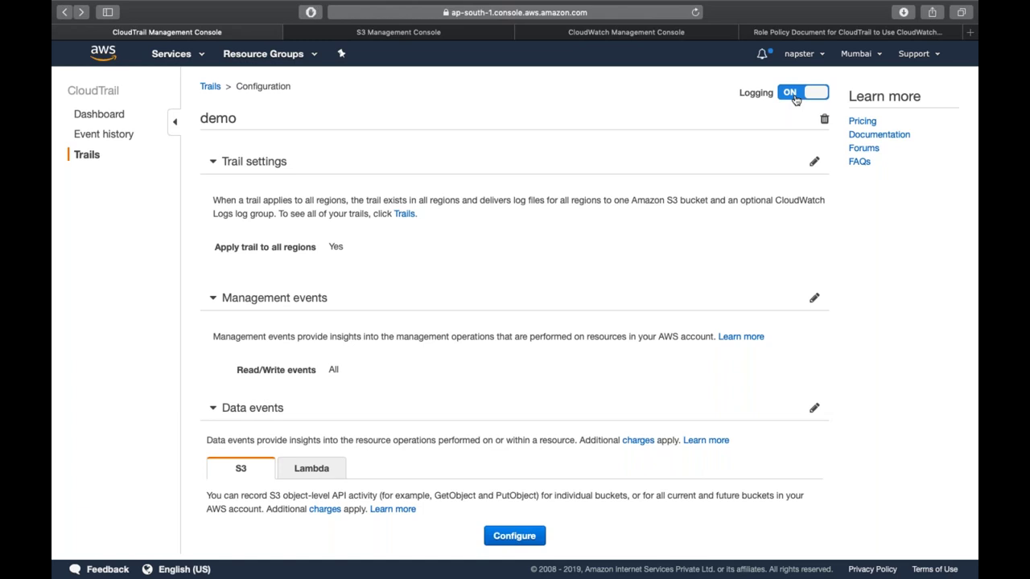
click(795, 97)
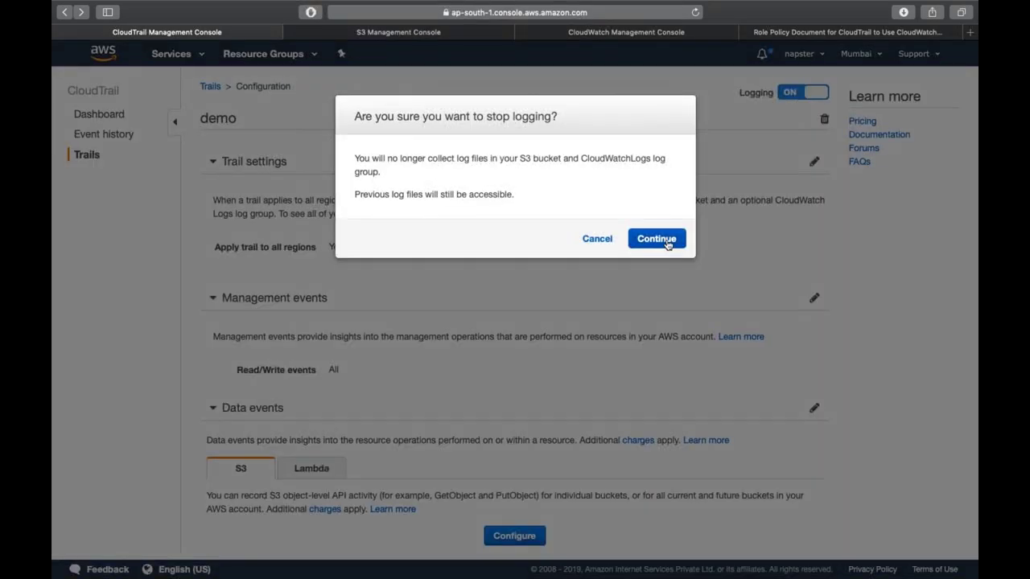
click(662, 236)
click(825, 118)
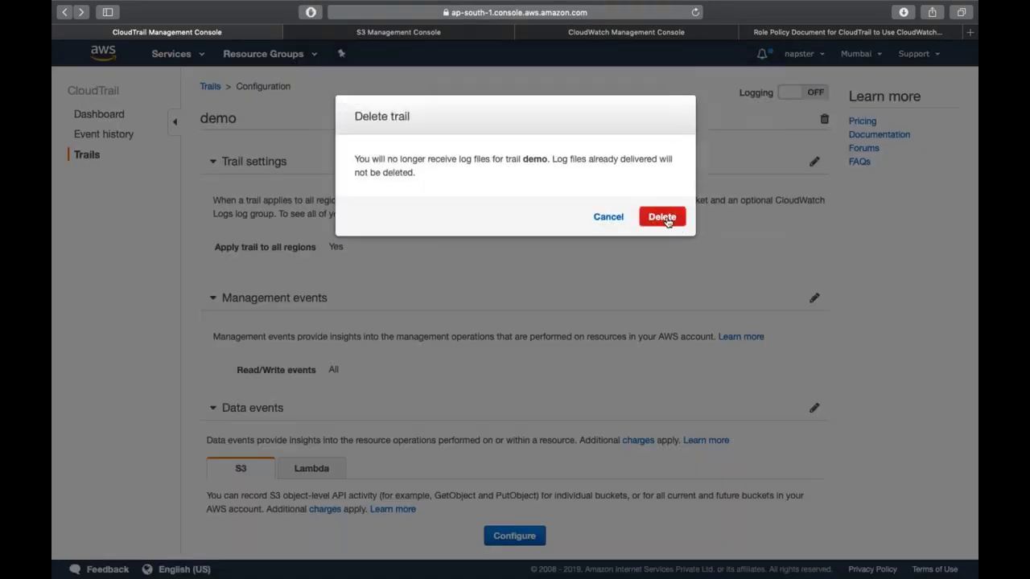
click(662, 215)
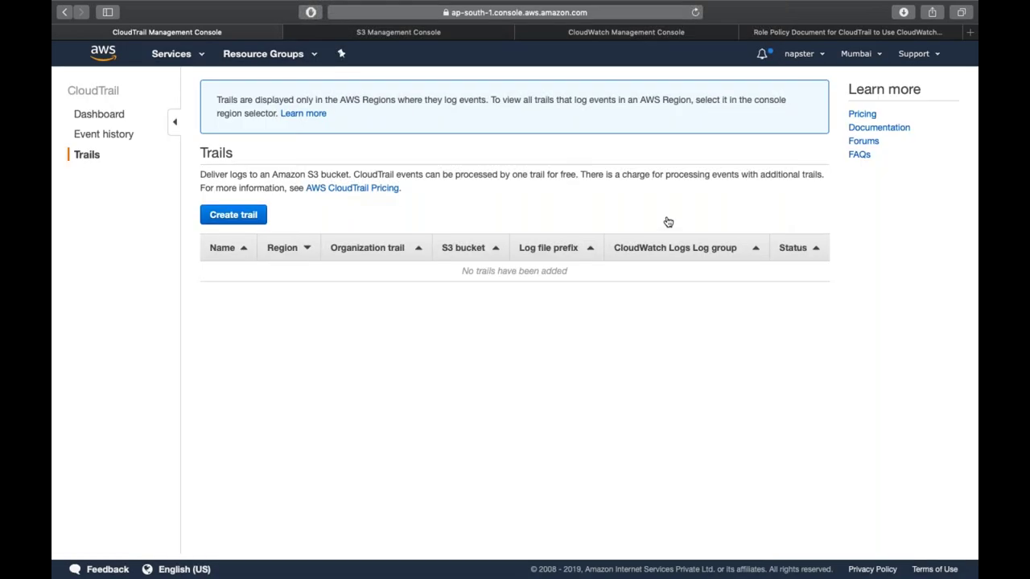
click(625, 37)
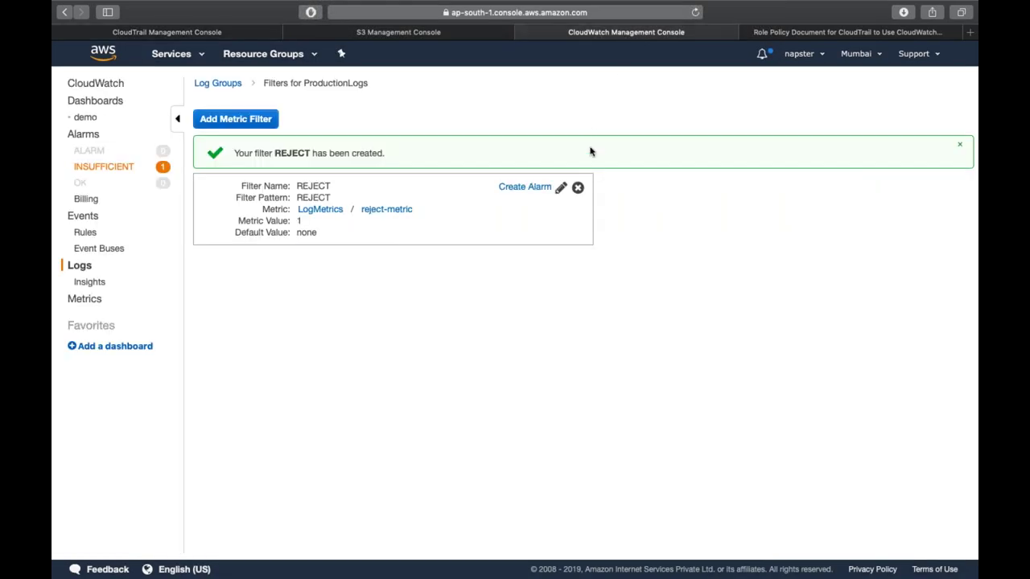
- Delete the REJECT metric filter, then list INSUFFICIENT alarms and cancel deleting cpu-credit
click(577, 186)
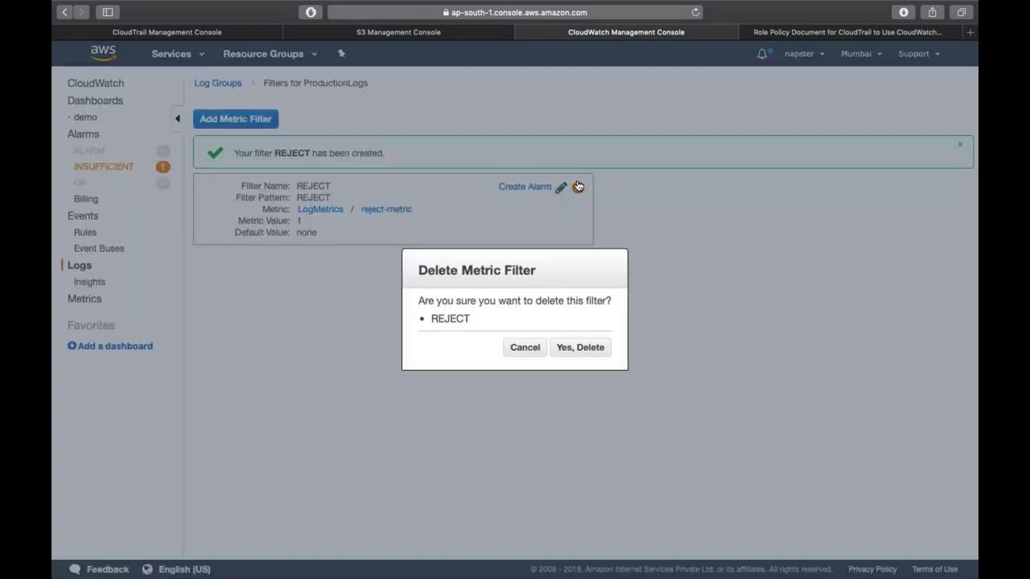
click(584, 357)
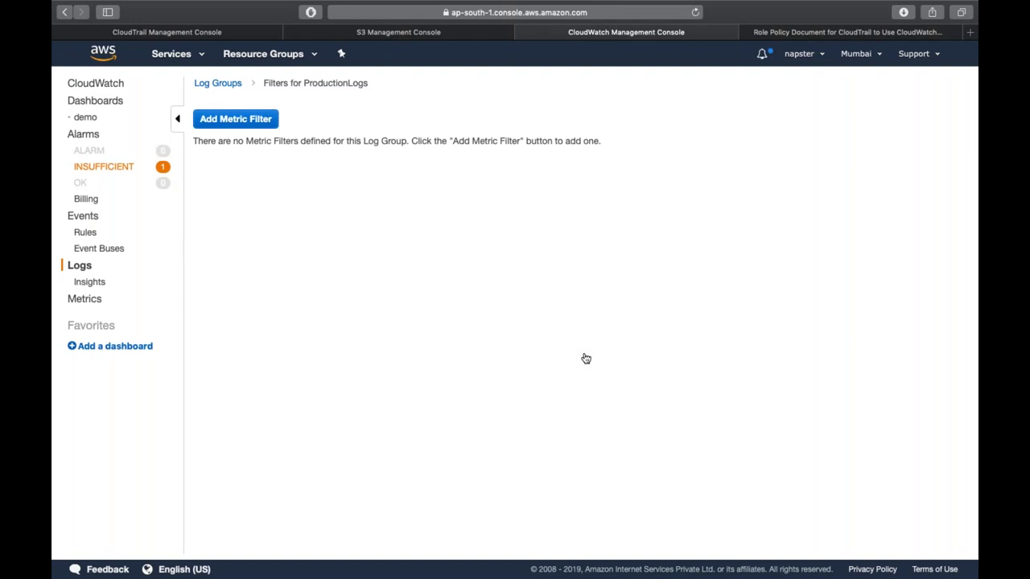
click(129, 170)
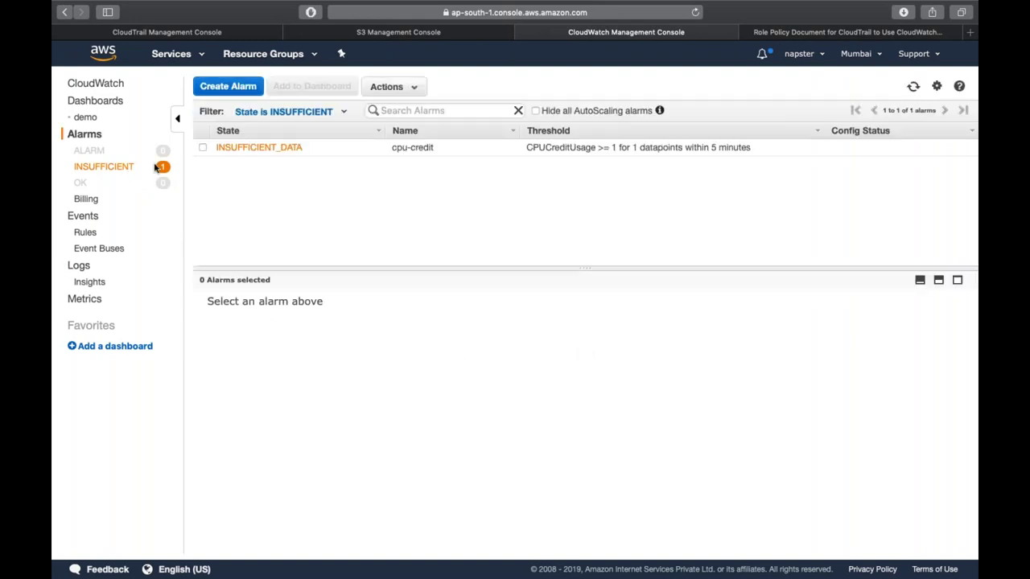
click(203, 148)
click(389, 86)
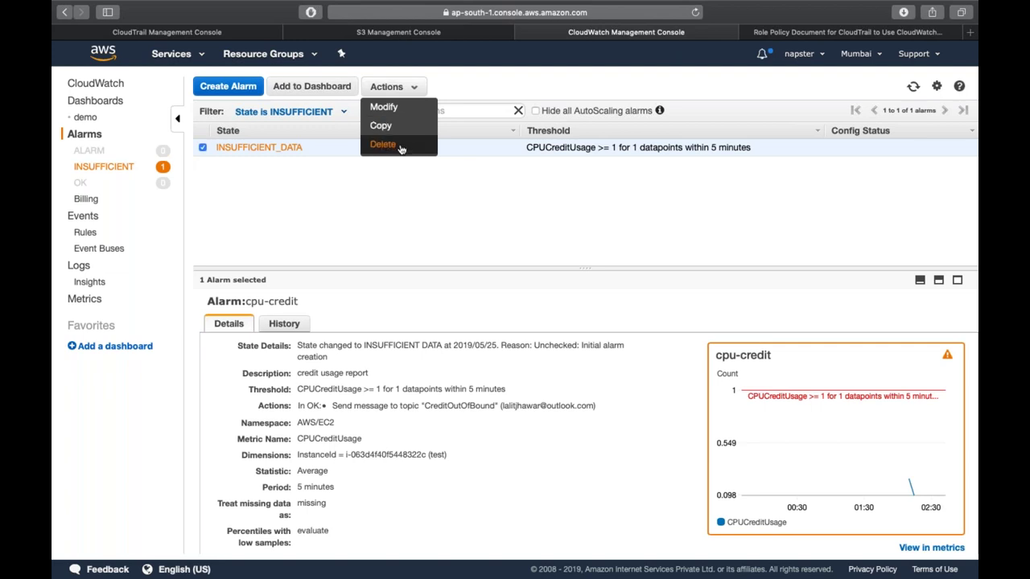
click(383, 144)
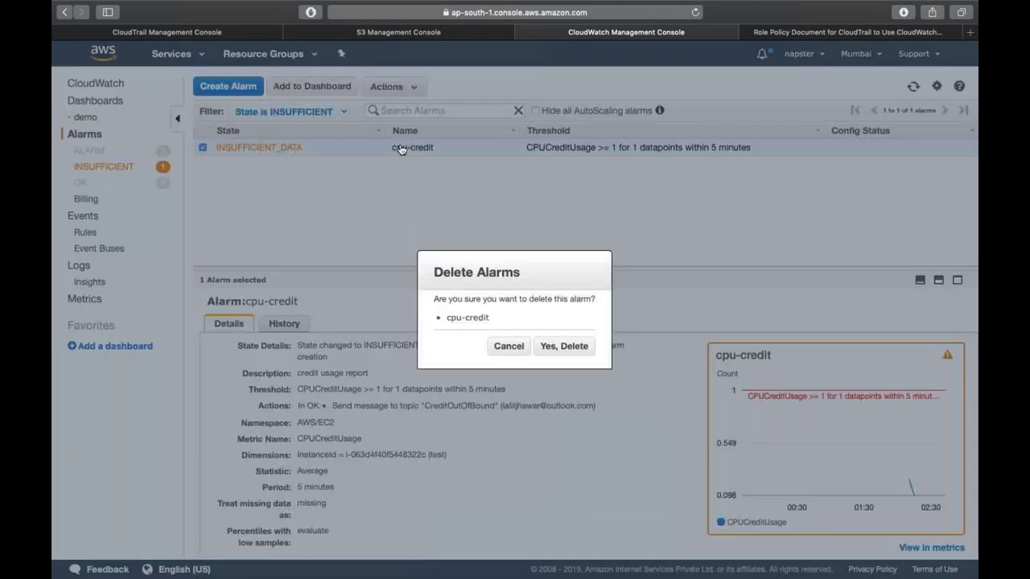
click(508, 348)
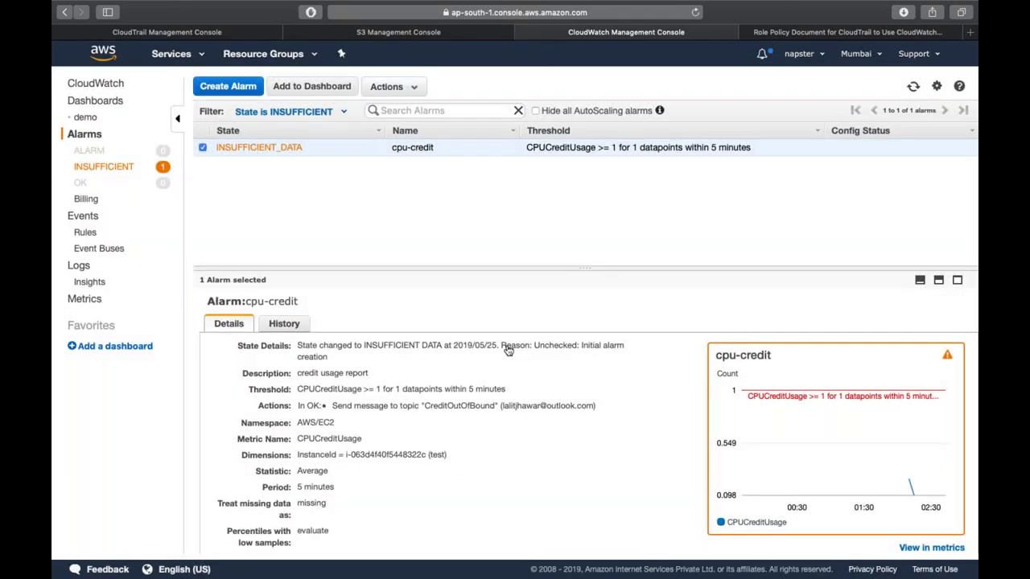
- View the demo dashboard's Test widget CPUUtilization graph enlarged
click(109, 103)
click(85, 118)
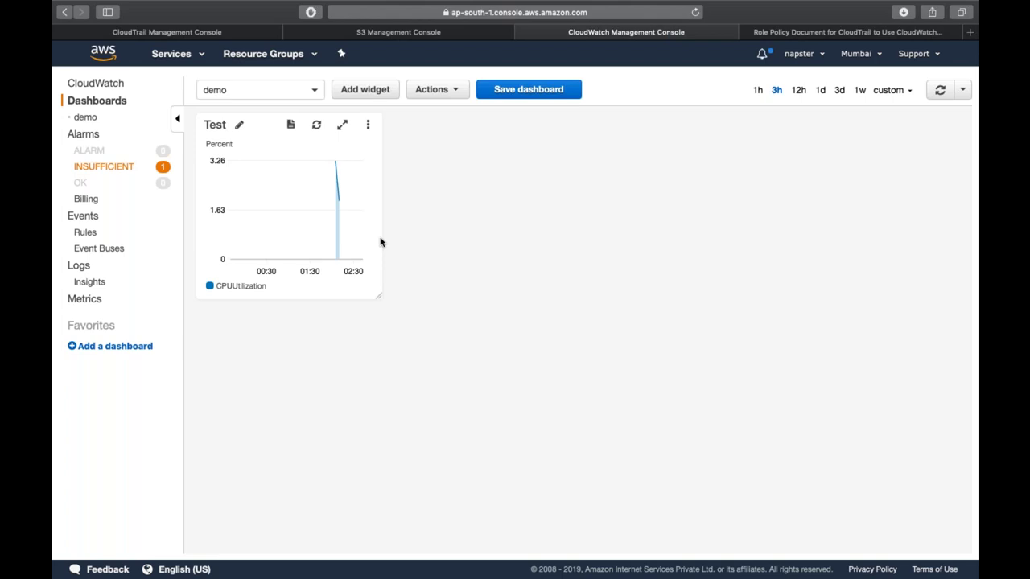
click(261, 235)
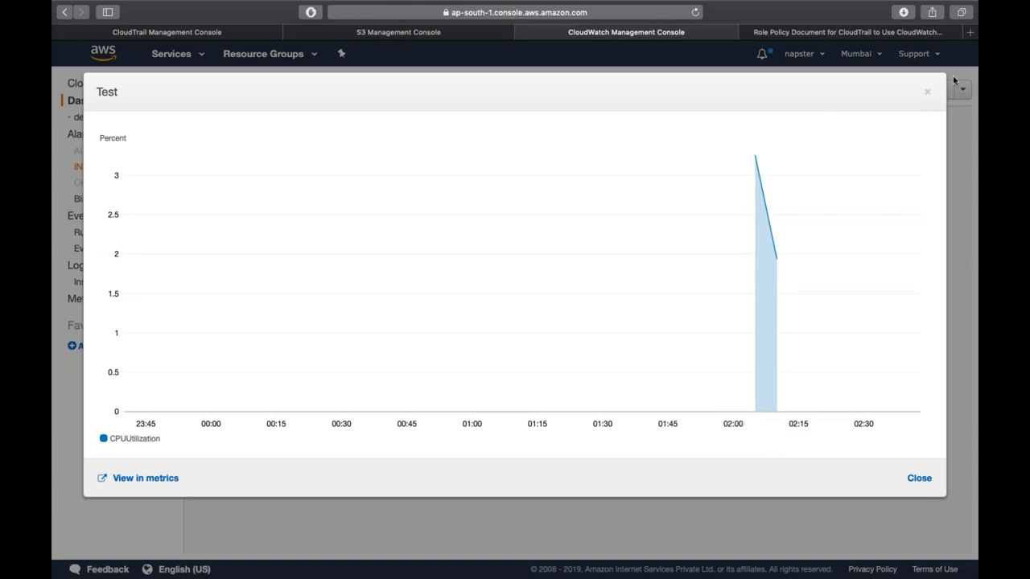
click(927, 92)
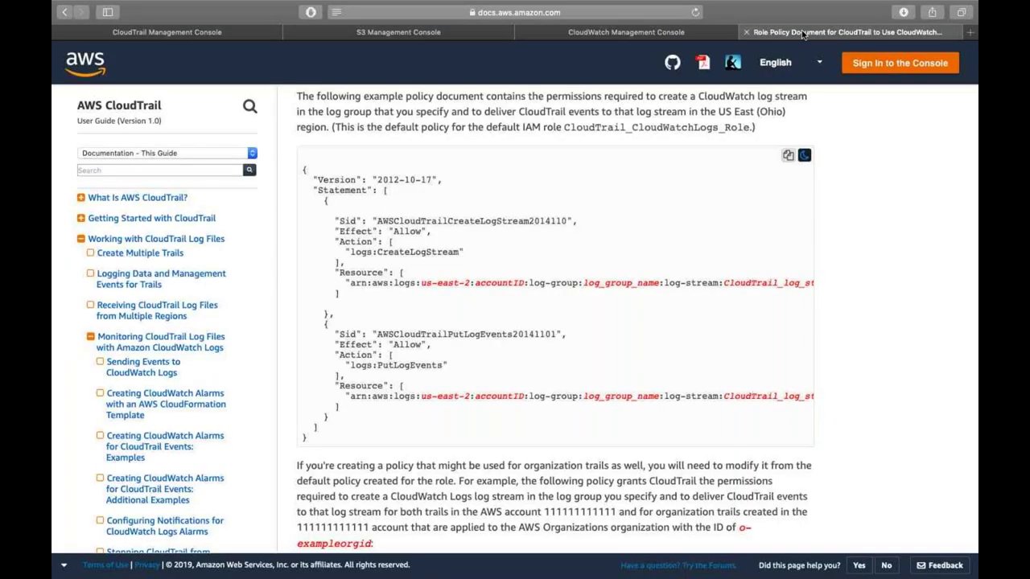
- Close the role policy documentation and S3 console tabs and show the Services list
click(746, 33)
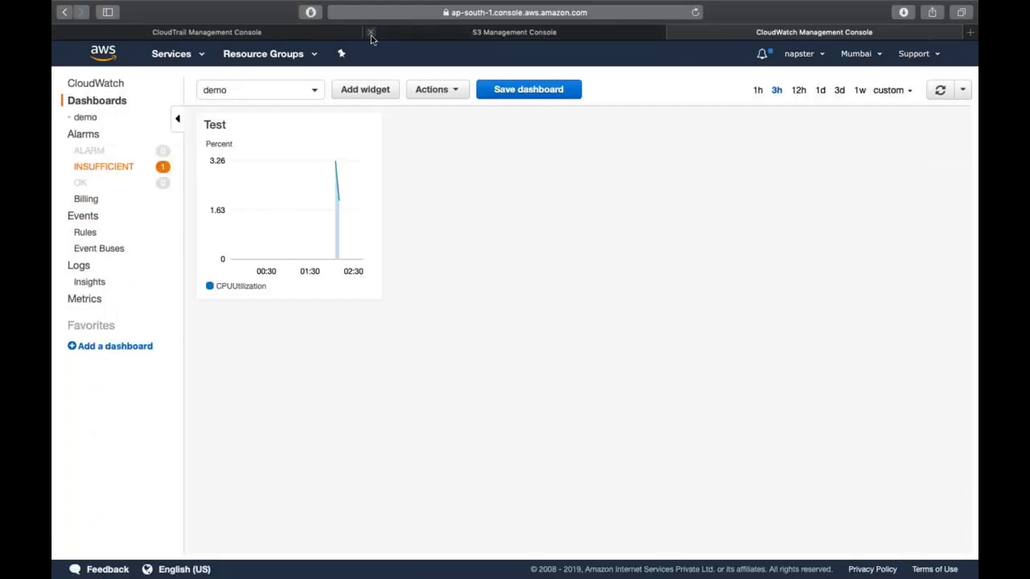
click(371, 36)
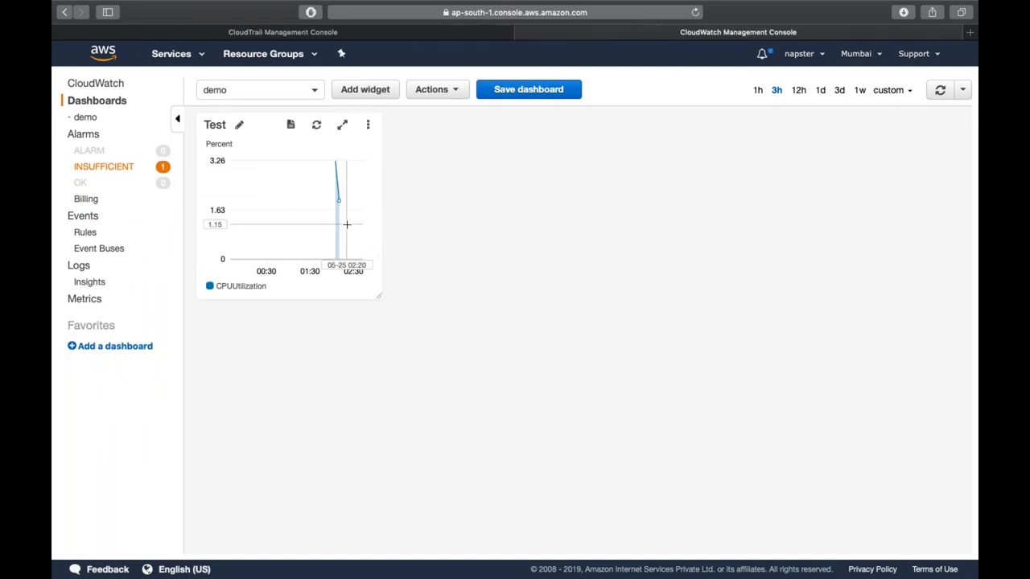
mouse_move(343, 221)
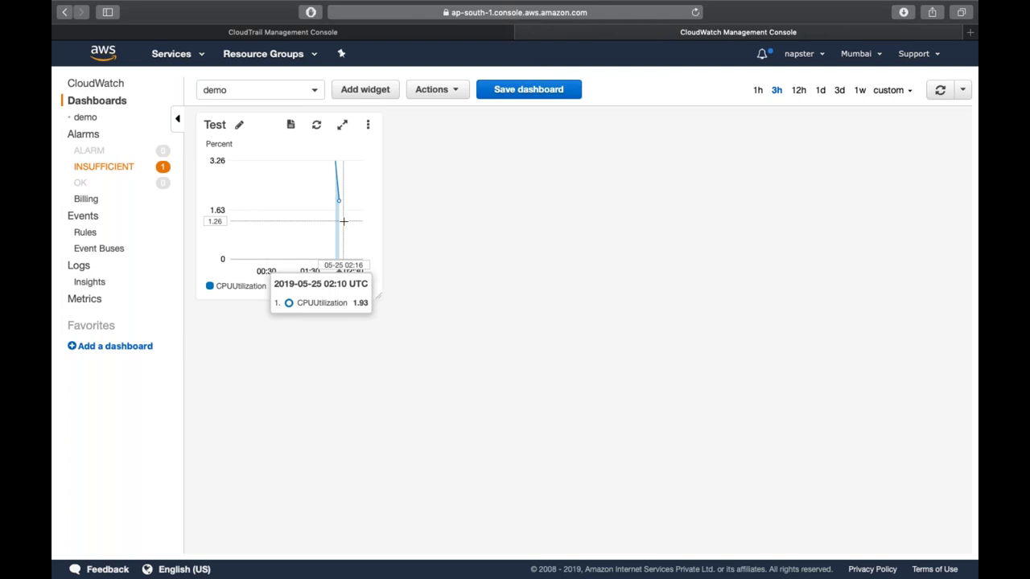
click(167, 52)
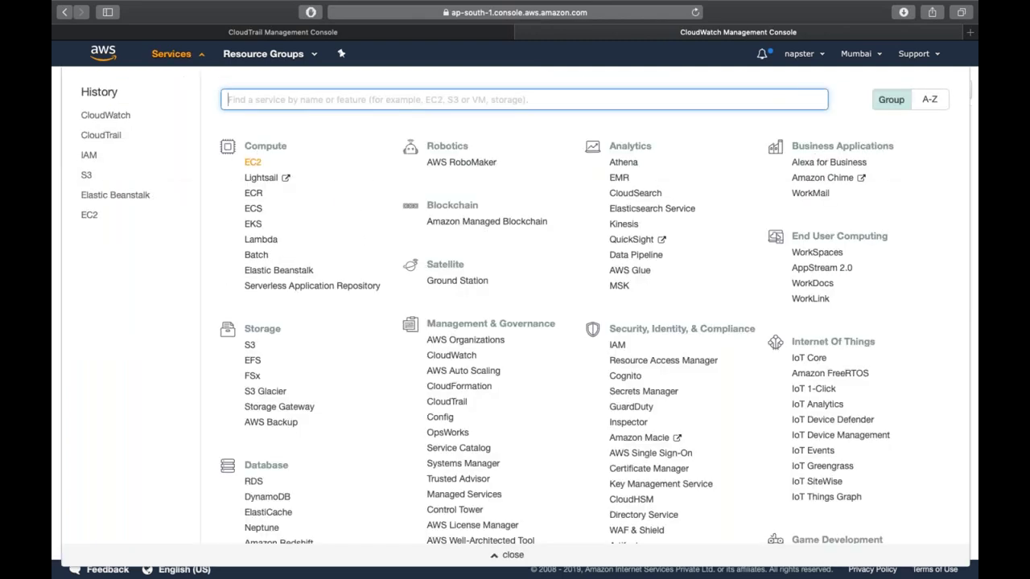
- Go to EC2 Instances and show the terminated test instance's monitoring graphs
click(254, 162)
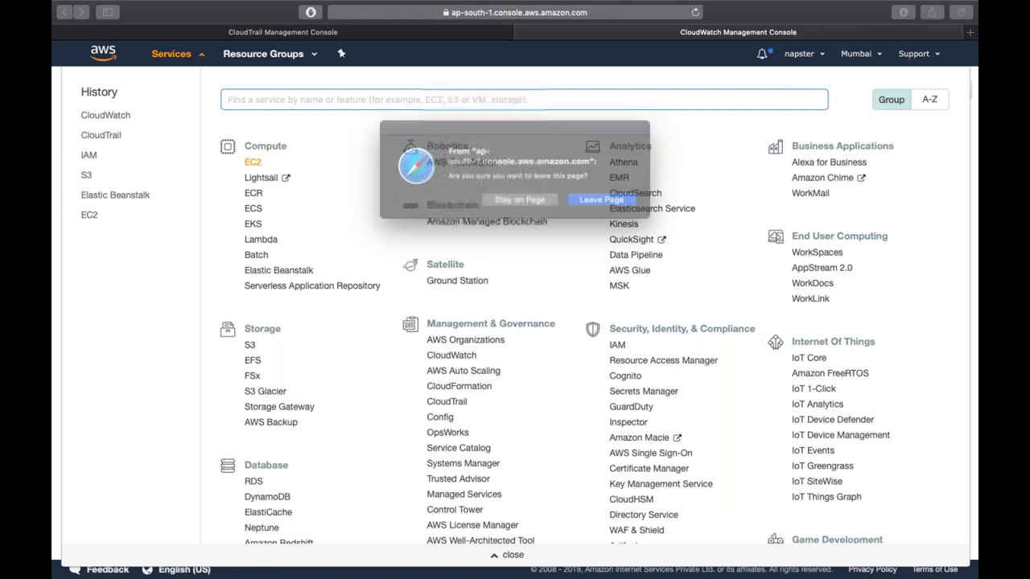
click(630, 206)
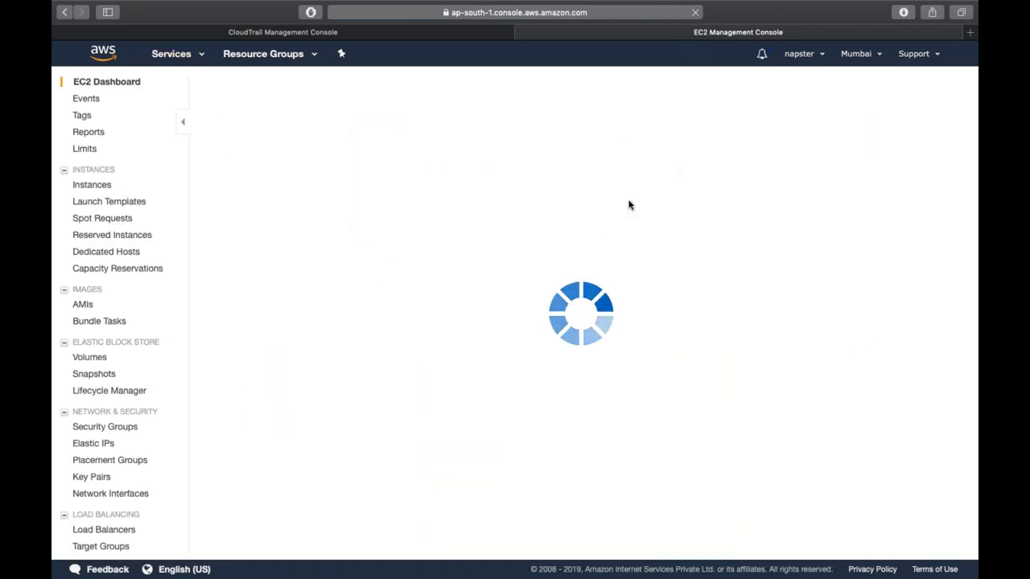
click(242, 61)
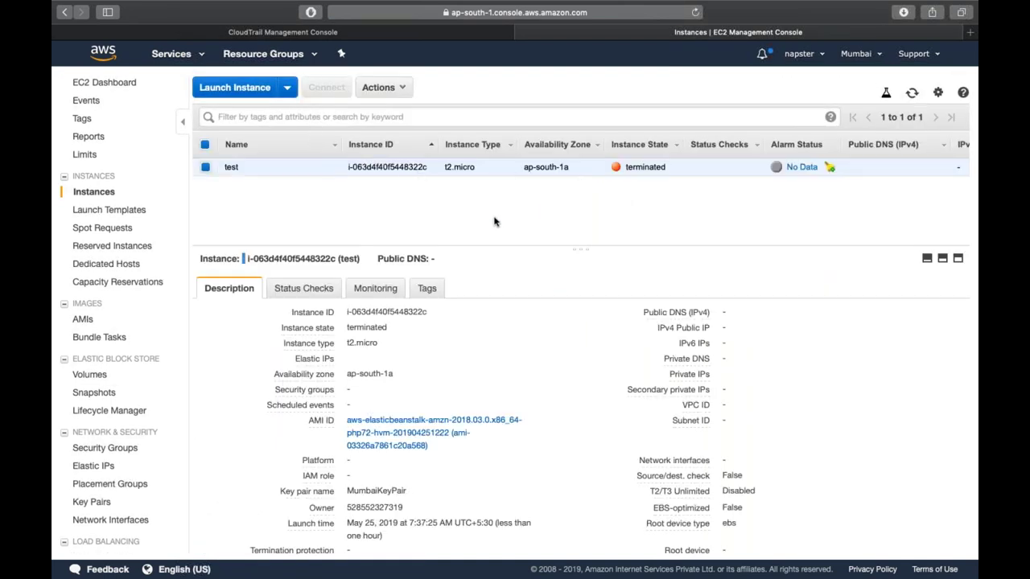
click(391, 289)
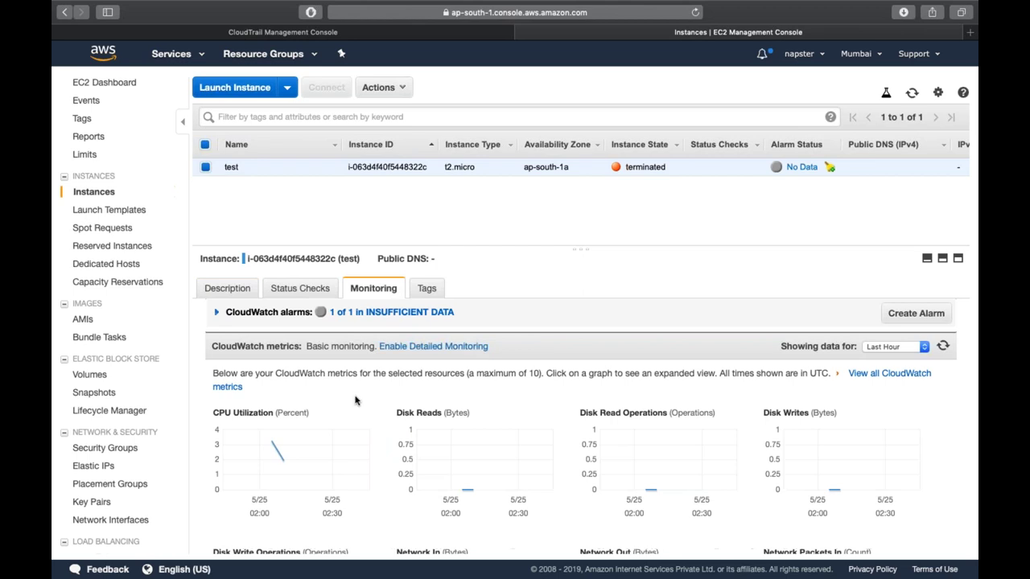
triple_click(343, 346)
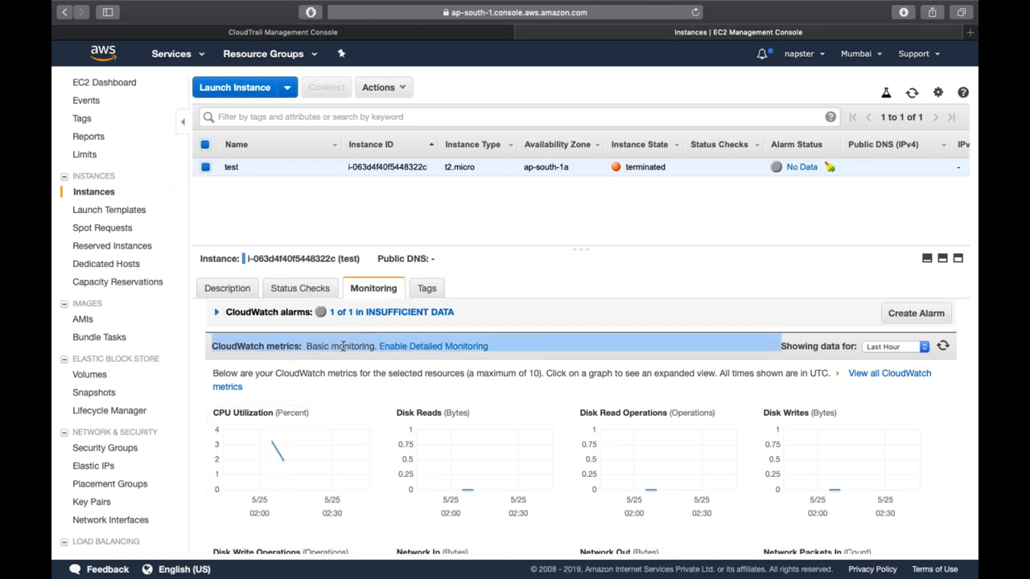
click(343, 346)
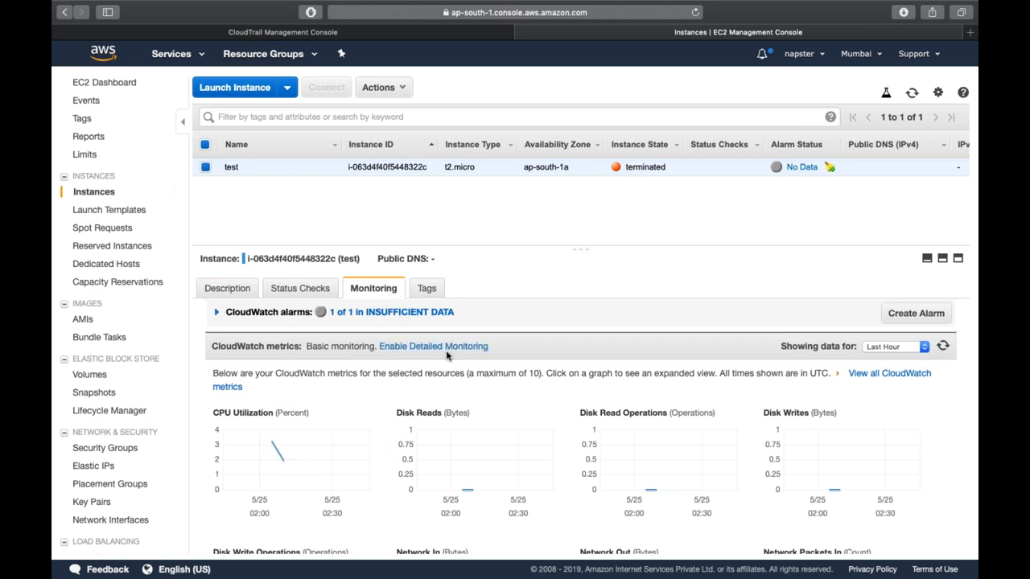
scroll(447, 355, down, 3)
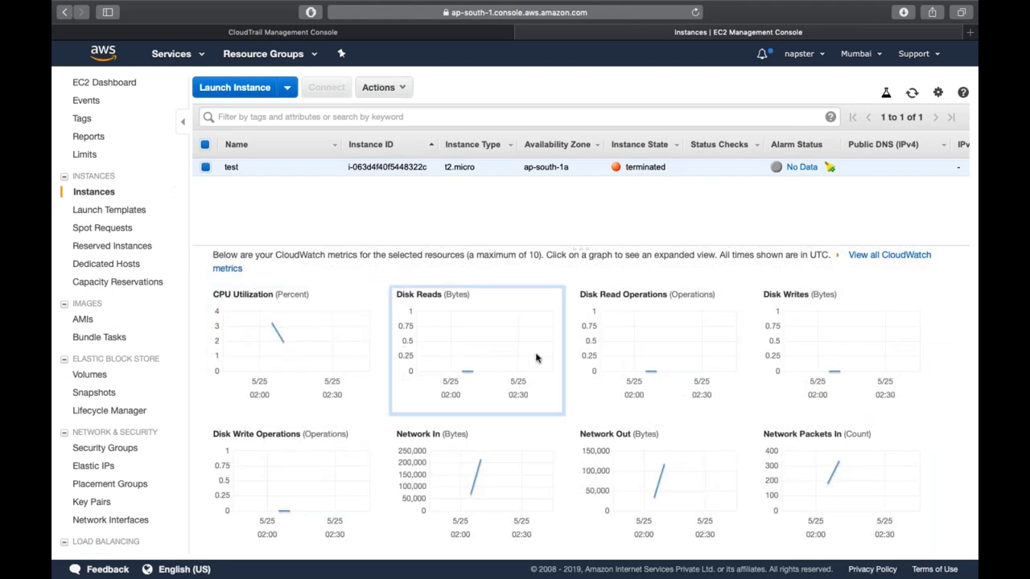
scroll(536, 358, down, 2)
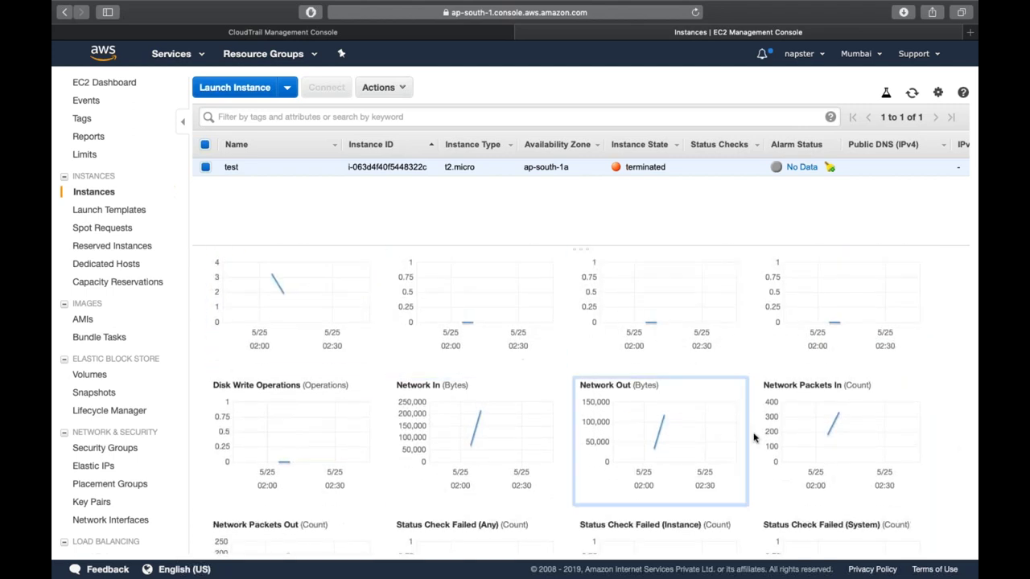
scroll(797, 455, down, 6)
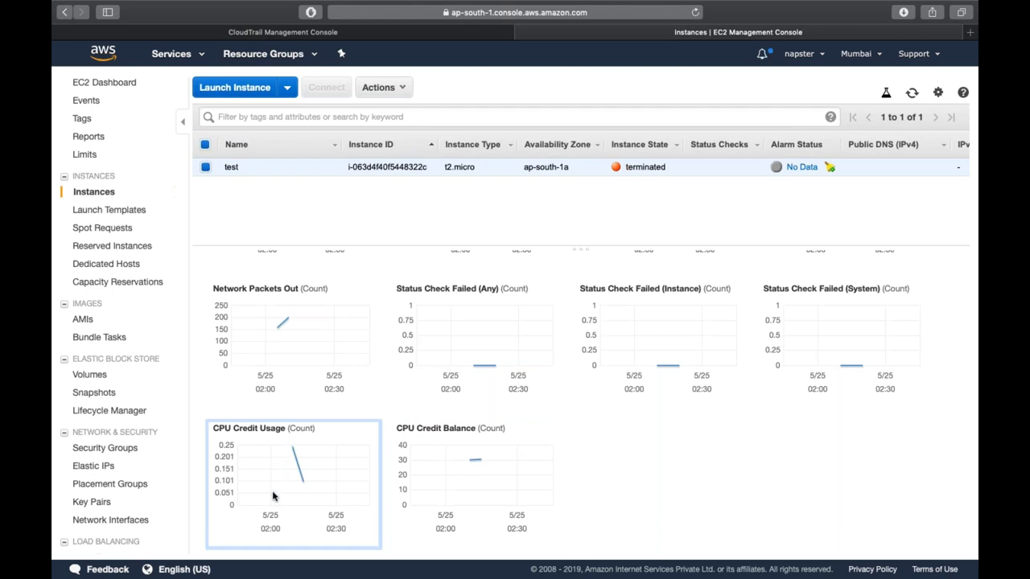
scroll(298, 465, up, 5)
scroll(298, 464, up, 2)
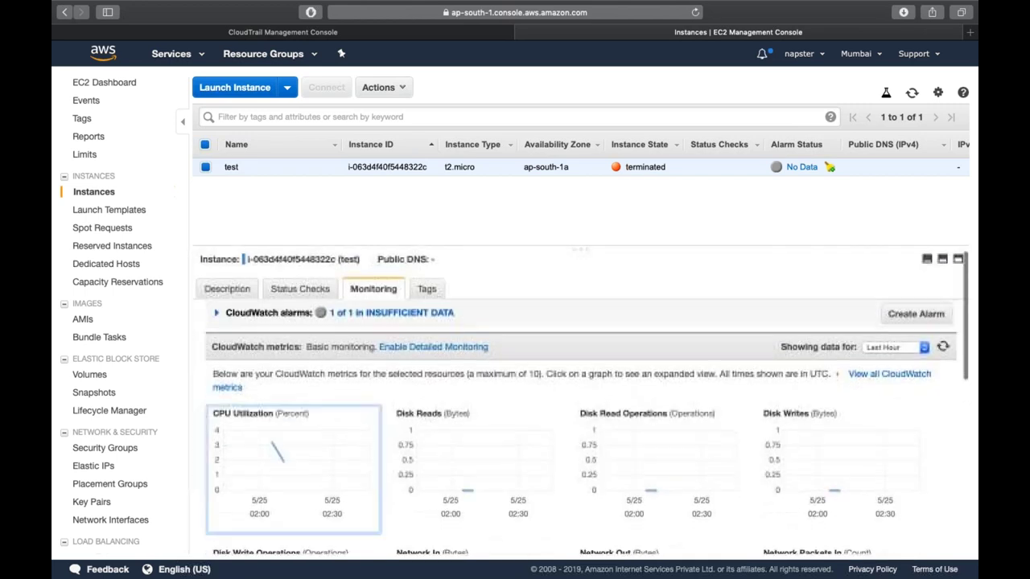
- Set the monitoring graphs' time range to Last 1 Week
click(880, 351)
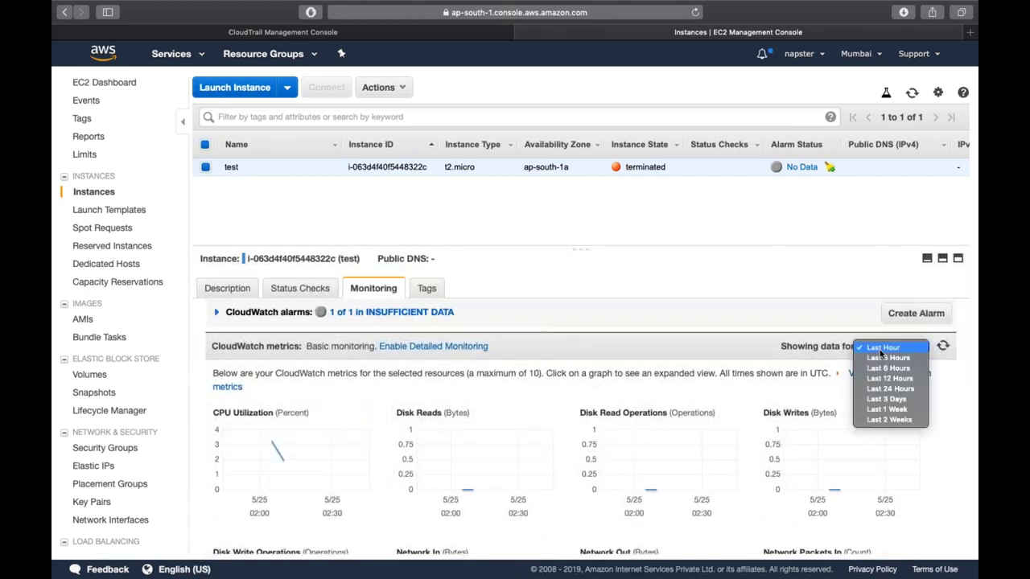
click(887, 410)
scroll(887, 410, down, 1)
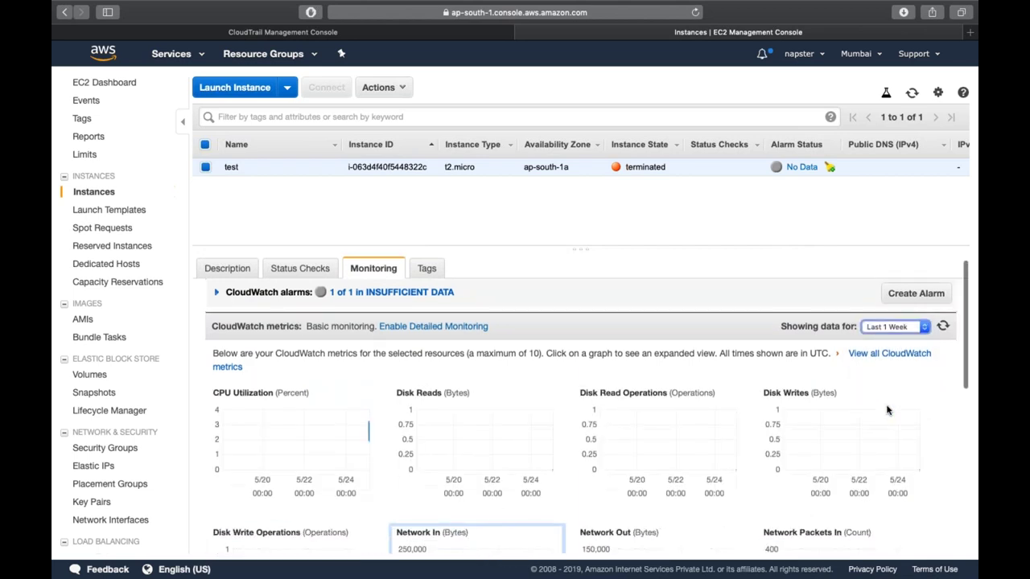
scroll(887, 411, down, 3)
scroll(888, 411, up, 5)
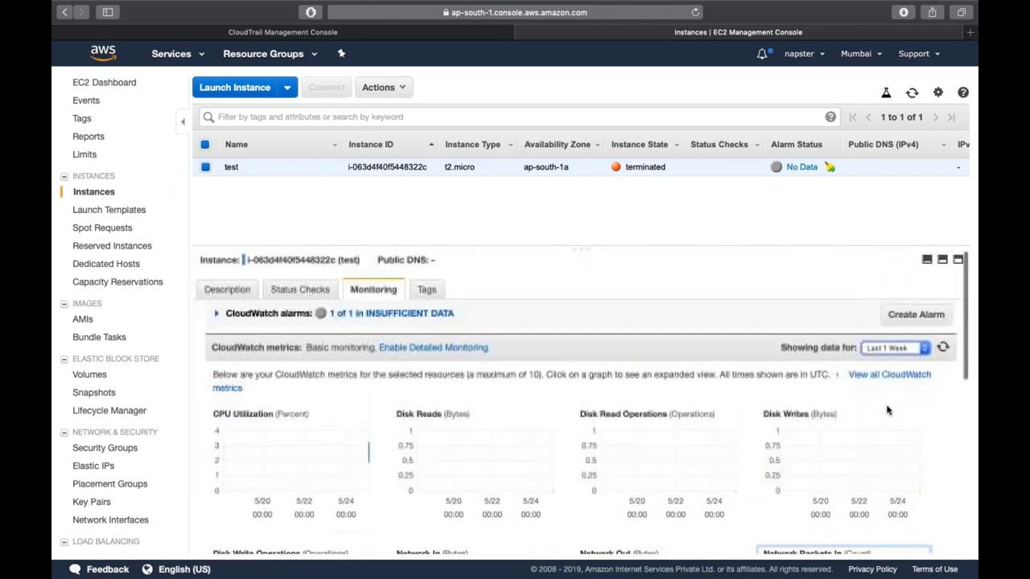
click(908, 346)
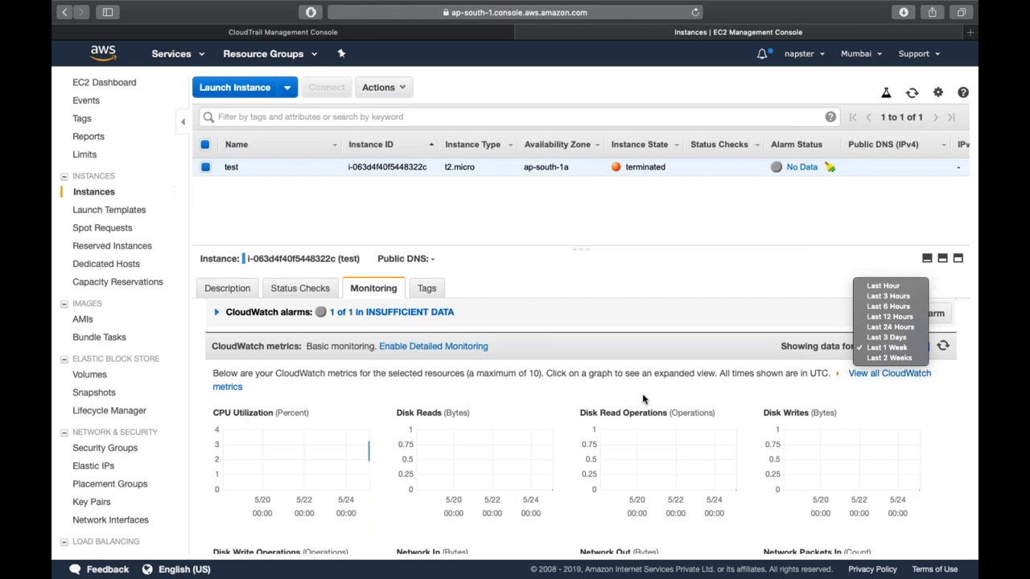
click(908, 348)
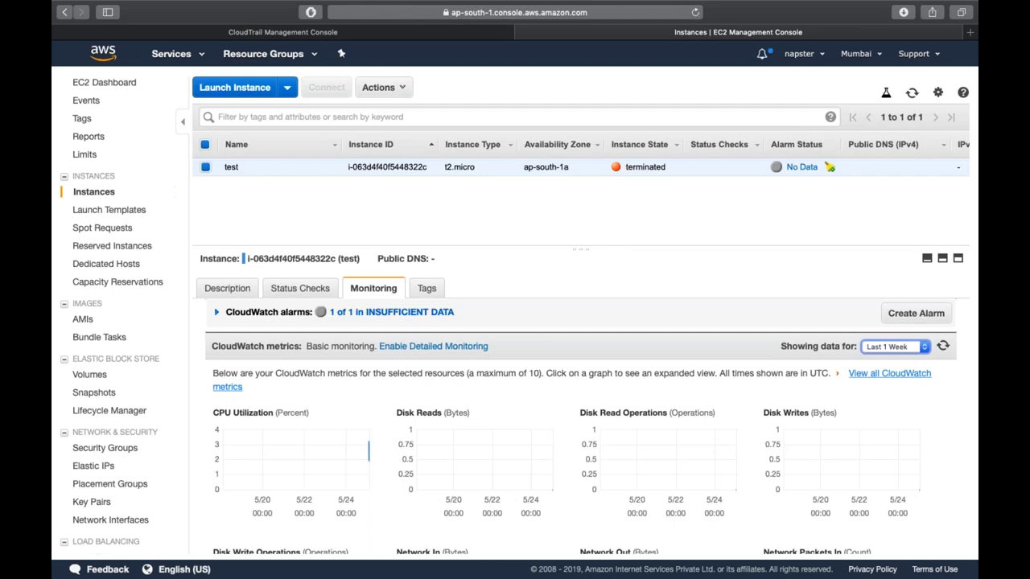
- Open Route 53.pptx from AWS CSA Slides/Route53 and run the slide show from slide 1
key(ctrl+Left)
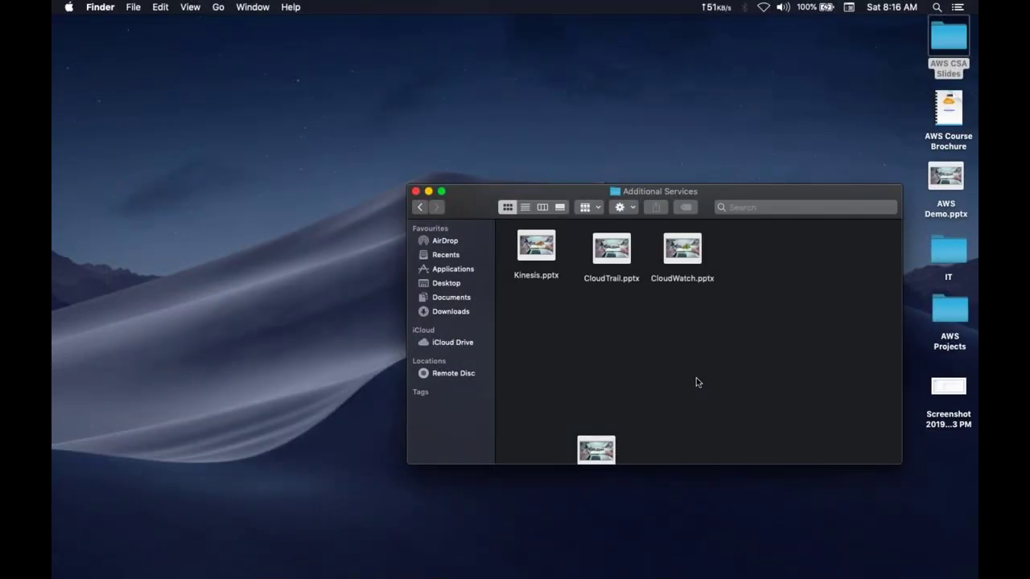
key(super+Up)
key(Down)
key(Right)
key(Right)
key(Right)
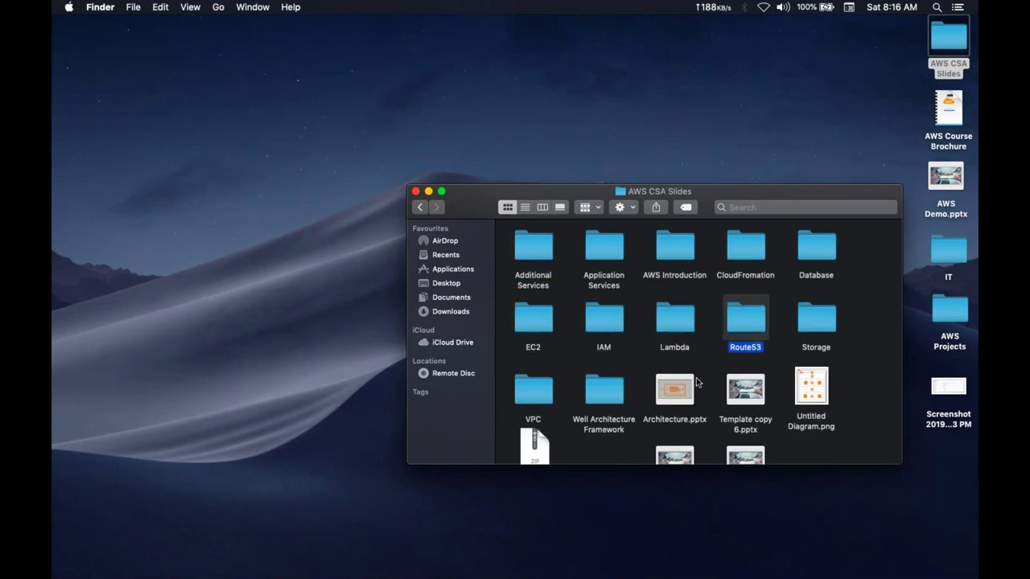
key(super+Down)
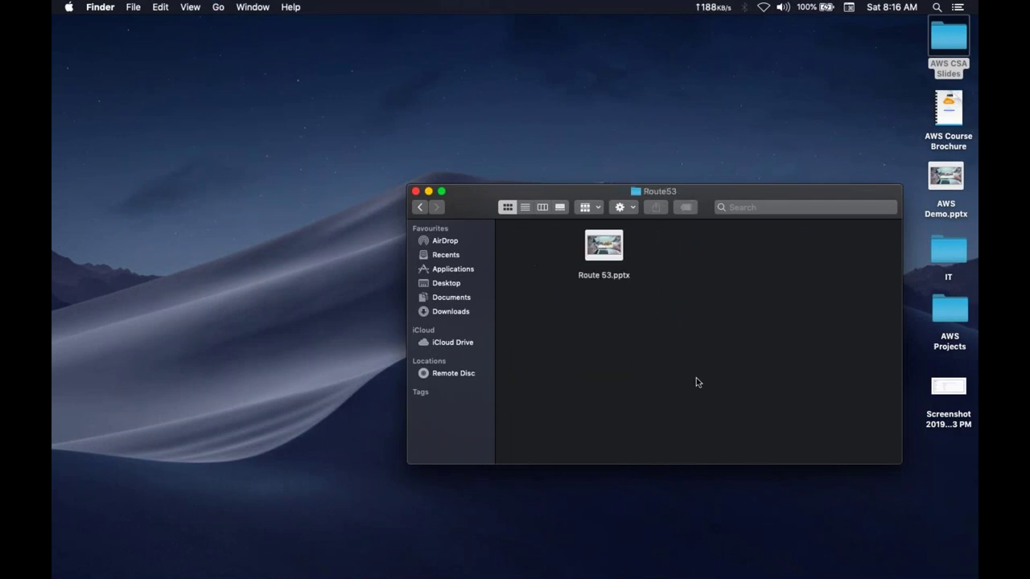
key(Down)
key(super+Down)
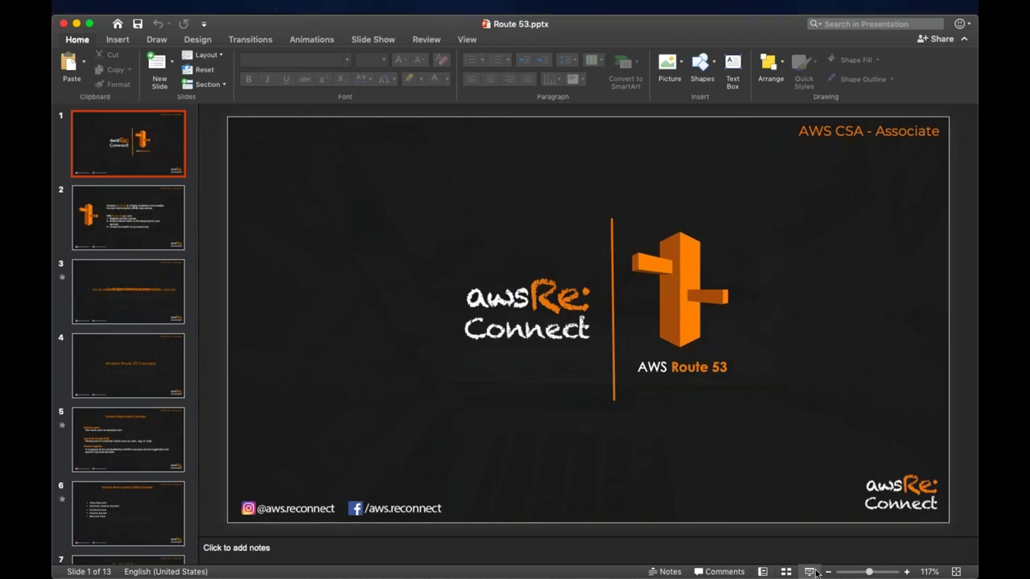
click(813, 571)
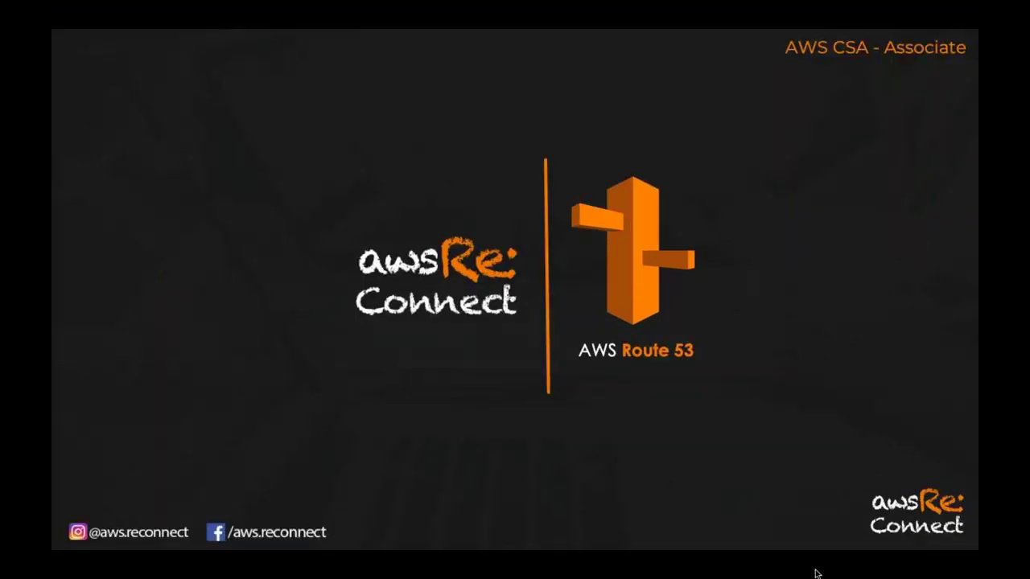